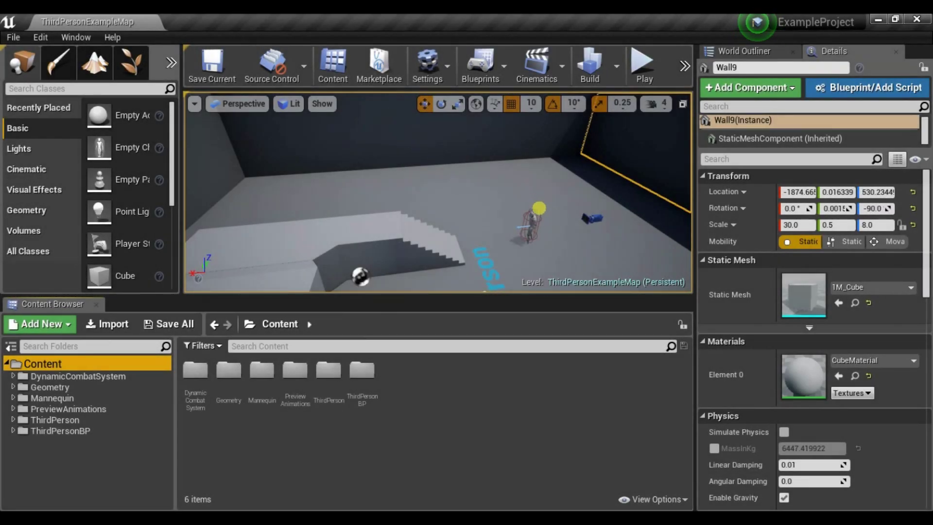
Step: Show the contents of the DynamicCombatSystem content folder
right_click_drag(437, 195, 525, 141)
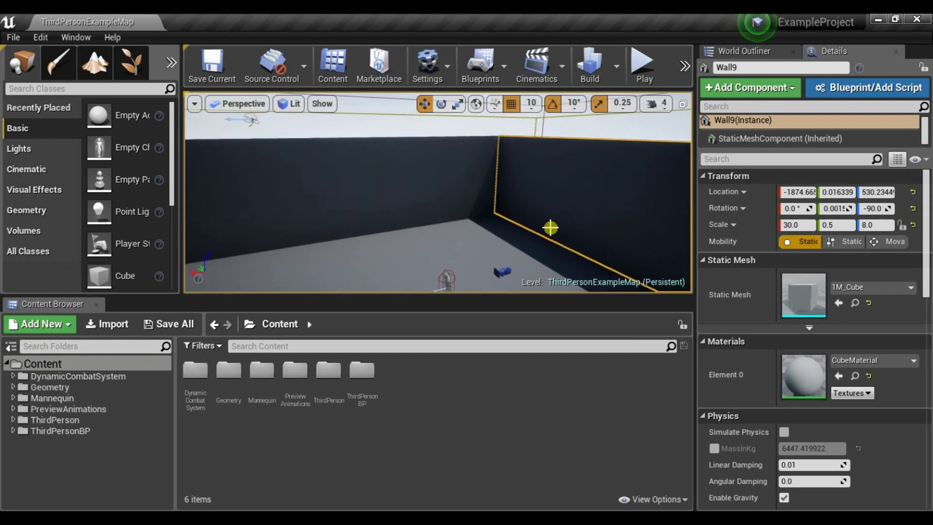
left_click(81, 374)
right_click_drag(358, 169, 338, 188)
Step: Enable the Environment Querying System in the experimental editor preferences and close the preferences
left_click(49, 35)
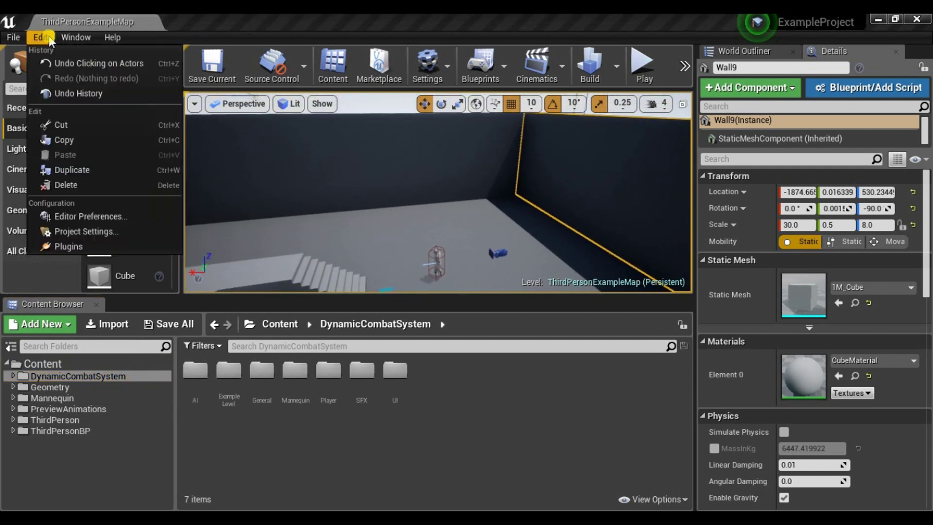
left_click(110, 224)
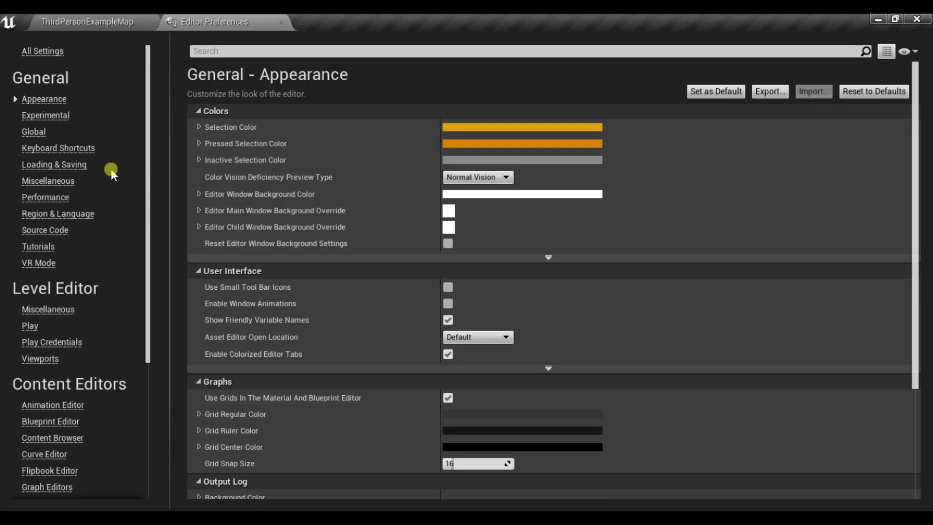
left_click(42, 117)
scroll(398, 320, "down", 3)
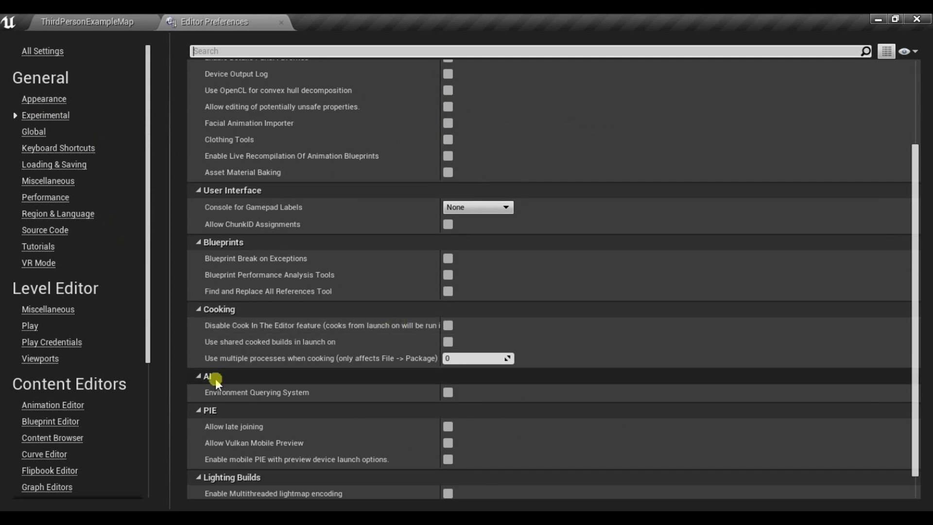
left_click(452, 393)
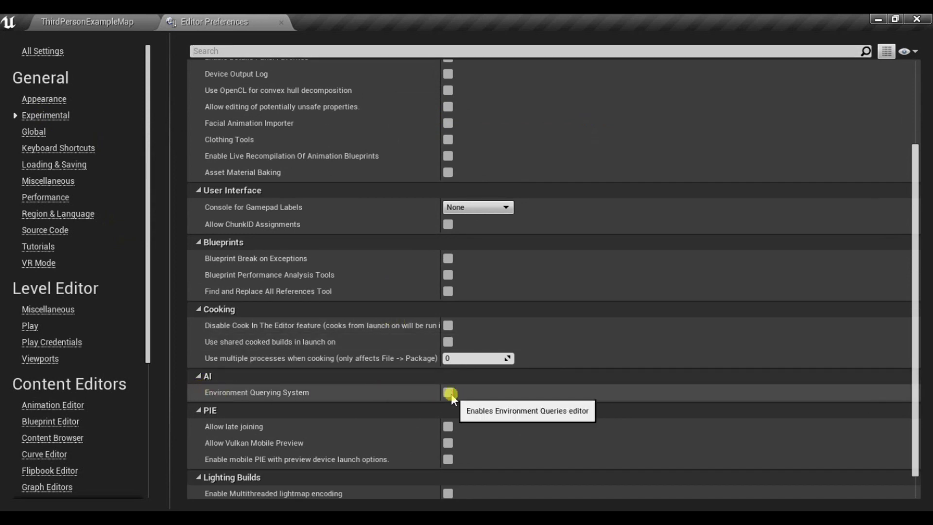
left_click(281, 22)
Step: Delete the existing third-person character from the level
right_click_drag(495, 219, 495, 268)
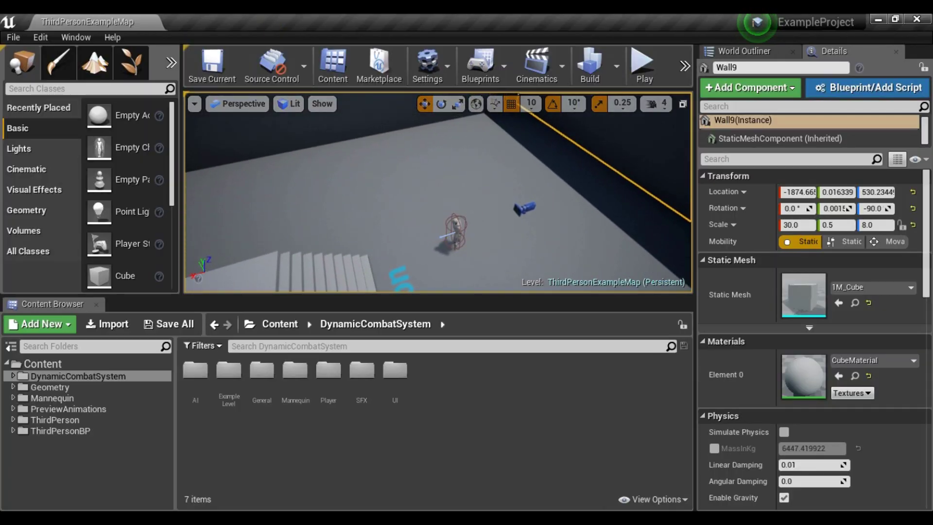
left_click(457, 231)
key("Delete")
Step: Add BP_CombatCharacter from the DynamicCombatSystem Player folder to the open floor of the level
double_click(94, 378)
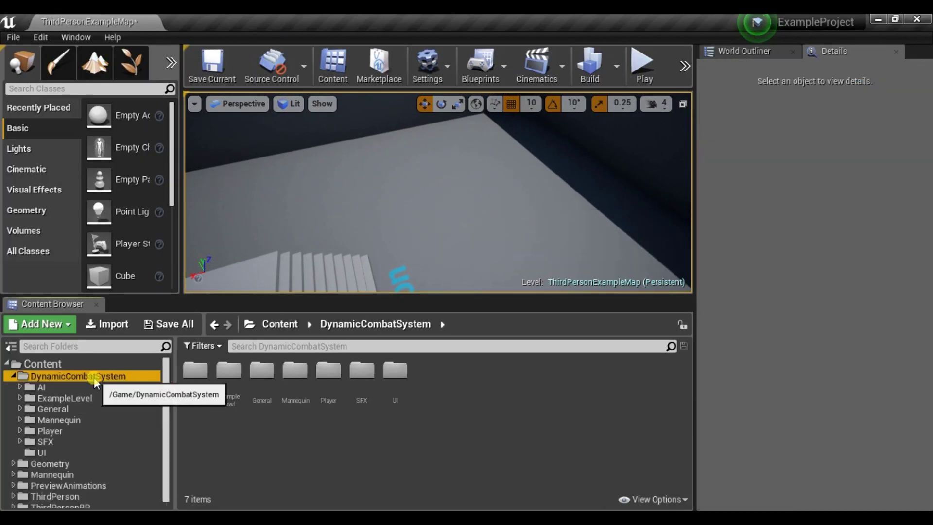
left_click(88, 430)
left_click(262, 372)
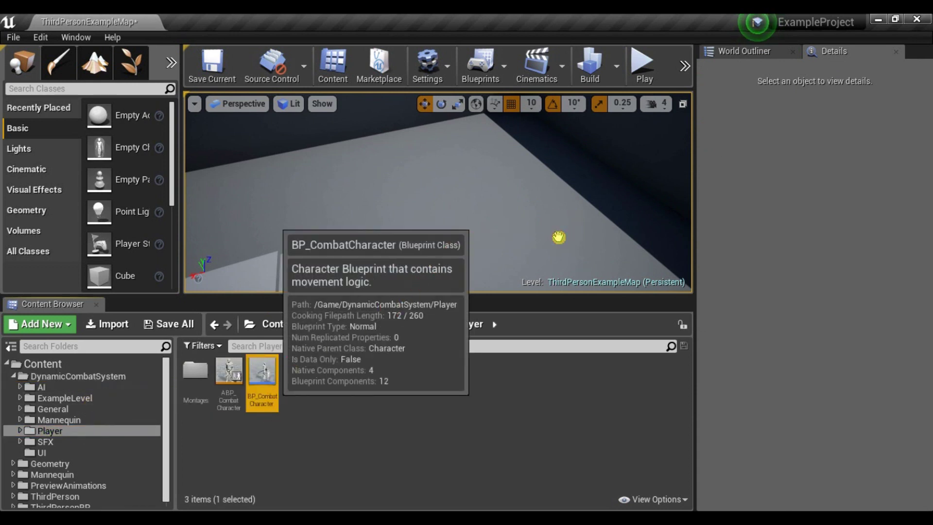
left_click_drag(262, 372, 559, 237)
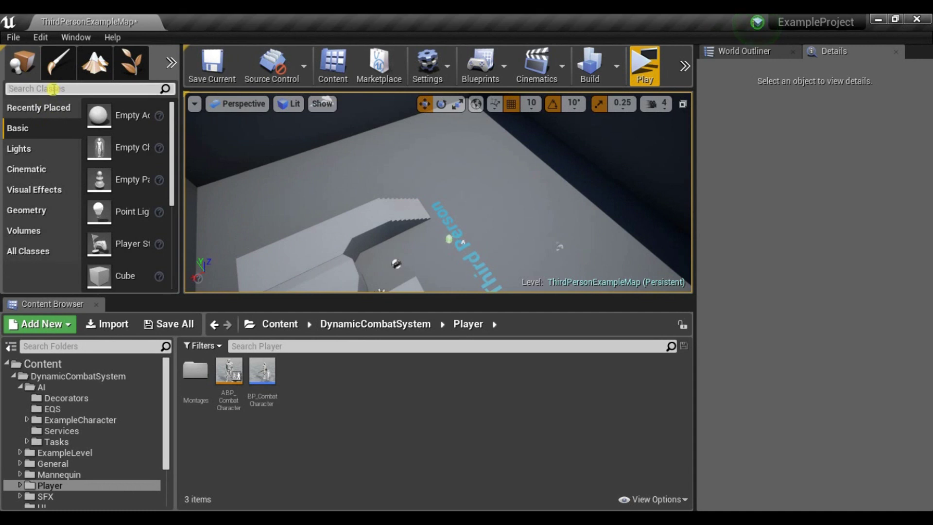
Step: Find the Nav Mesh Bounds Volume with the search "nav mesh" and place it in the middle of the level
left_click(54, 88)
type("navv")
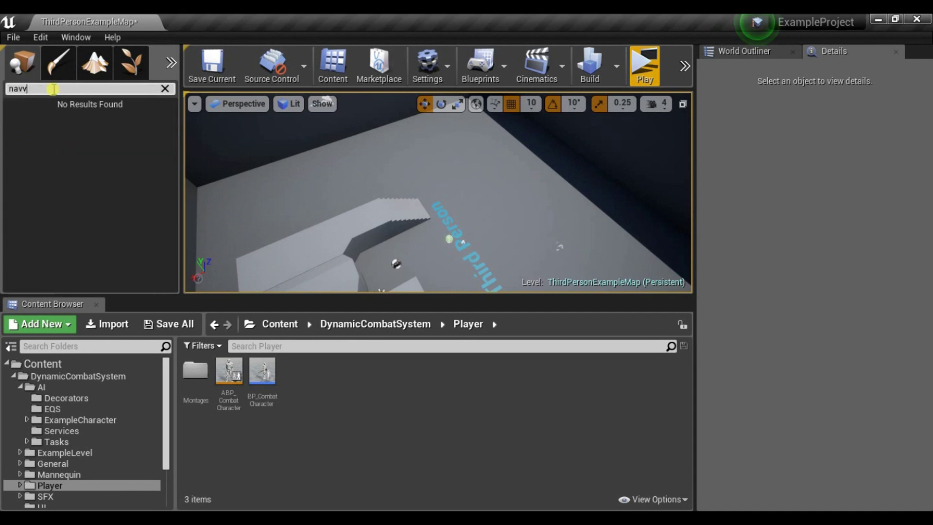
type("nav")
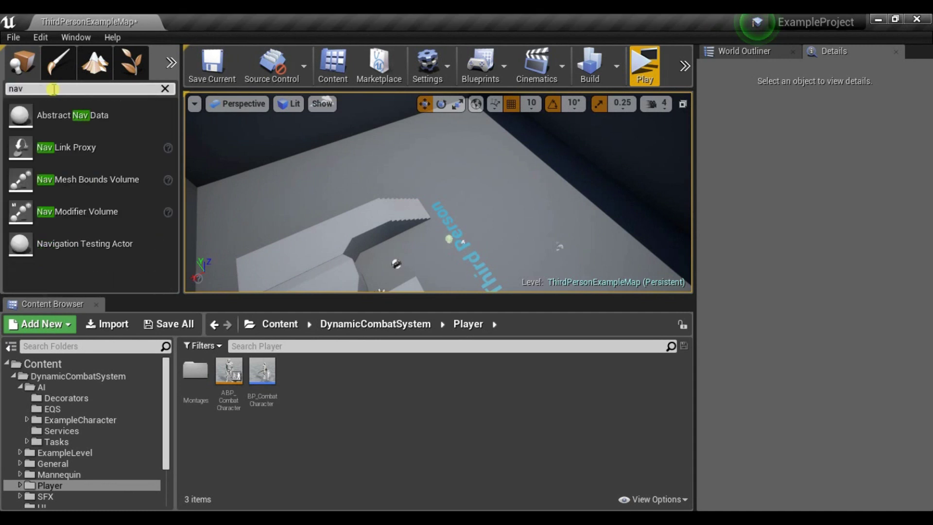
type(" mesh")
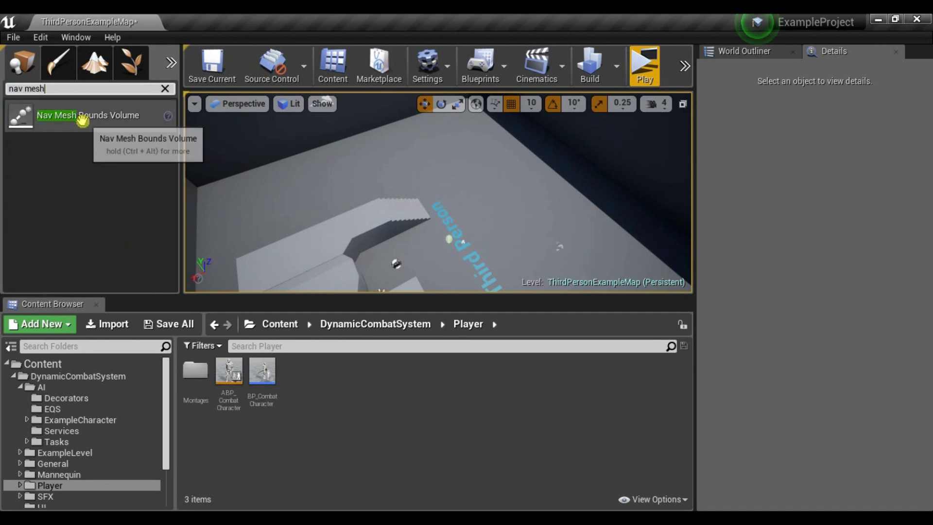
left_click_drag(83, 116, 416, 263)
Step: Scale the Nav Mesh Bounds Volume to 15.5, 15.5, 2.25 and move it to -270, -20, 230 so it covers the walled floor
right_click_drag(416, 263, 432, 219)
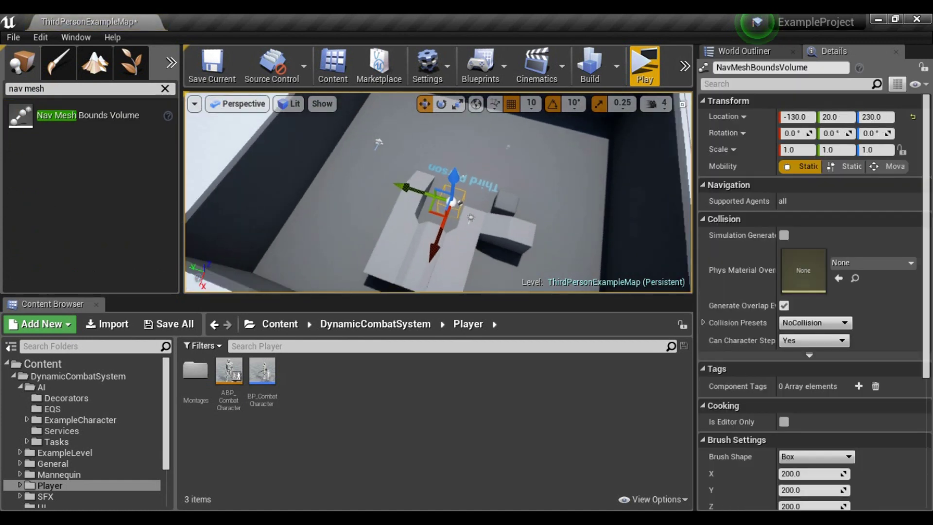
key("r")
left_click_drag(433, 210, 398, 234)
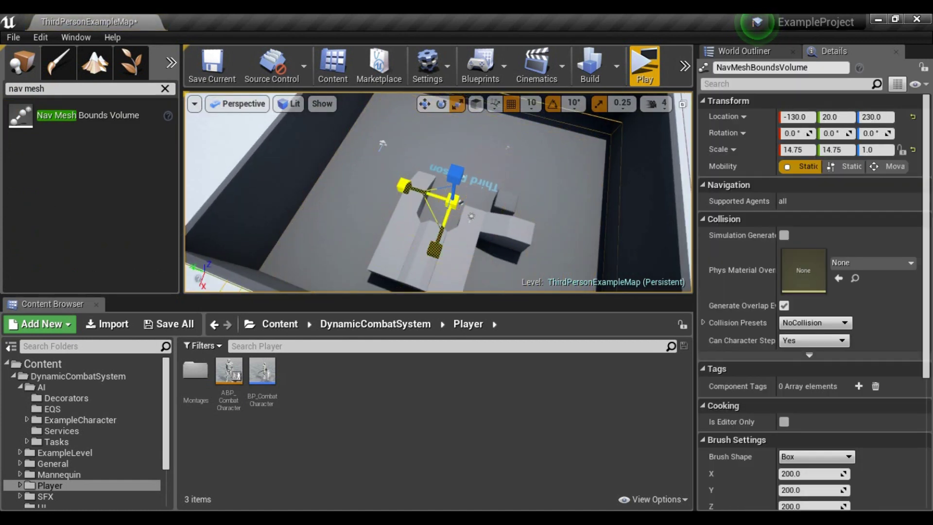
key("w")
mouse_move(457, 201)
left_mouse_down()
mouse_move(430, 204)
mouse_move(447, 201)
left_mouse_up()
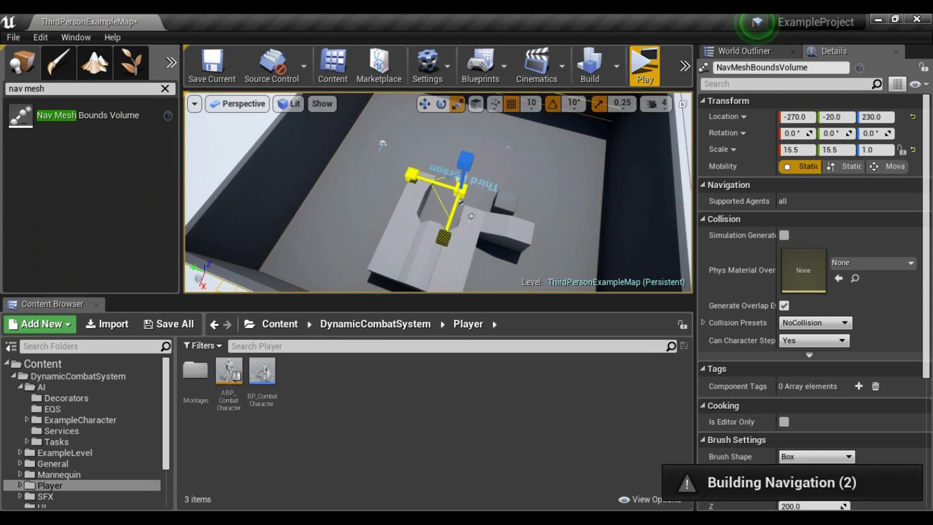
key("p")
key("p")
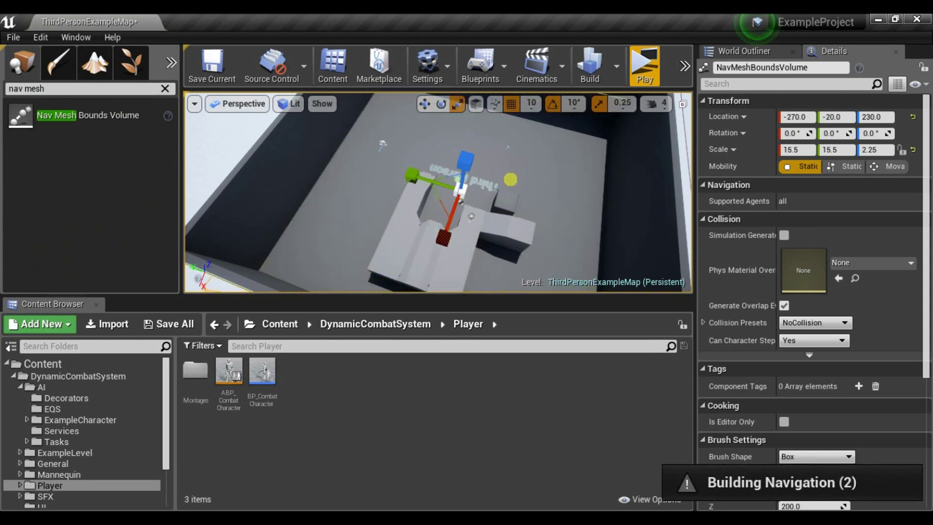
Step: Place BP_PatrolPath from the AI folder on the open floor and stretch its points into a straight patrol route along the far wall
left_click(87, 392)
right_click_drag(444, 217, 384, 190)
left_click_drag(461, 374, 312, 239)
key("w")
right_click_drag(408, 218, 389, 204)
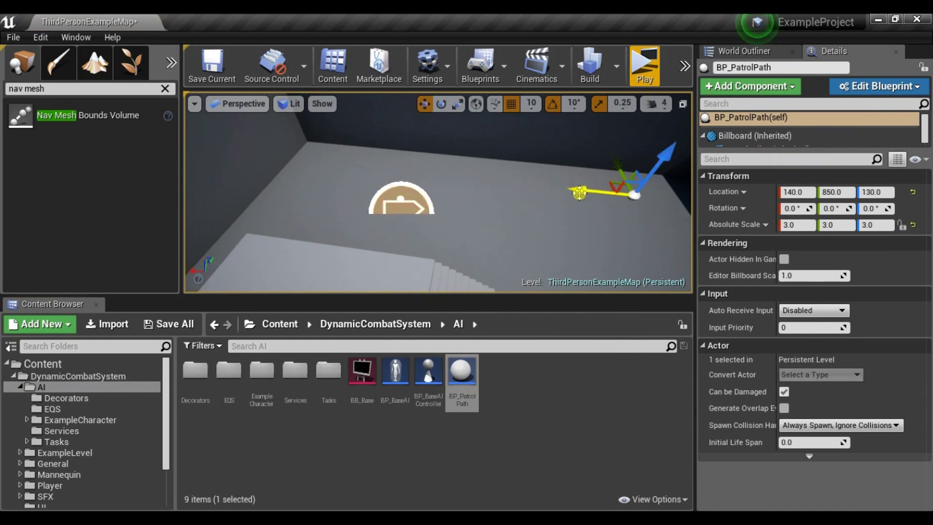
right_click_drag(482, 207, 490, 206)
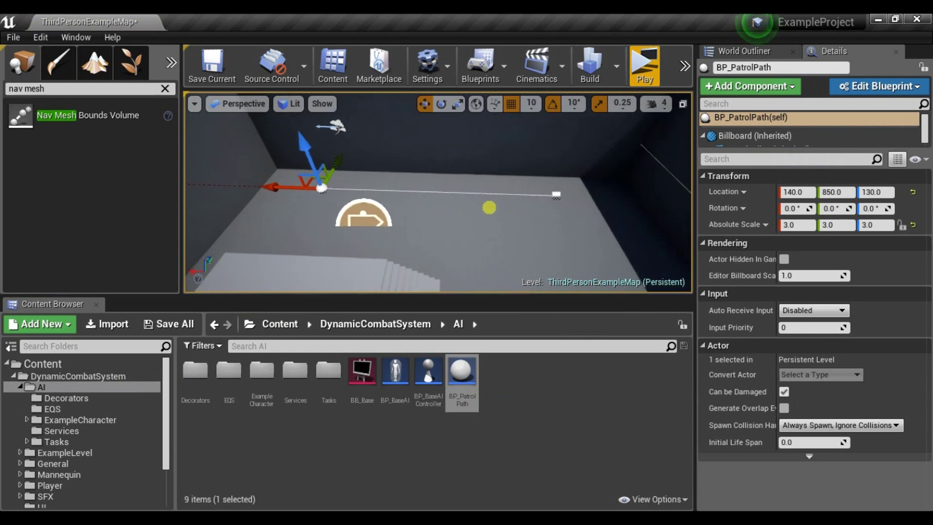
Step: Place BP_ExampleAI from the ExampleCharacter folder at the end of the patrol route and set its Patrol Path to BP_PatrolPath
double_click(267, 380)
left_click_drag(258, 374, 546, 264)
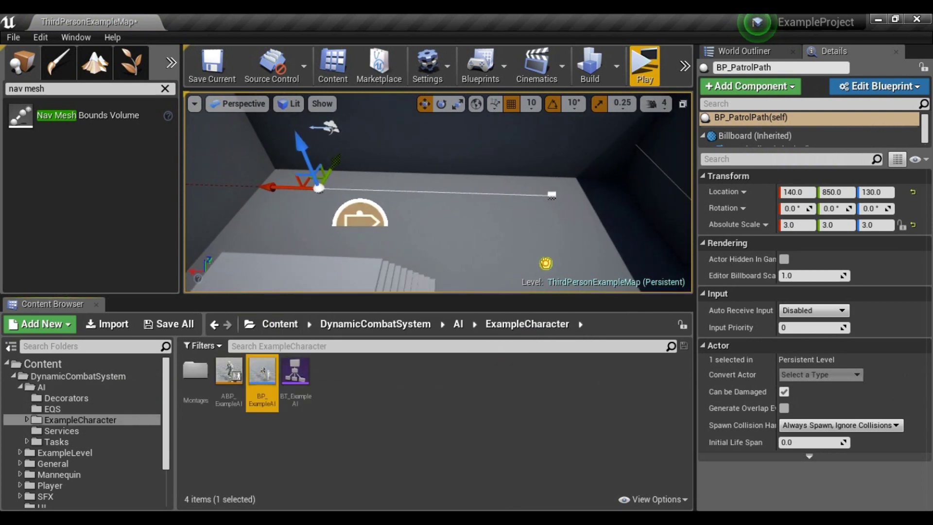
left_click_drag(545, 210, 544, 210)
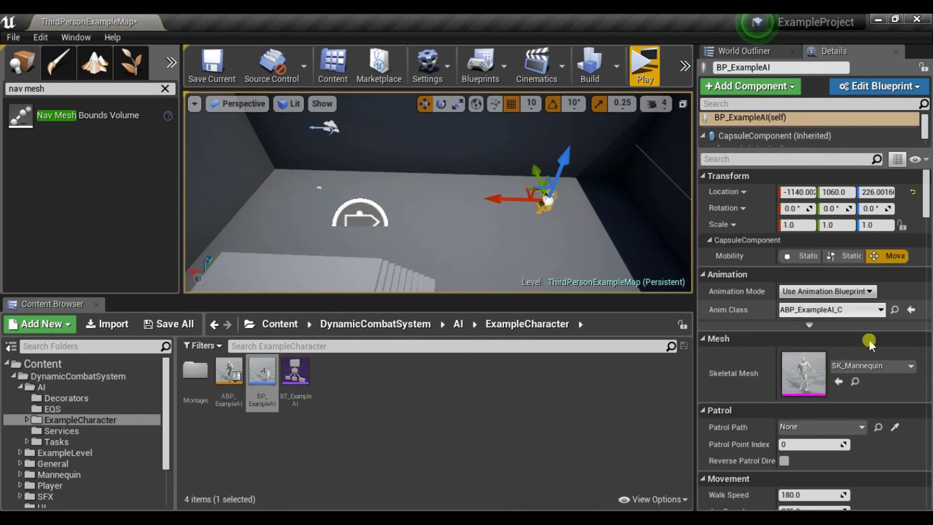
scroll(748, 354, "down", 5)
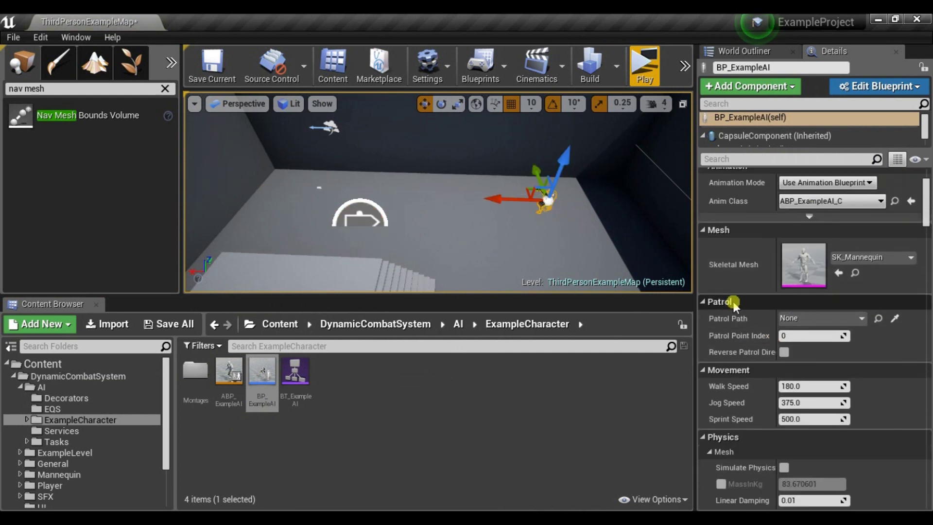
left_click(895, 319)
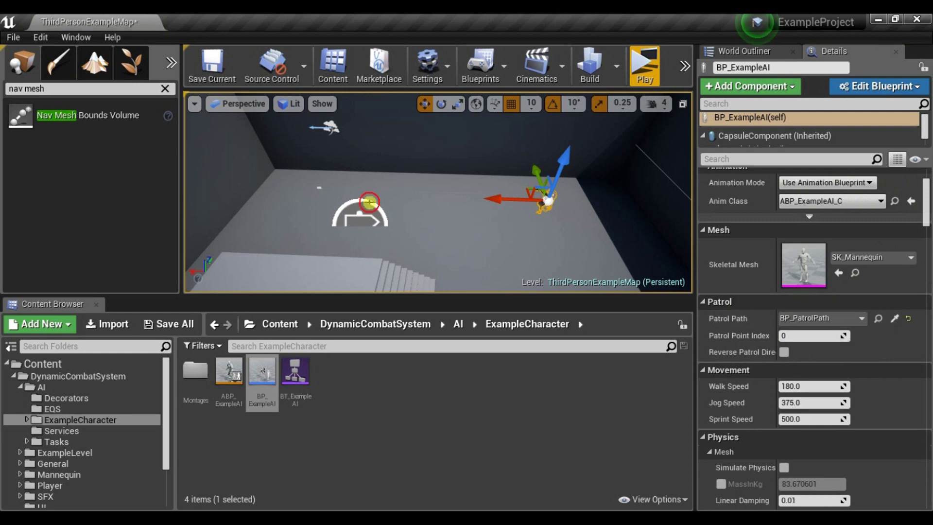
Step: Place BP_CombatCharacter from the Player folder beside the side wall, away from the AI enemy
right_click_drag(388, 202, 409, 208)
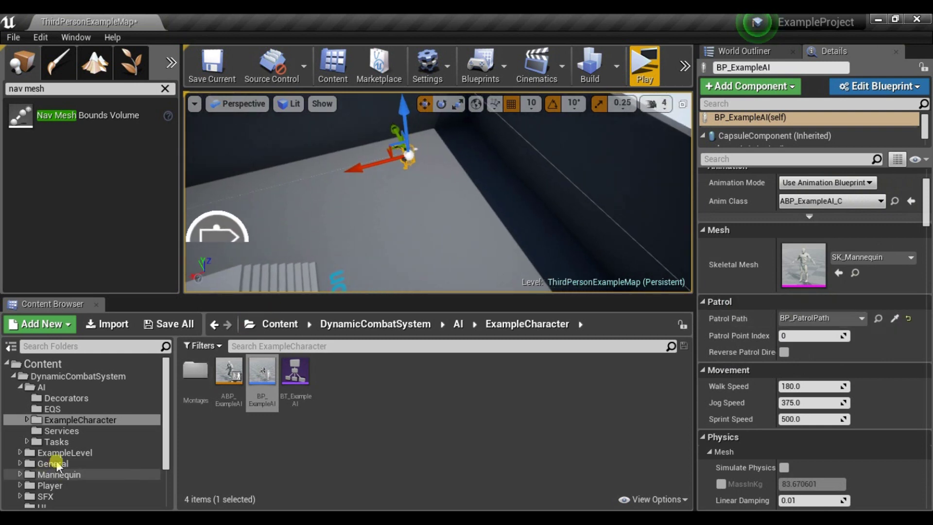
scroll(90, 462, "down", 2)
left_click(116, 440)
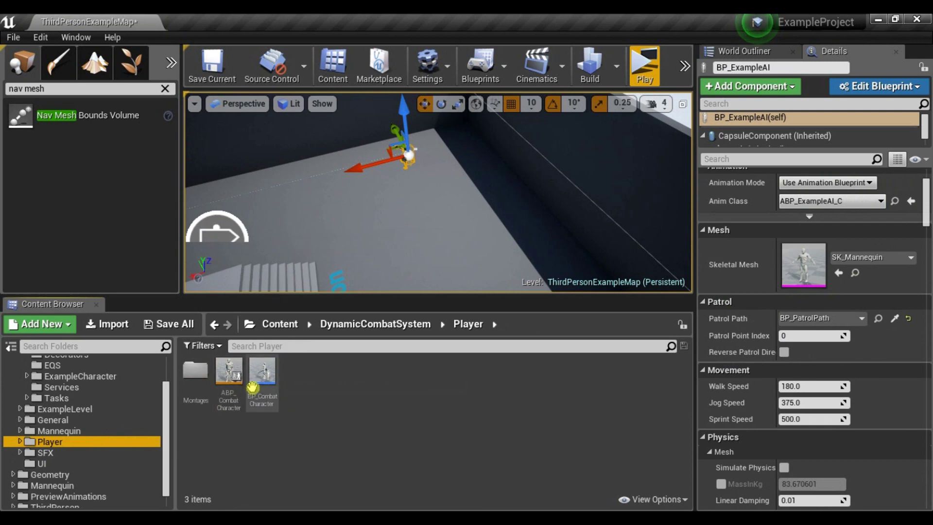
left_click_drag(252, 388, 546, 242)
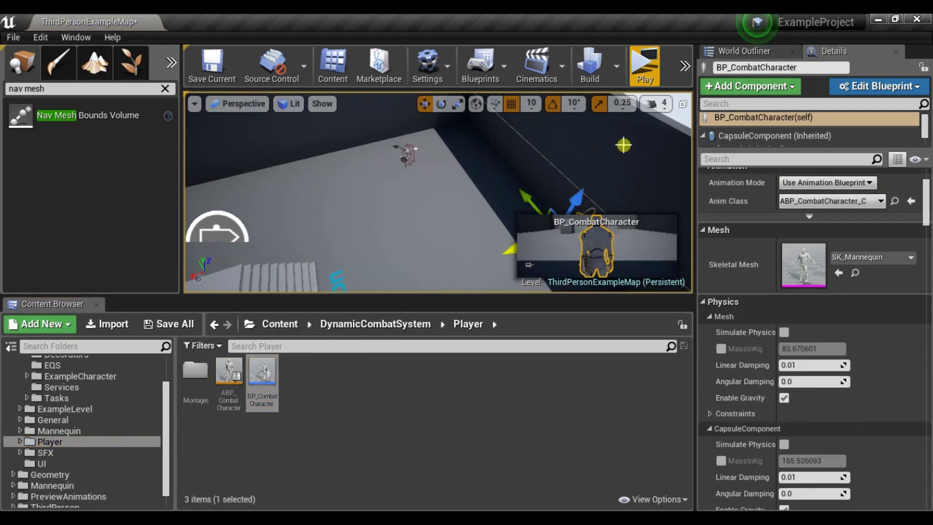
Step: Play-test the level by running to the AI enemy, drawing the sword and fighting it, and end the preview
left_click(645, 68)
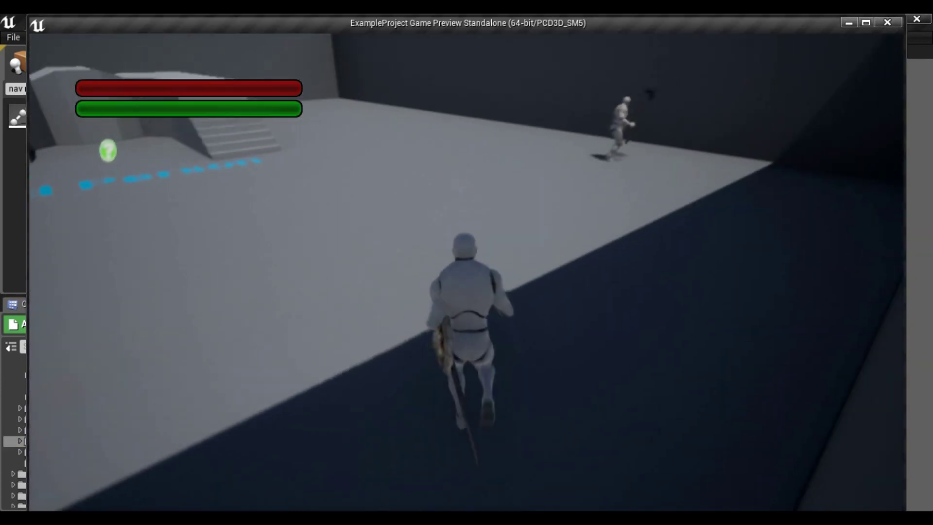
key("w")
key("Tab")
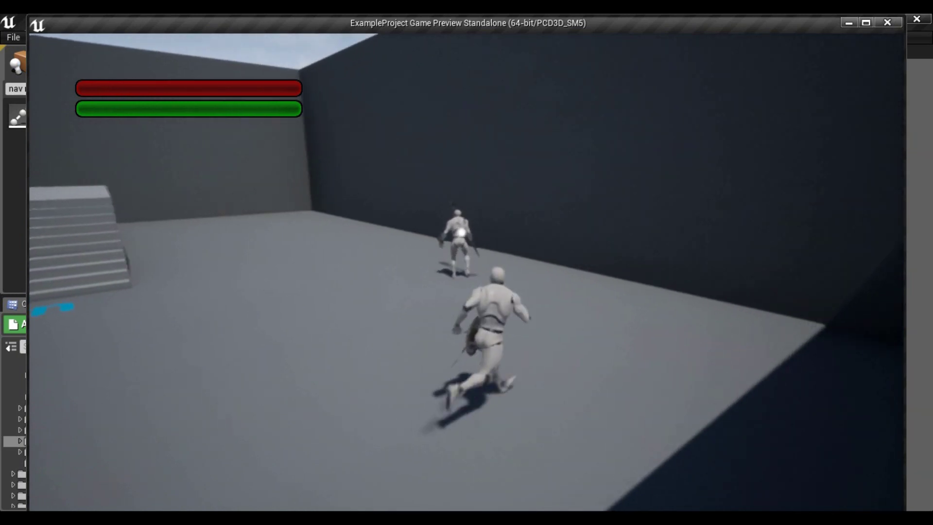
key("w")
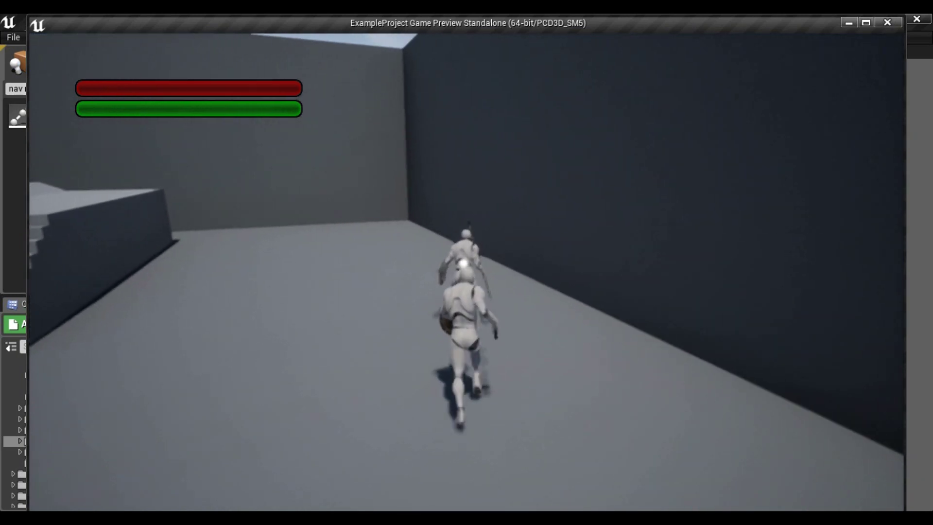
left_click(467, 272)
left_click(467, 272)
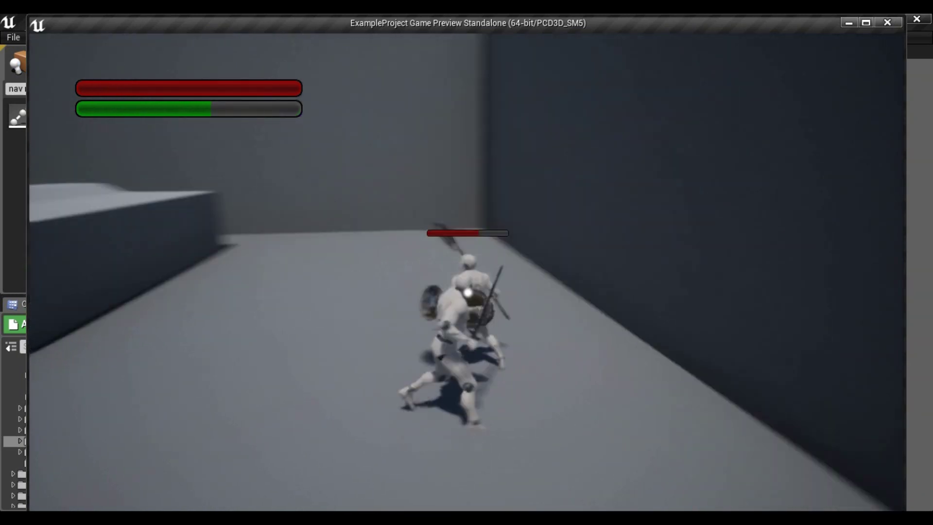
key("a")
left_click(467, 272)
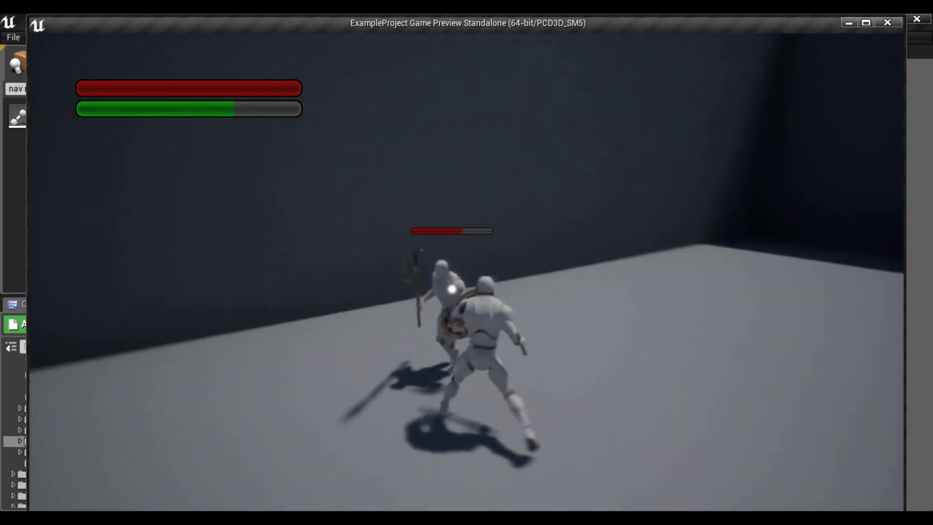
key("d")
key("d")
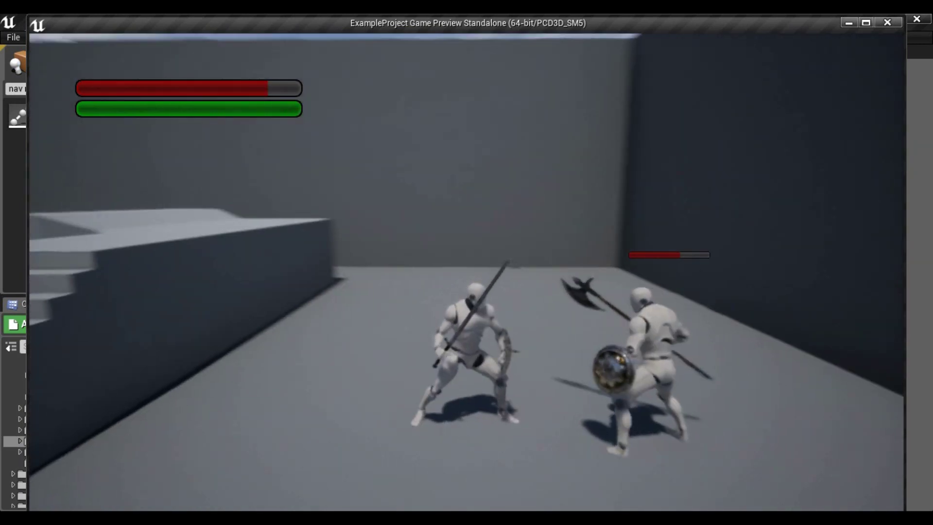
key("w")
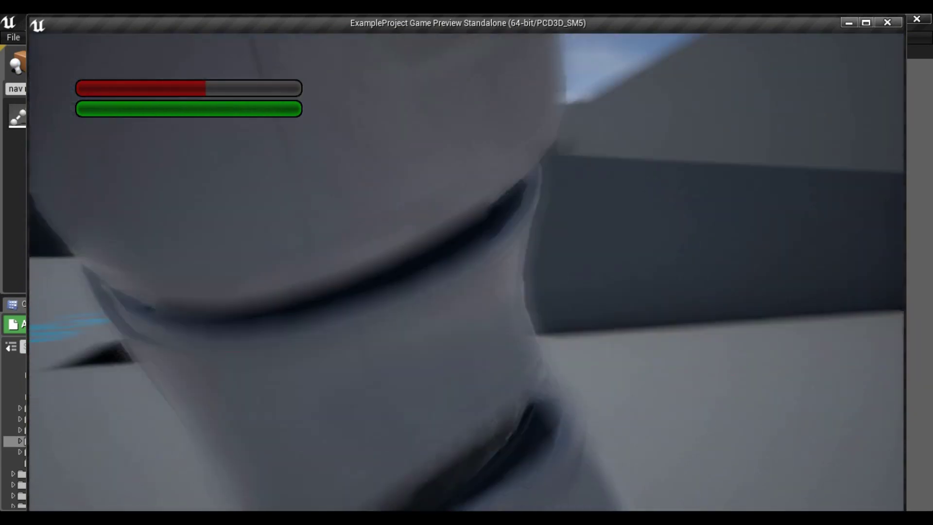
key("Escape")
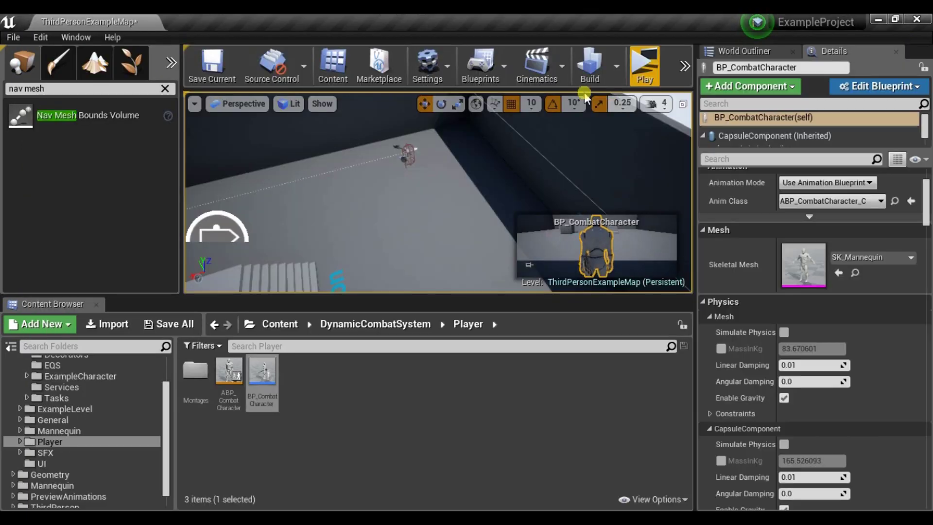
Step: In the project's collision settings, edit the Pawn preset so its Camera trace response is Ignore
left_click(41, 37)
left_click(86, 232)
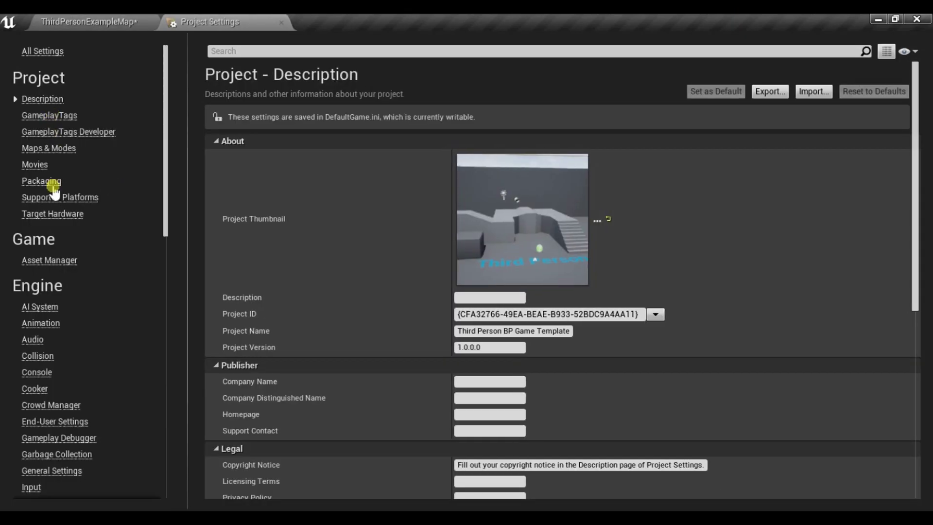
scroll(96, 225, "down", 3)
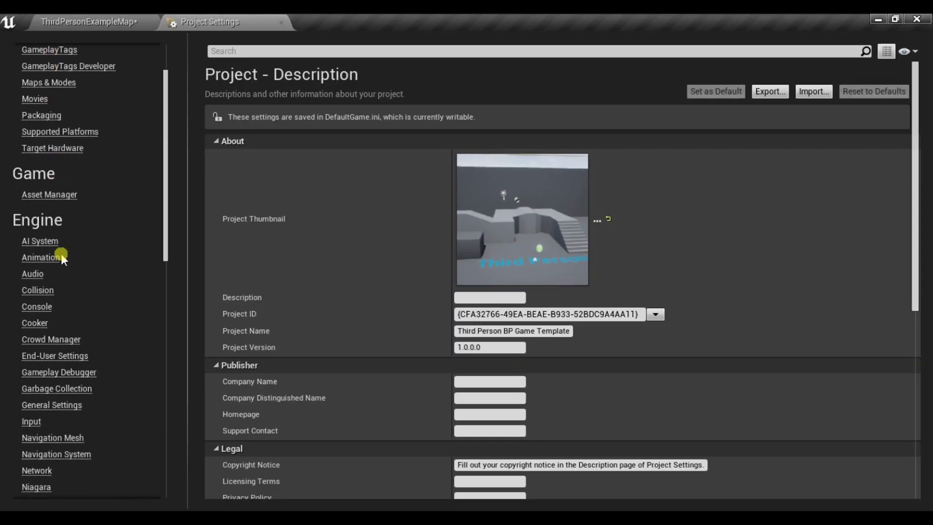
left_click(39, 290)
left_click(233, 298)
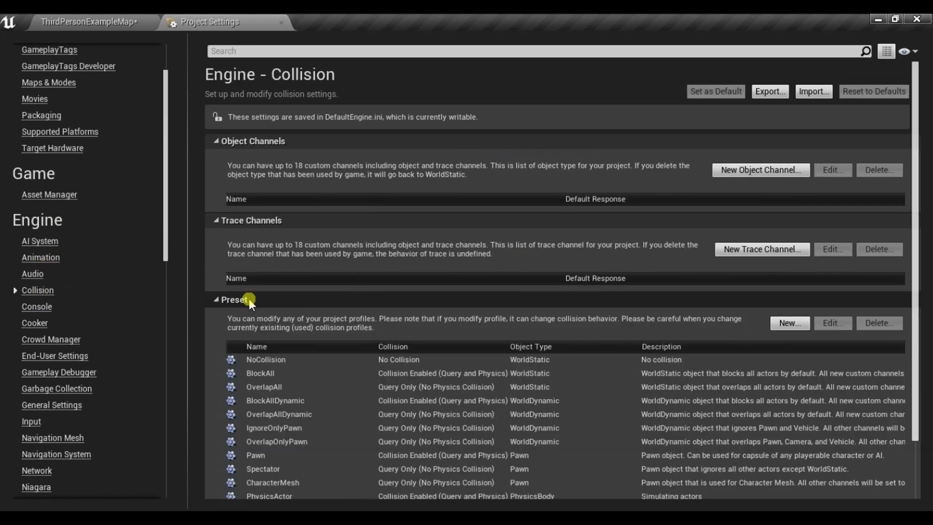
scroll(334, 405, "down", 3)
left_click(248, 351)
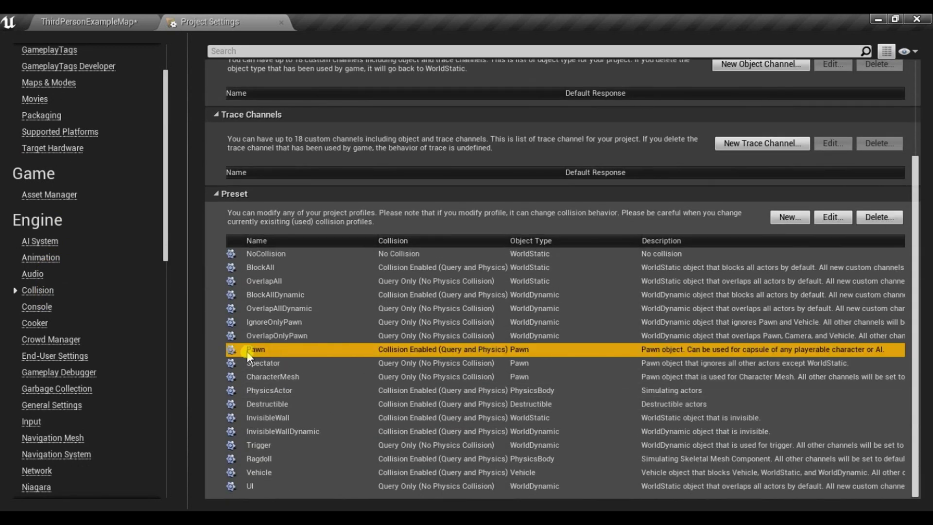
left_click(831, 218)
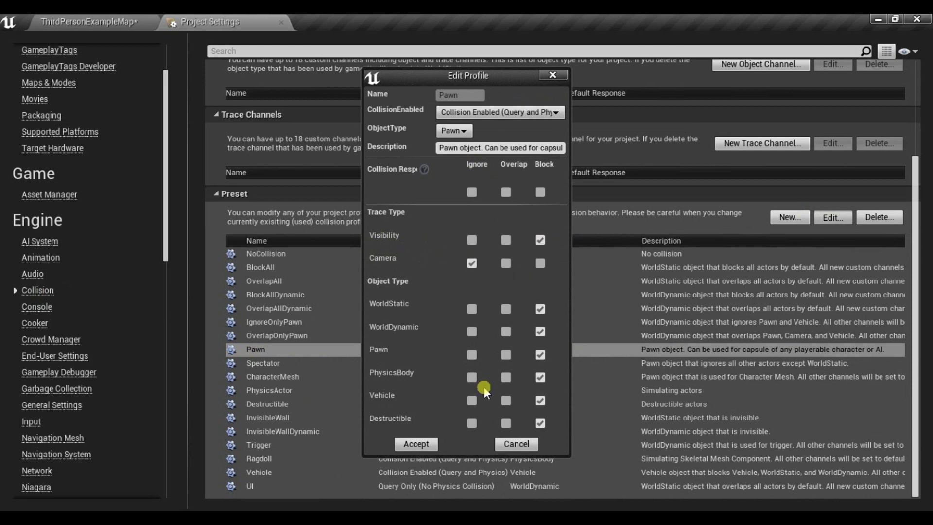
left_click(417, 445)
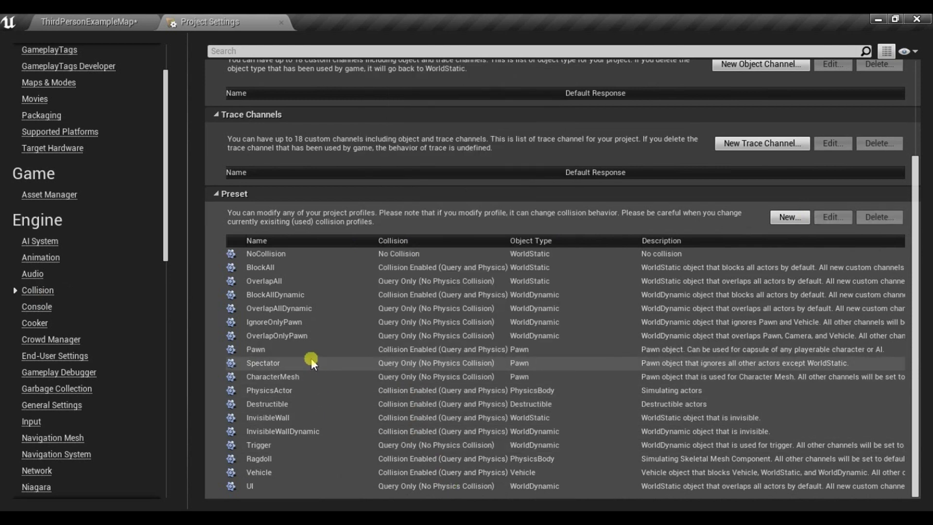
Step: Edit the CharacterMesh collision preset so its Camera trace response is Ignore
left_click(316, 376)
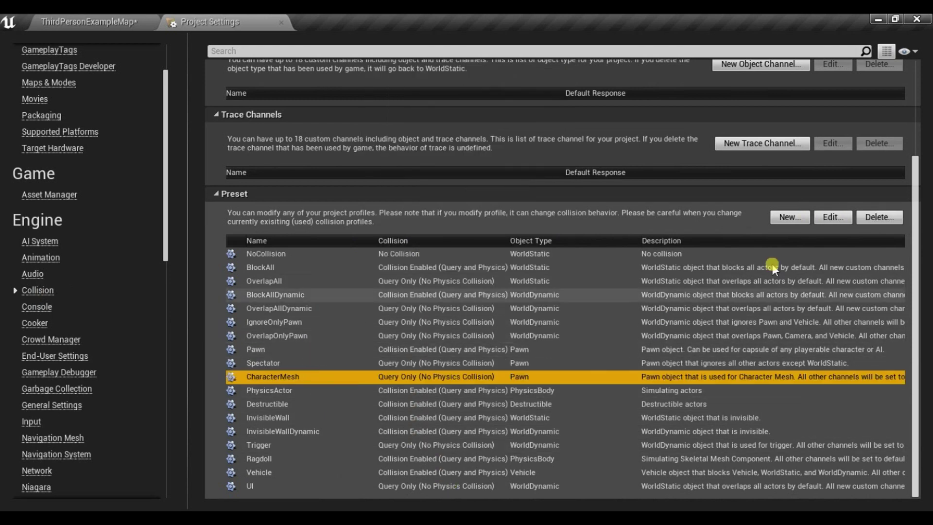
left_click(833, 217)
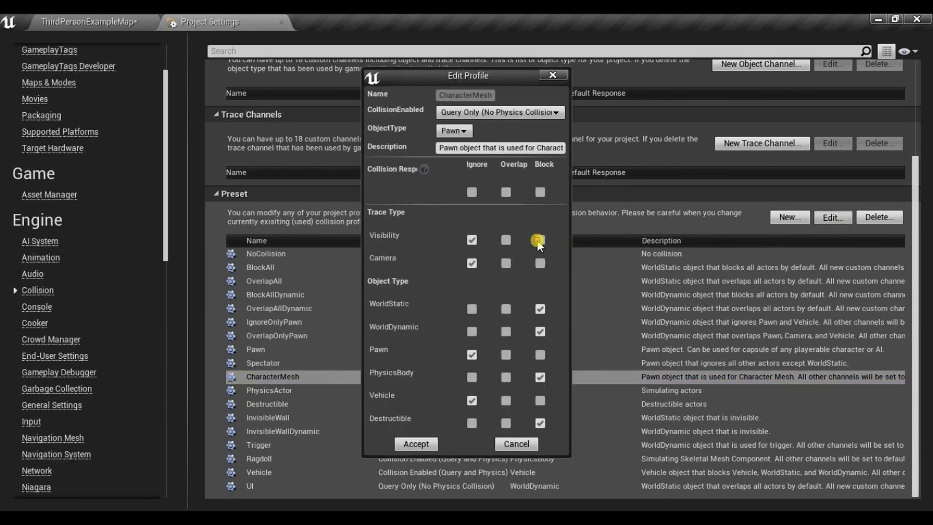
left_click(407, 441)
Step: Edit the Ragdoll collision preset so its Camera trace response is Ignore
left_click(306, 458)
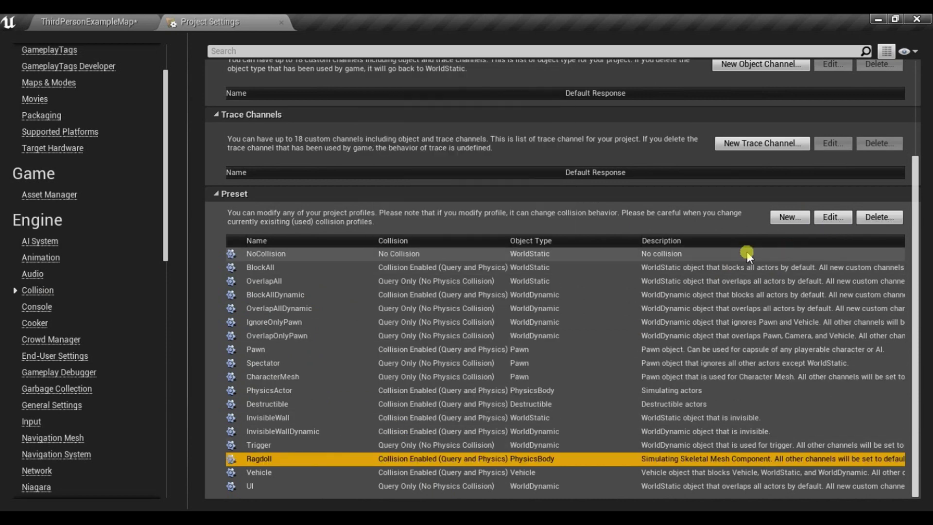
left_click(833, 222)
left_click(474, 265)
left_click(415, 444)
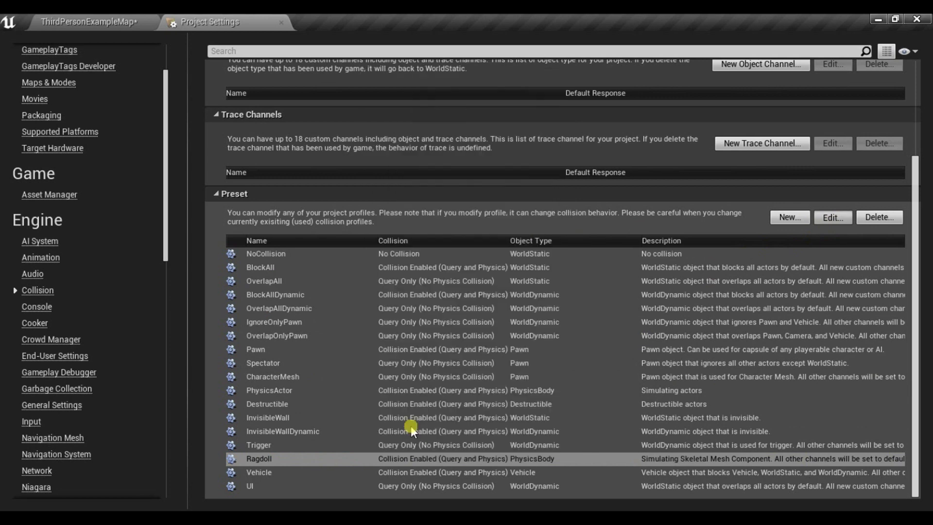
Step: Play-test the level by running to the AI enemy and circling it to check the camera behaviour, and end the preview
left_click(124, 21)
left_click(645, 65)
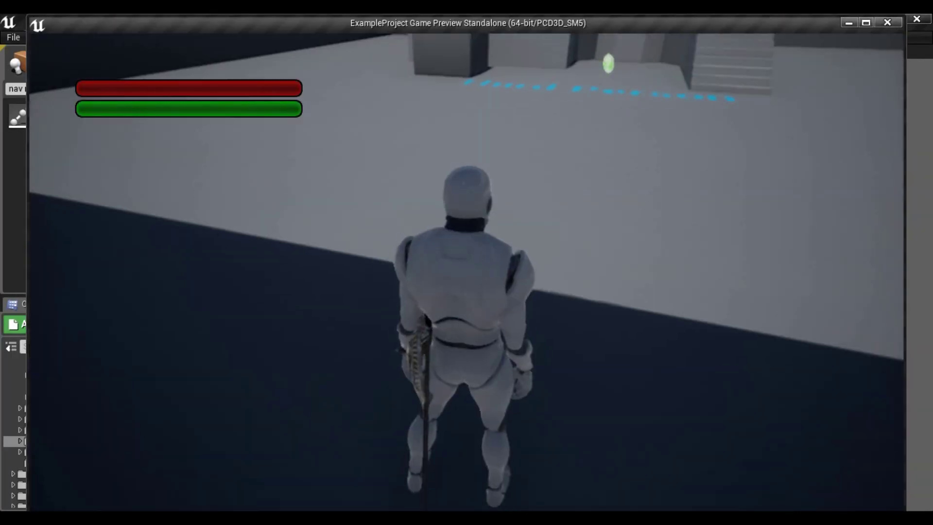
key("w")
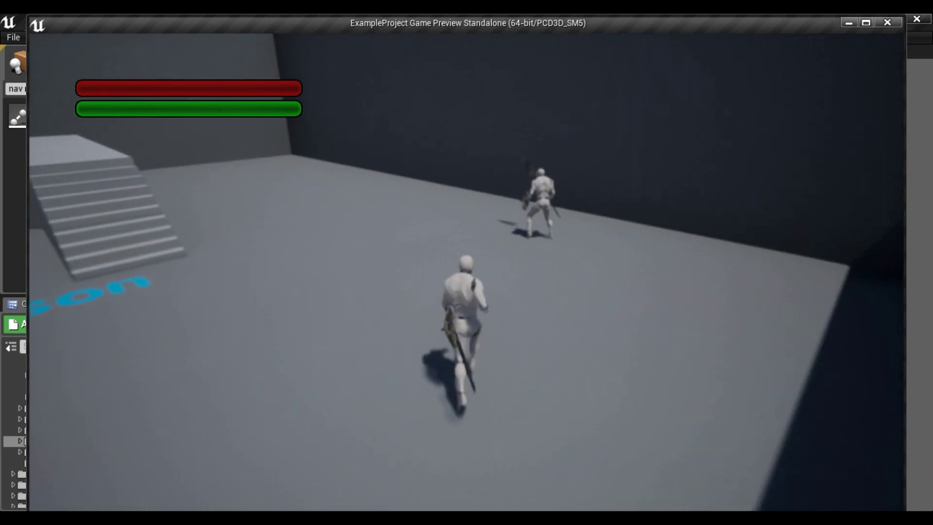
key("d")
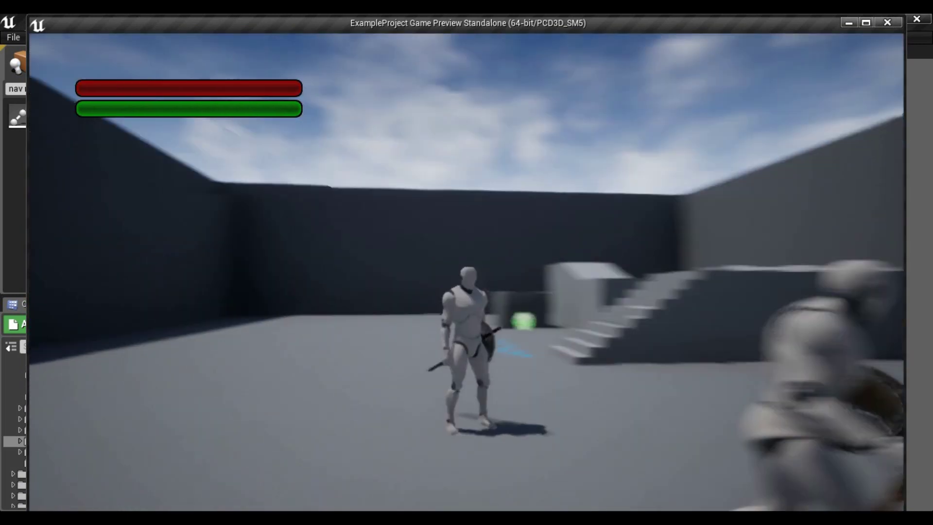
key("d")
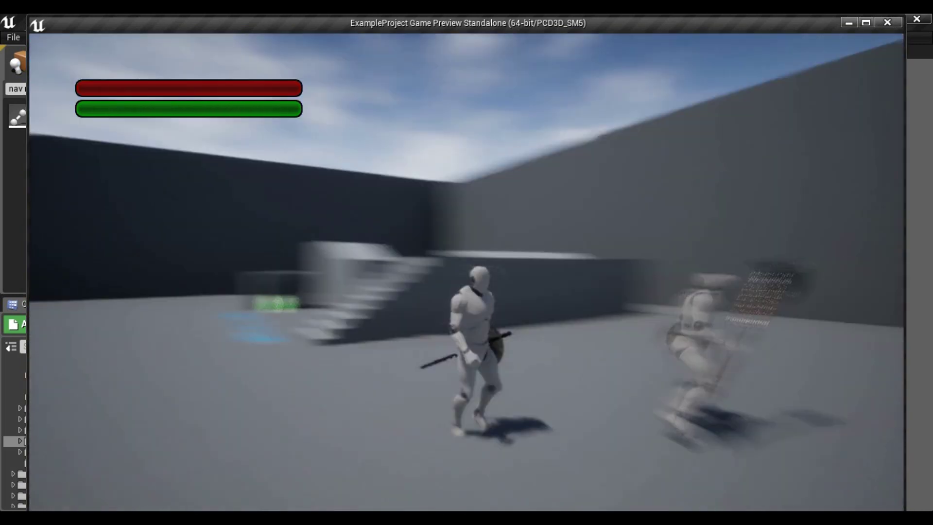
key("w")
key("Tab")
key("w")
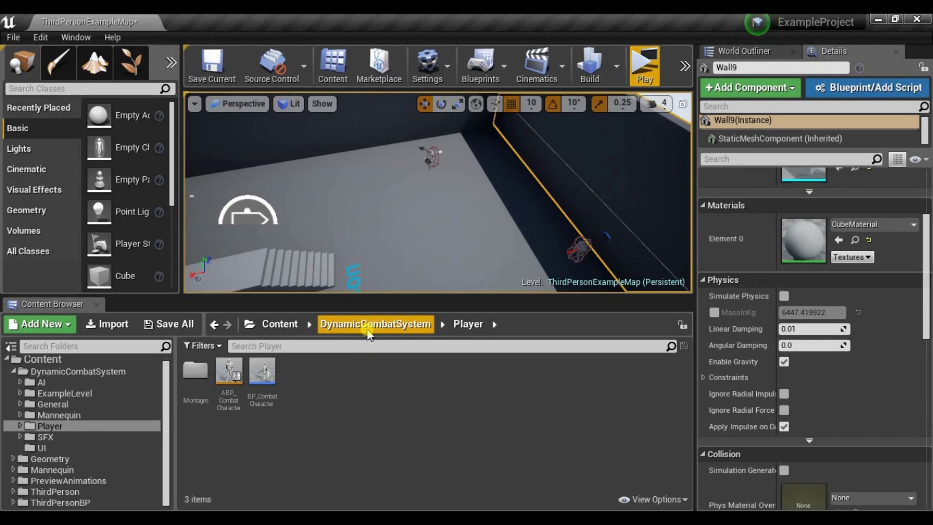
Step: Open the BP_CombatCharacter blueprint from the Player folder and look over the input sections of its Event Graph
double_click(263, 377)
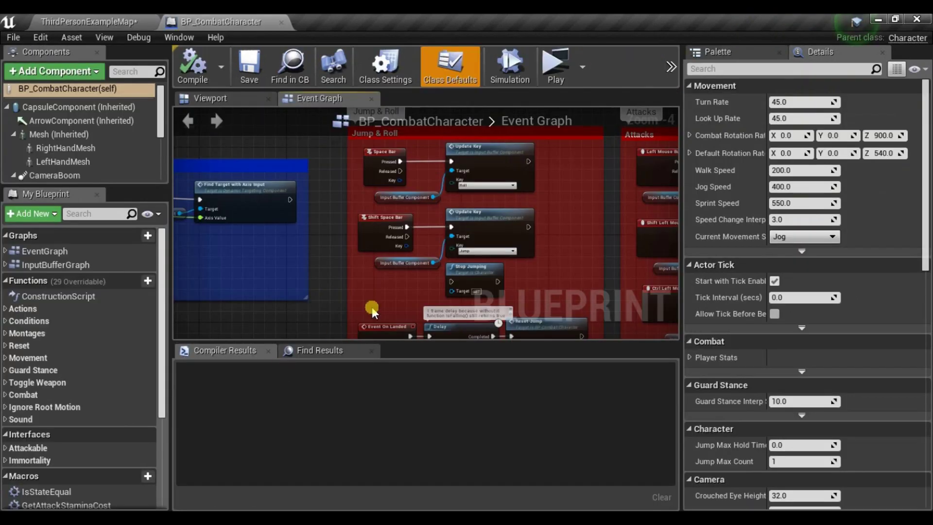
scroll(402, 267, "down", 8)
right_click_drag(345, 269, 411, 200)
left_click(266, 153)
left_click_drag(604, 311, 617, 320)
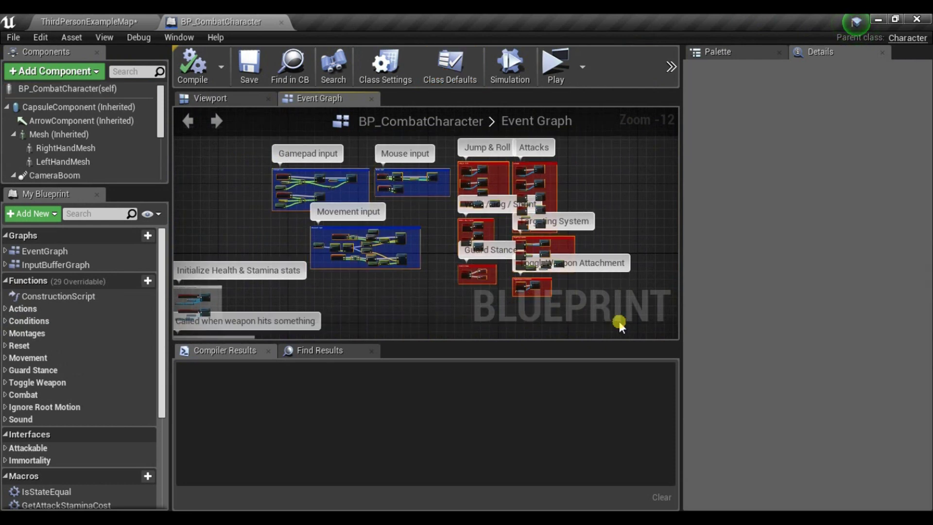
scroll(592, 322, "up", 2)
scroll(477, 195, "up", 6)
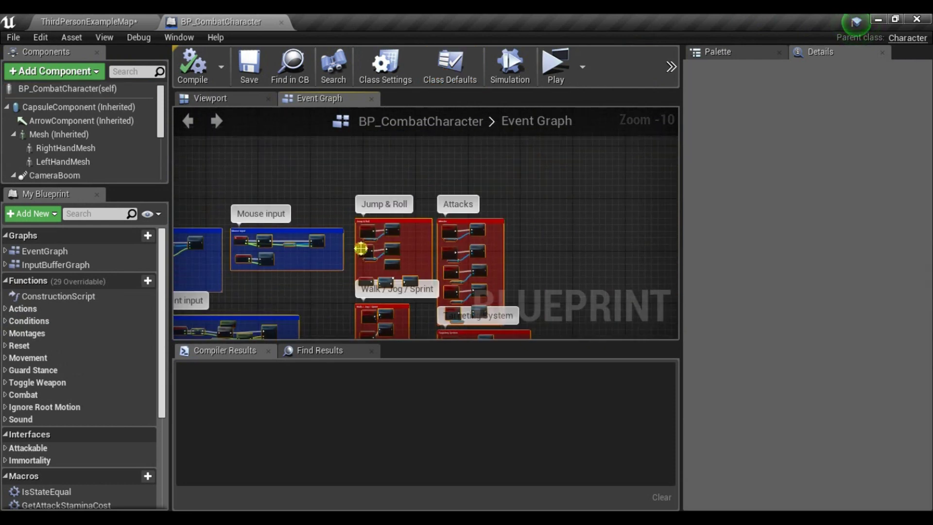
right_click_drag(367, 225, 355, 267)
scroll(340, 221, "up", 3)
Step: Examine the Space Bar and Shift Space Bar events and their Update Key nodes in the Jump & Roll section
left_click(340, 222)
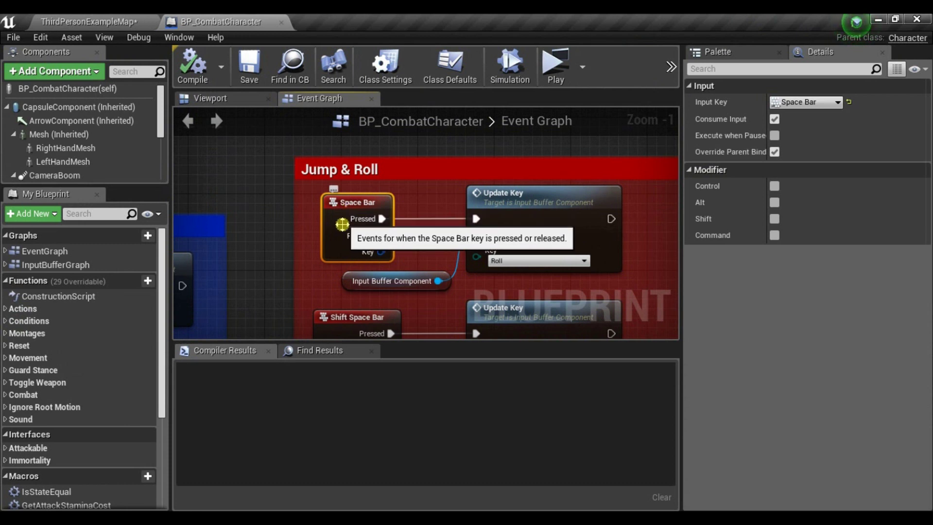
right_click_drag(472, 270, 443, 231)
left_click_drag(443, 231, 338, 212)
right_click_drag(407, 257, 377, 244)
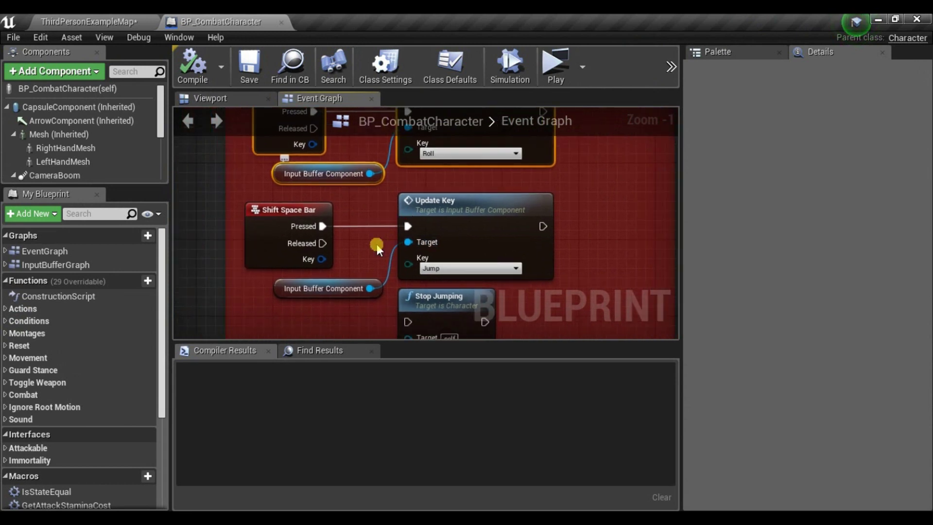
left_click_drag(237, 211, 415, 283)
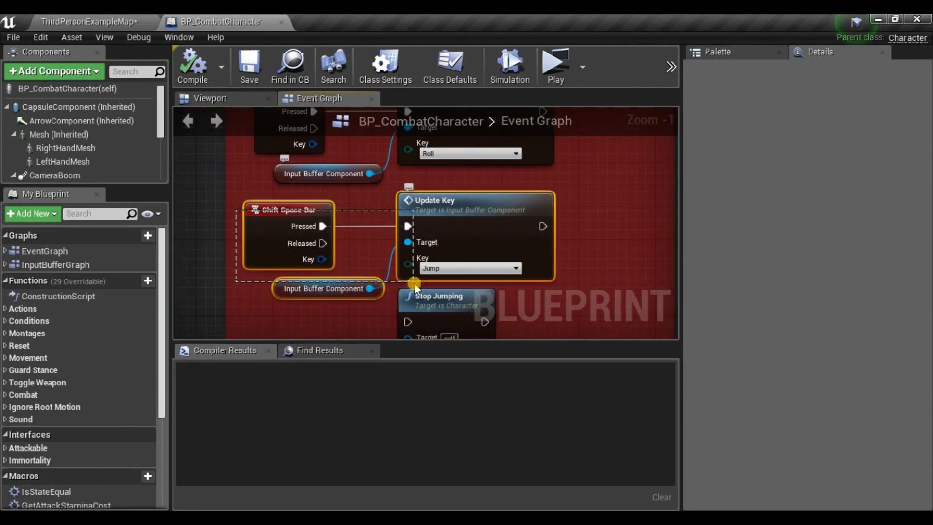
left_click(289, 249)
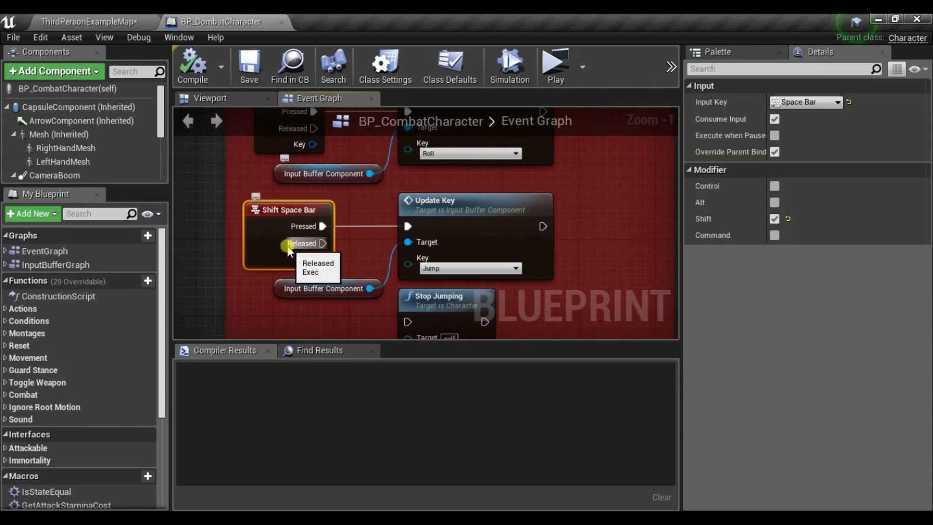
Step: In the project's input settings, require Shift for the Space Bar binding of the Jump action mapping
left_click(125, 20)
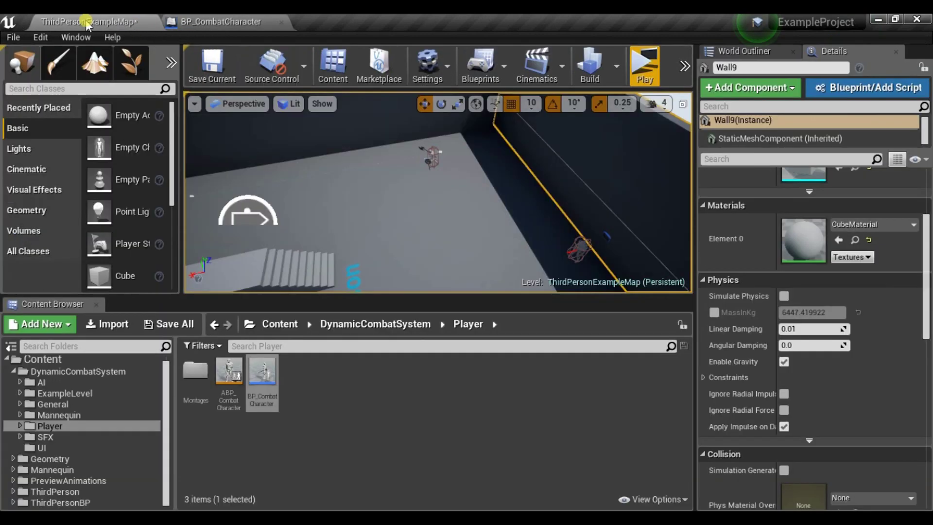
left_click(38, 38)
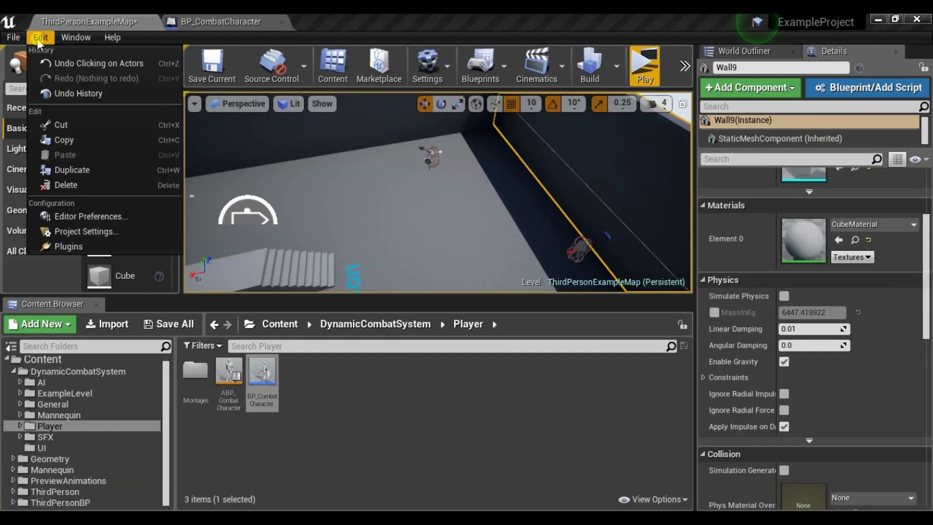
left_click(78, 232)
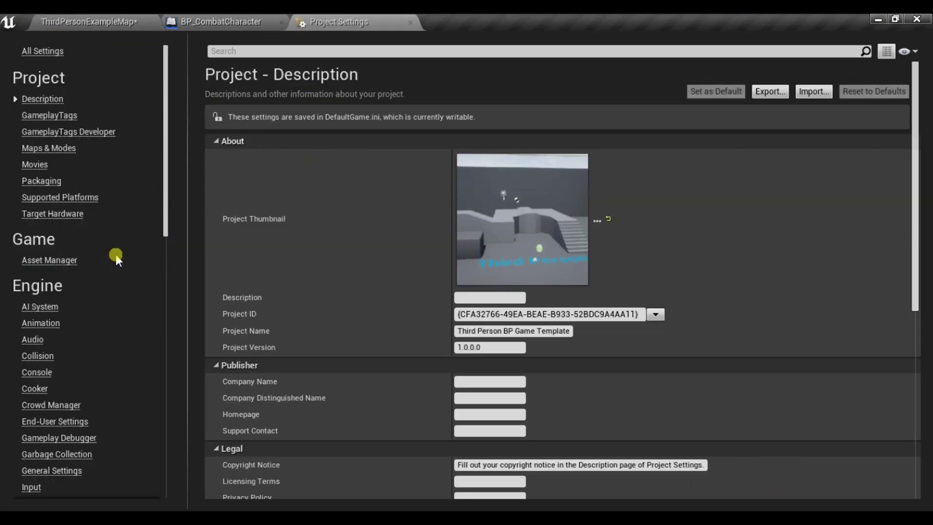
left_click(30, 488)
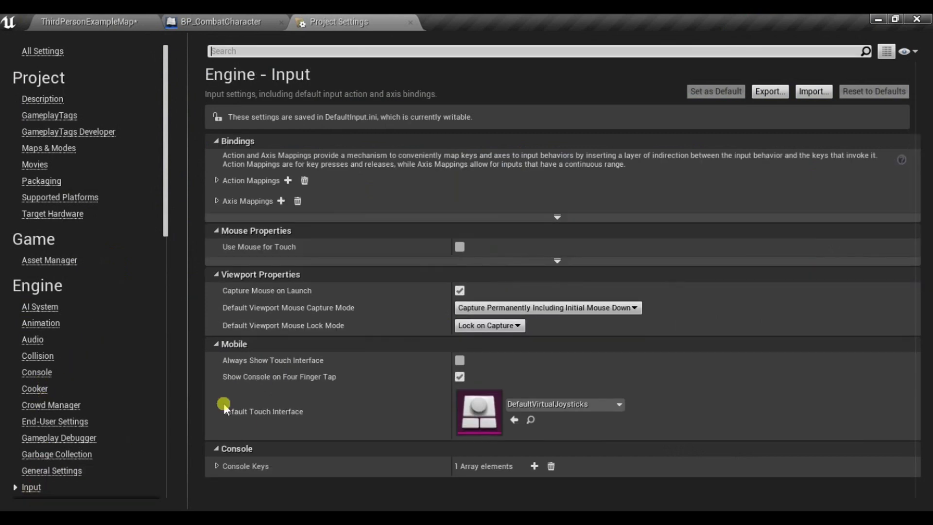
left_click(216, 181)
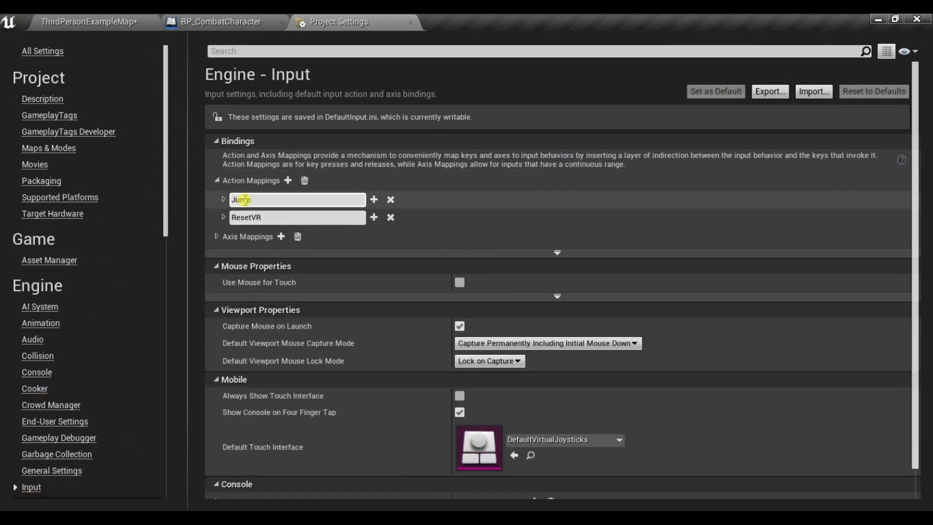
left_click(225, 201)
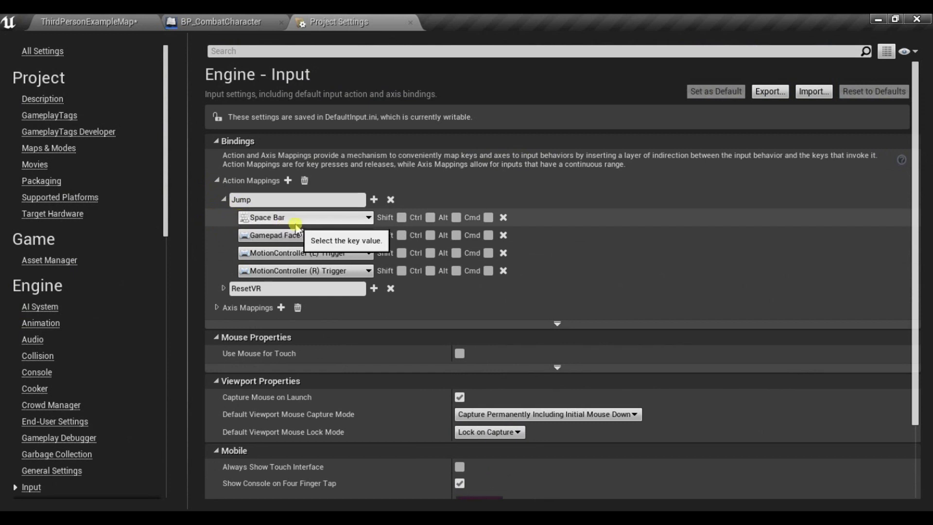
left_click(401, 217)
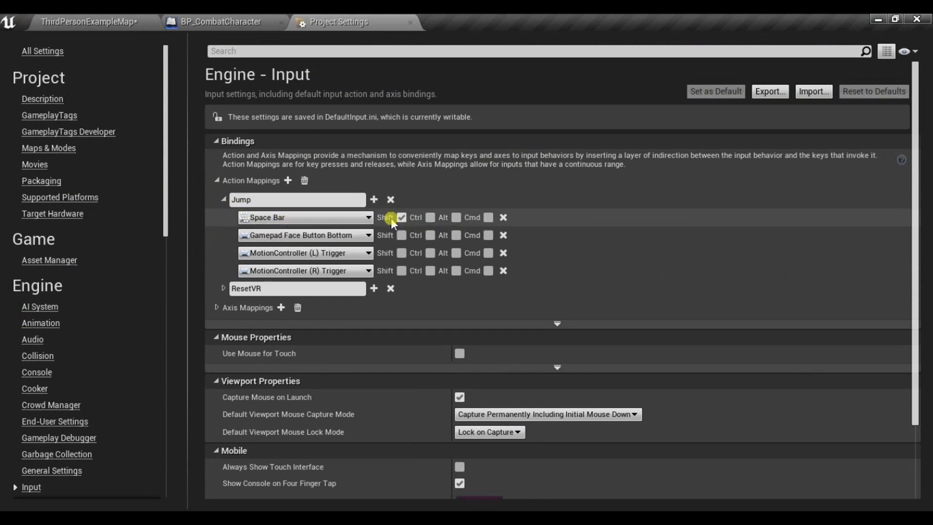
Step: Add an action mapping named Roll and bind it to Space Bar
left_click(287, 180)
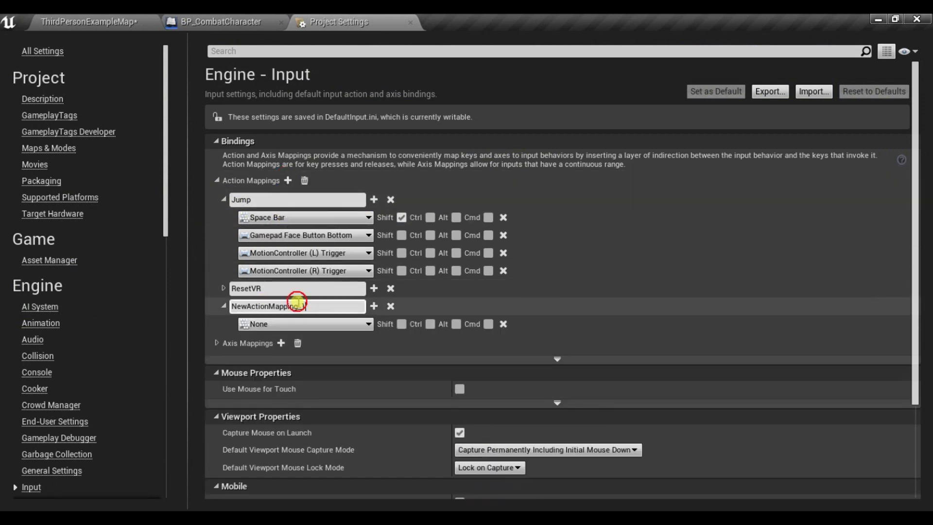
left_click(297, 302)
type("Roll")
key("Return")
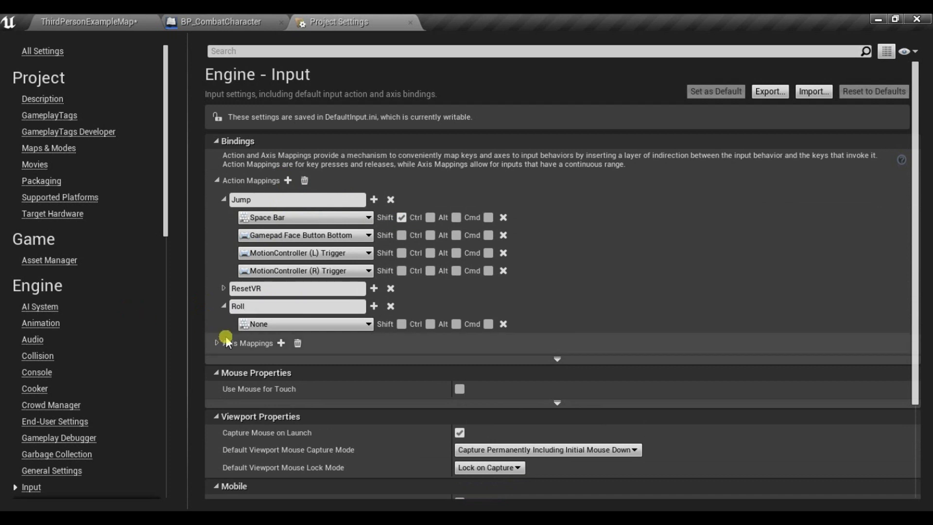
left_click(262, 324)
type("space")
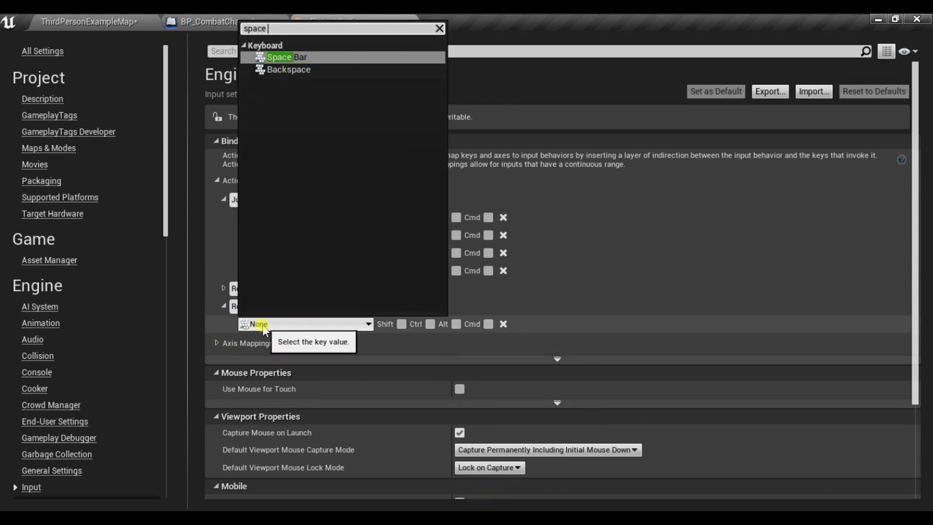
key("Return")
Step: In BP_CombatCharacter's Event Graph, delete the Space Bar and Shift Space Bar event nodes from the Jump & Roll section
left_click(209, 21)
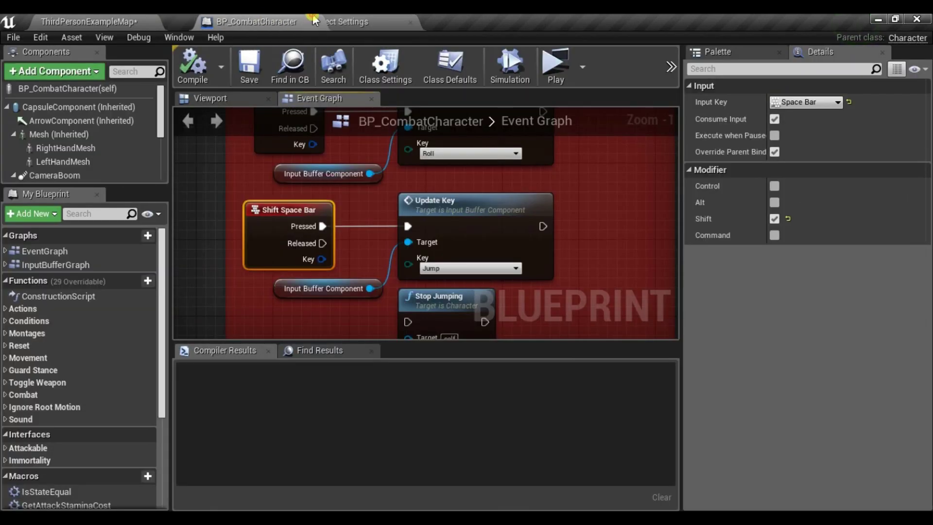
left_click_drag(315, 20, 341, 22)
scroll(396, 183, "down", 5)
scroll(384, 258, "up", 6)
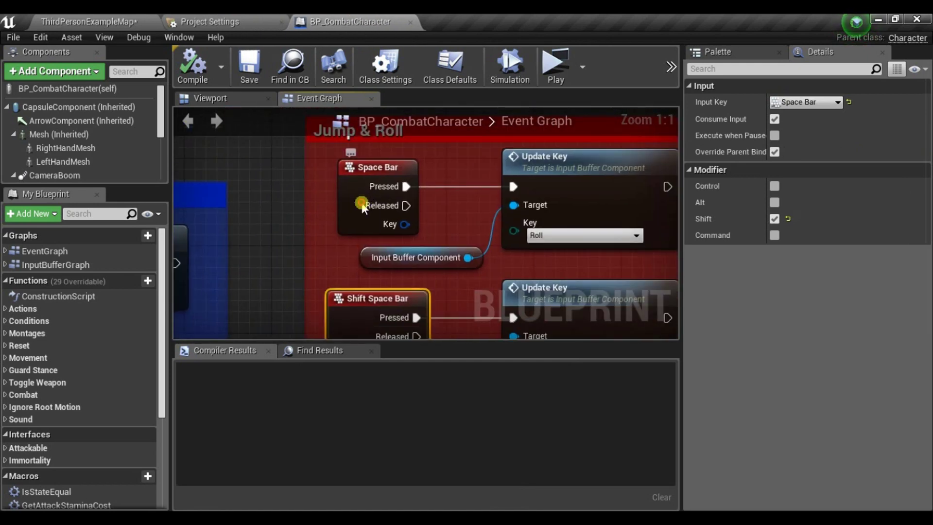
left_click(362, 203)
key("Delete")
left_click(354, 298)
key("Delete")
Step: Add the Roll input action event to the Jump & Roll section and connect its Pressed output to the Roll Update Key node
right_click(352, 191)
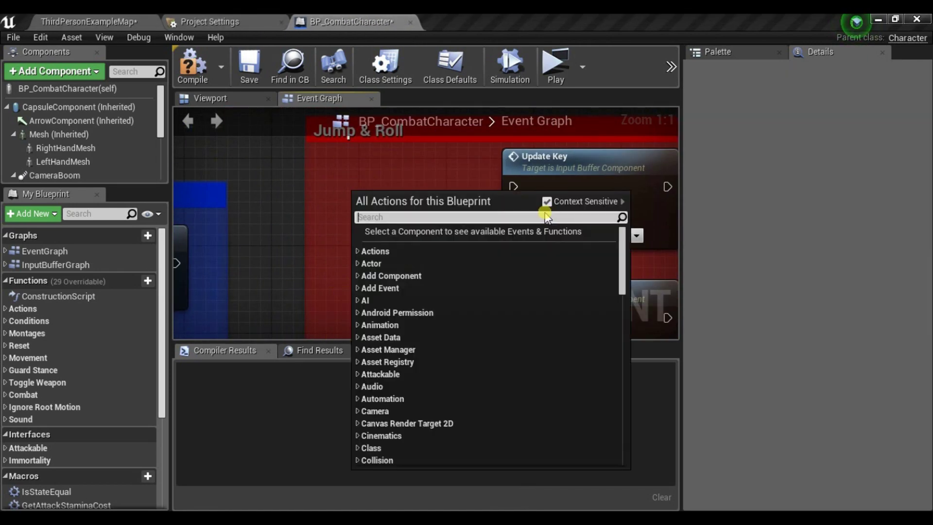
type("roll action")
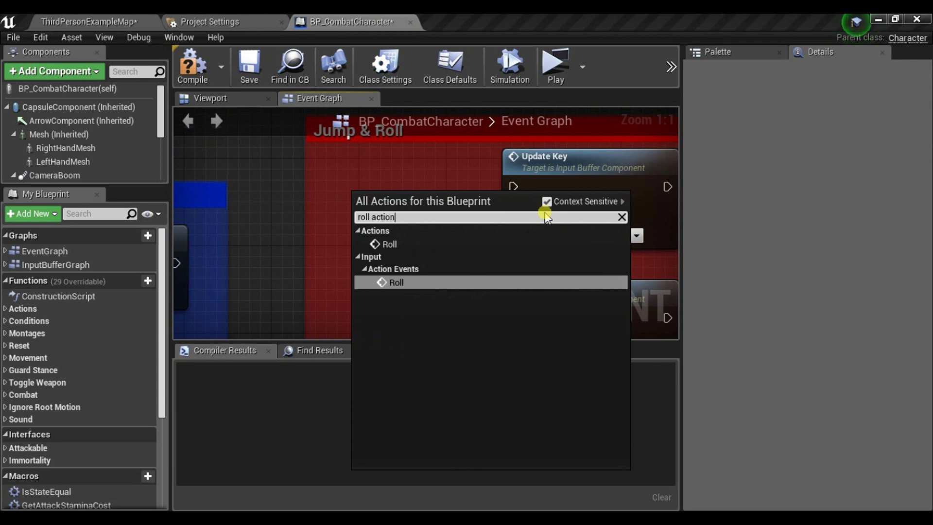
key("Return")
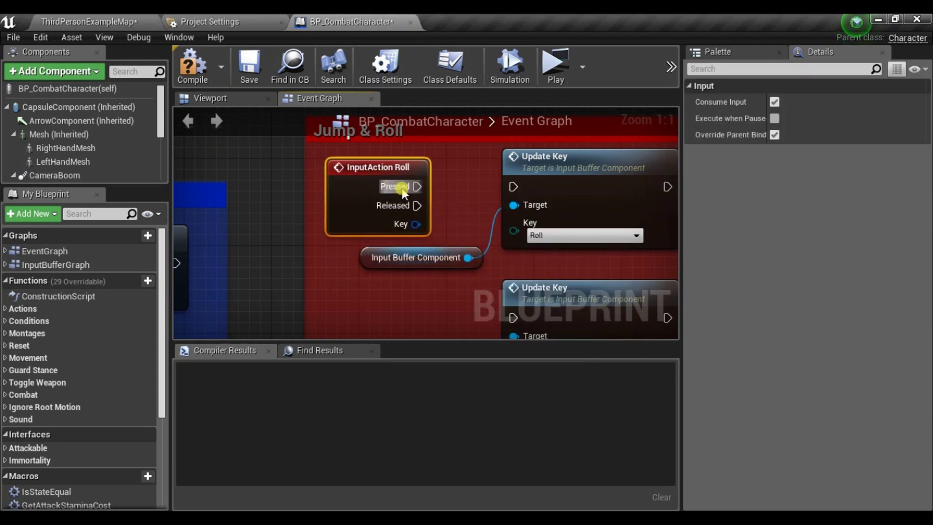
left_click_drag(403, 192, 530, 187)
Step: Add the Jump input action event beside the Jump Update Key node and connect its Pressed output to that node
right_click_drag(479, 257, 479, 145)
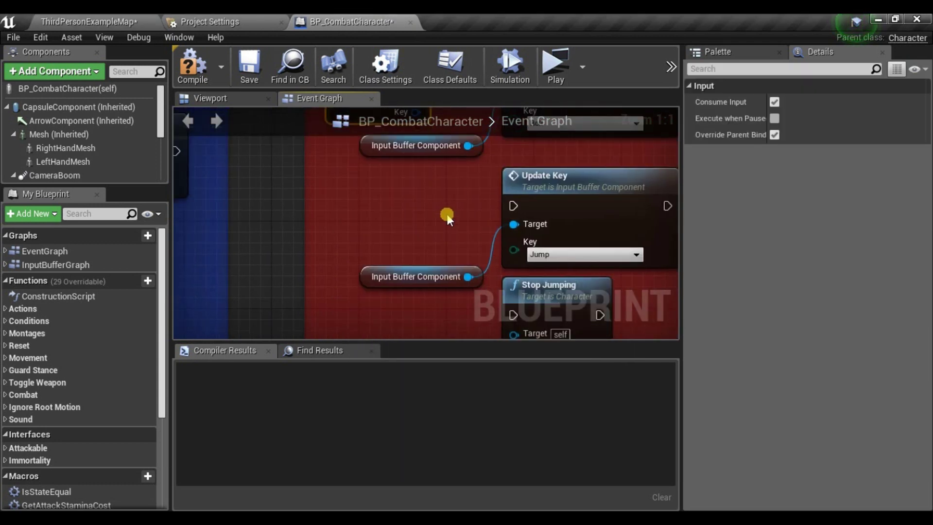
right_click(352, 209)
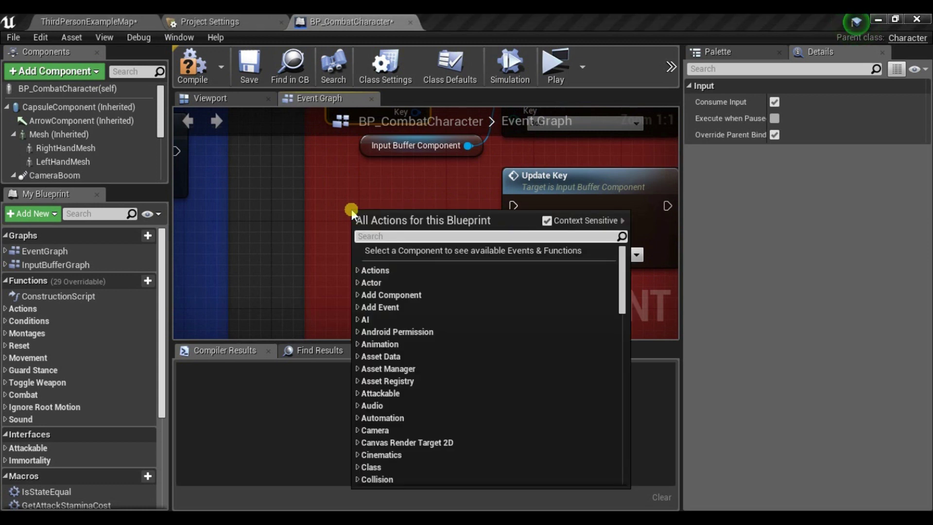
type("jump action")
key("Return")
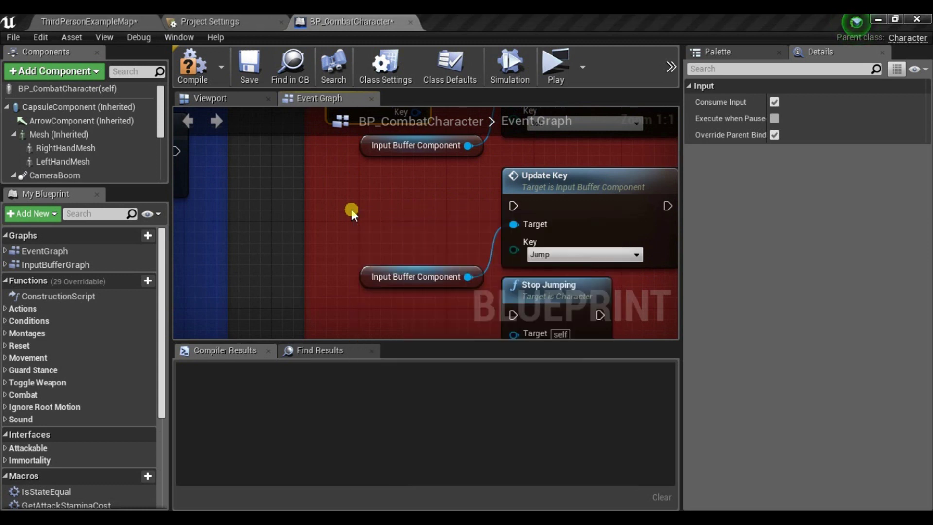
left_click_drag(362, 219, 340, 188)
left_click_drag(422, 205, 515, 207)
Step: Examine the key events in the attack, Targeting System, ToggleWeapon Attachment and Guard Stance sections of the Event Graph
scroll(542, 203, "down", 4)
scroll(596, 203, "down", 1)
right_click_drag(596, 204, 371, 287)
scroll(317, 206, "up", 4)
left_click(375, 221)
right_click_drag(400, 258, 407, 185)
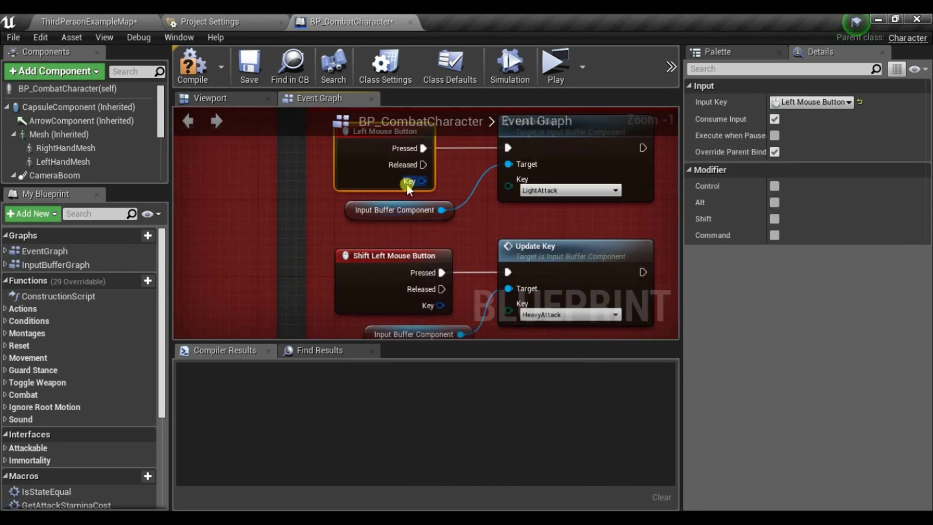
right_click_drag(472, 256, 451, 186)
right_click_drag(475, 278, 477, 167)
right_click_drag(486, 274, 423, 135)
scroll(473, 217, "down", 4)
right_click_drag(374, 270, 377, 185)
scroll(377, 187, "up", 1)
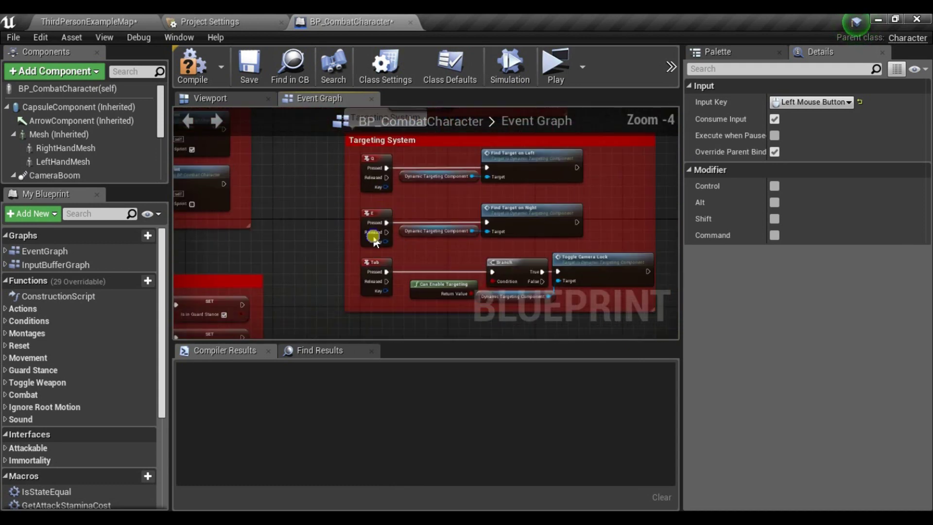
right_click_drag(372, 251, 370, 108)
right_click_drag(225, 195, 472, 256)
scroll(471, 229, "down", 4)
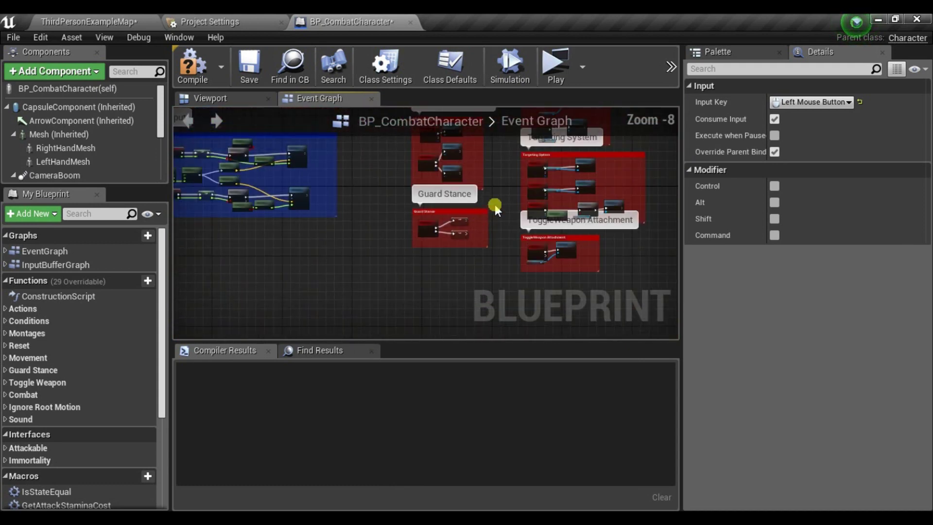
Step: Examine the InputAxis TurnRate and LookUpRate events in the Gamepad input section
right_click_drag(516, 193, 671, 237)
right_click_drag(400, 192, 566, 304)
scroll(464, 229, "up", 4)
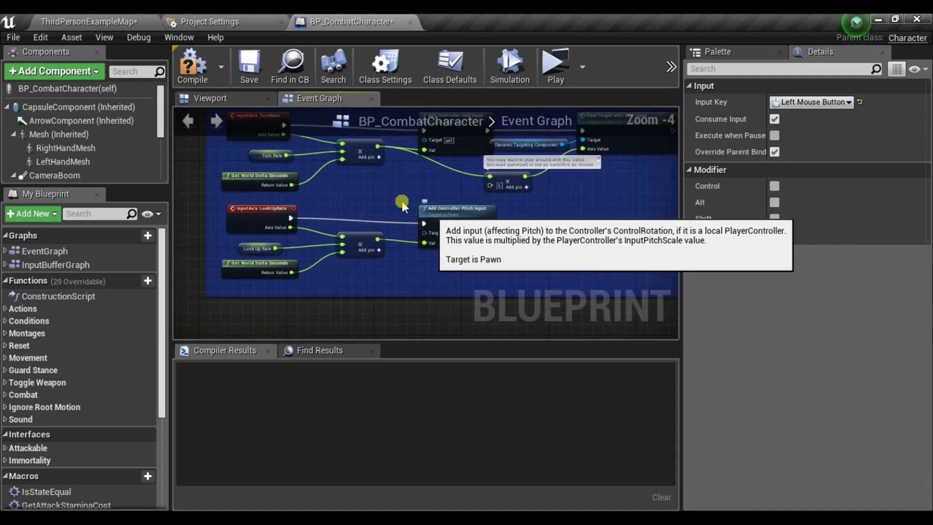
right_click_drag(343, 202, 372, 216)
left_click_drag(288, 176, 366, 211)
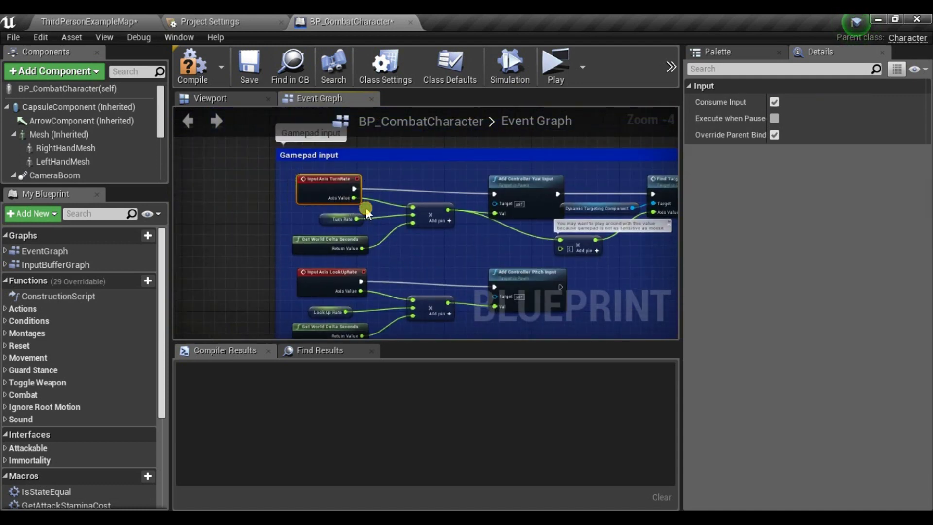
scroll(352, 174, "up", 4)
left_click(413, 173)
left_click(313, 225)
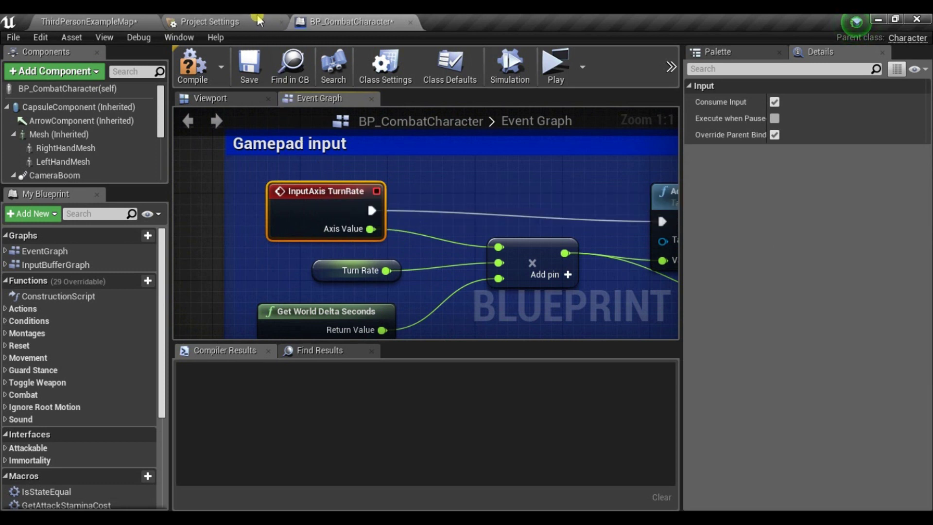
scroll(391, 182, "down", 3)
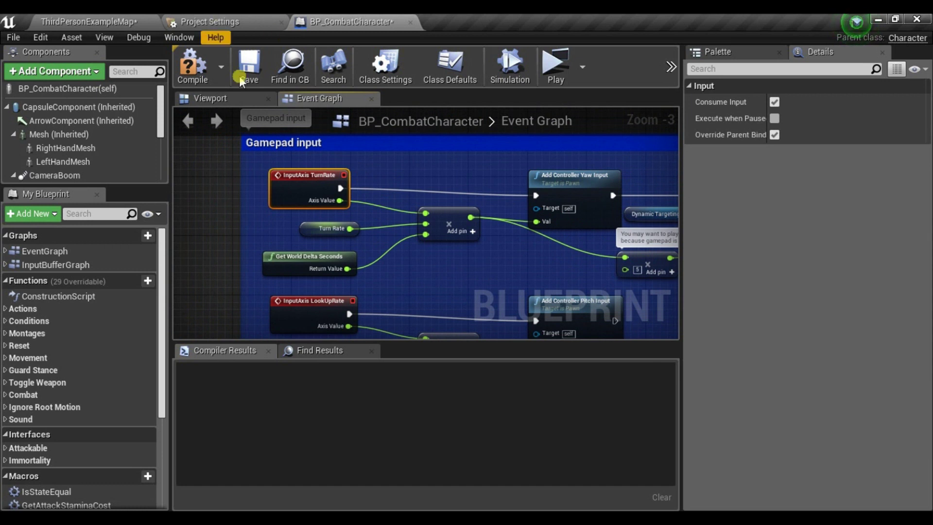
left_click_drag(363, 166, 263, 219)
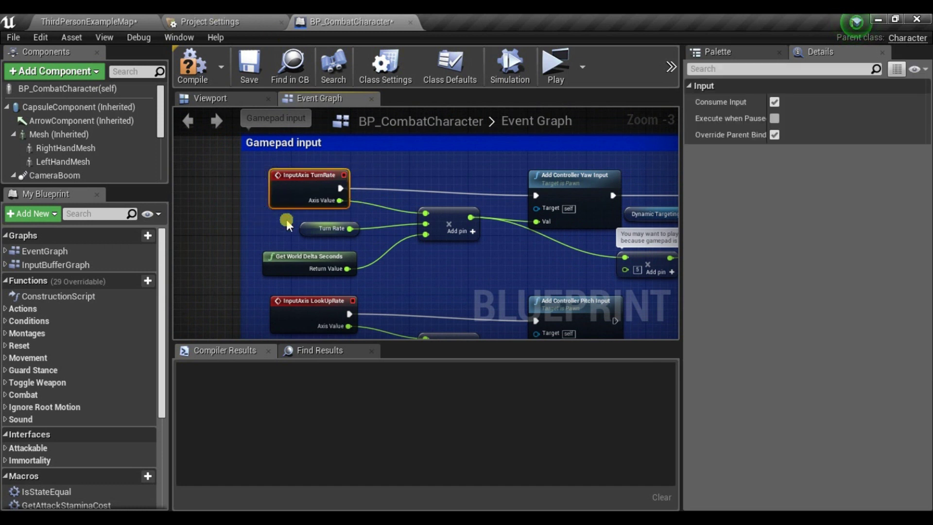
scroll(389, 189, "down", 3)
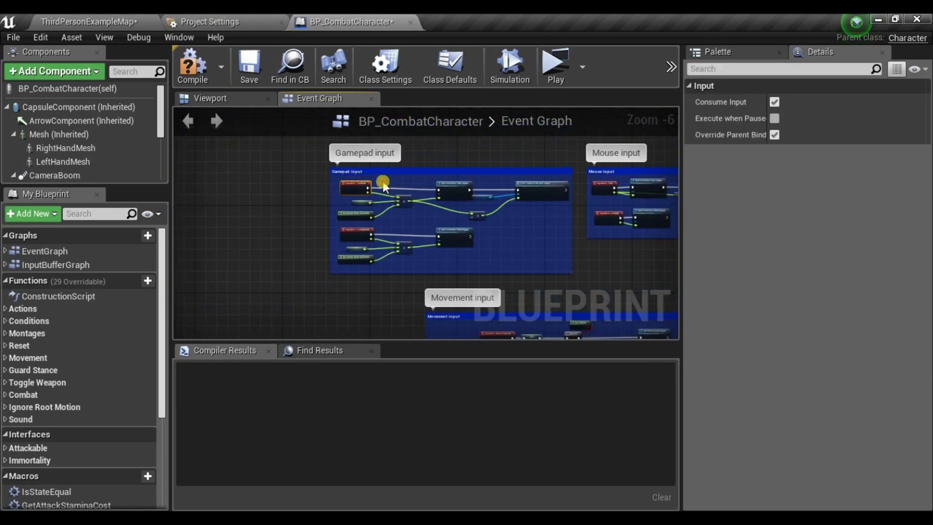
left_click(385, 186)
left_click(339, 192)
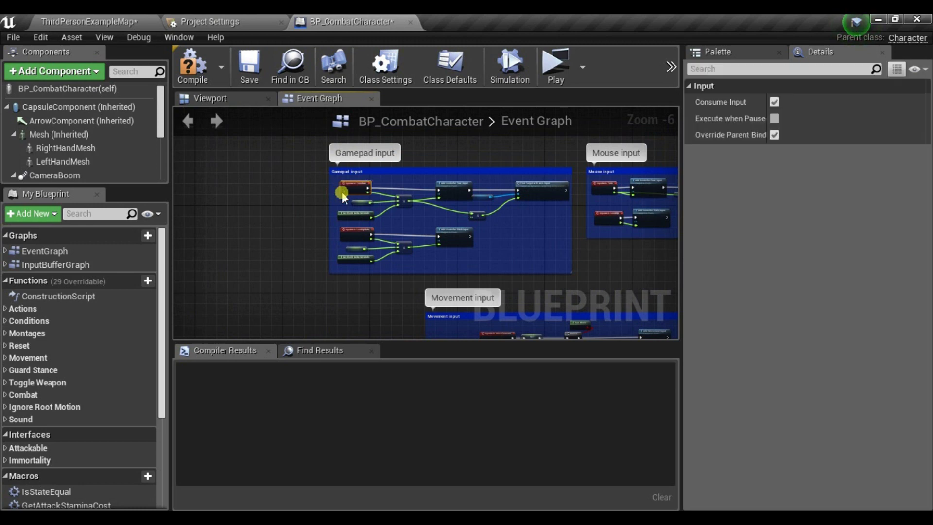
scroll(340, 192, "up", 5)
Step: In the project's input settings, expand the axis mappings and rename the MoveForward mapping to MoveF
left_click(195, 22)
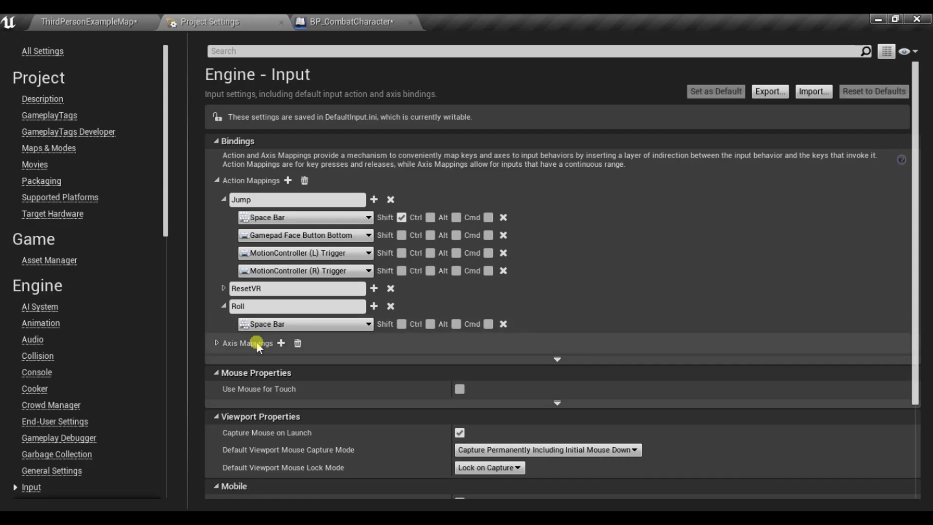
scroll(228, 321, "down", 2)
left_click(217, 300)
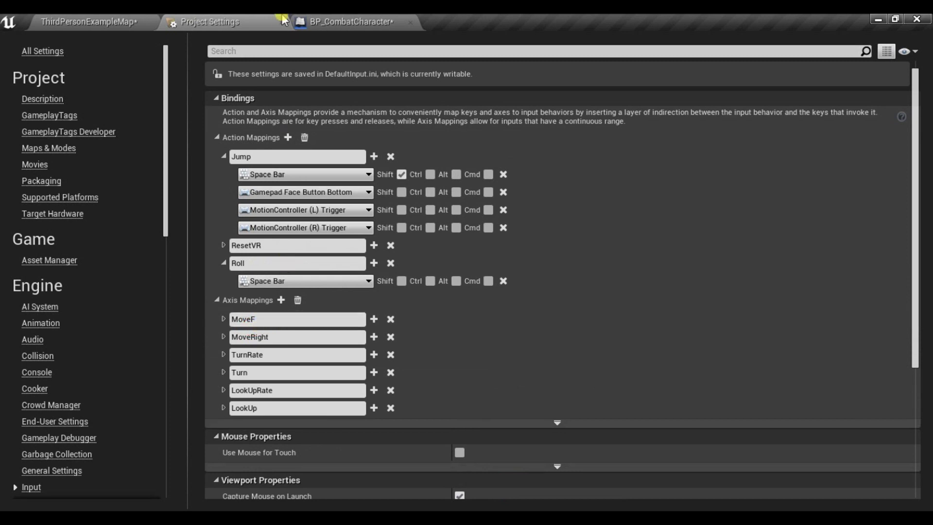
Step: Compile BP_CombatCharacter and delete the InputAxis MoveForward event from the Movement input section
left_click(350, 21)
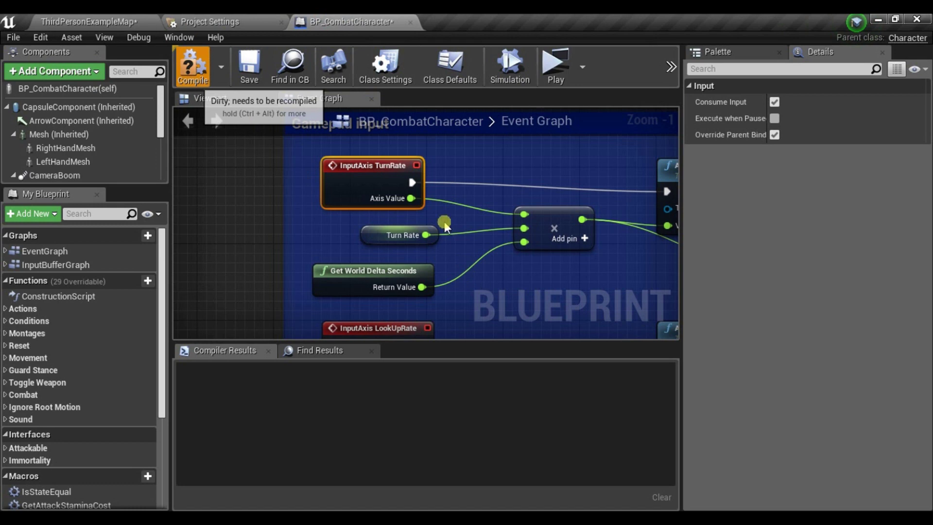
scroll(440, 238, "down", 6)
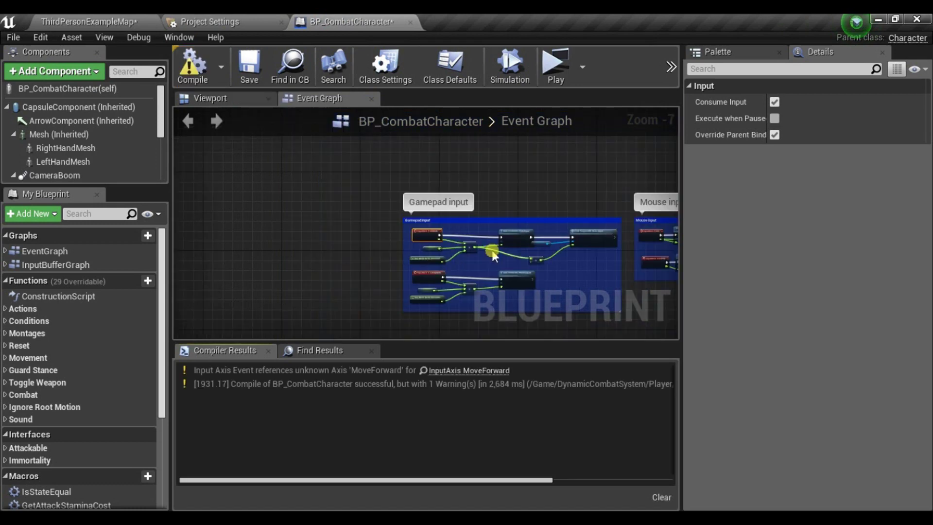
right_click_drag(509, 207, 426, 157)
scroll(382, 267, "up", 7)
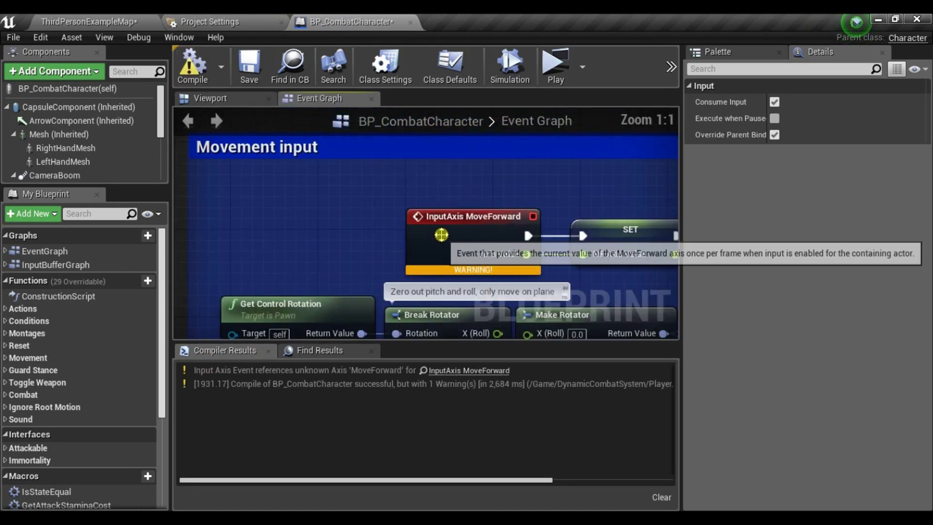
left_click(452, 229)
key("Delete")
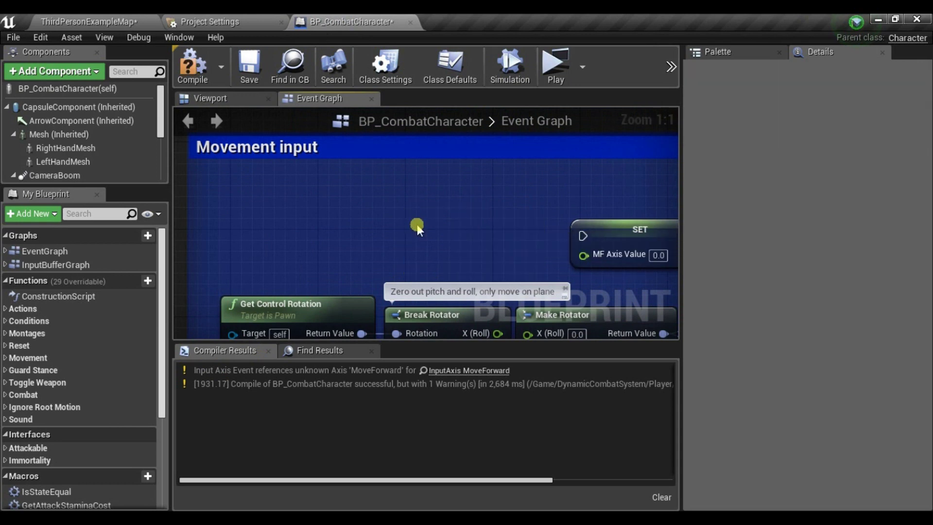
Step: Add the MoveF axis event and connect its execution and Axis Value outputs to the SET MF Axis Value node
right_click(417, 226)
type("move f")
key("Up")
key("Down")
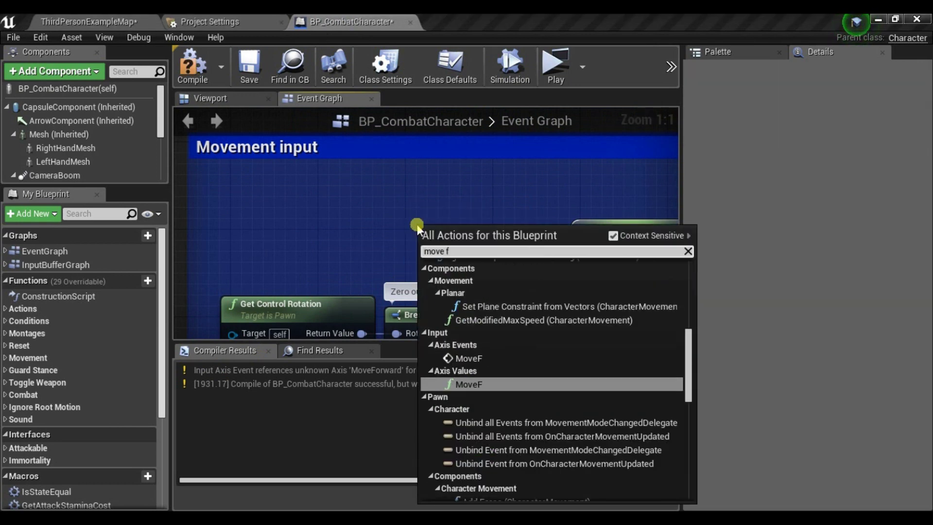
key("Up")
key("Return")
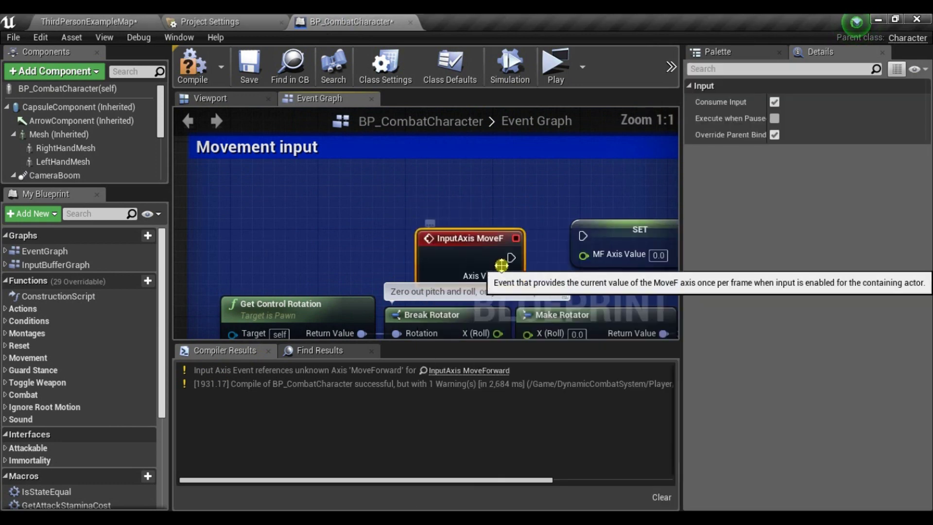
left_click_drag(510, 236, 583, 237)
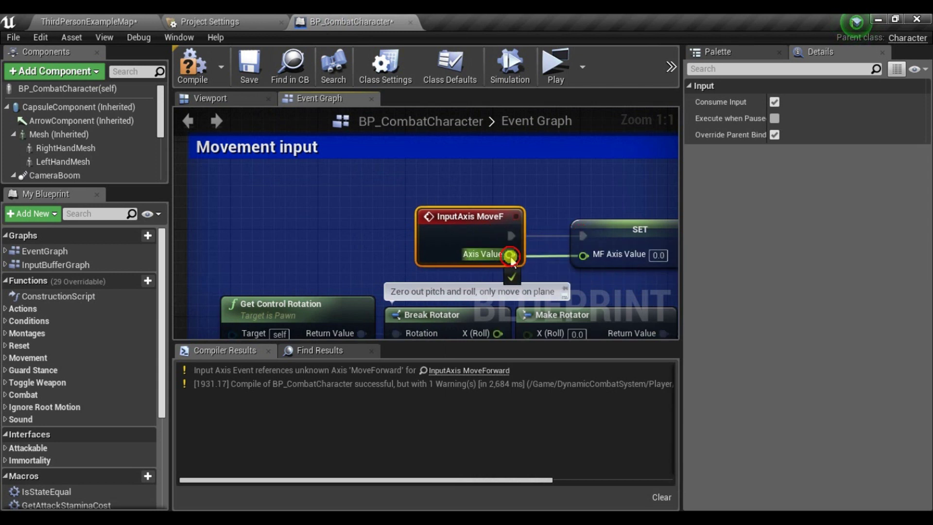
left_click_drag(510, 254, 584, 254)
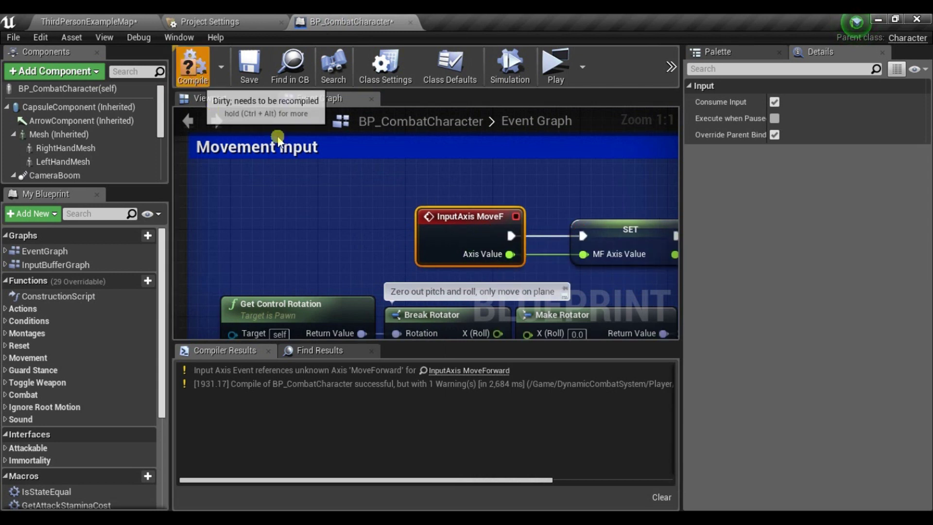
Step: Play ThirdPersonExampleMap and test the character's movement in all directions and its jump
left_click(88, 22)
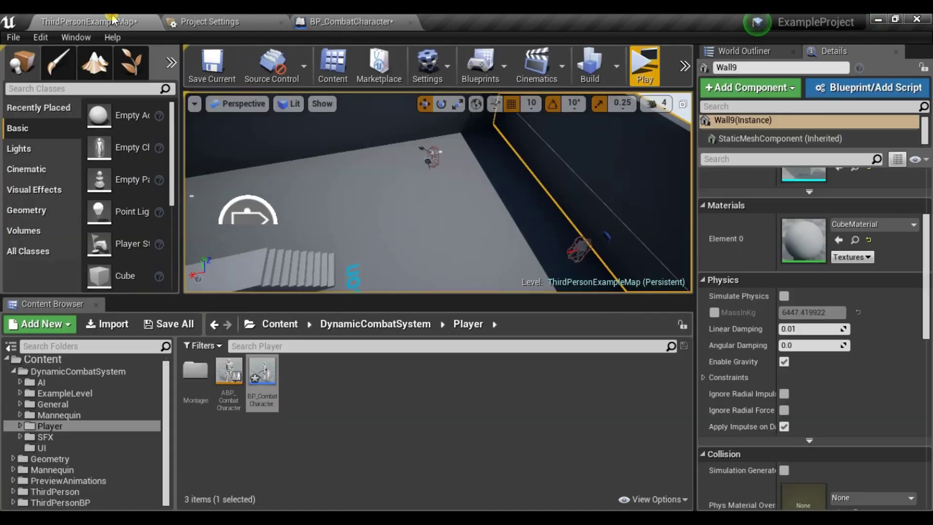
left_click(641, 65)
key("w")
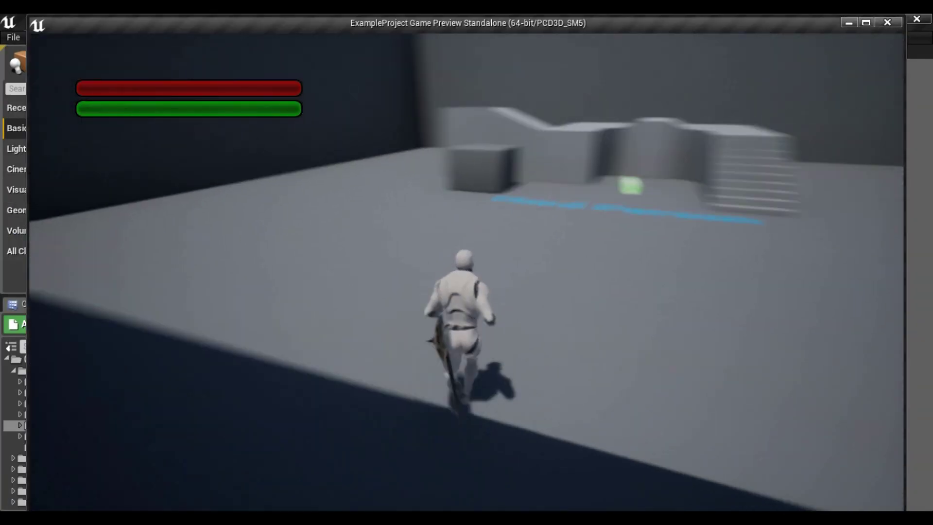
key("space")
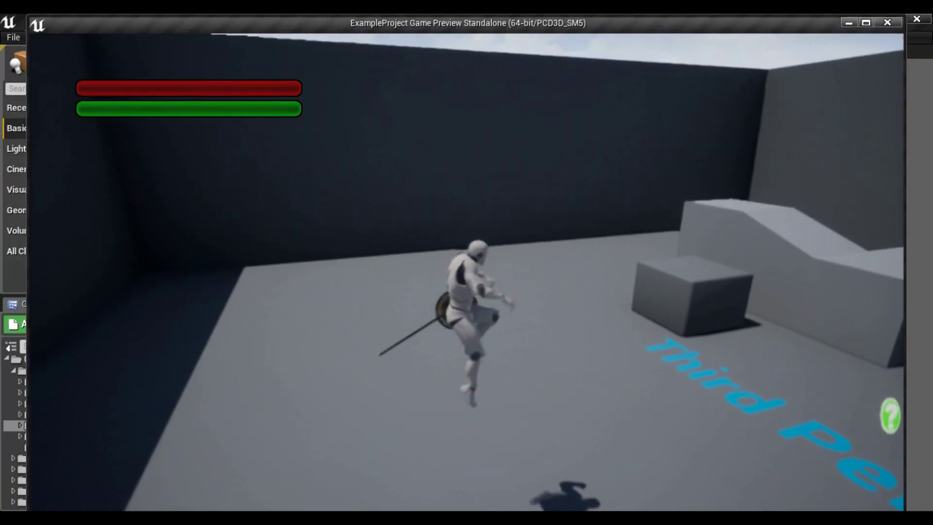
key("s")
key("d")
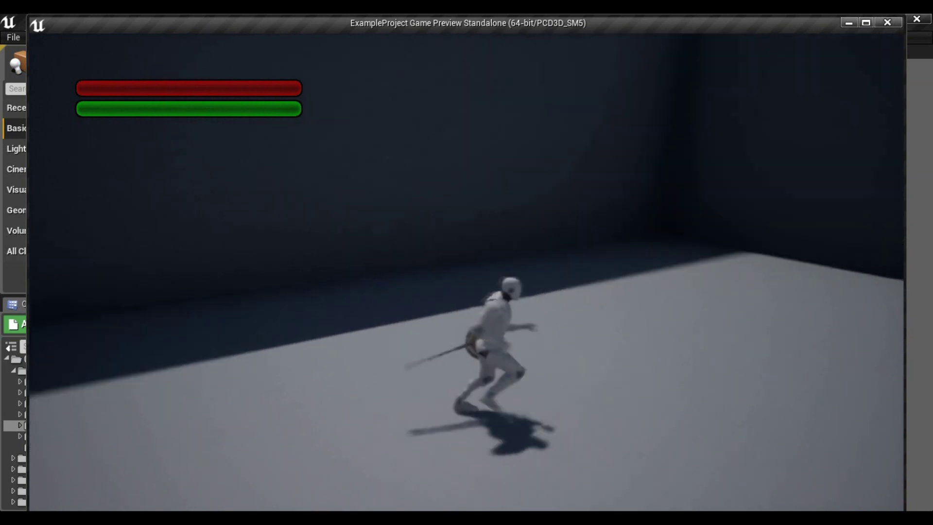
key("a")
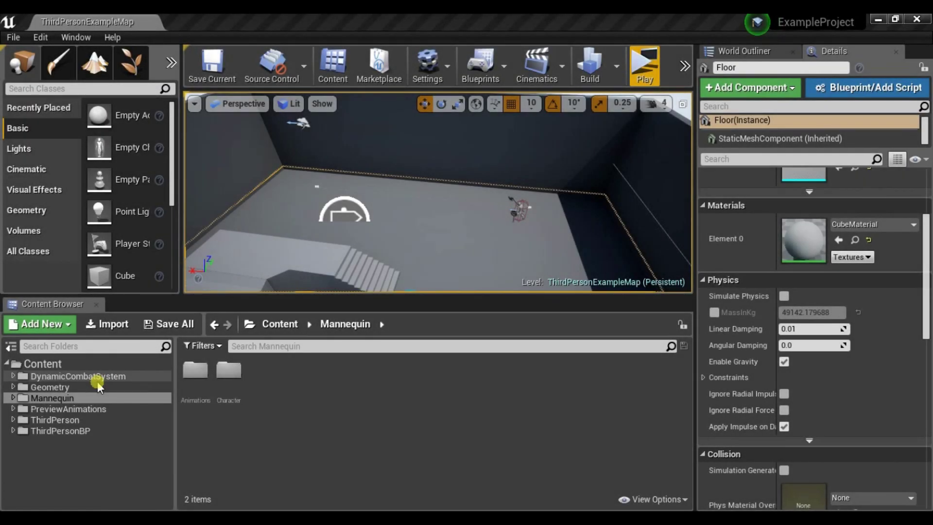
Step: Open the SK_Mannequin skeletal mesh from DynamicCombatSystem/Mannequin/Character/Mesh
left_click(98, 381)
double_click(97, 381)
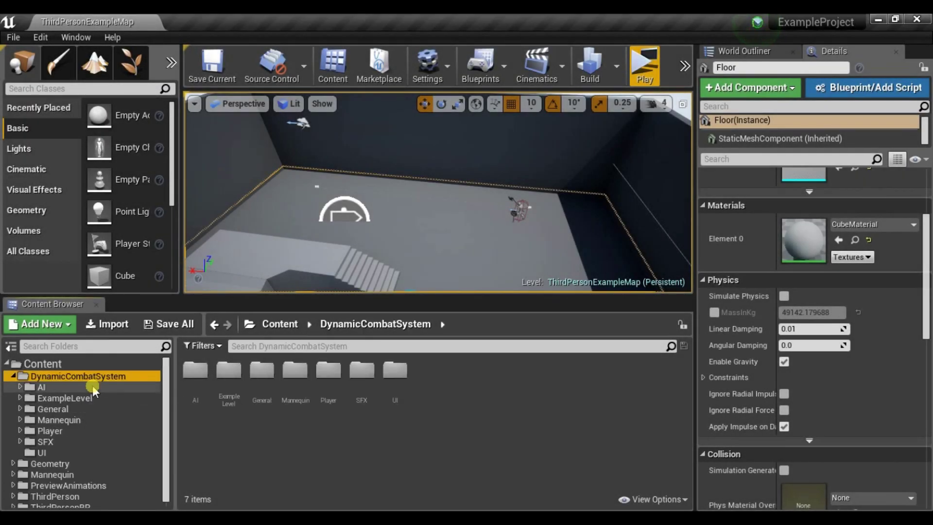
left_click(83, 421)
double_click(83, 421)
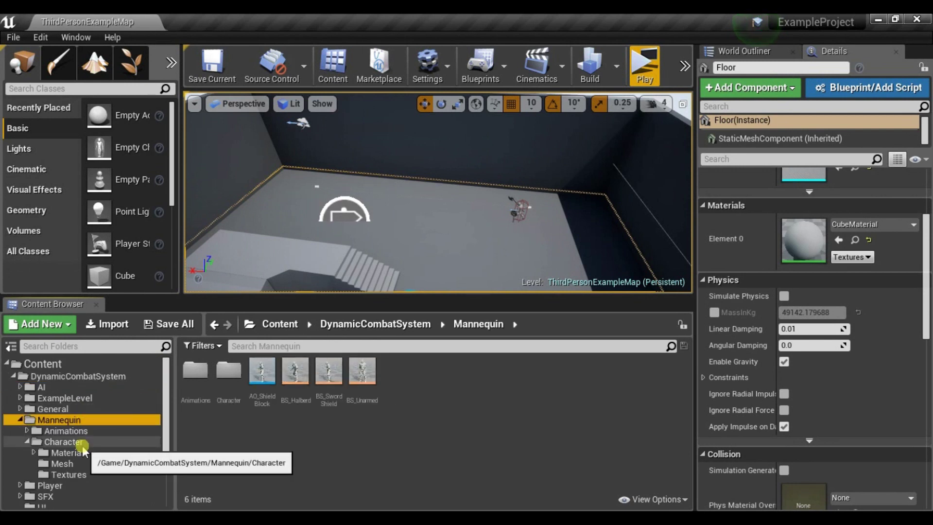
left_click(94, 464)
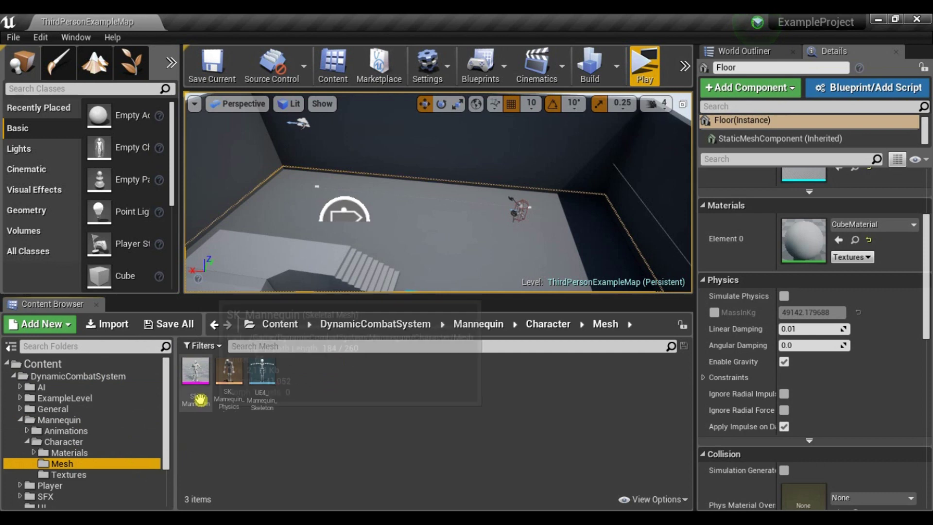
double_click(196, 375)
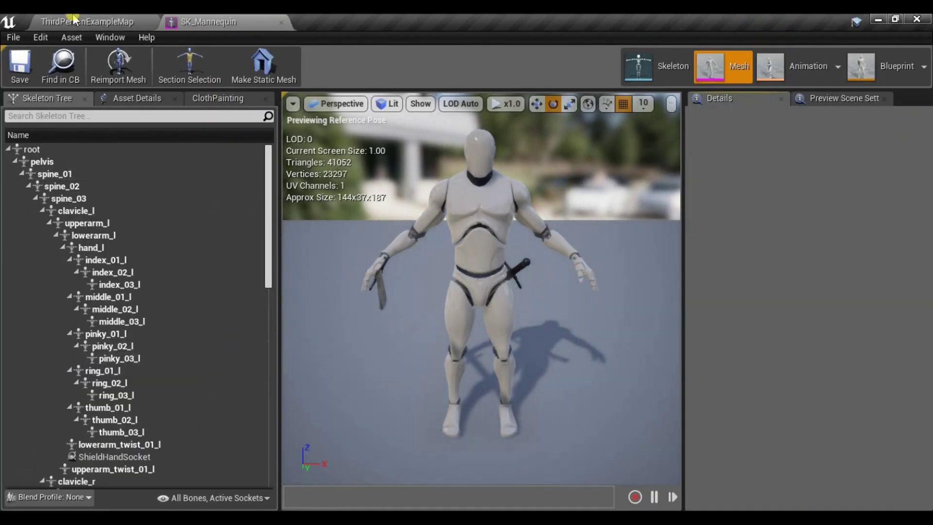
Step: Open the project's own SK_Mannequin skeletal mesh from Content/Mannequin/Character/Mesh
left_click(73, 20)
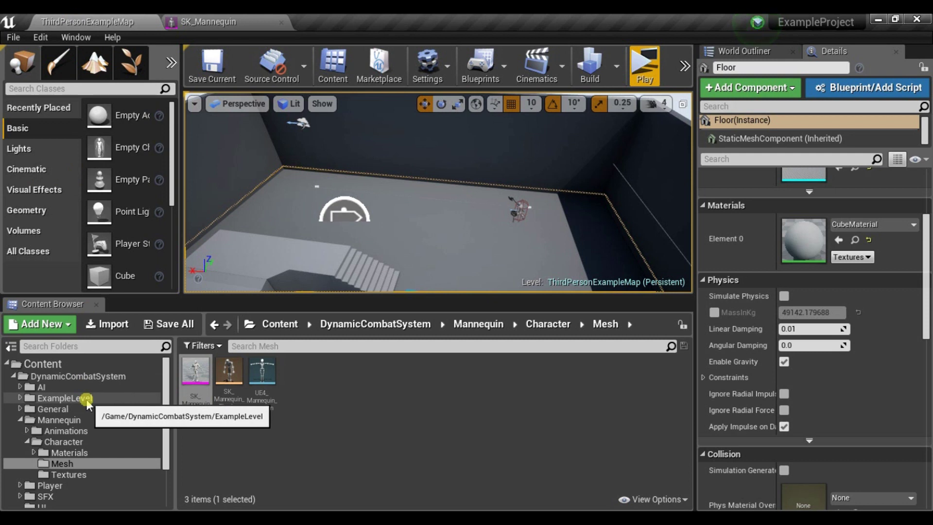
scroll(88, 413, "down", 3)
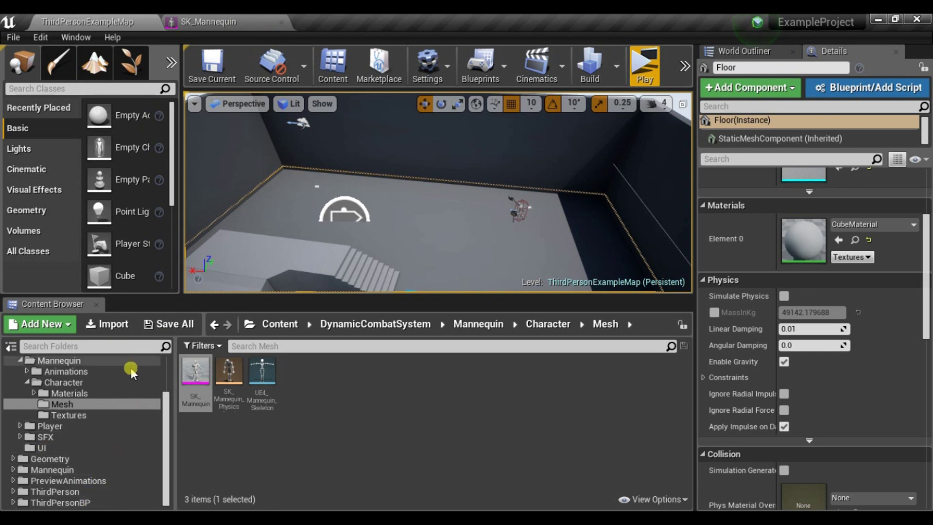
double_click(100, 474)
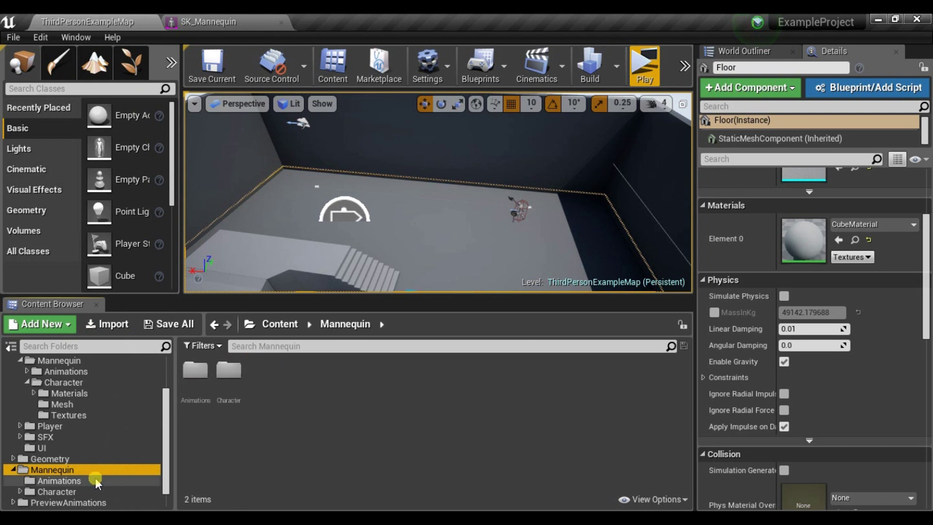
left_click(92, 491)
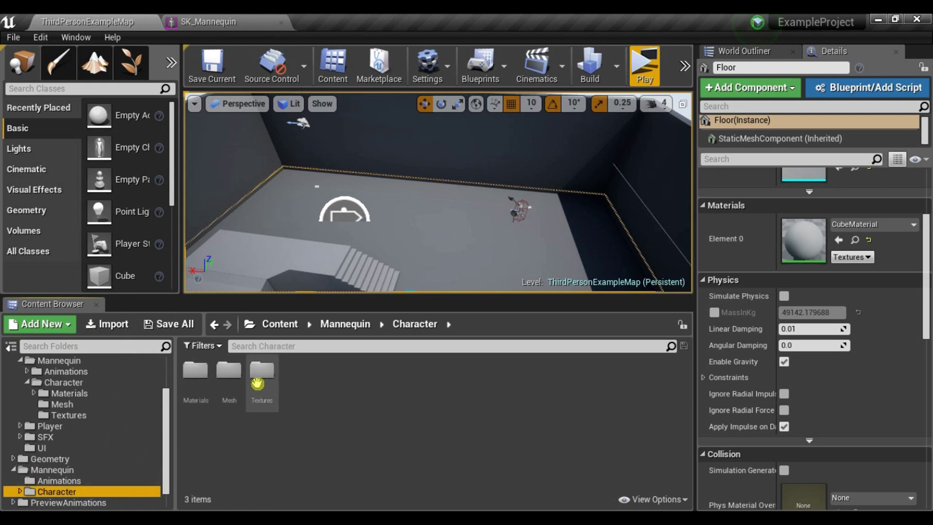
double_click(227, 371)
left_click(195, 371)
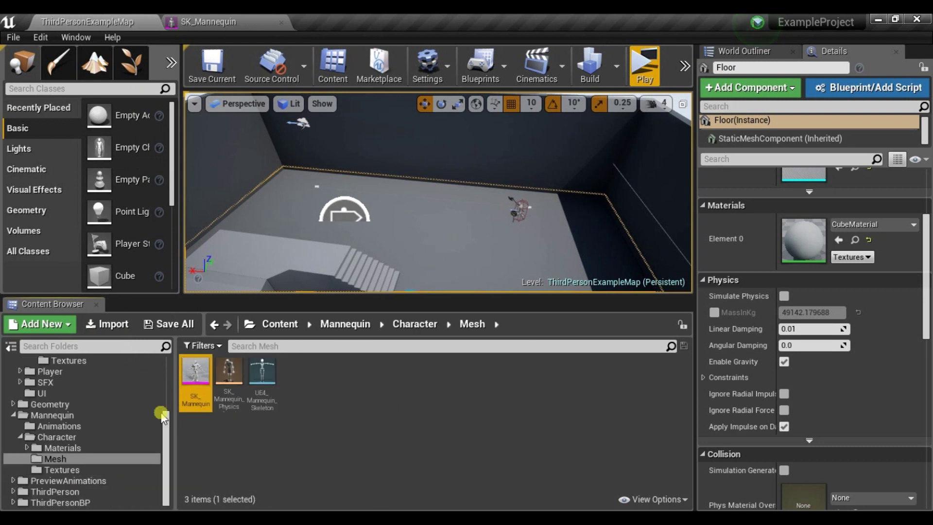
double_click(196, 372)
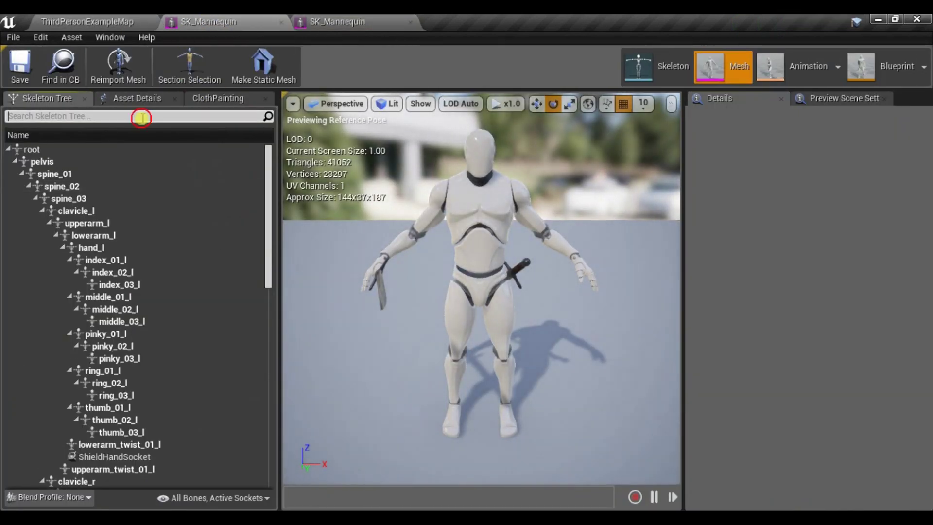
Step: Filter the DynamicCombatSystem mannequin's skeleton tree by "socket" and copy the shield hand, halberd hand, sword hand, shield sheath and sword sheath sockets
type("socket")
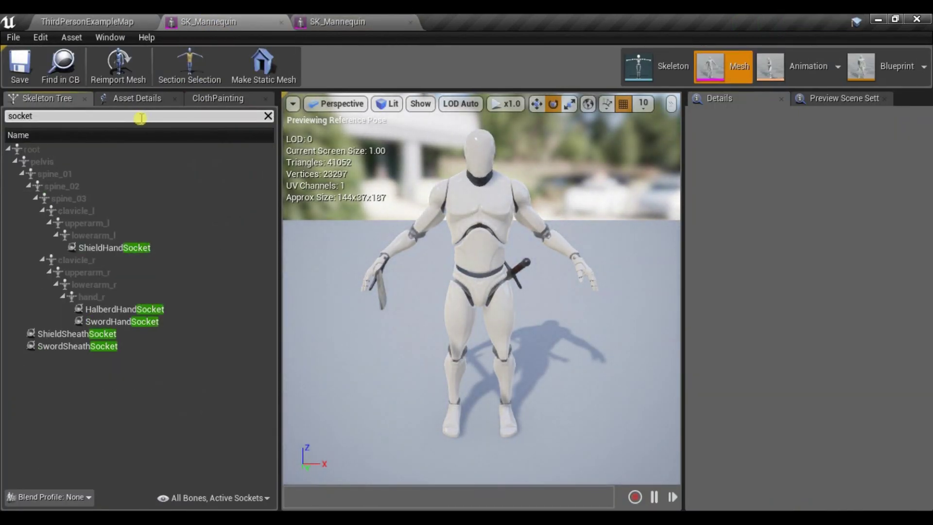
left_click(130, 247)
left_click(152, 308, "ctrl")
left_click(152, 322, "ctrl")
left_click(138, 347, "ctrl")
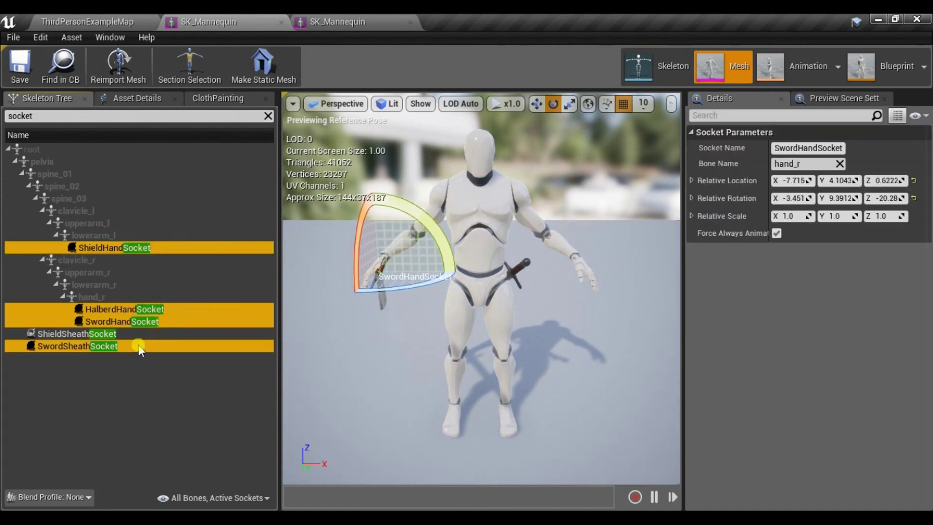
left_click(144, 333, "ctrl")
right_click(165, 319)
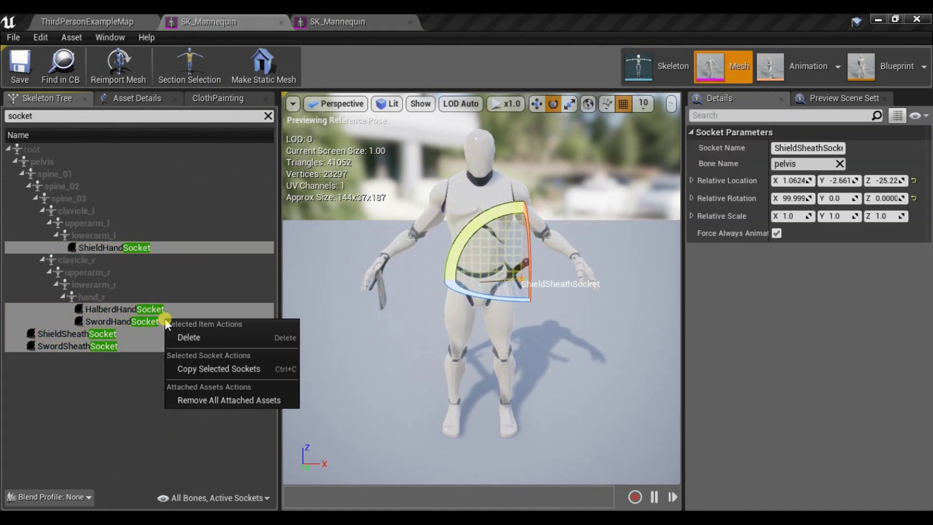
left_click(195, 369)
Step: Clear the socket filter and paste the copied sockets into the skeleton of the other SK_Mannequin mesh
left_click(267, 116)
right_click(156, 238)
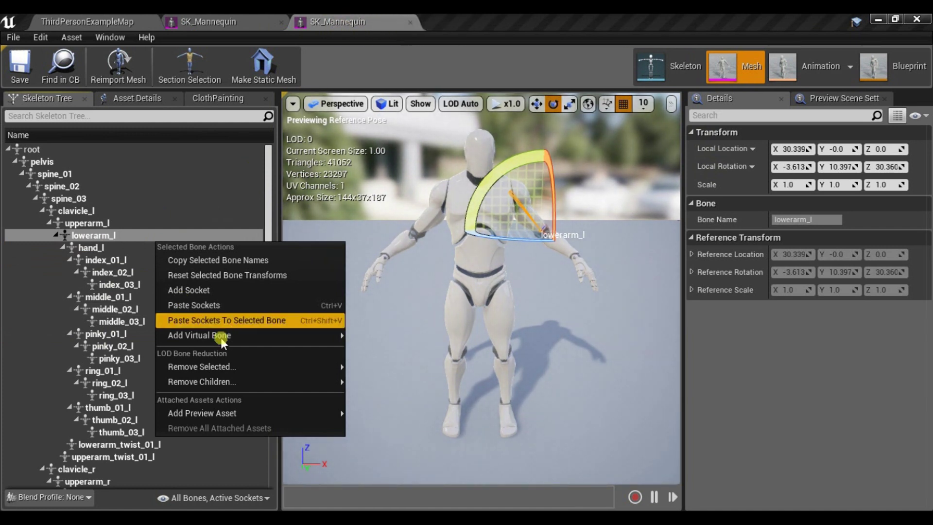
left_click(222, 305)
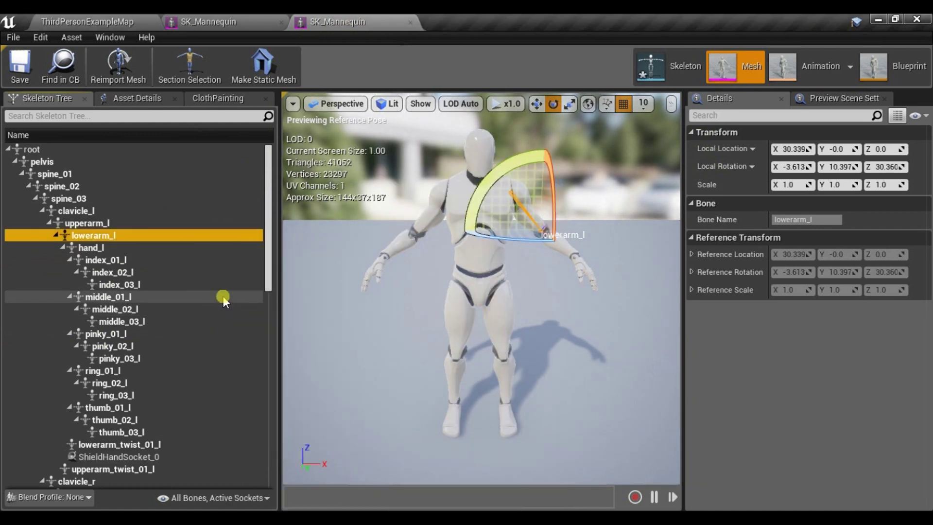
Step: Filter the skeleton tree by "socket" and rename the pasted shield hand socket as ShieldHandSocket
left_click(105, 116)
type("socket")
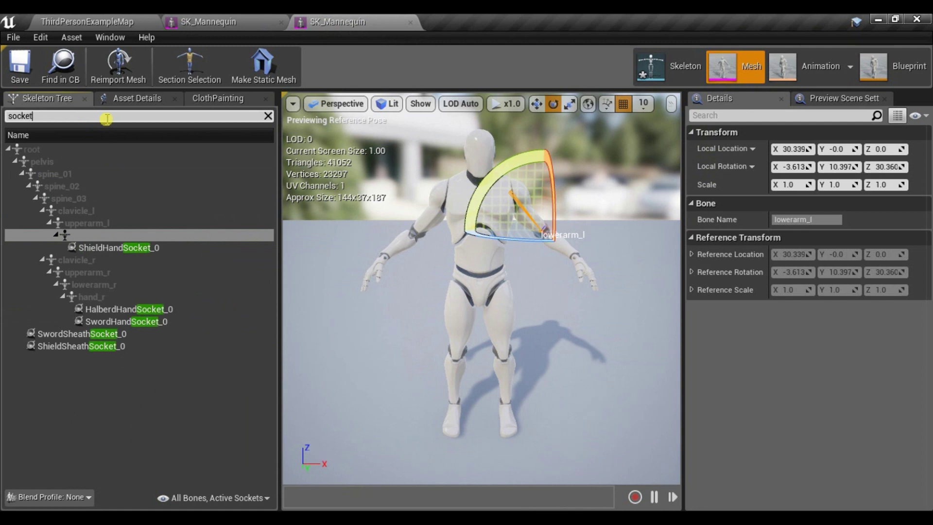
left_click(167, 248)
key("F2")
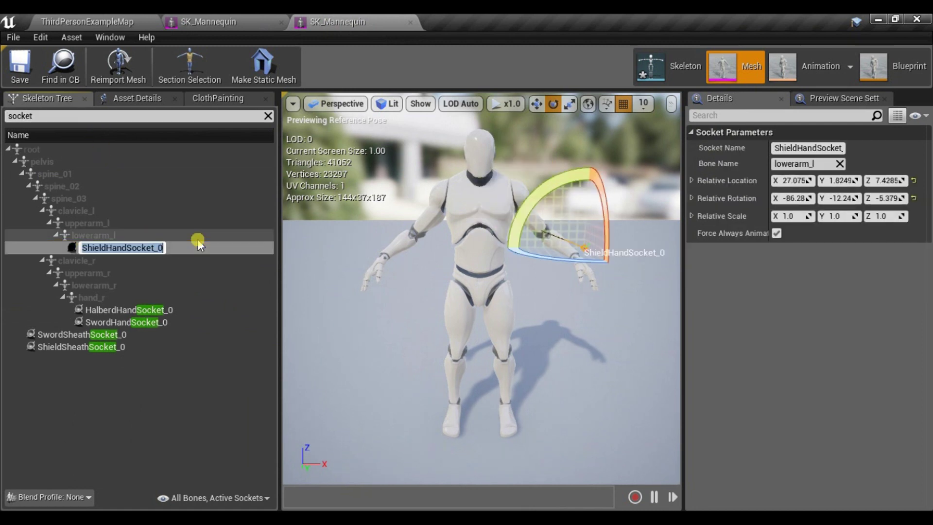
key("End")
key("BackSpace")
key("BackSpace")
key("Return")
Step: Rename the two pasted sockets under hand_r as HalberdHandSocket and SwordHandSocket
left_click(198, 309)
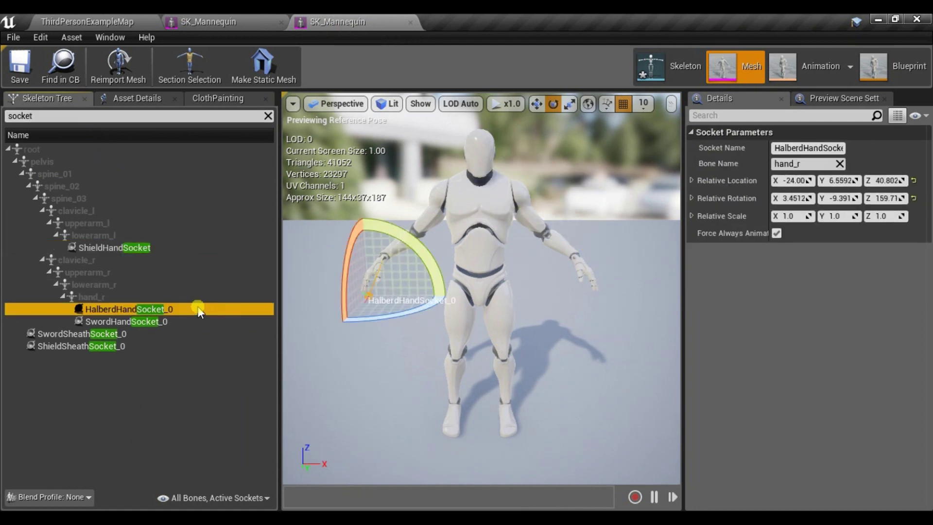
key("F2")
key("End")
key("BackSpace")
key("BackSpace")
key("Return")
left_click(208, 320)
key("F2")
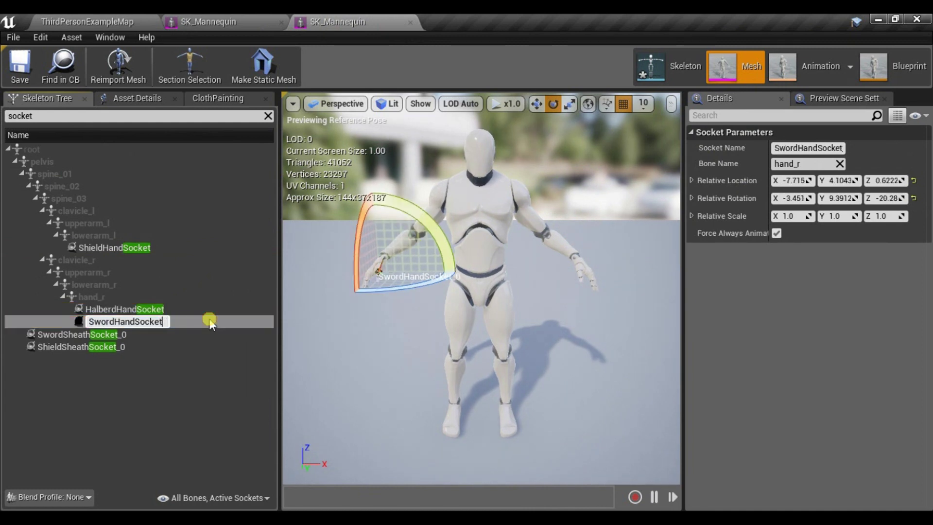
key("Return")
Step: Rename the two pasted sheath sockets on the pelvis as SwordSheathSocket and ShieldSheathSocket
left_click(195, 346)
left_click(189, 335)
key("F2")
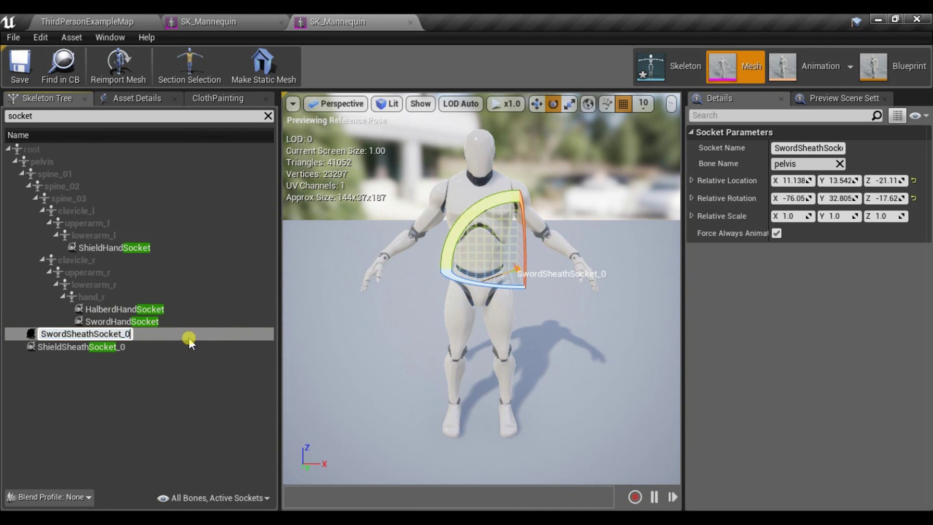
key("BackSpace")
key("BackSpace")
key("Return")
left_click(184, 347)
key("F2")
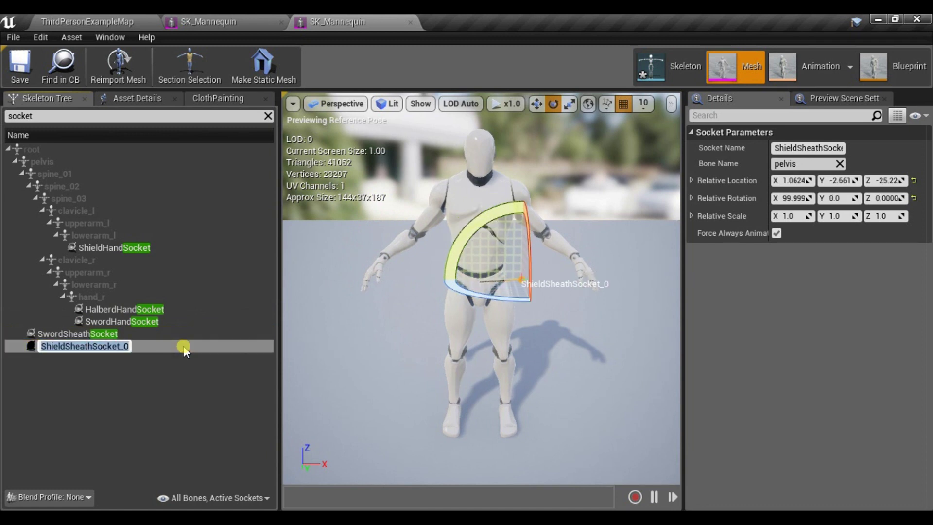
key("BackSpace")
key("BackSpace")
key("Return")
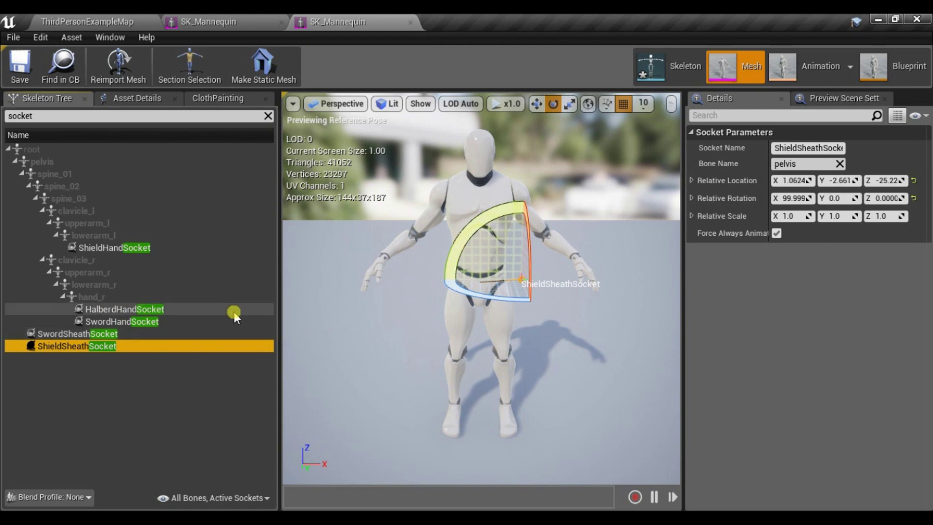
Step: Save the edited SK_Mannequin mesh and close both SK_Mannequin editors
left_click(20, 68)
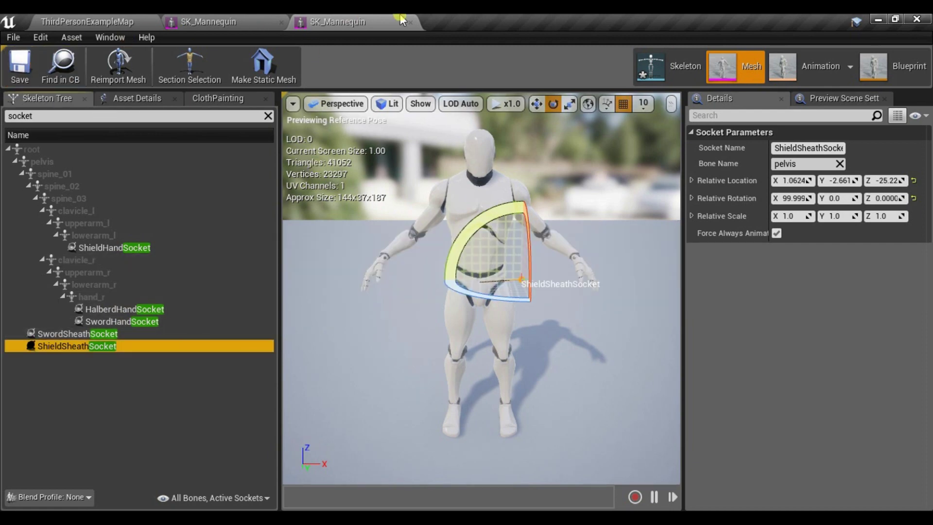
left_click(409, 22)
left_click(257, 21)
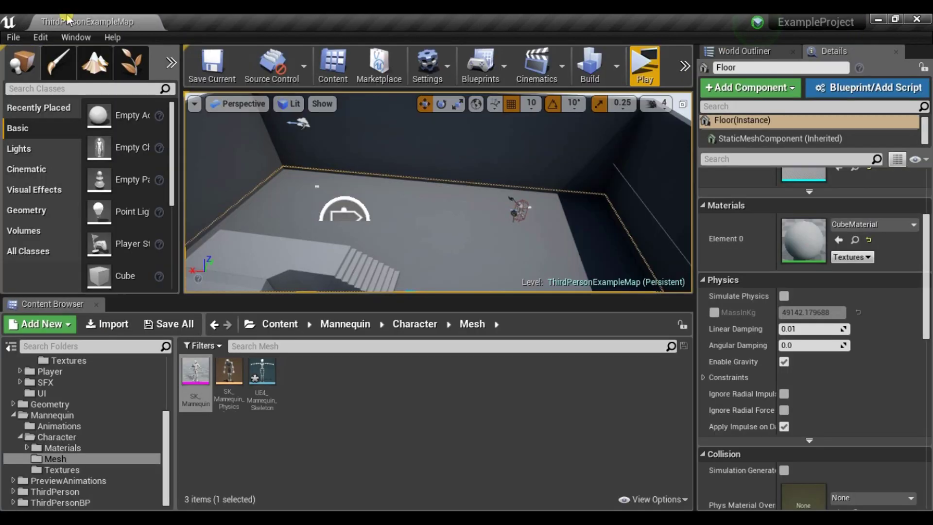
Step: Force delete the Character folder in DynamicCombatSystem/Mannequin together with its assets
scroll(93, 399, "up", 5)
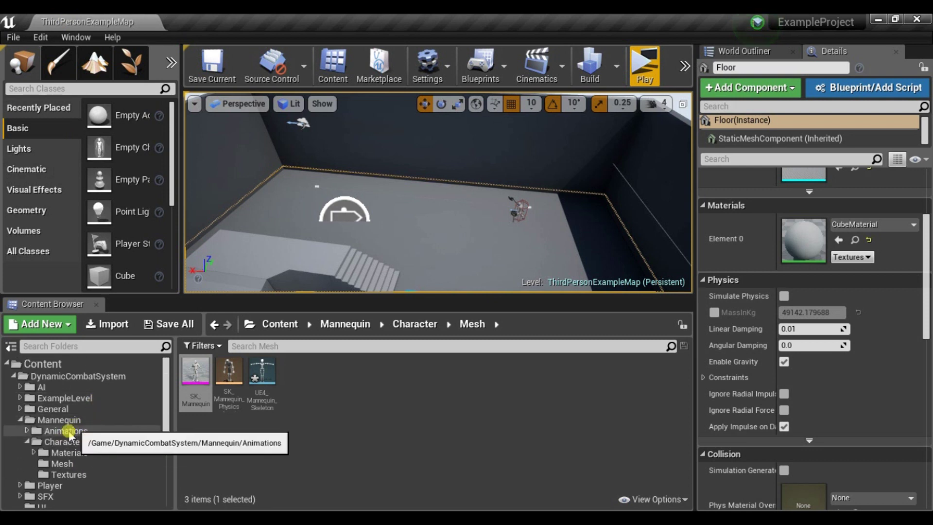
double_click(59, 442)
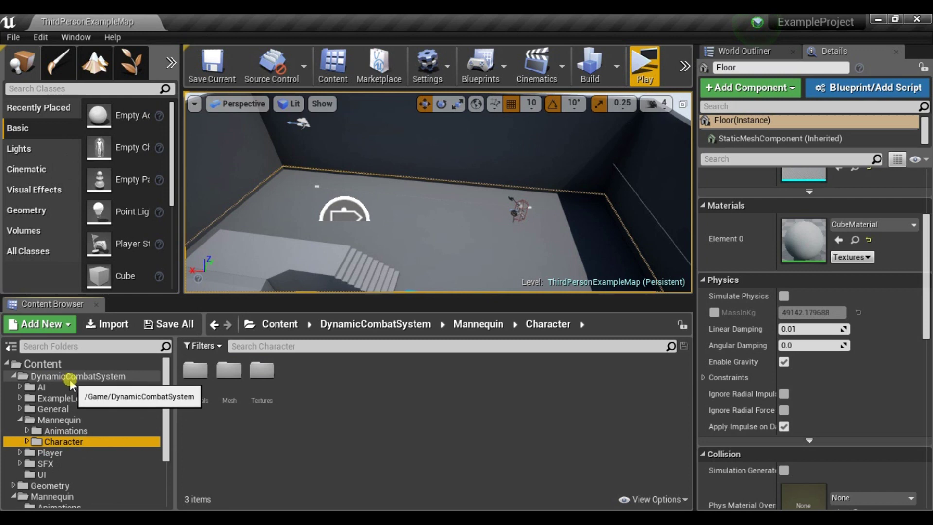
key("Delete")
left_click(219, 475)
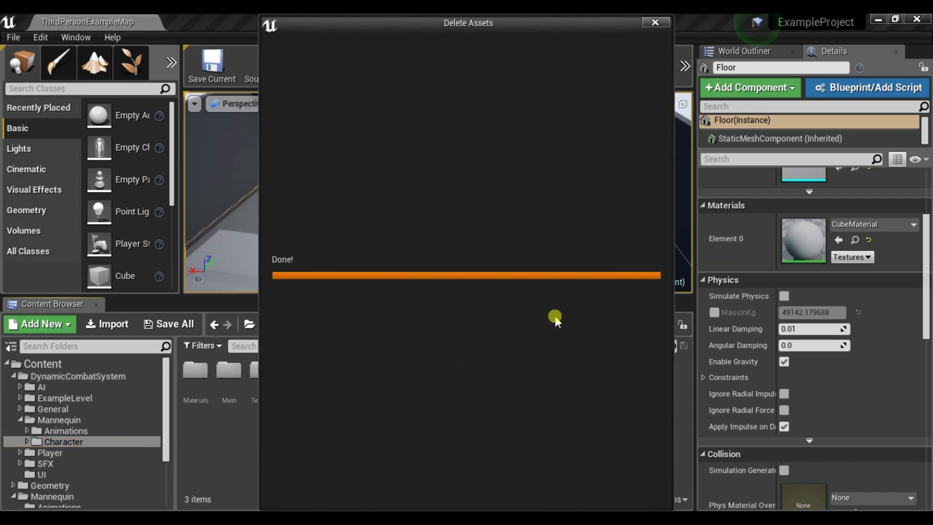
scroll(538, 311, "down", 5)
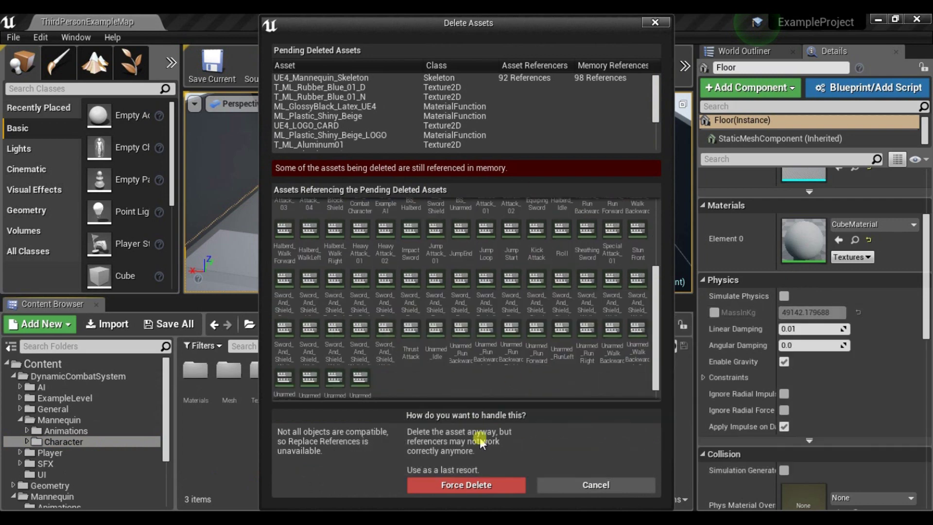
left_click(474, 484)
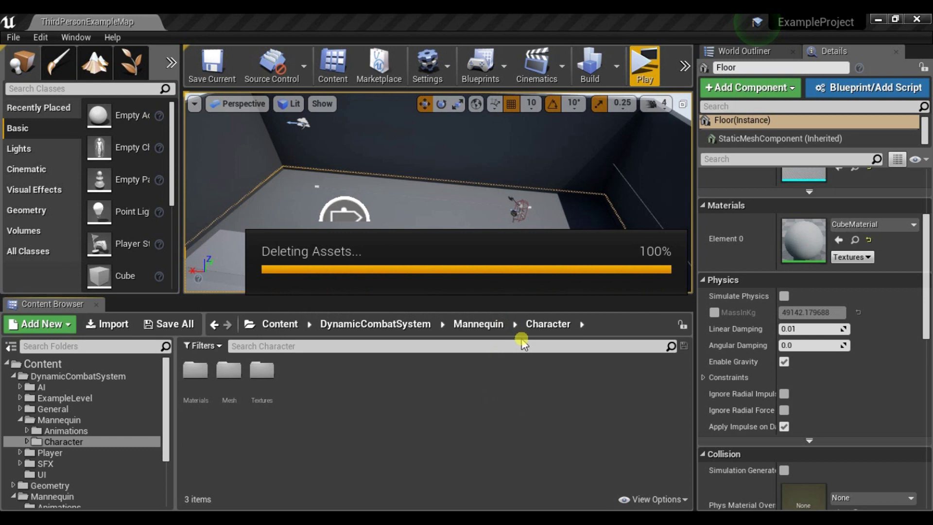
Step: Show the contents of DynamicCombatSystem/Mannequin/Animations filtered to all Animation asset types
left_click(73, 421)
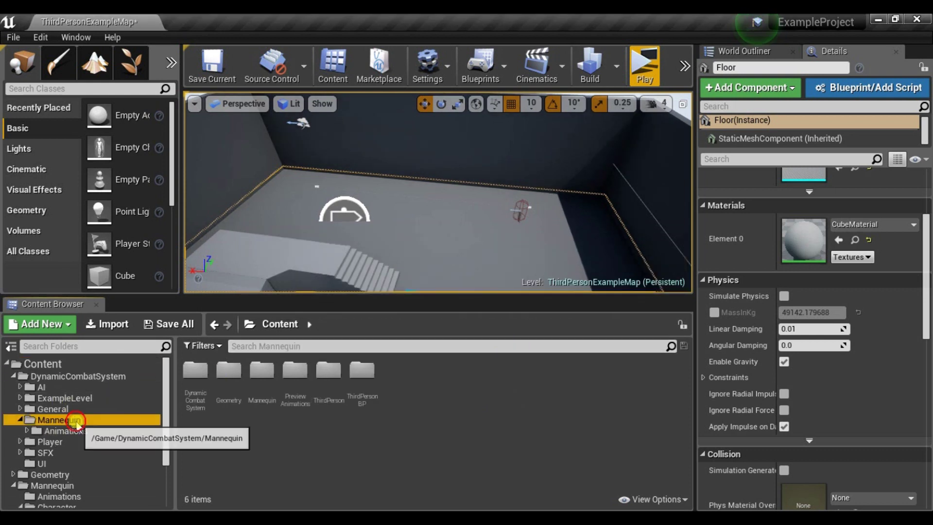
left_click(77, 432)
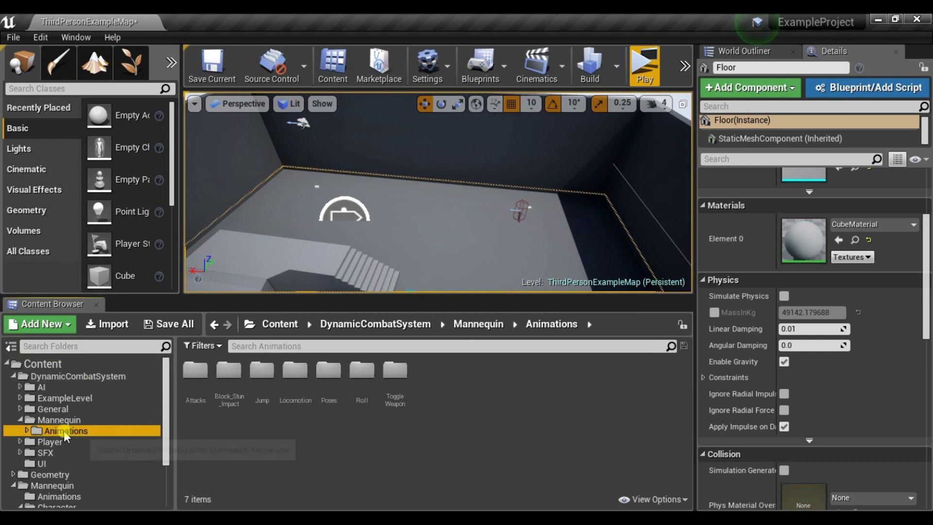
left_click(199, 346)
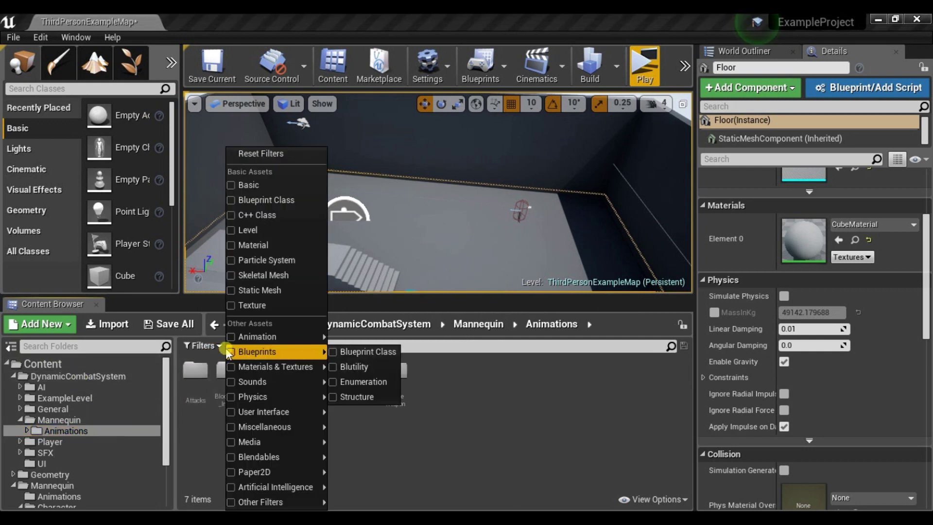
left_click(246, 340)
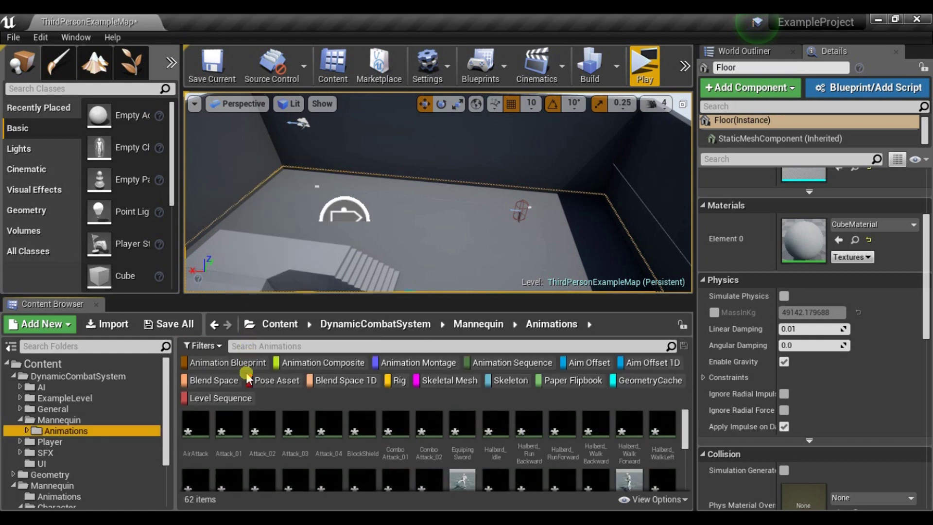
Step: Retarget the skeleton of all the filtered animation assets to UE4_Mannequin_Skeleton, keeping the existing assets
left_click(228, 437)
scroll(294, 417, "down", 2)
scroll(294, 417, "up", 2)
key("ctrl+a")
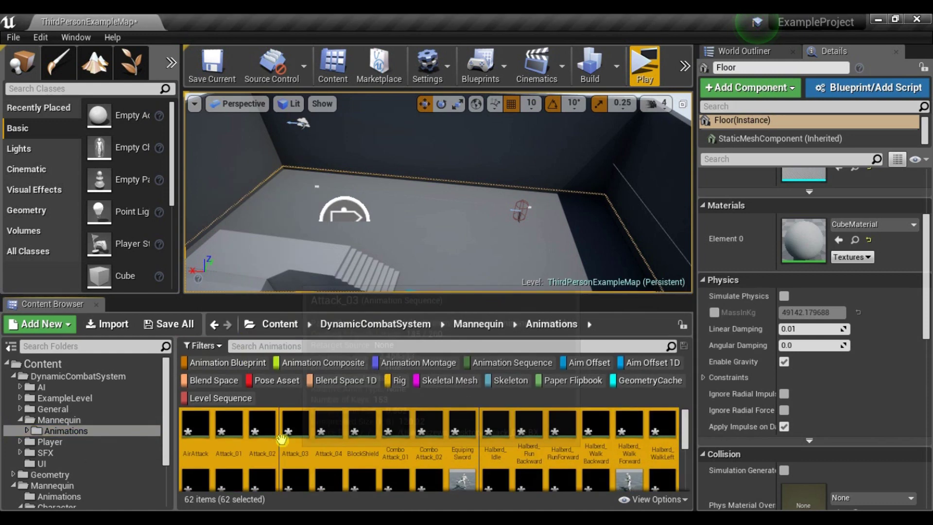
right_click(263, 431)
mouse_move(311, 115)
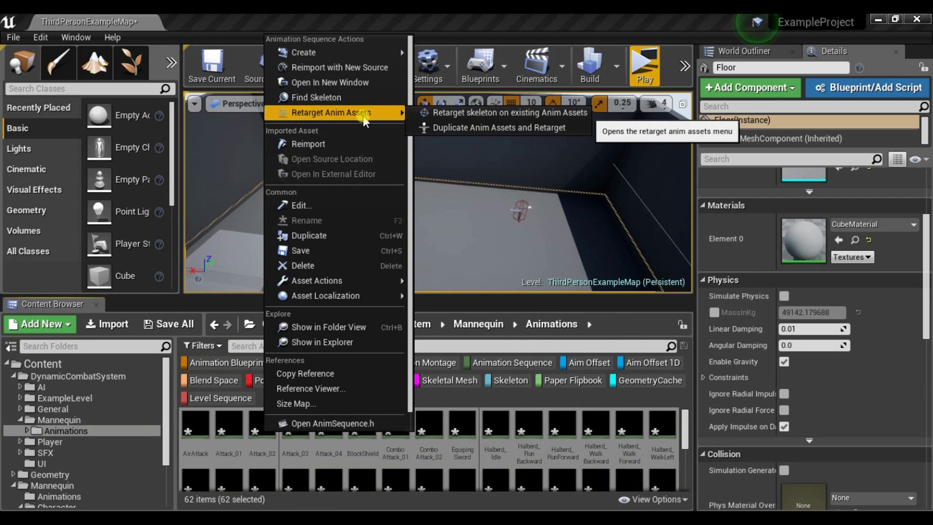
left_click(445, 115)
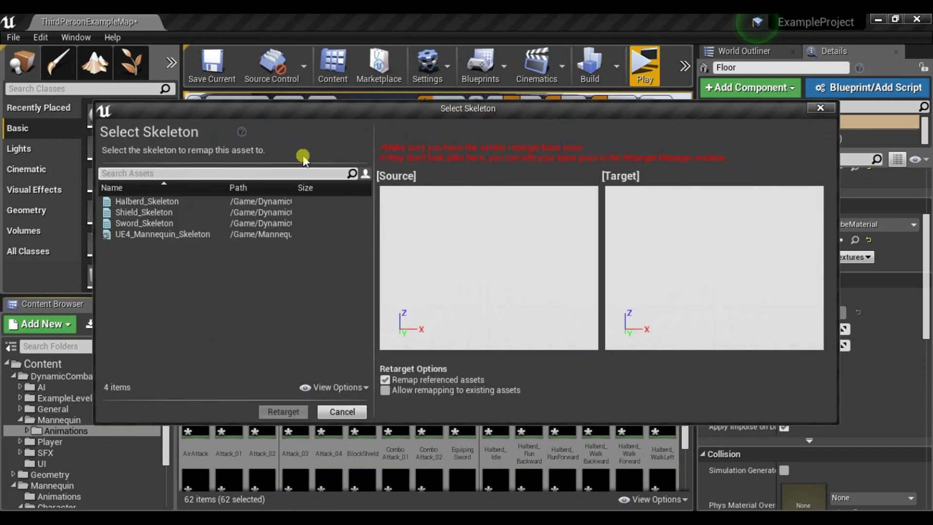
left_click(242, 235)
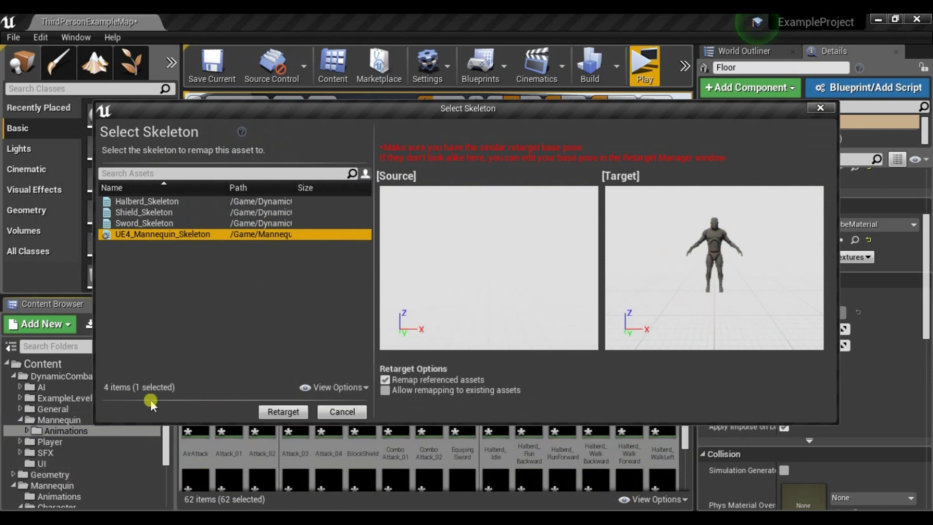
left_click(283, 413)
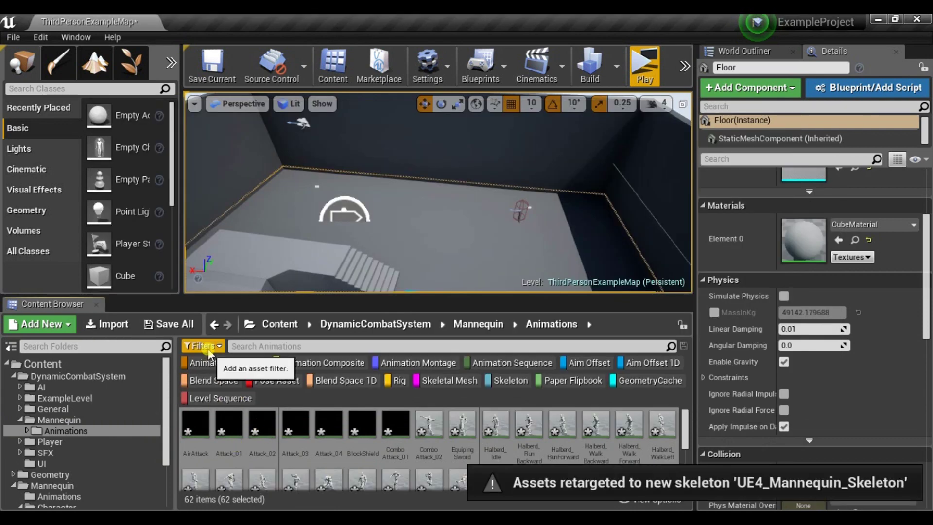
left_click(208, 348)
left_click(209, 348)
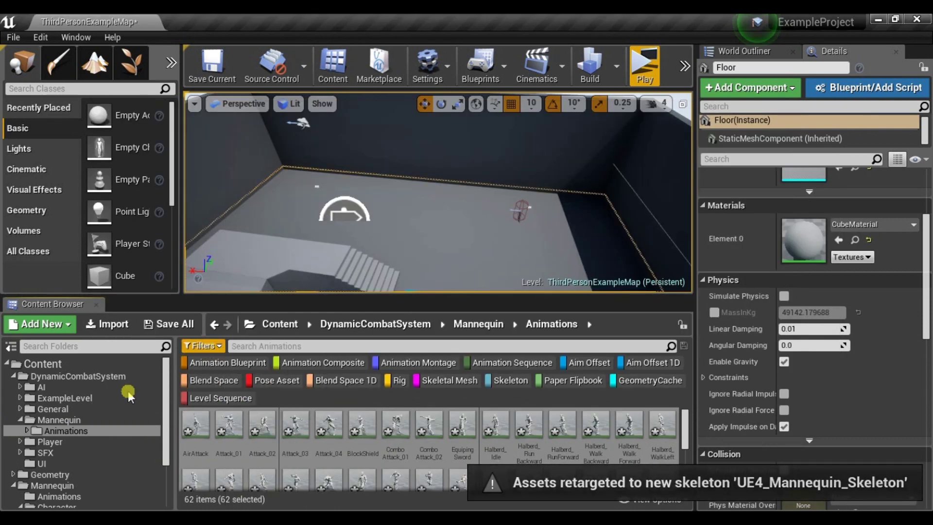
Step: Retarget the skeleton of all existing animation montages in DynamicCombatSystem/Player to UE4_Mannequin_Skeleton
left_click(45, 442)
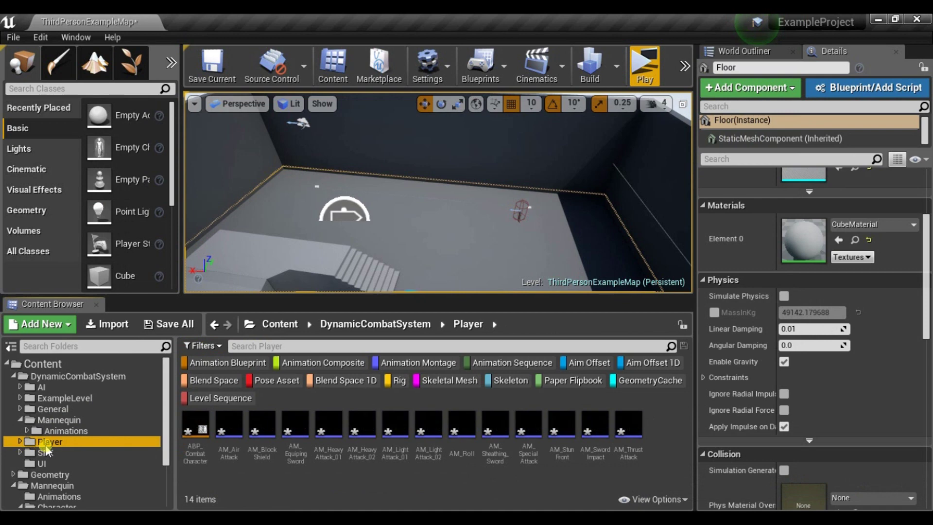
left_click(217, 426)
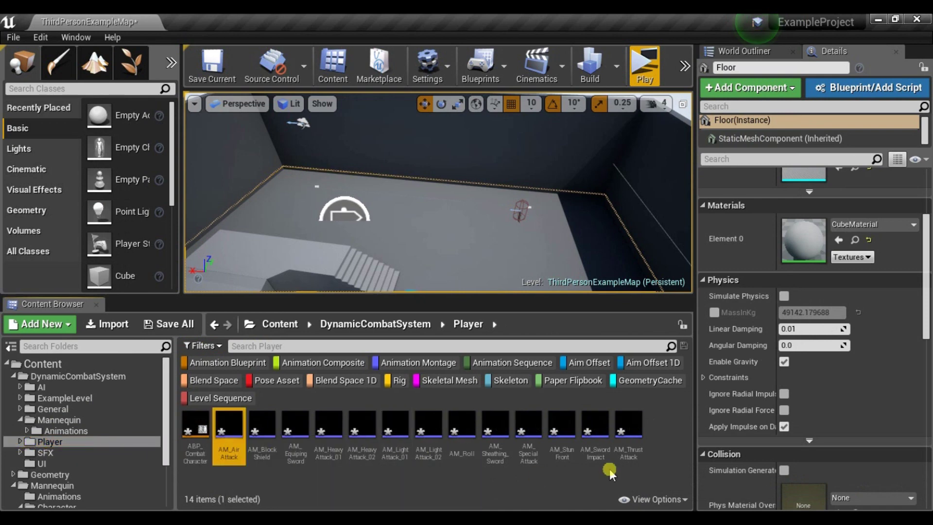
left_click(628, 425, "shift")
right_click(233, 433)
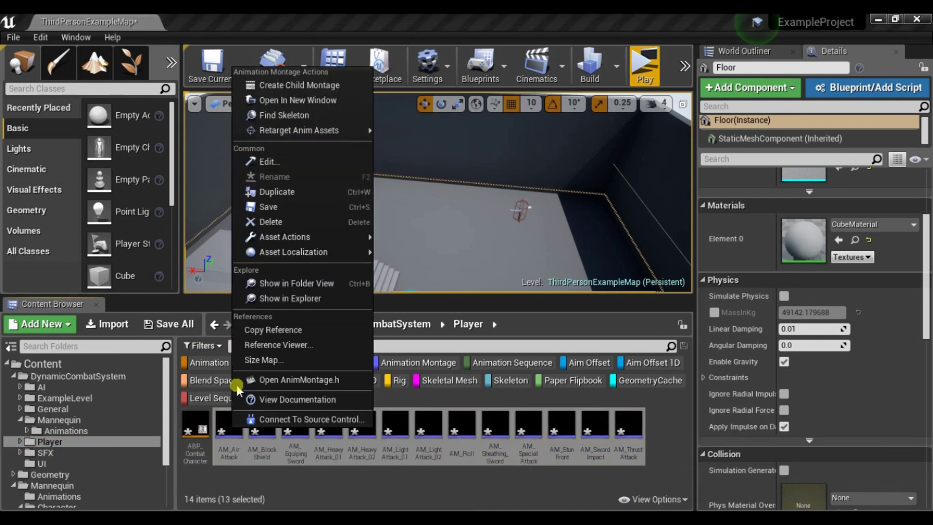
mouse_move(322, 129)
left_click(415, 131)
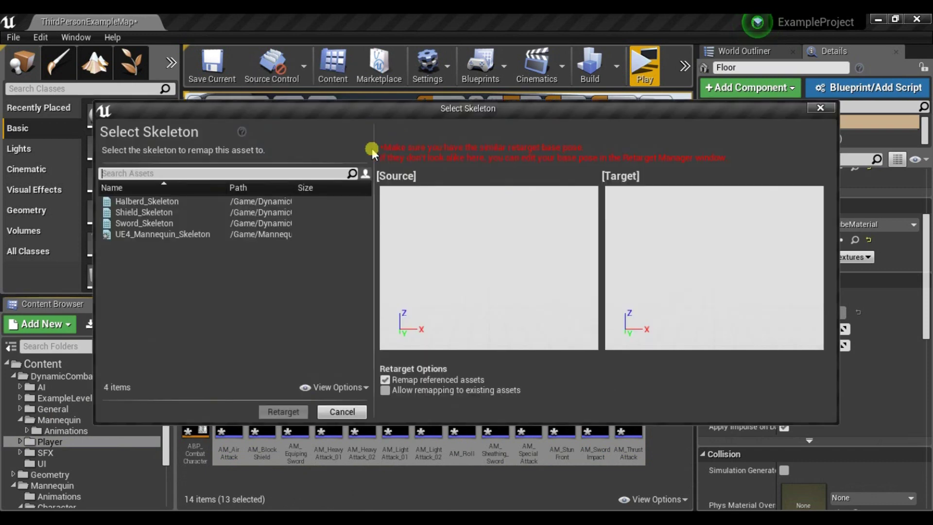
left_click(226, 236)
left_click(284, 412)
Step: Retarget the existing ABP_CombatCharacter animation blueprint to UE4_Mannequin_Skeleton, including its referenced assets
left_click(199, 433)
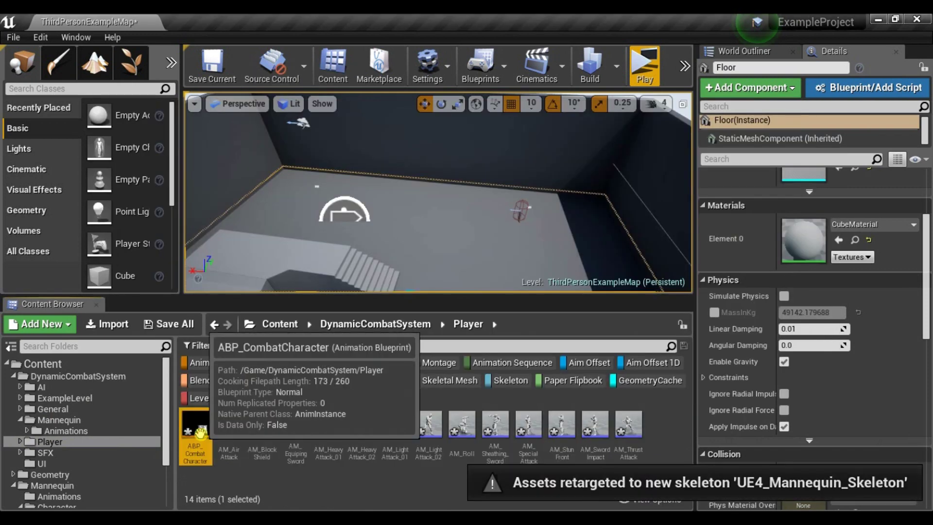
right_click(200, 432)
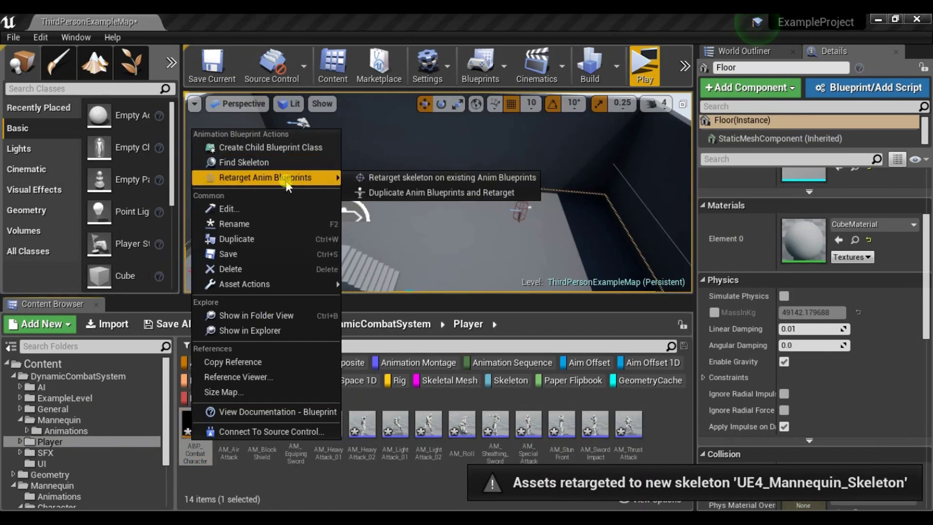
left_click(399, 178)
left_click(252, 234)
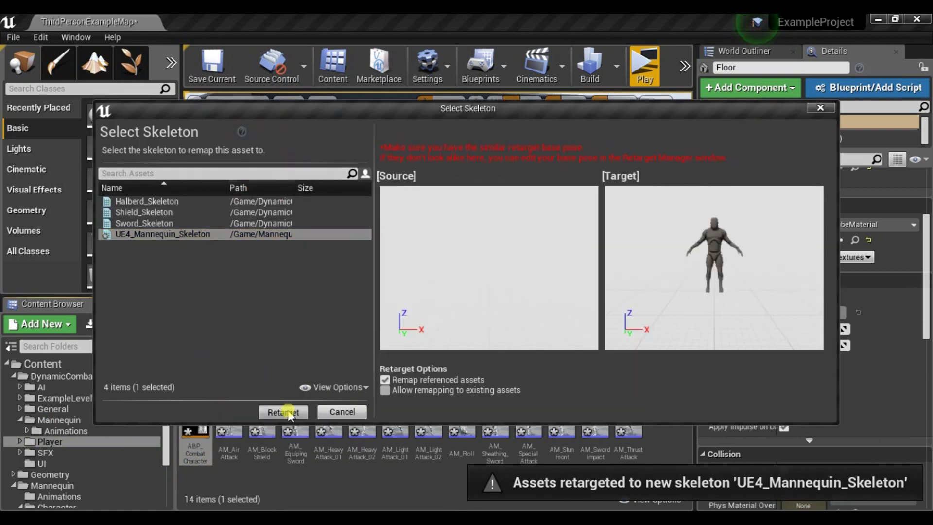
left_click(341, 411)
Step: Retarget the skeleton of all existing animation montages in DynamicCombatSystem/AI to UE4_Mannequin_Skeleton
left_click(39, 387)
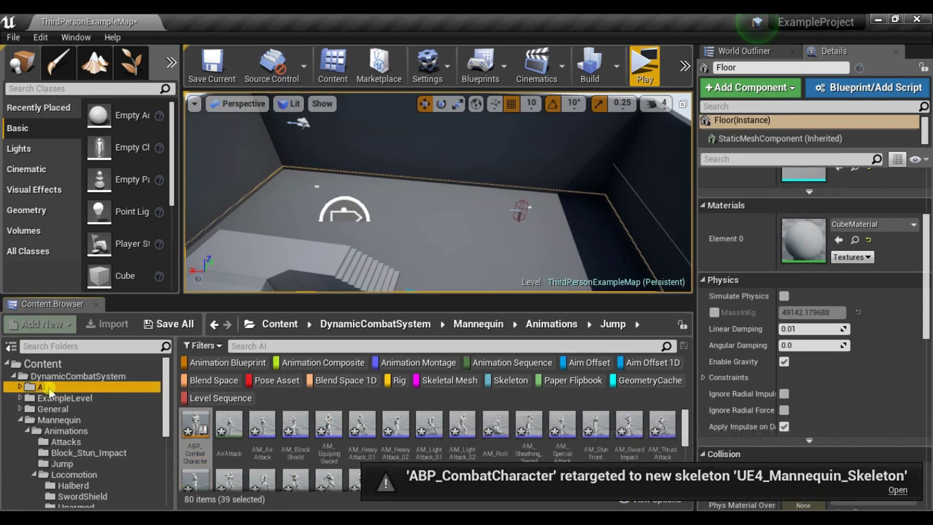
left_click(224, 427)
left_click(562, 426, "shift")
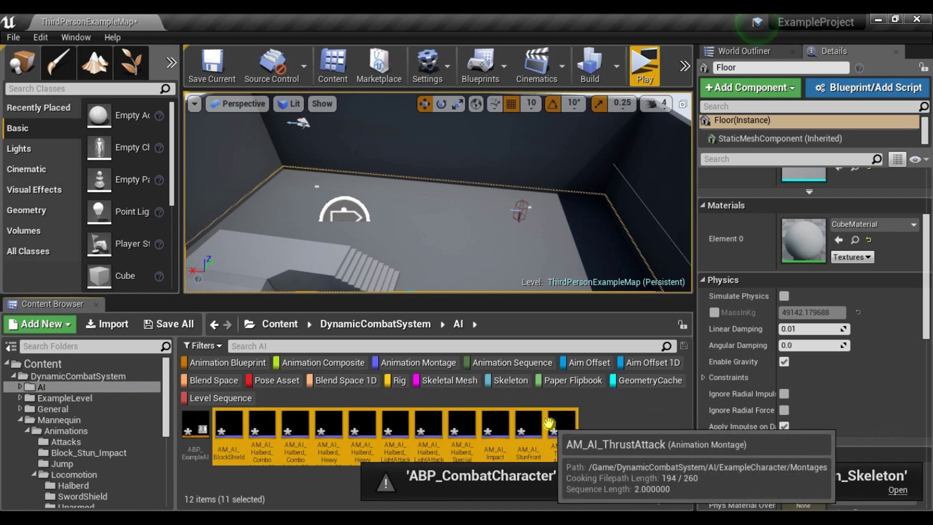
right_click(562, 425)
mouse_move(617, 126)
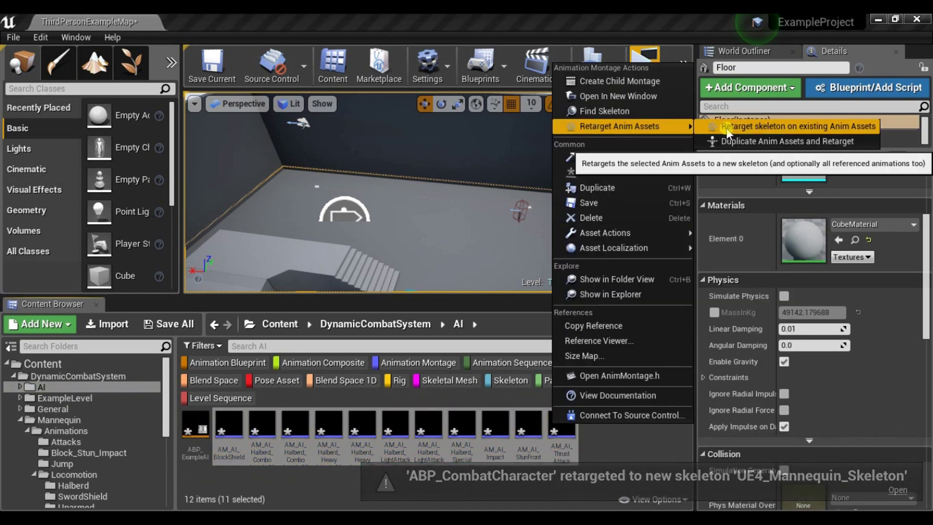
left_click(739, 122)
left_click(235, 237)
left_click(284, 411)
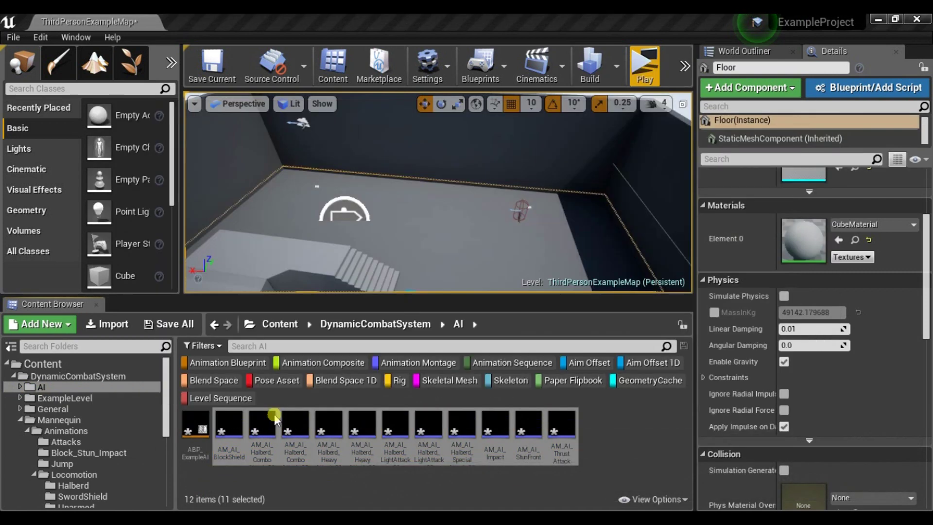
Step: Retarget the existing ABP_ExampleAI animation blueprint to UE4_Mannequin_Skeleton, including its referenced assets
right_click(192, 439)
mouse_move(266, 178)
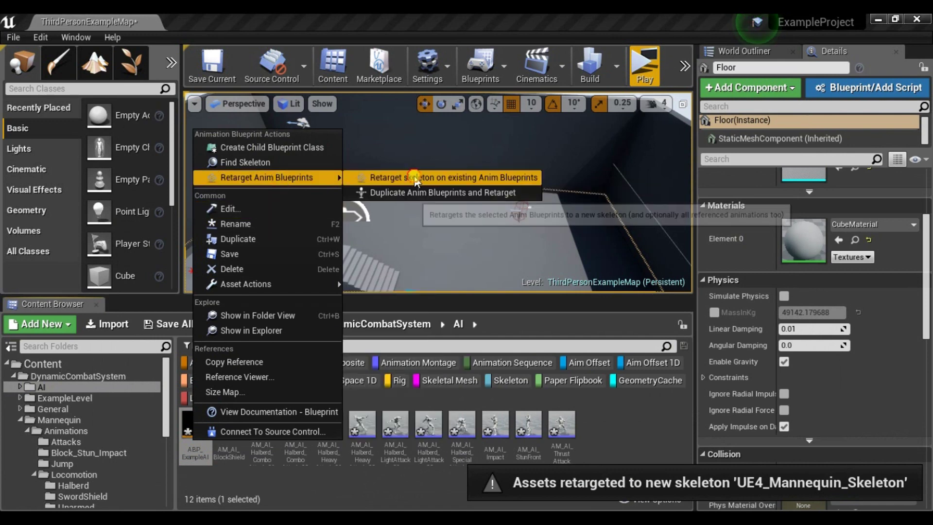
left_click(403, 177)
left_click(223, 235)
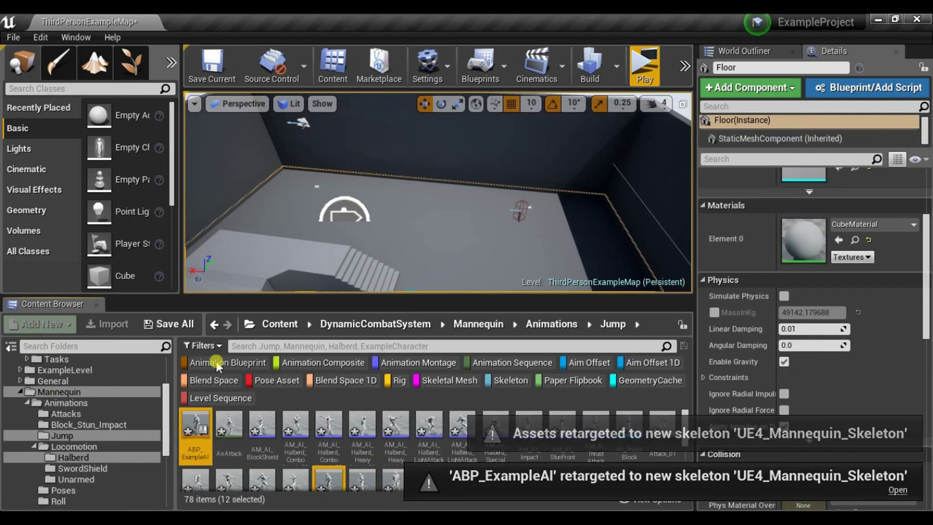
Step: Remove the Animation asset filters and show the contents of the DynamicCombatSystem/AI folder
left_click(213, 347)
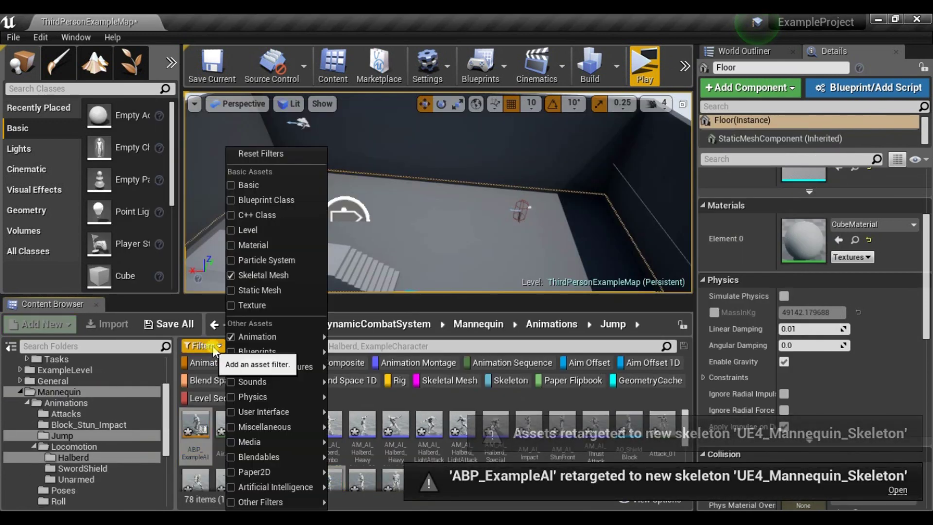
left_click(243, 338)
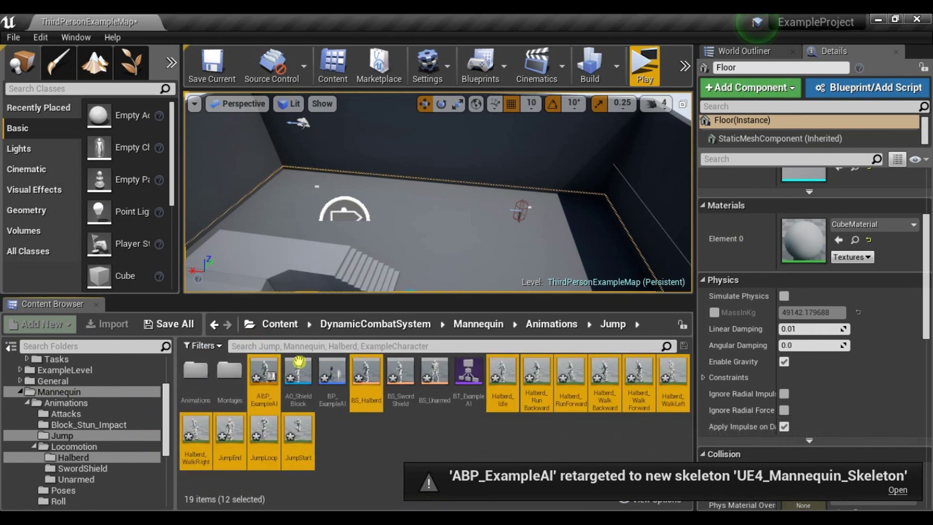
mouse_move(465, 164)
right_mouse_down()
mouse_move(540, 180)
mouse_move(466, 164)
mouse_move(382, 115)
mouse_move(465, 145)
mouse_move(465, 164)
right_mouse_up()
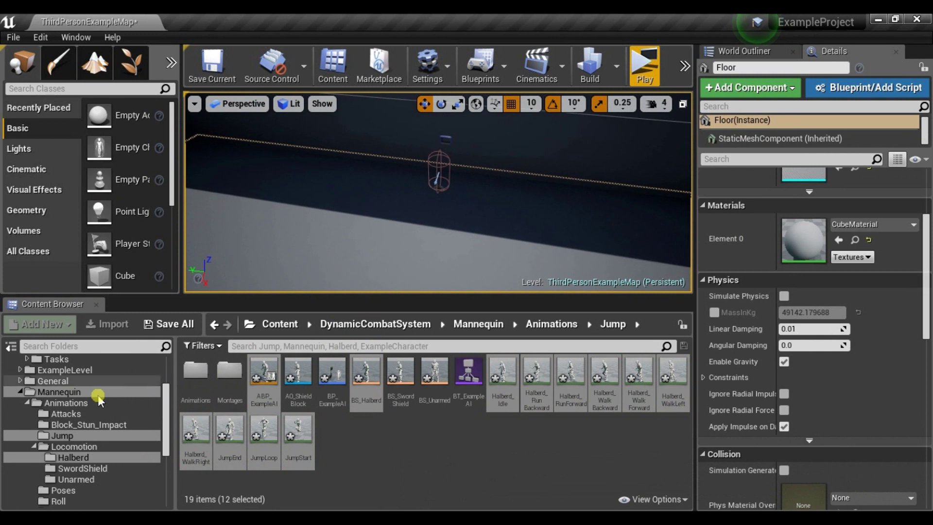
scroll(99, 399, "up", 5)
left_click(78, 376)
left_click(81, 388)
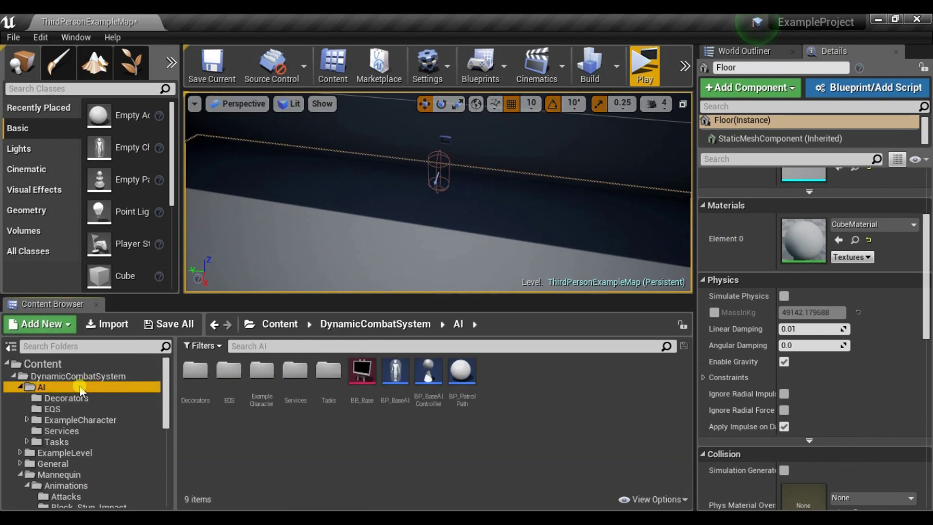
Step: Open BP_ExampleAI from the ExampleCharacter folder and set its inherited Mesh component's skeletal mesh to SK_Mannequin
double_click(261, 371)
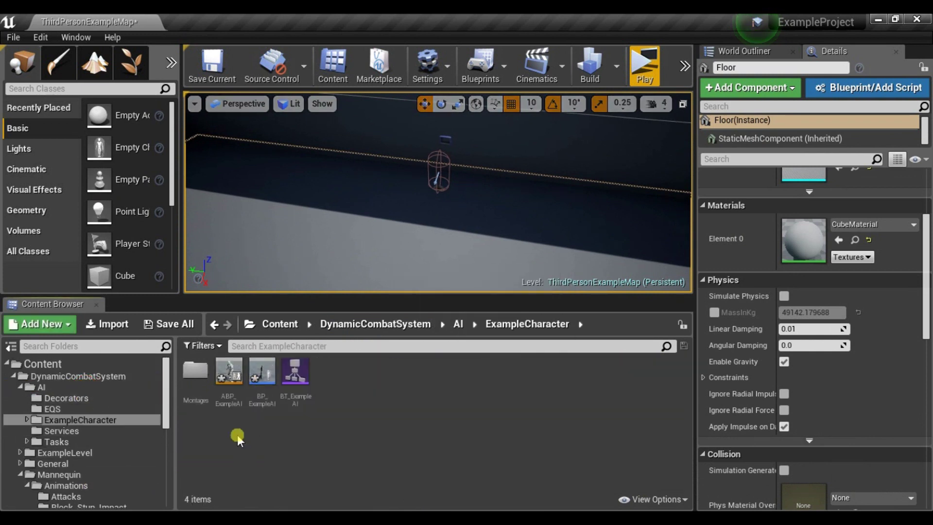
double_click(263, 382)
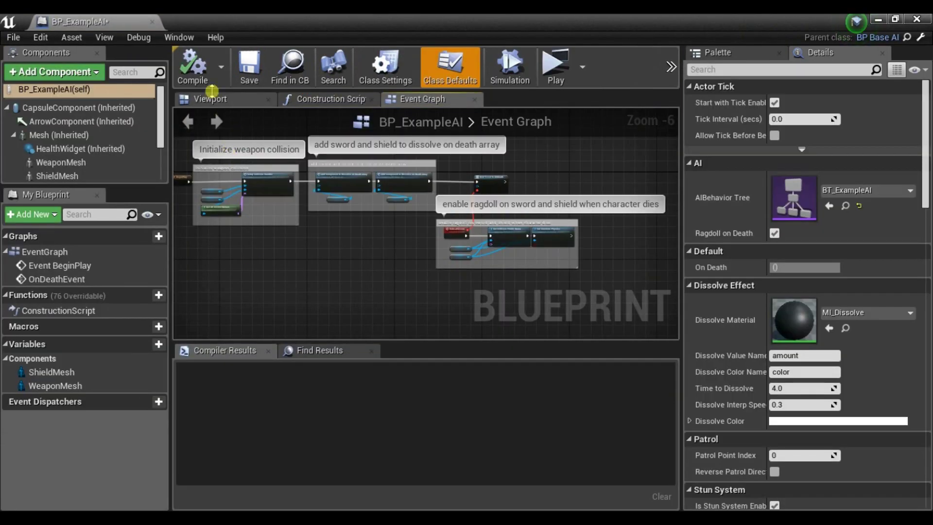
left_click(68, 134)
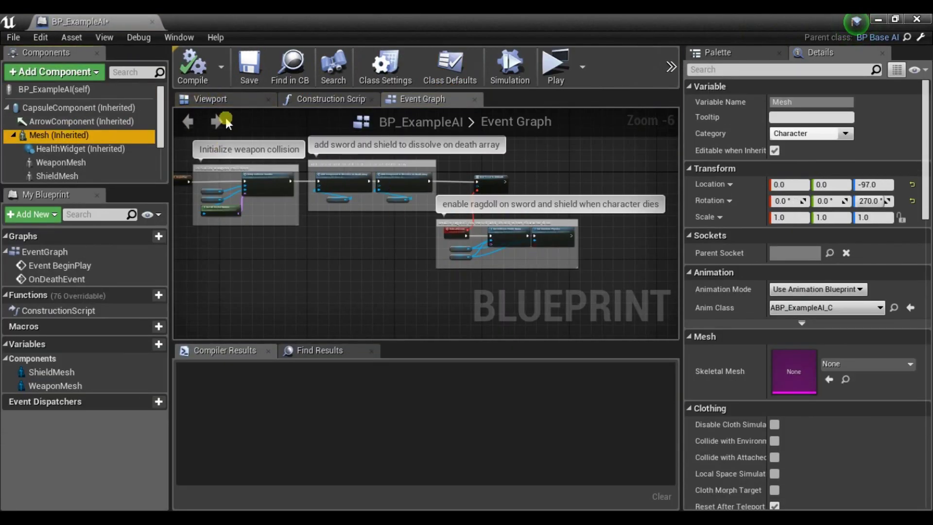
left_click(229, 99)
left_click(878, 363)
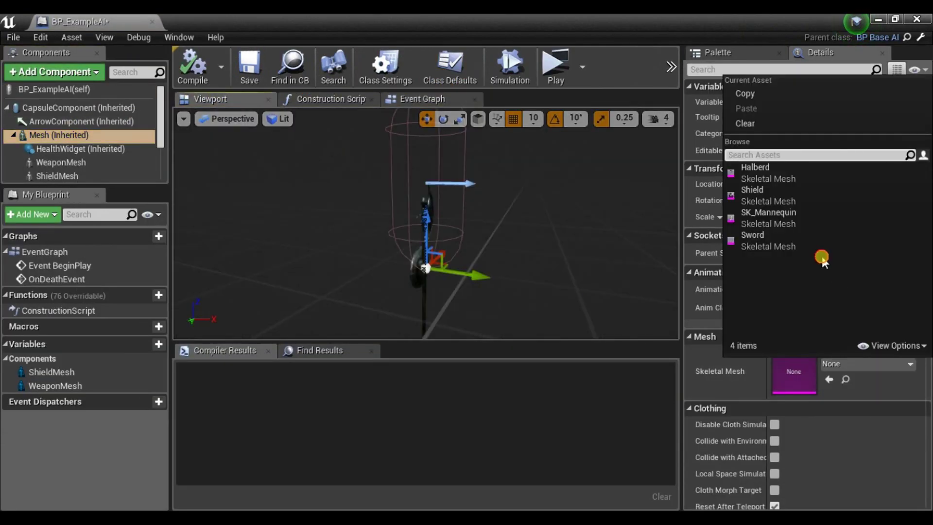
left_click(768, 217)
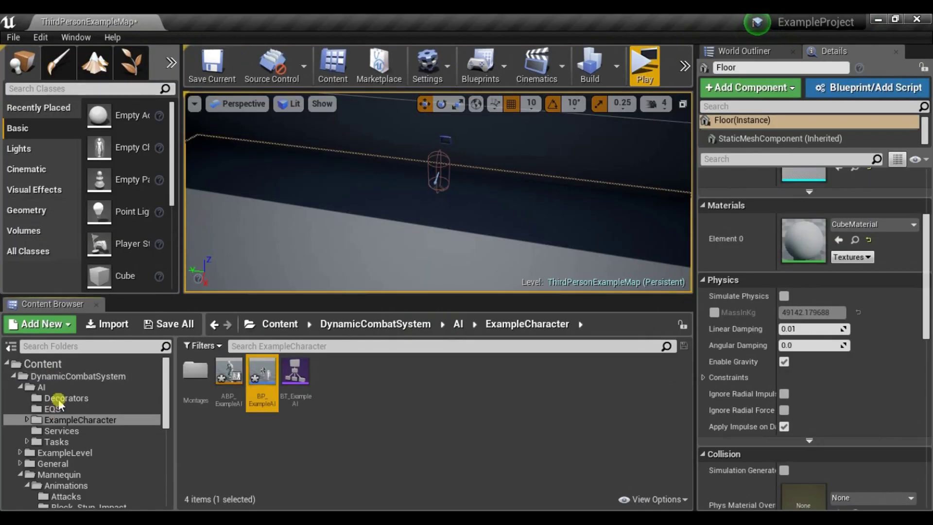
Step: Open BP_CombatCharacter from DynamicCombatSystem/Player and set its inherited Mesh component's skeletal mesh to SK_Mannequin
scroll(81, 423, "down", 2)
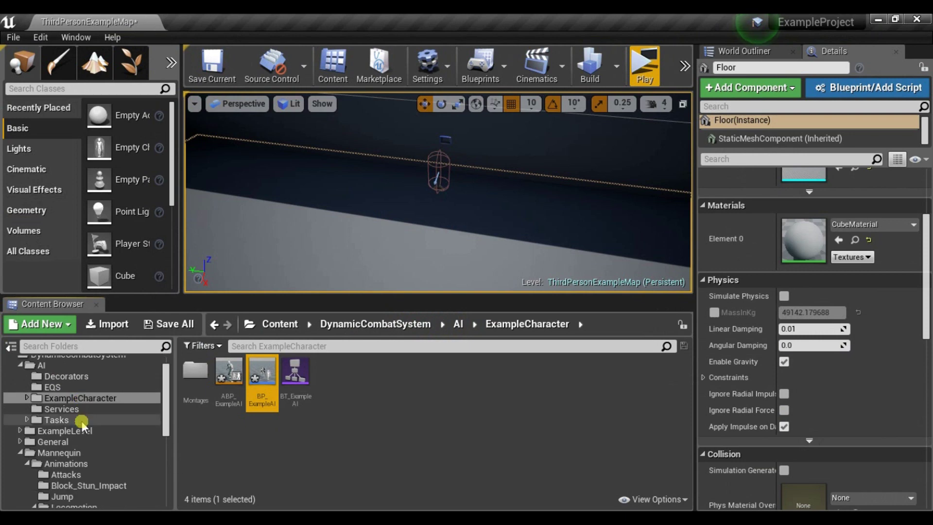
left_click(78, 453)
double_click(77, 453)
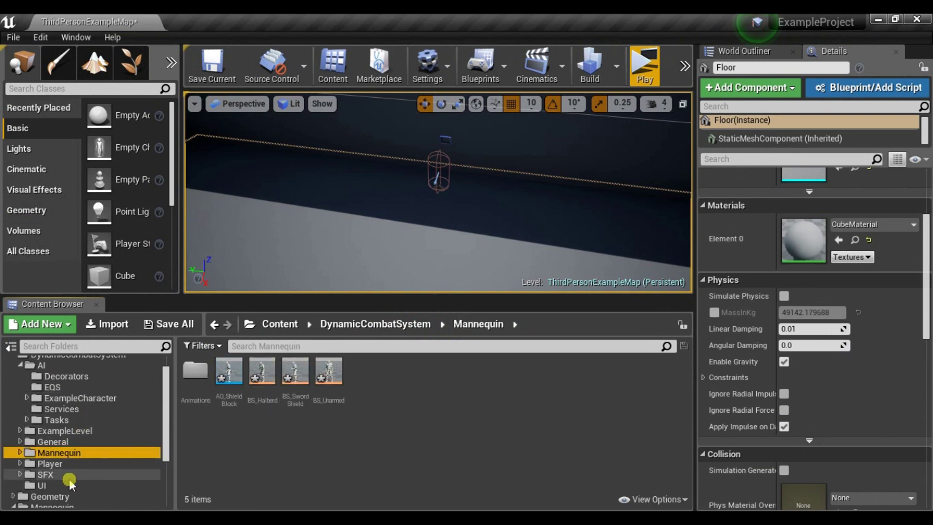
left_click(76, 465)
double_click(262, 395)
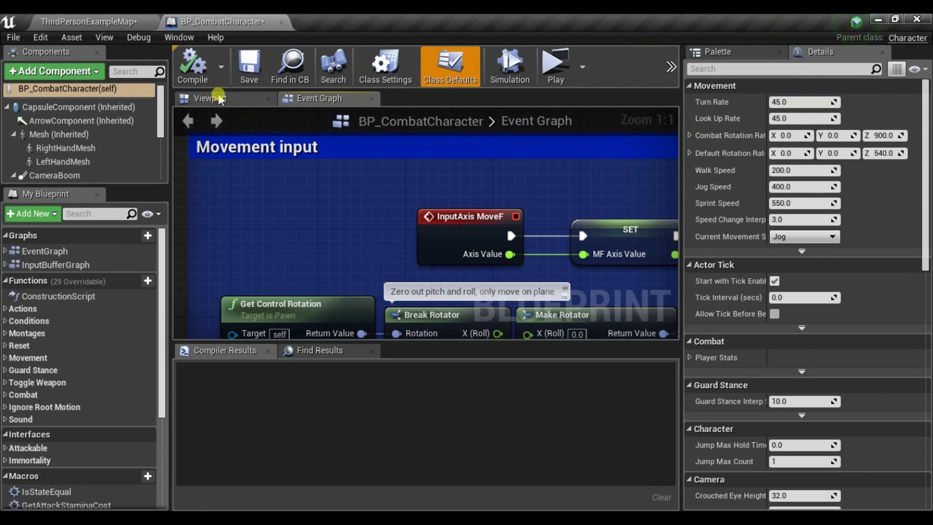
left_click(219, 97)
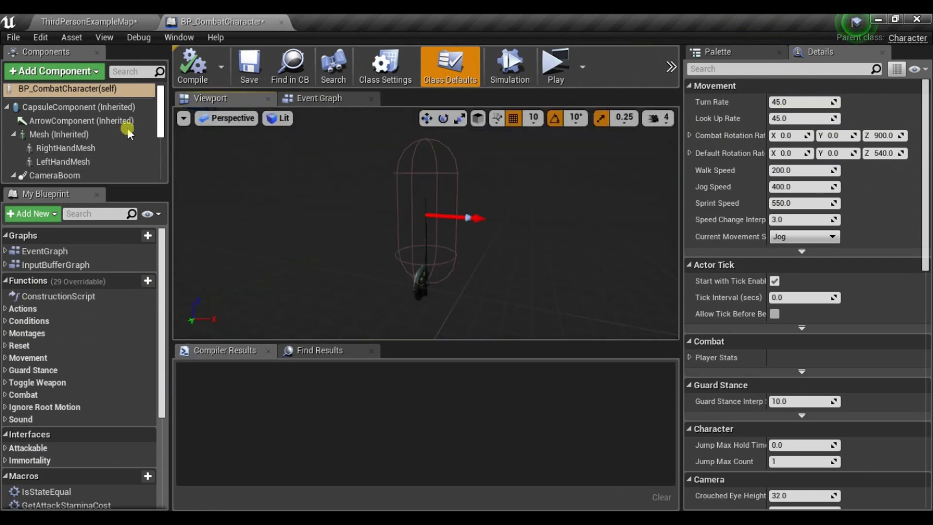
left_click(121, 134)
left_click(854, 370)
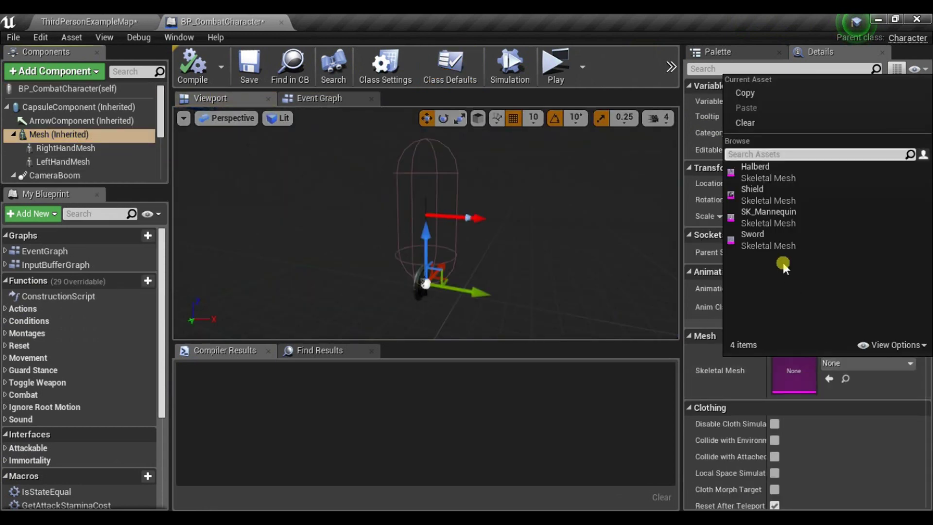
left_click(773, 217)
Step: Compile and save the BP_CombatCharacter blueprint
left_click(200, 68)
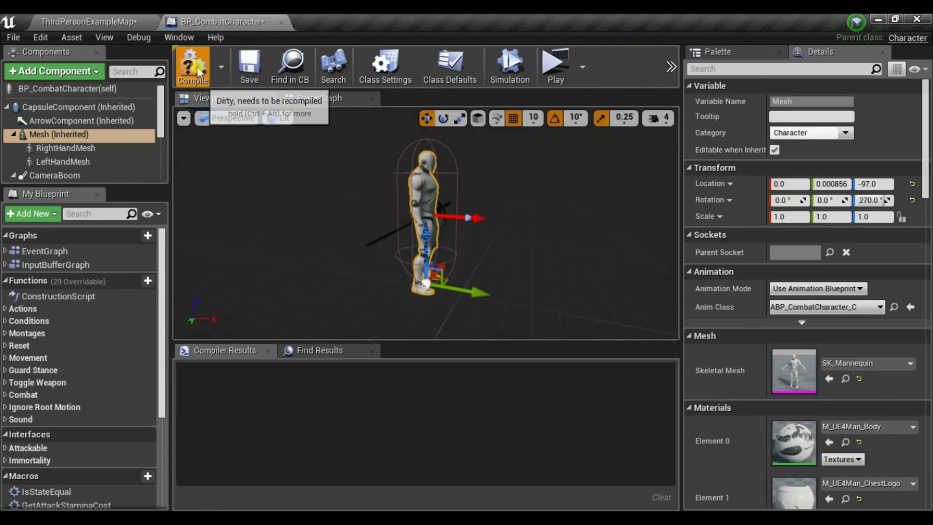
left_click(188, 74)
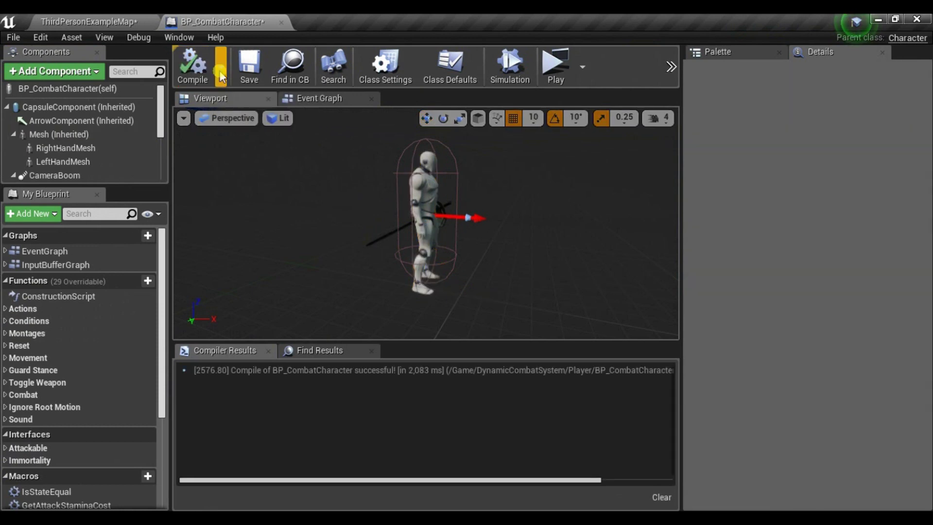
left_click(246, 67)
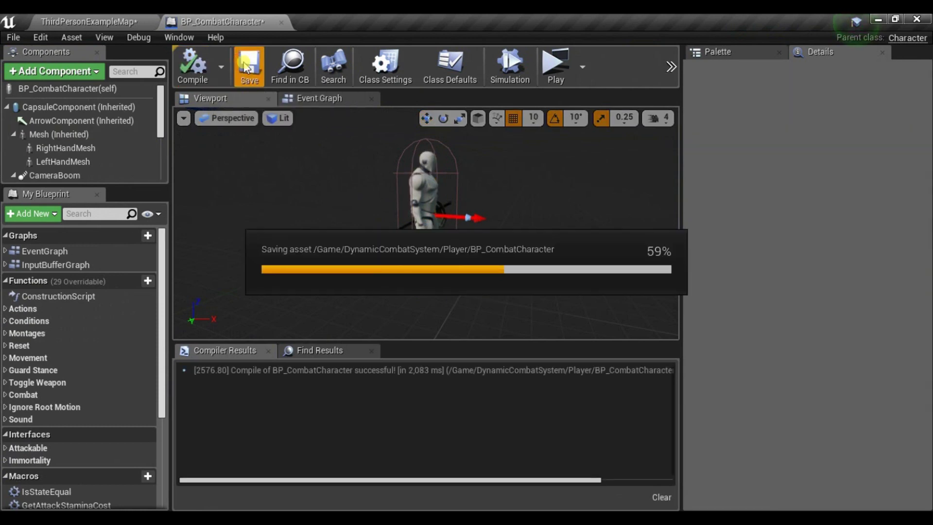
Step: Play-test the level in a standalone preview by running, rolling and attacking the enemy AI, and end the session
left_click(125, 19)
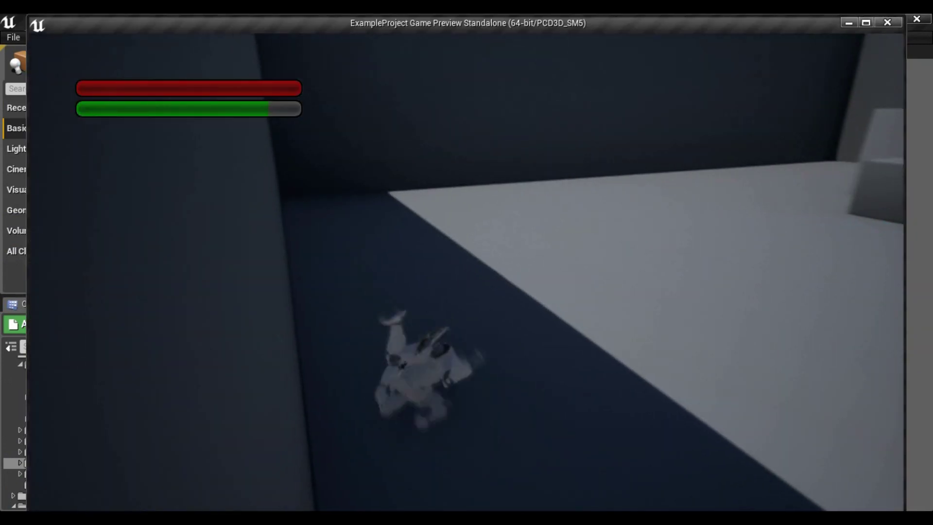
key("space")
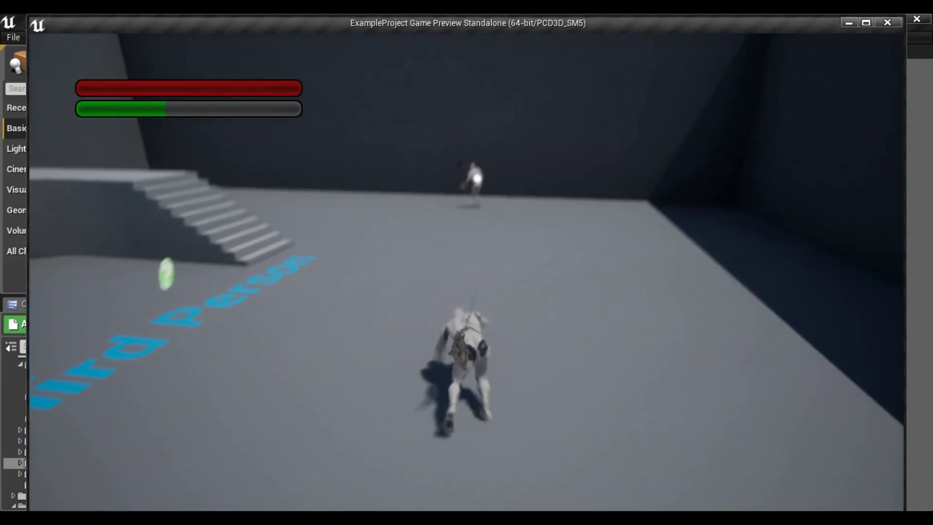
key("w")
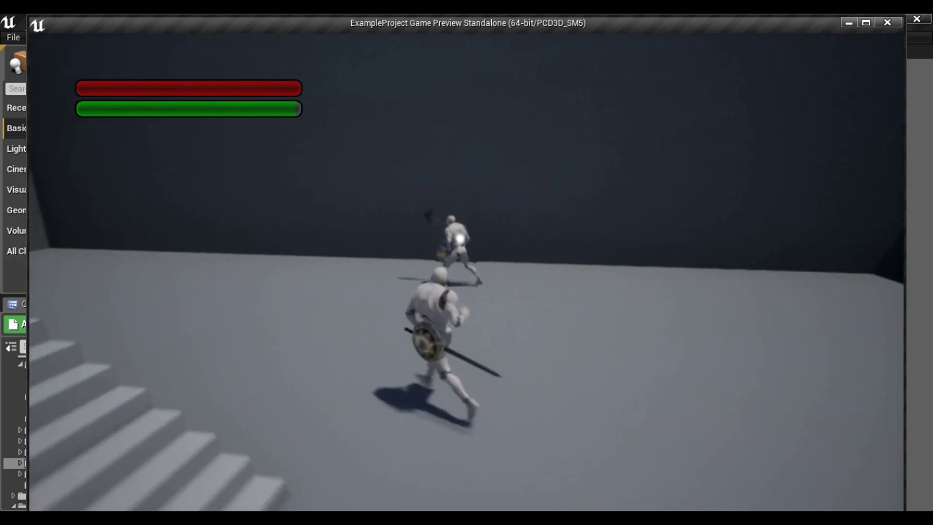
left_click(466, 263)
key("space")
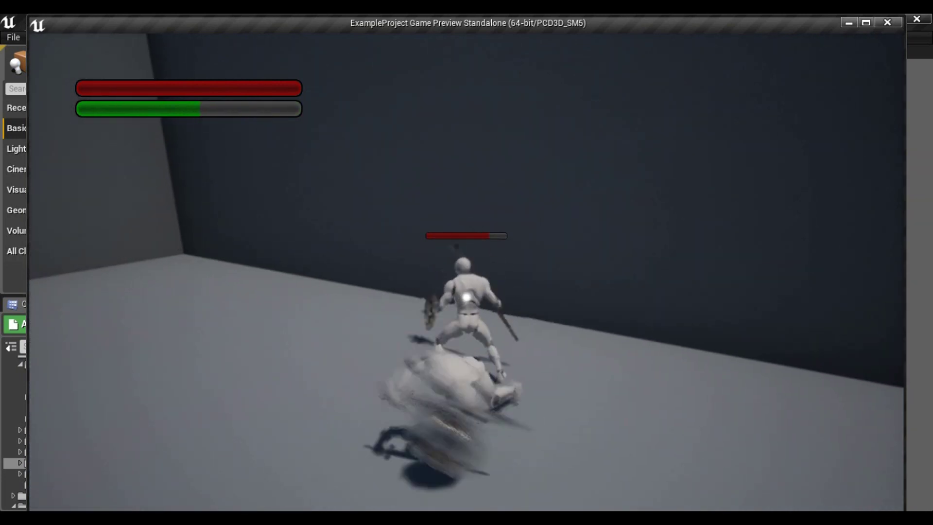
key("w")
key("space")
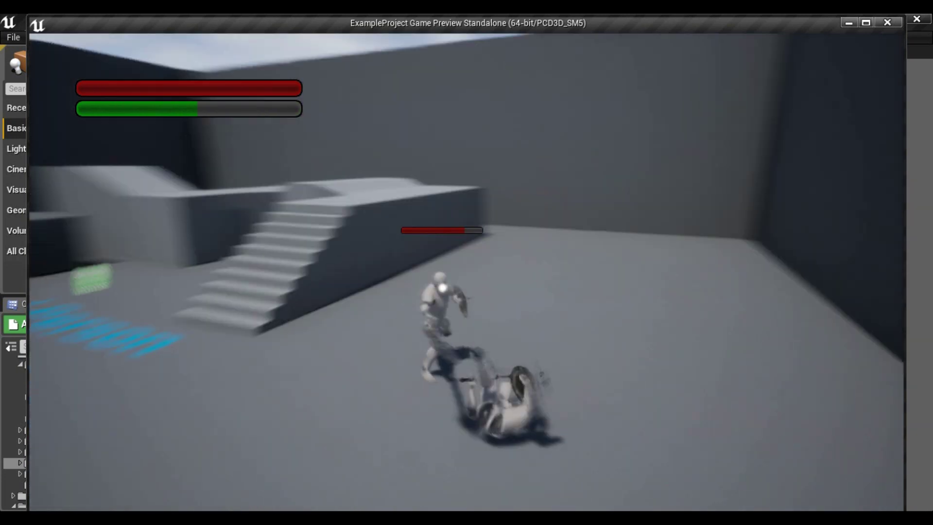
key("Escape")
left_click(581, 245)
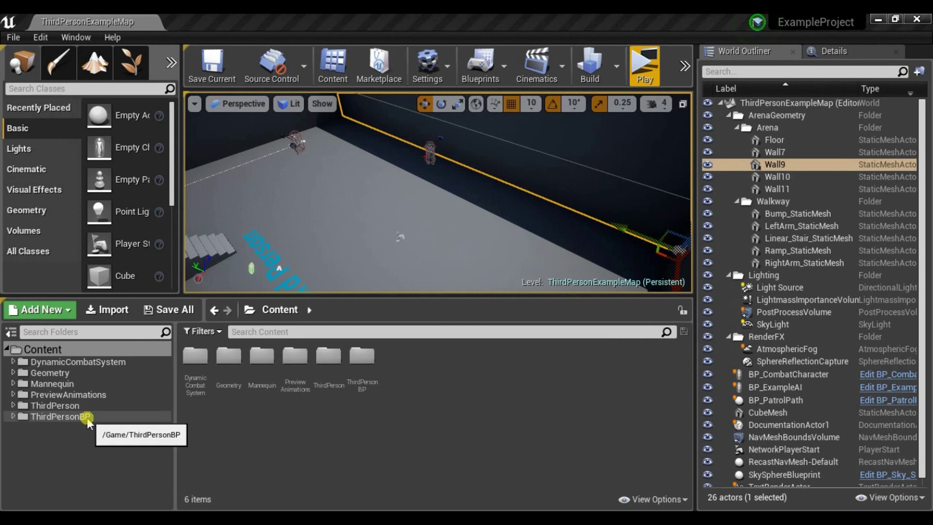
Step: Open the ThirdPersonCharacter blueprint from the ThirdPersonBP/Blueprints folder
left_click(87, 418)
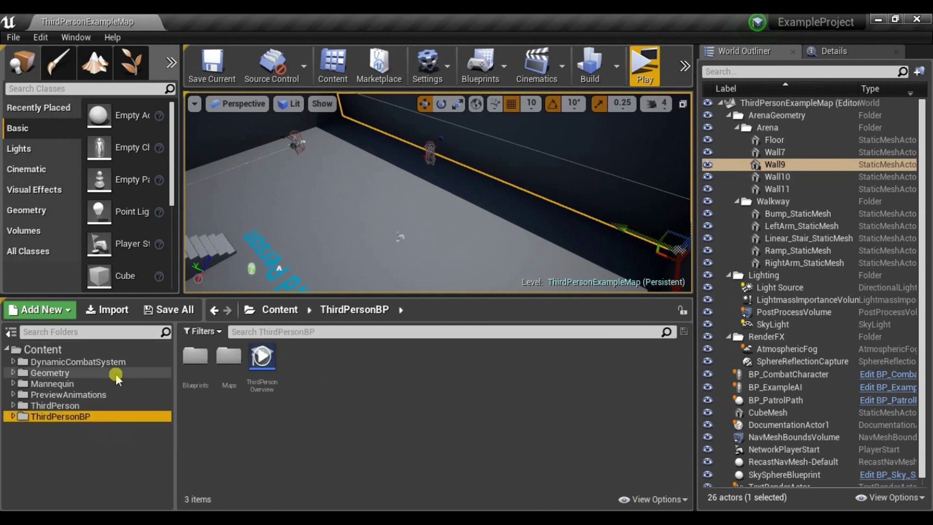
left_click(132, 365)
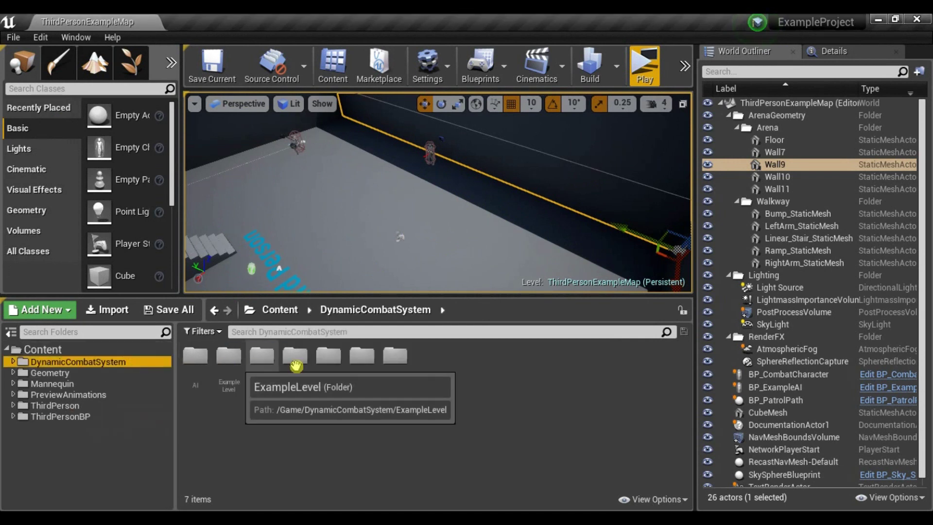
double_click(324, 368)
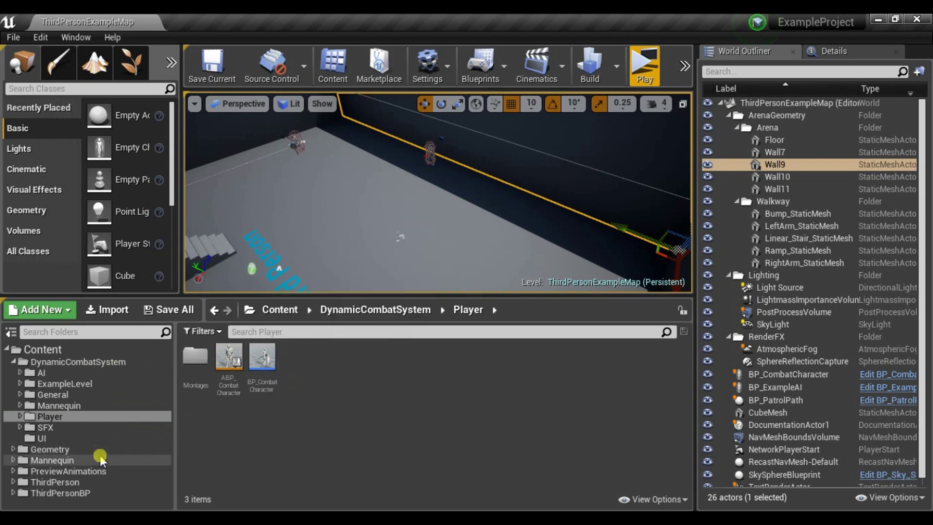
left_click(106, 495)
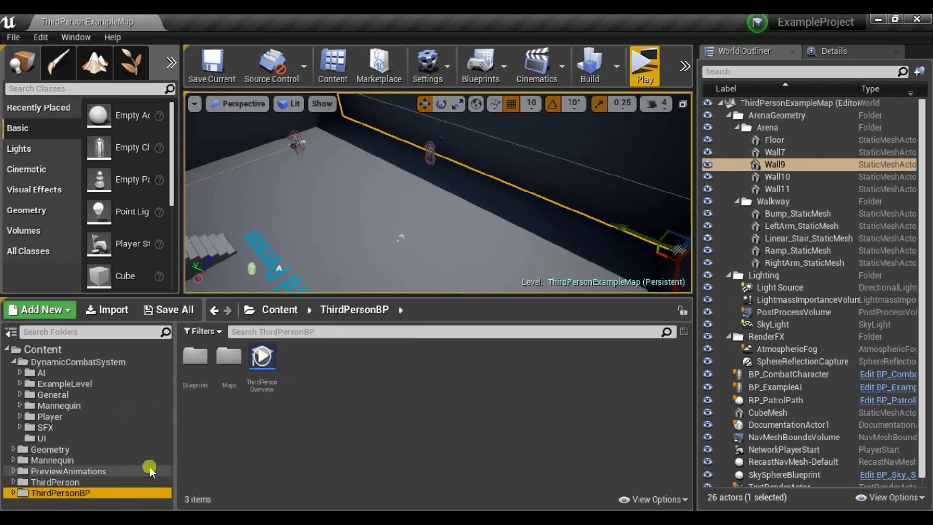
double_click(110, 492)
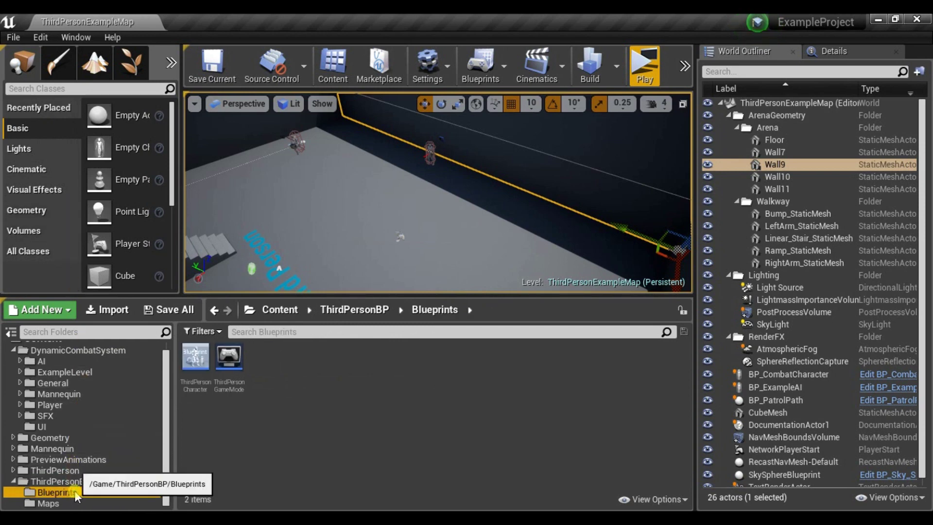
mouse_move(195, 367)
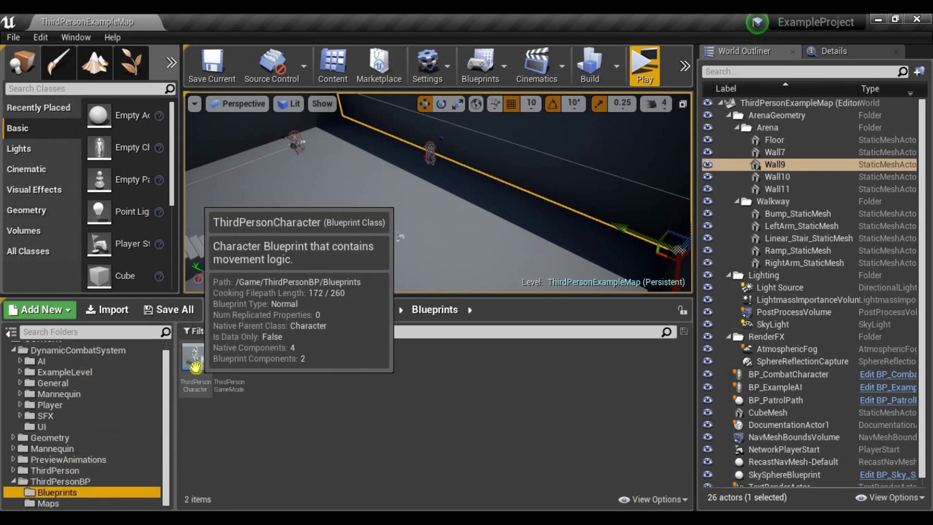
double_click(195, 367)
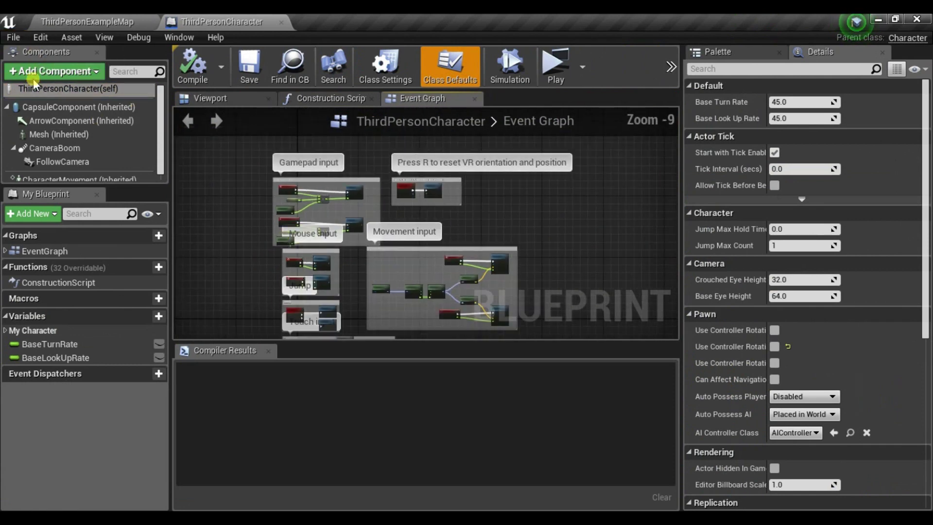
Step: Reparent the ThirdPersonCharacter blueprint to BP_CombatCharacter
left_click(13, 38)
left_click(47, 205)
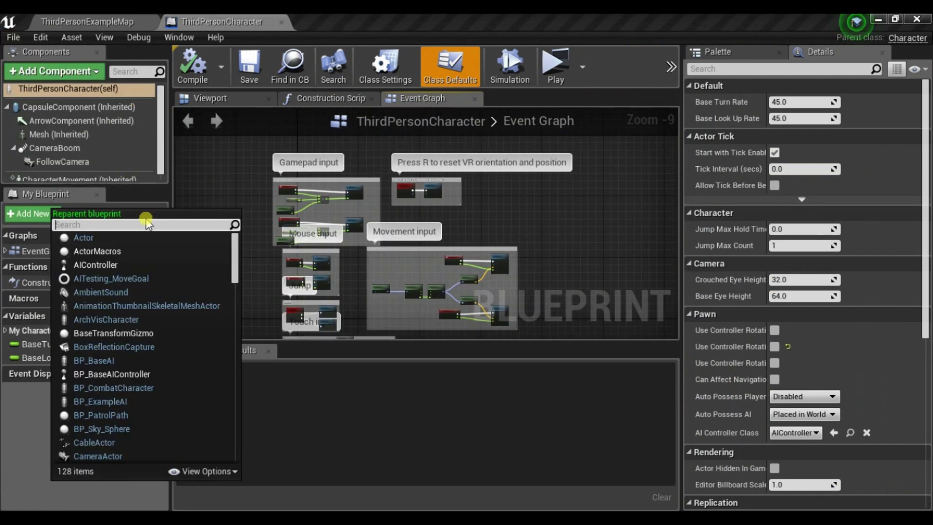
type("combat")
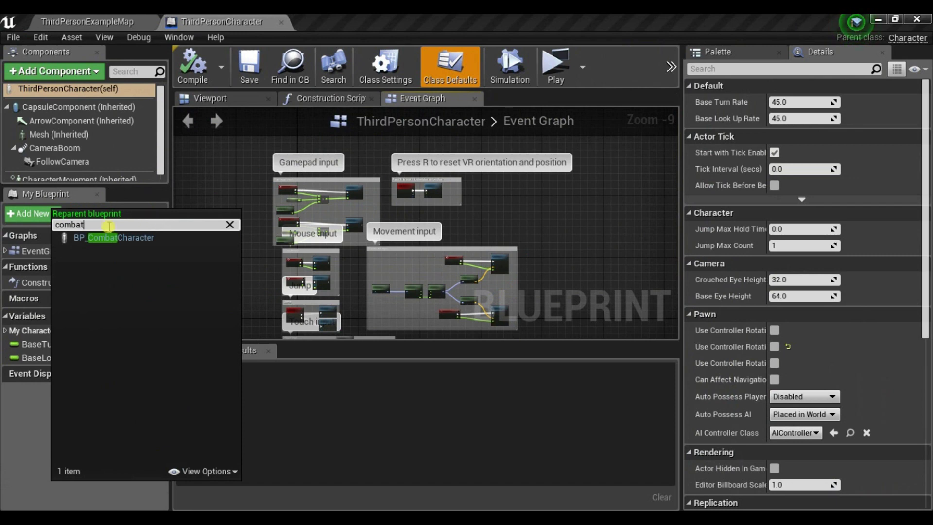
left_click(137, 249)
Step: Delete all existing input nodes and comment boxes from the ThirdPersonCharacter event graph
scroll(246, 235, "down", 3)
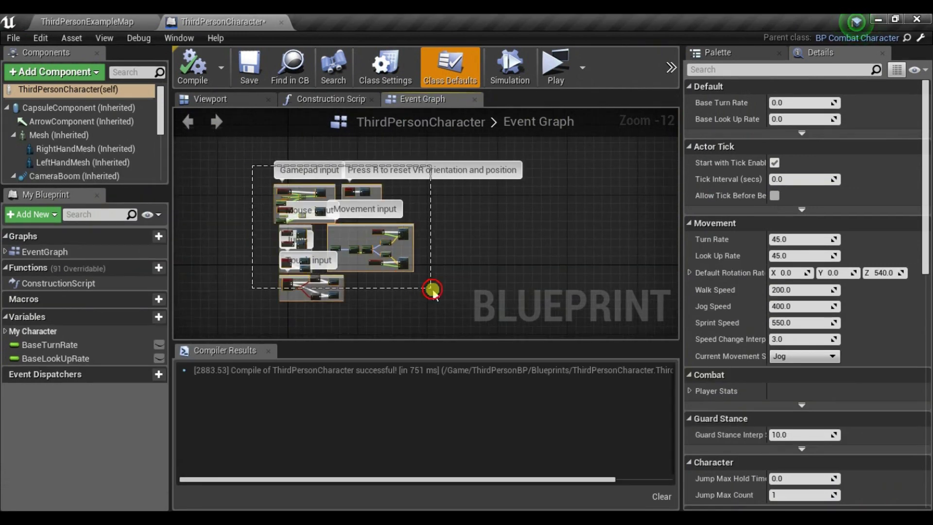
left_click_drag(425, 313, 426, 316)
key("Delete")
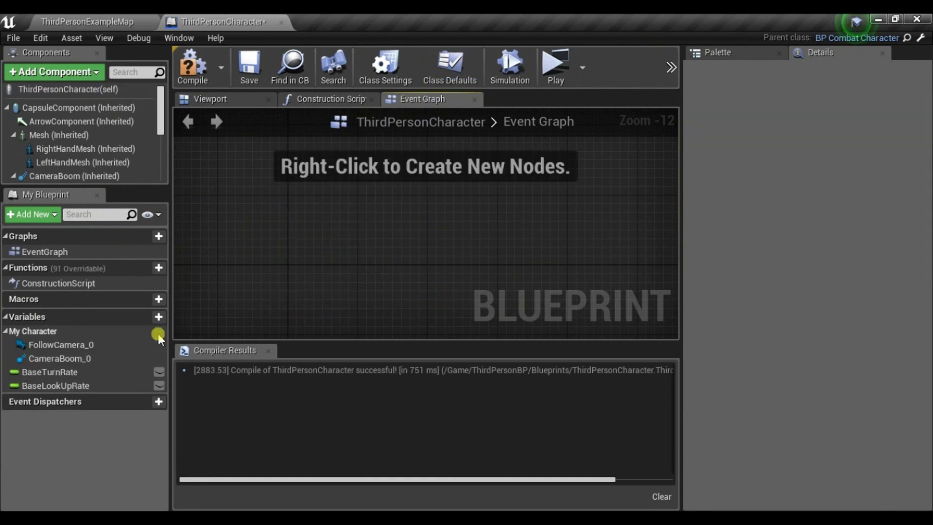
Step: Delete the BaseTurnRate and BaseLookUpRate variables from the ThirdPersonCharacter blueprint
left_click(56, 375)
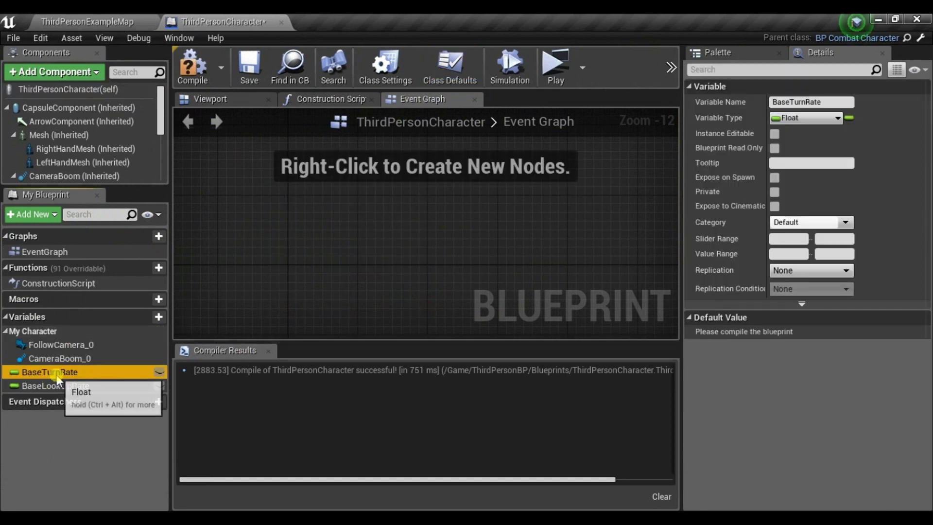
key("Delete")
left_click(63, 372)
key("Delete")
Step: Delete the duplicate FollowCamera_0 and CameraBoom_0 components, keeping the inherited camera components
scroll(83, 136, "down", 4)
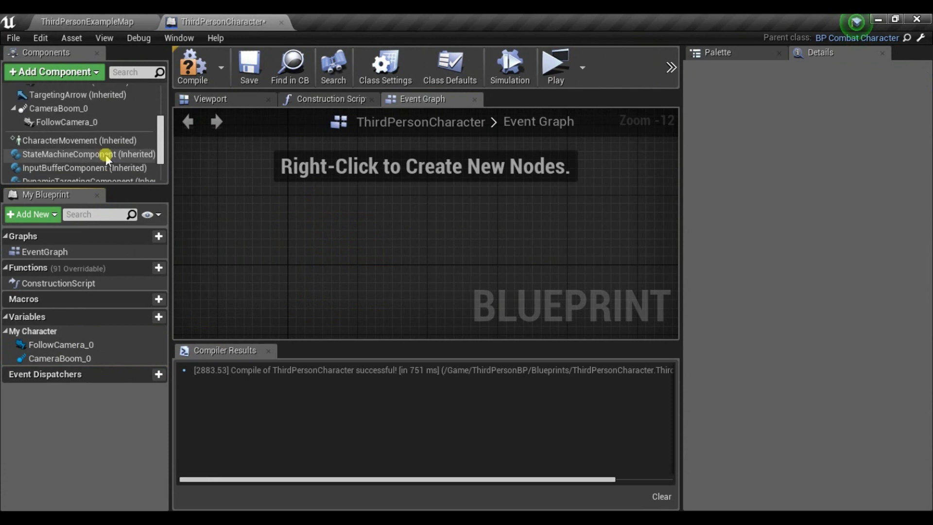
scroll(85, 133, "up", 1)
left_click(72, 131)
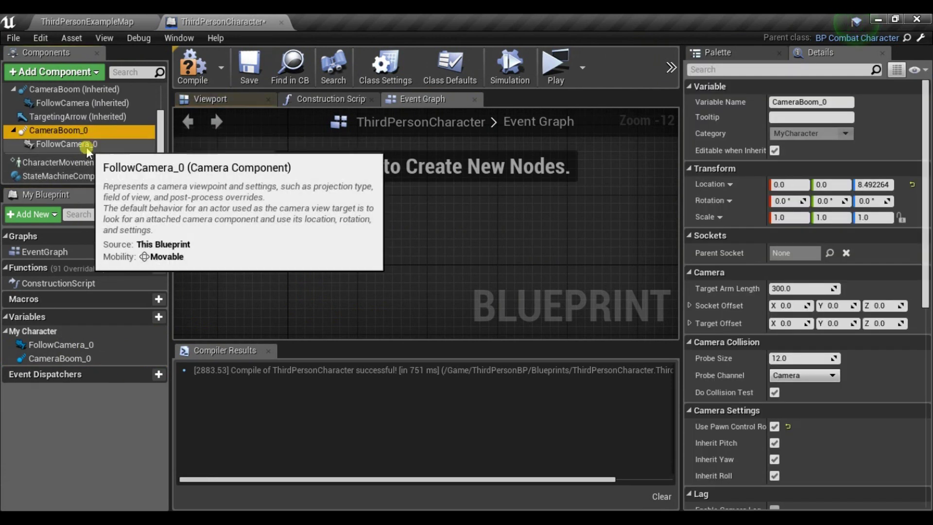
left_click(80, 144)
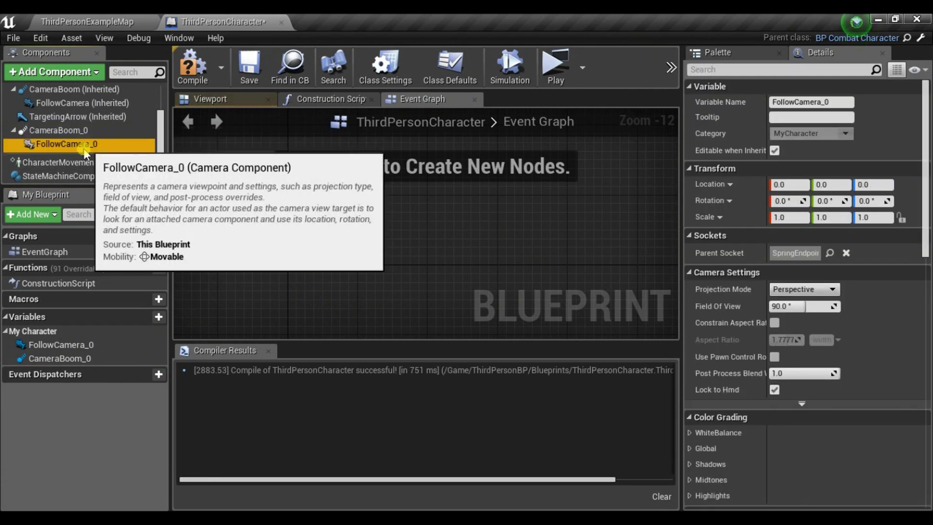
key("Delete")
key("Delete")
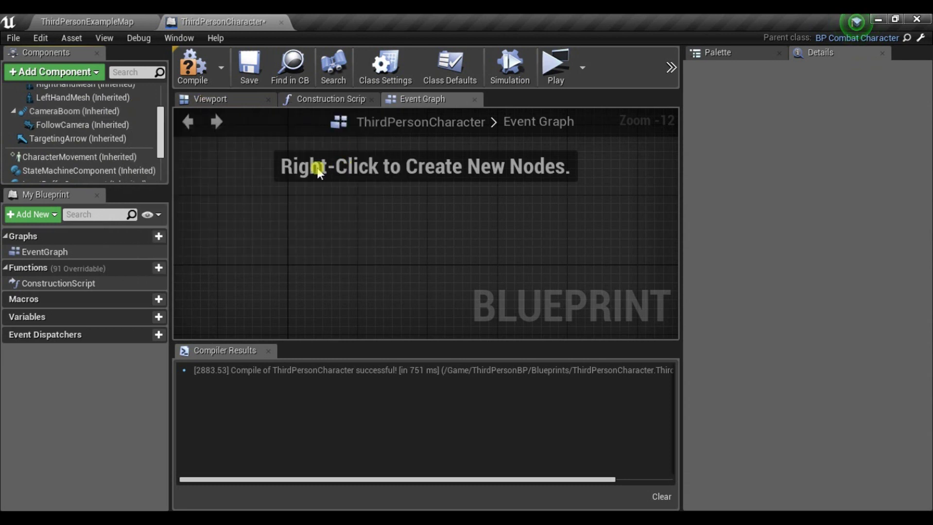
Step: Set the Anim Class of ThirdPersonCharacter's inherited Mesh component to ABP_CombatCharacter
left_click(443, 80)
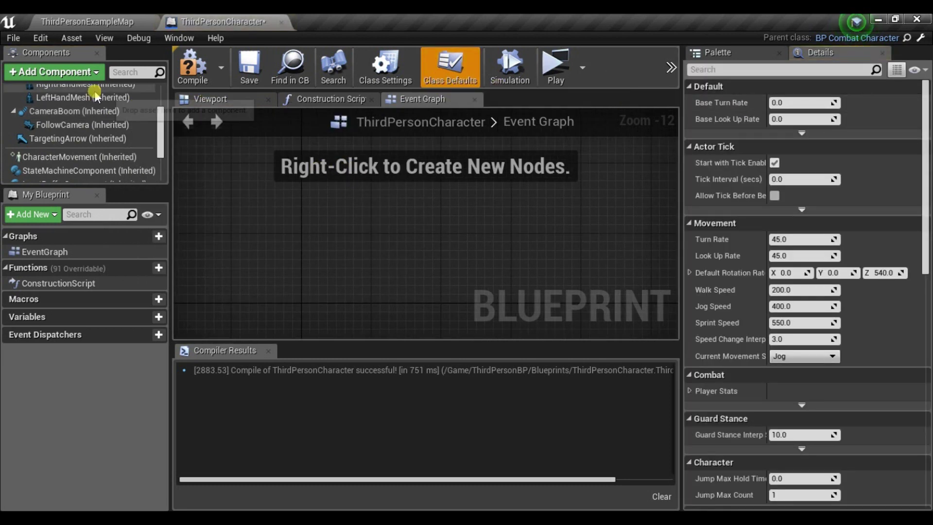
scroll(95, 97, "up", 3)
left_click(92, 116)
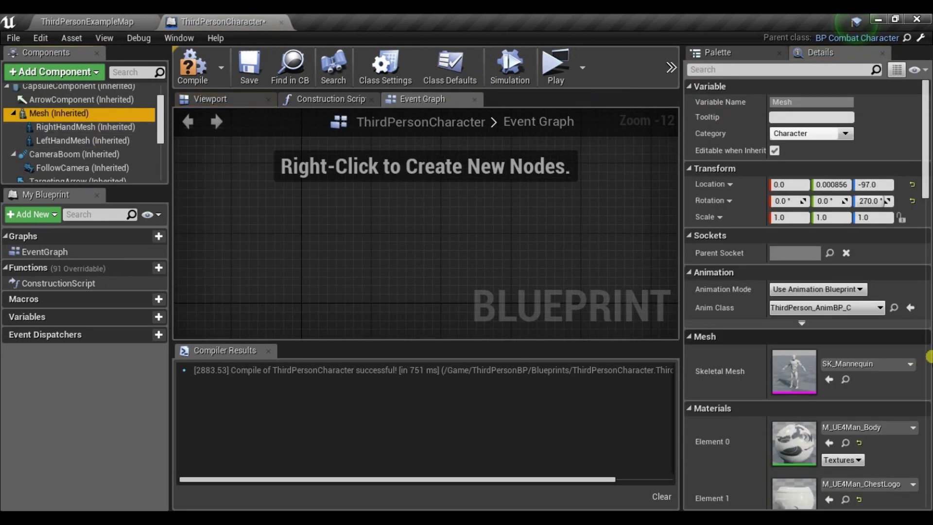
left_click(841, 311)
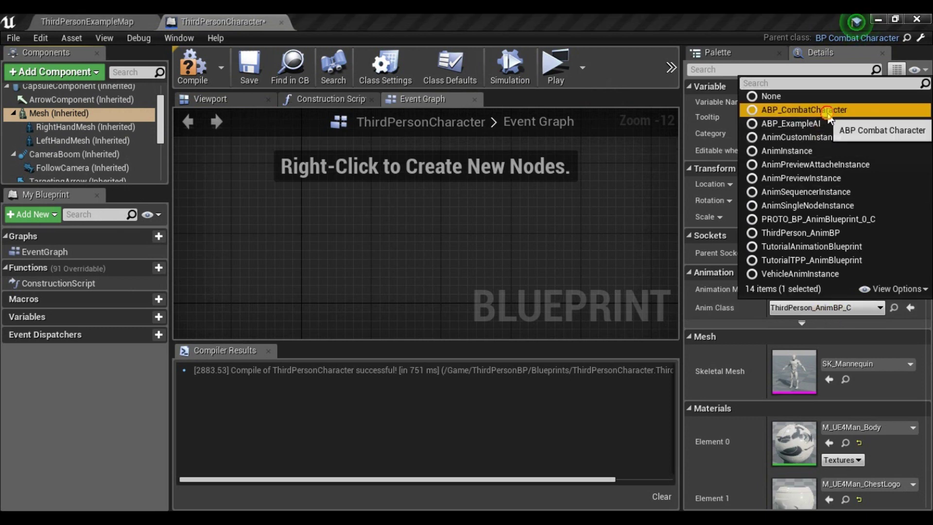
left_click(790, 110)
Step: Find the possession settings in the class defaults and reset Auto Possess Player to the inherited Player 0
left_click(436, 68)
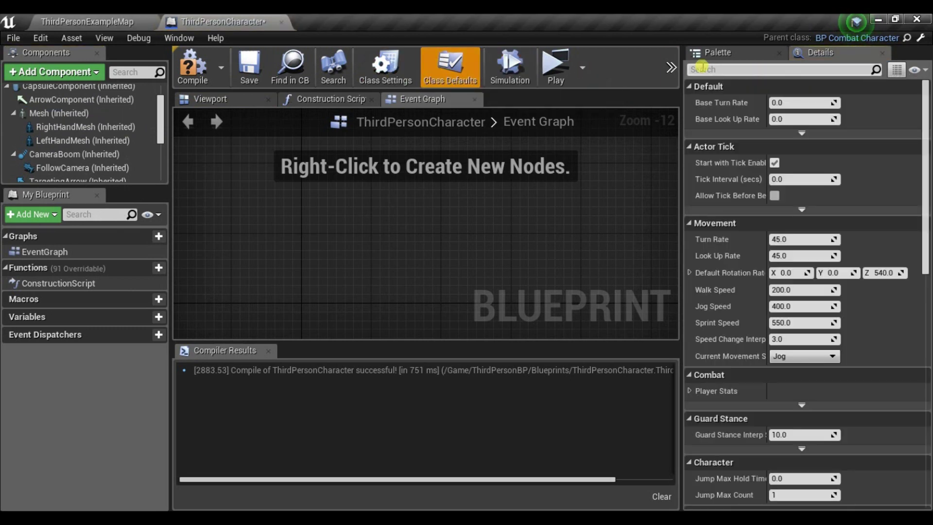
left_click(708, 68)
type("pos")
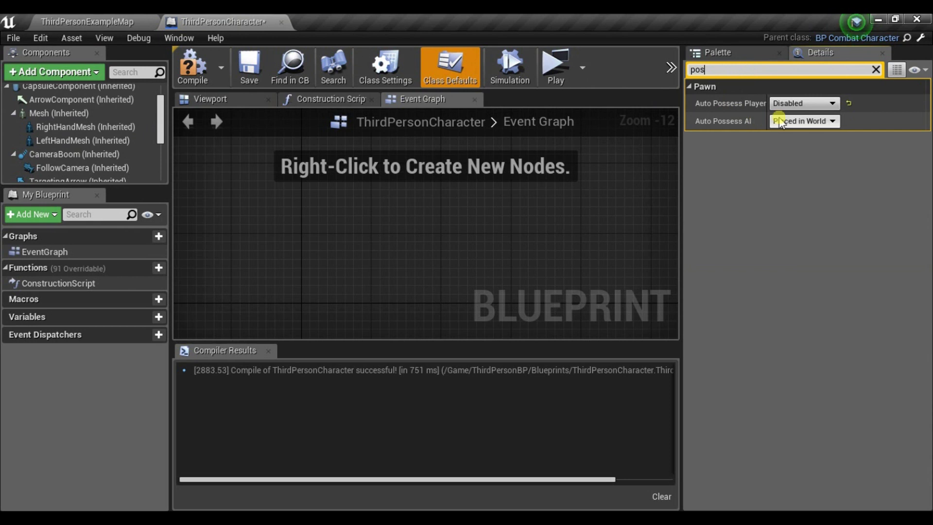
left_click(848, 104)
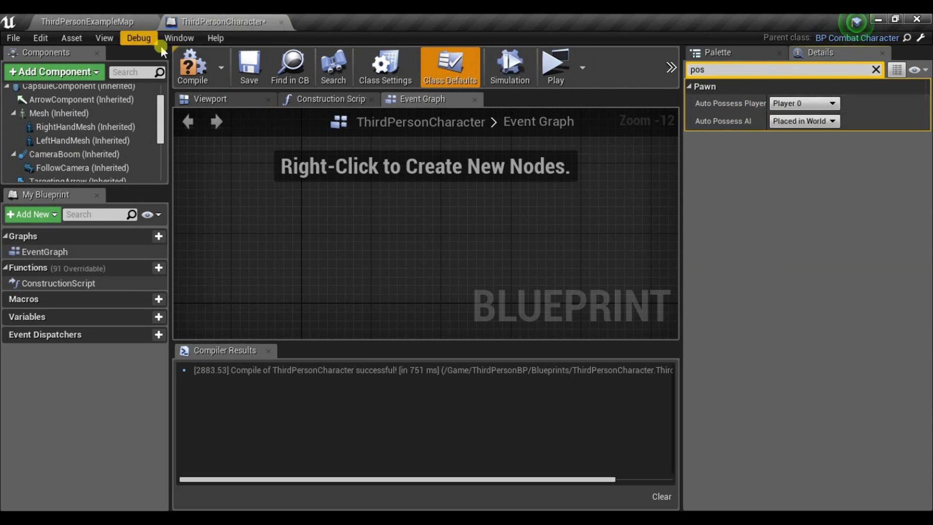
Step: Delete the BP_CombatCharacter actor from ThirdPersonExampleMap and place a ThirdPersonCharacter on the arena floor near the wall
left_click(143, 21)
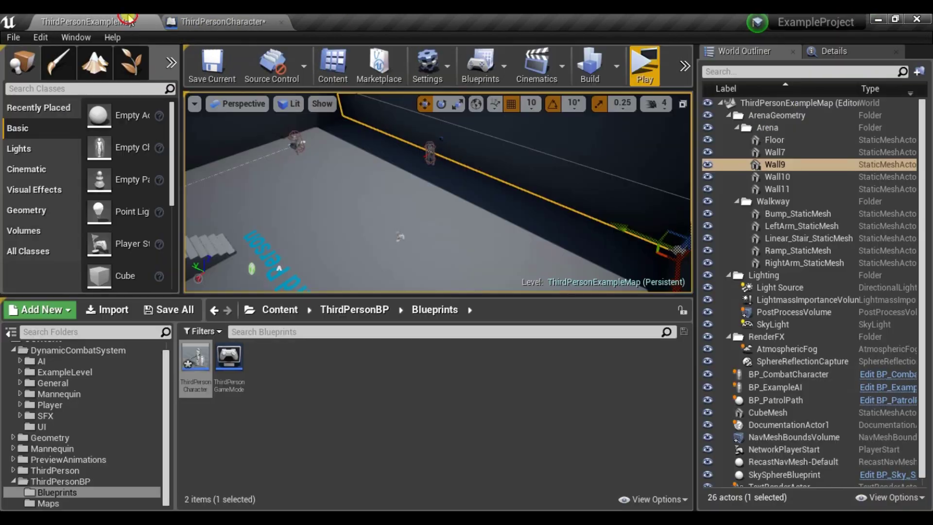
left_click(433, 145)
key("Delete")
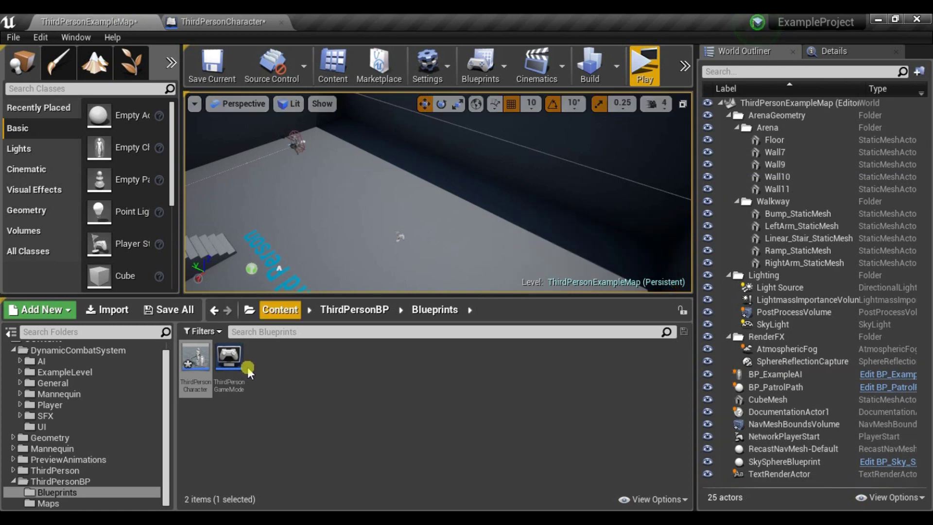
left_click_drag(195, 360, 471, 188)
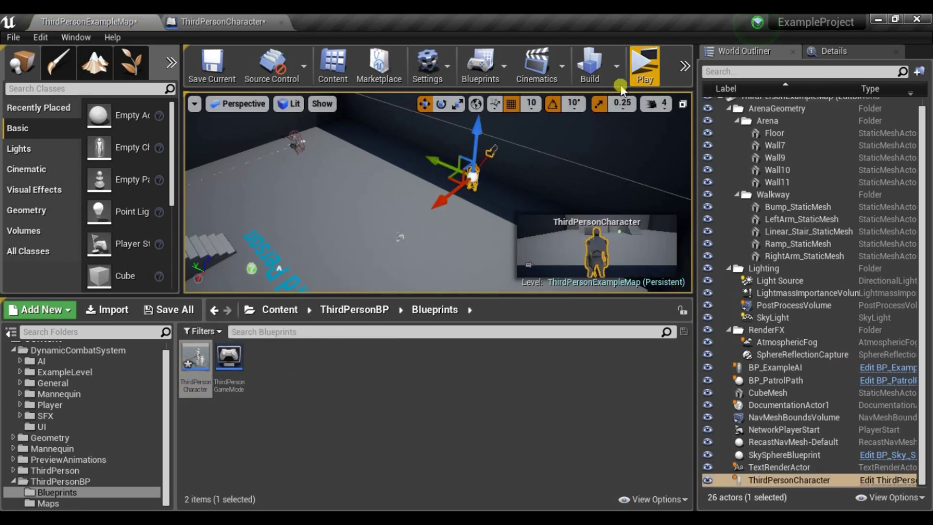
Step: Start a play test of the level and run ThirdPersonCharacter across the arena floor to check its movement
left_click(639, 68)
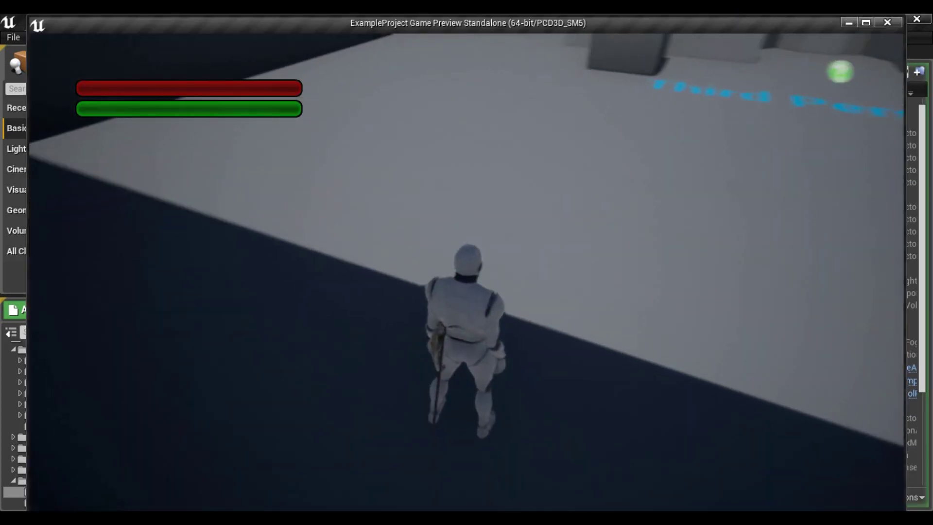
key("w")
key("space")
key("space")
key("w")
key("space")
key("space")
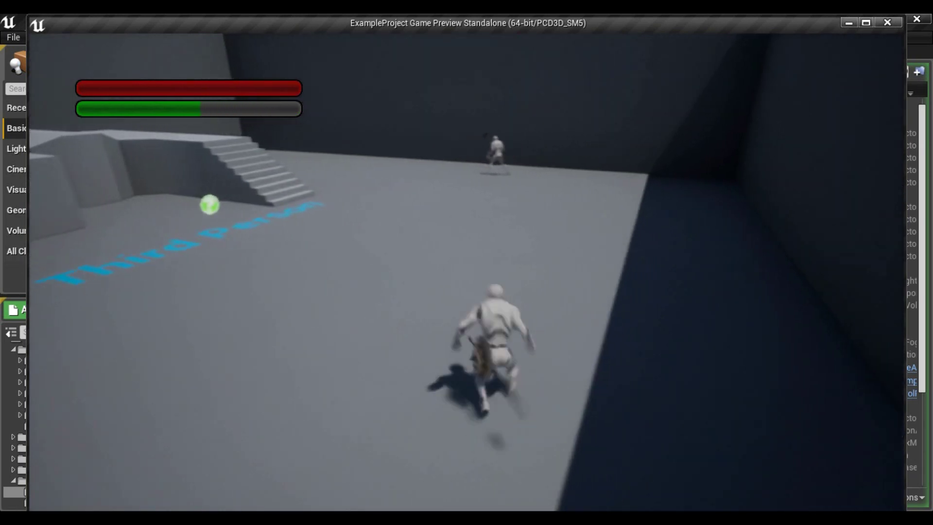
Step: Lock the camera onto the enemy AI and run past the stairs toward it
key("Tab")
key("w")
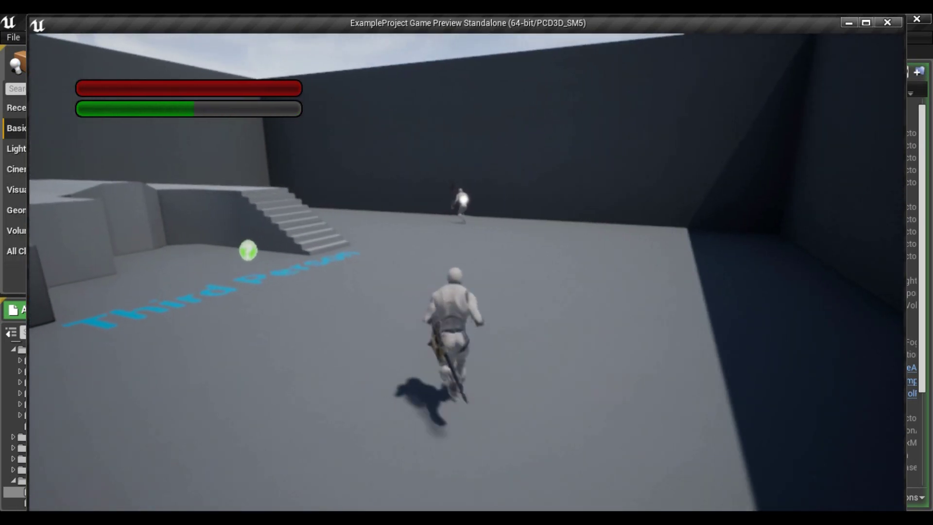
key("space")
key("w")
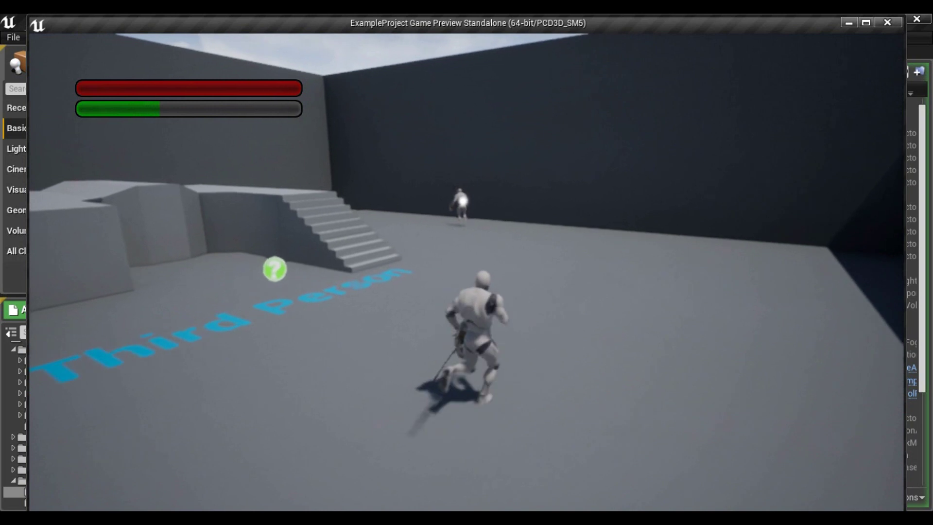
key("w")
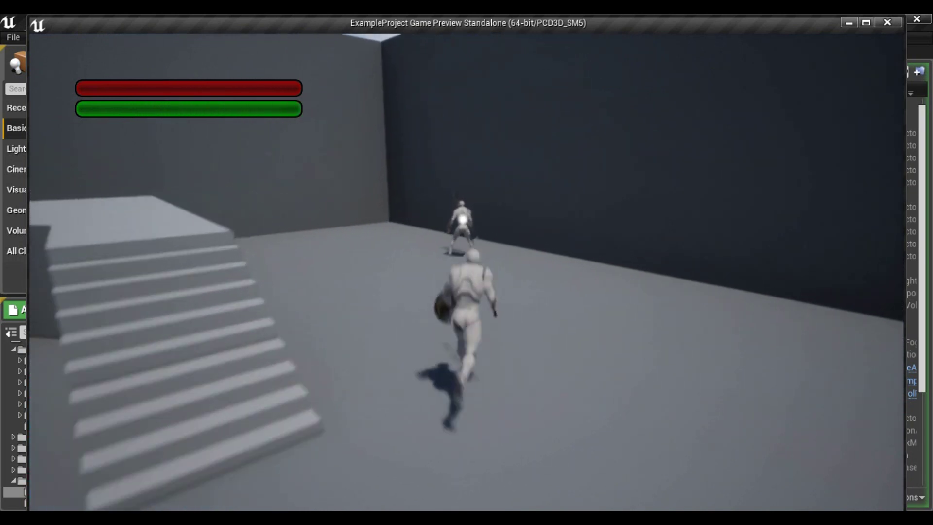
Step: Fight the locked enemy AI at close range to test the character's combat moves, and end the play test
key("space")
key("w")
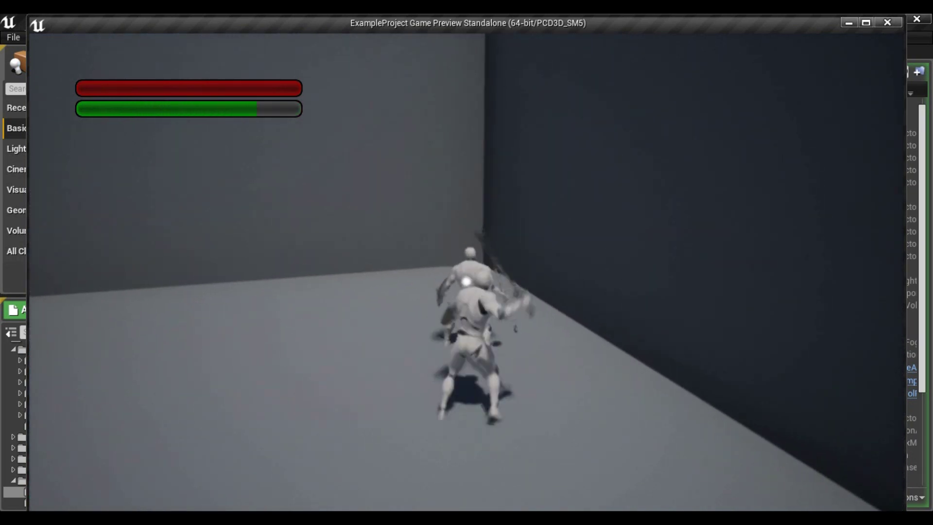
key("space")
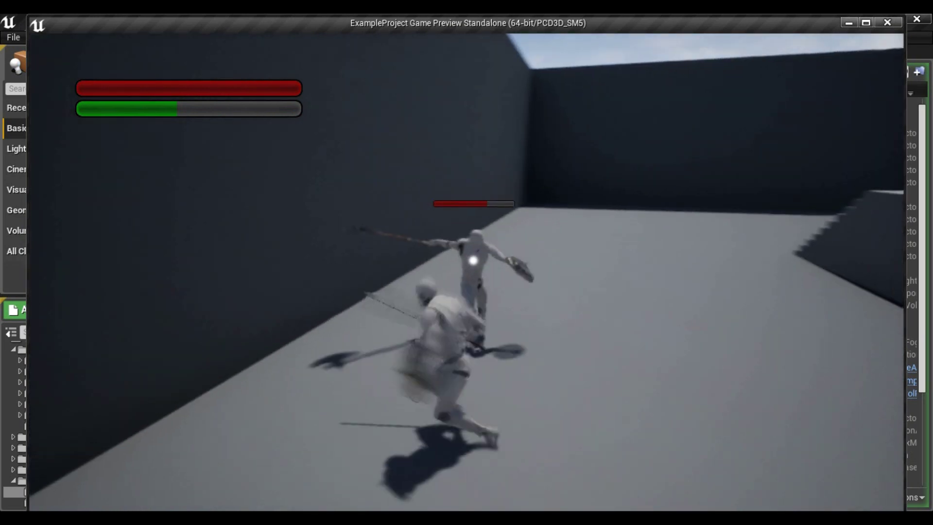
key("d")
key("space")
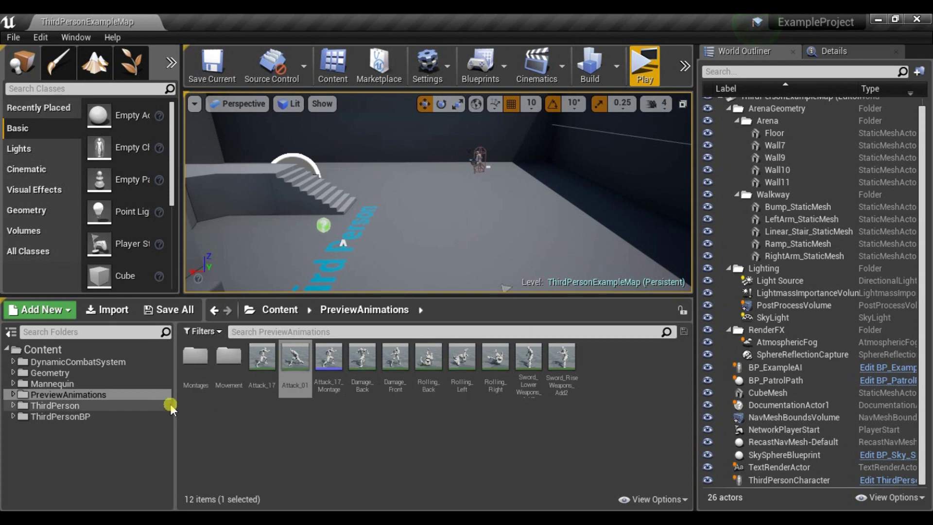
Step: Compare Attack_17 with Attack_01 in the PreviewAnimations folder and enable root motion on the Attack_01 animation sequence
left_click(261, 376)
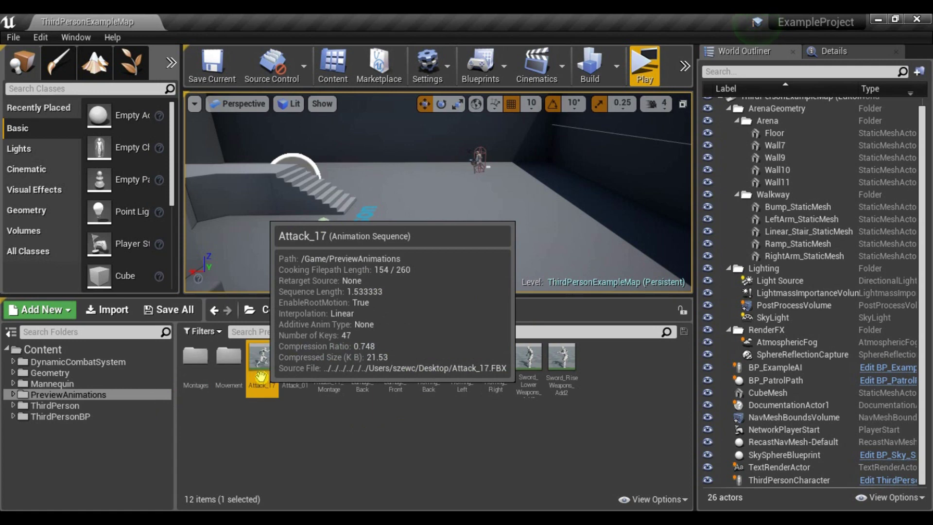
mouse_move(298, 371)
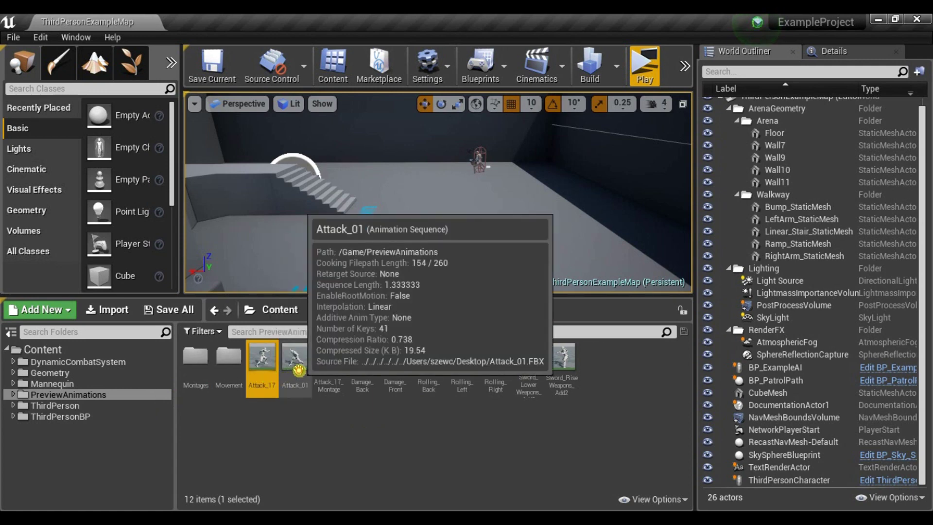
right_click(299, 370)
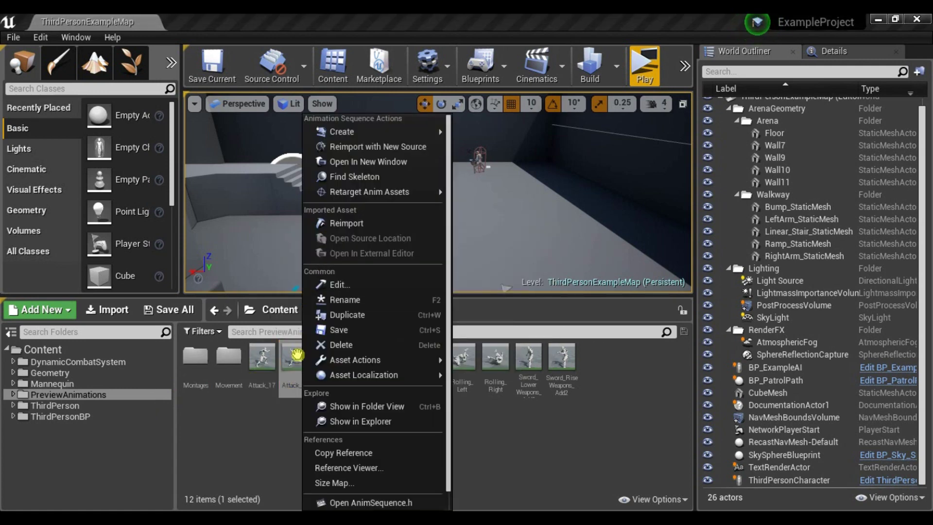
double_click(295, 358)
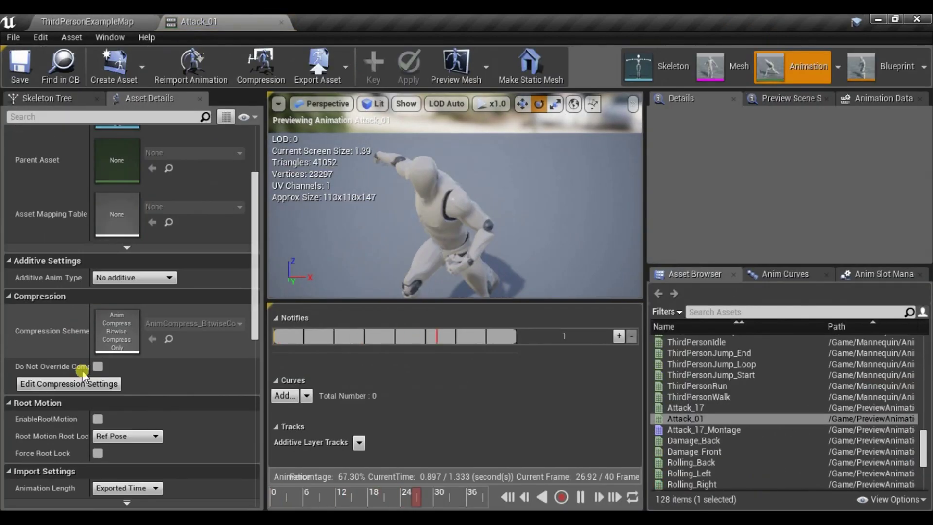
left_click(281, 22)
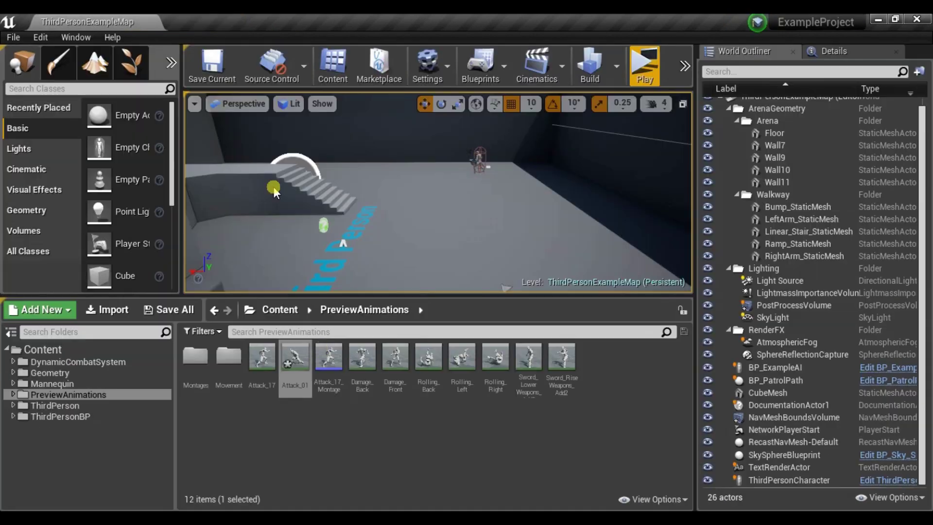
Step: Create an AnimMontage from the Attack_01 animation sequence
right_click(297, 364)
mouse_move(390, 134)
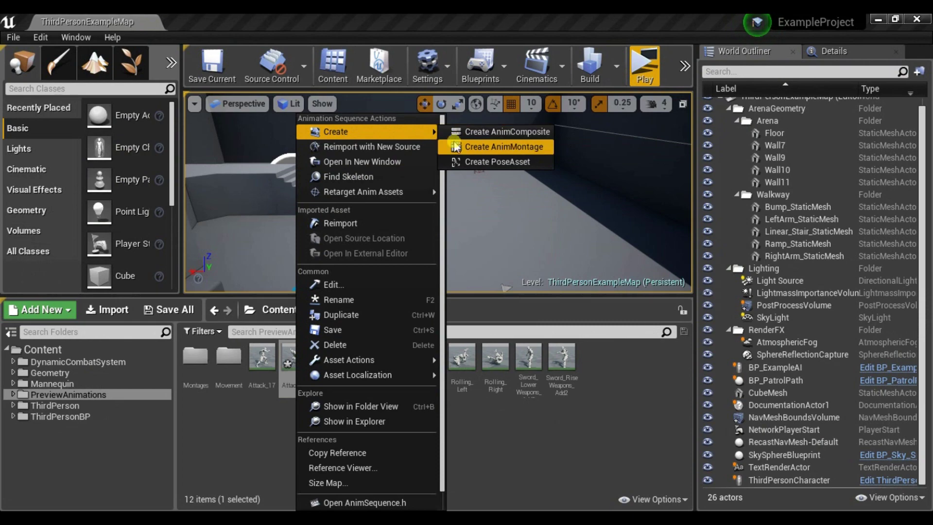
Step: Create an AnimMontage from the Attack_01 animation and set its slot to DefaultGroup.FullBody
left_click(491, 144)
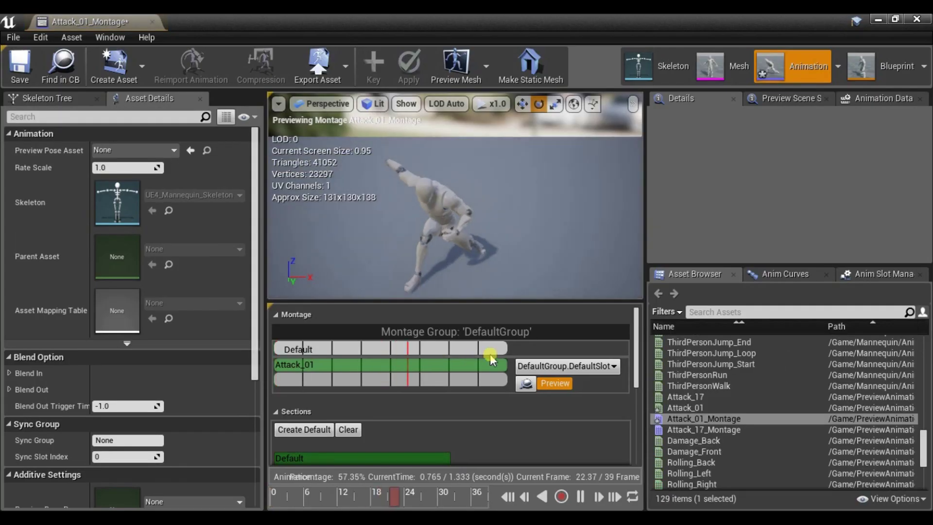
left_click(566, 366)
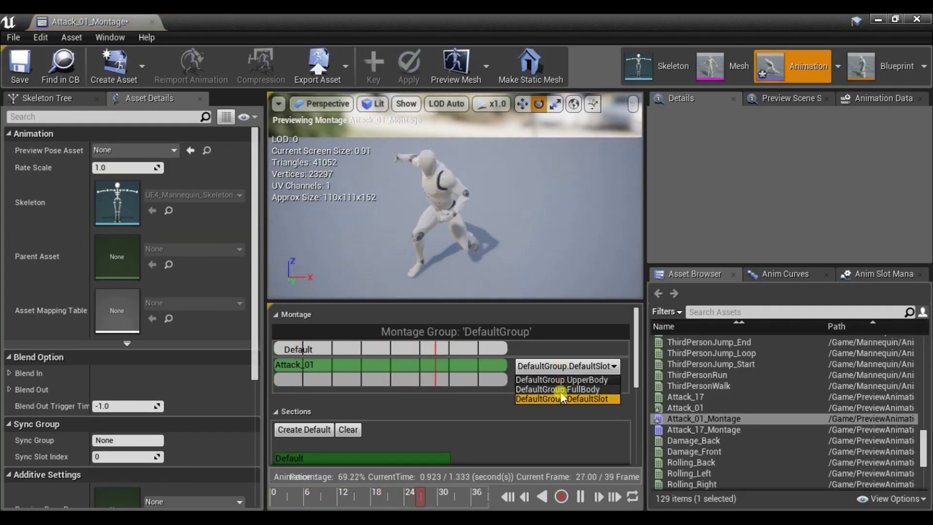
left_click(561, 389)
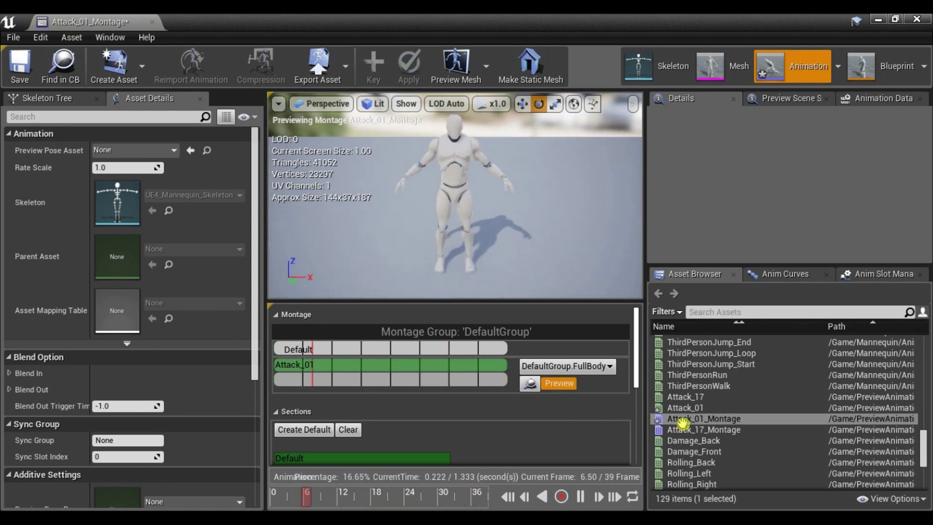
Step: Add an AN_IgnoreRootMotion-Player notify to the montage and place it at the very start of the notify track
left_click_drag(635, 375, 635, 448)
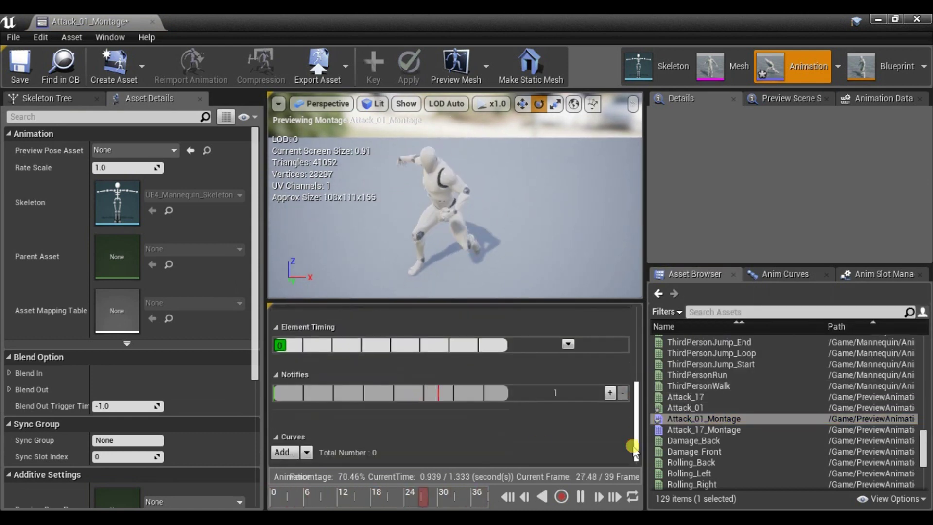
mouse_move(334, 497)
left_mouse_down()
mouse_move(259, 496)
mouse_move(337, 497)
left_mouse_up()
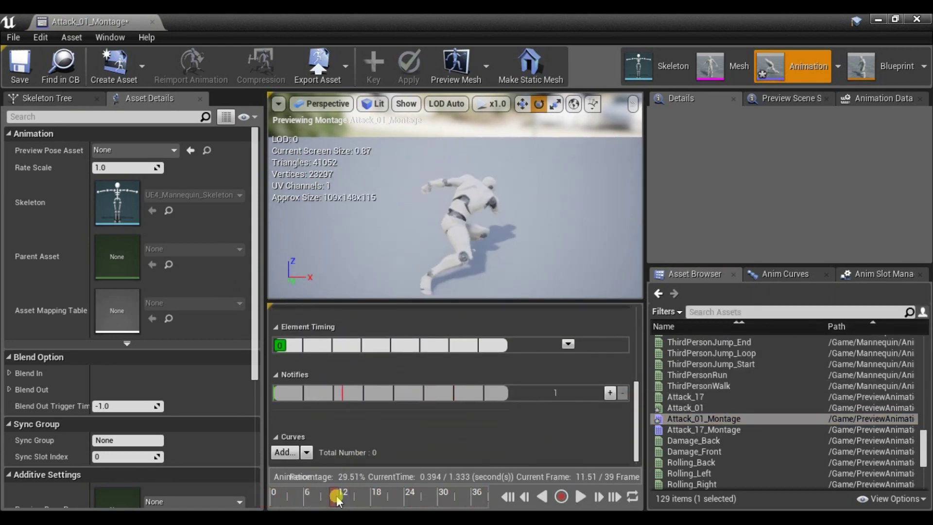
right_click(293, 395)
mouse_move(421, 415)
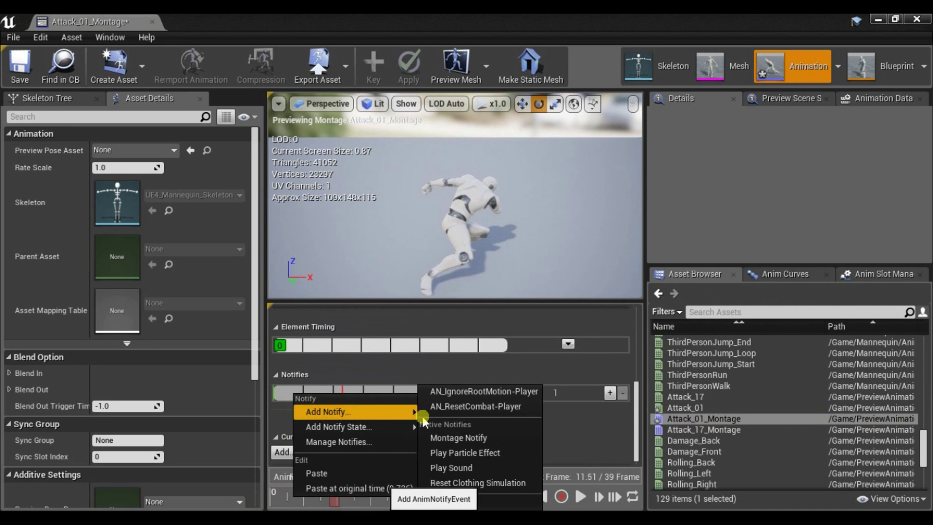
left_click(483, 392)
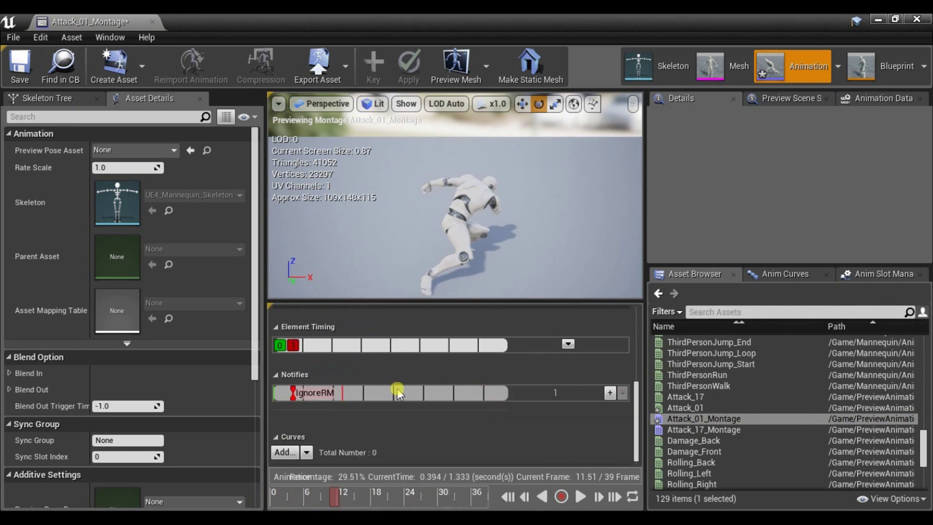
left_click_drag(327, 400, 279, 397)
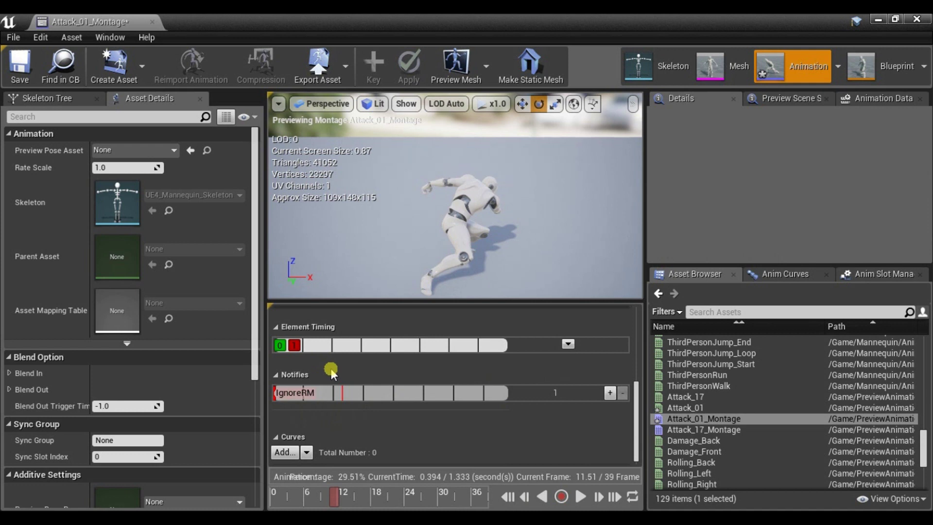
Step: Set the Add Movement Scale Value of the IgnoreRM notify at the montage start to 1.0
left_click(301, 391)
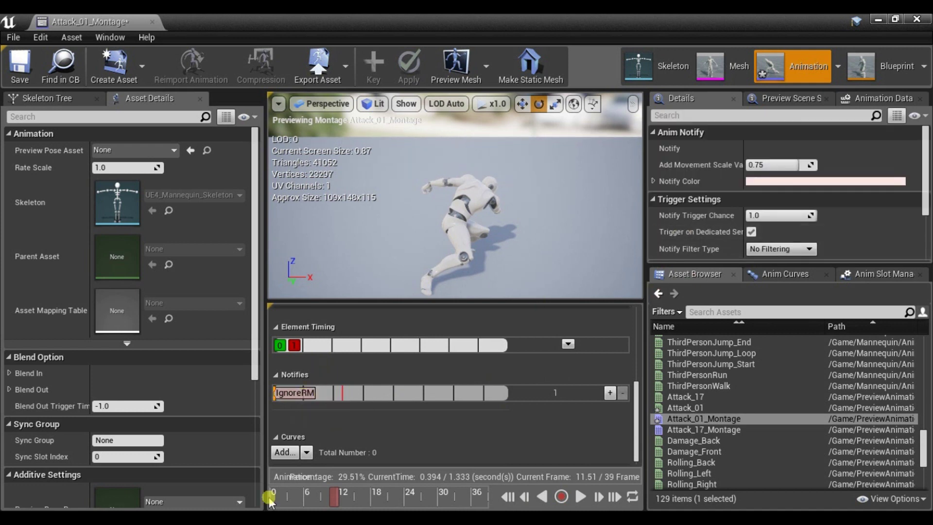
left_click_drag(292, 496, 273, 494)
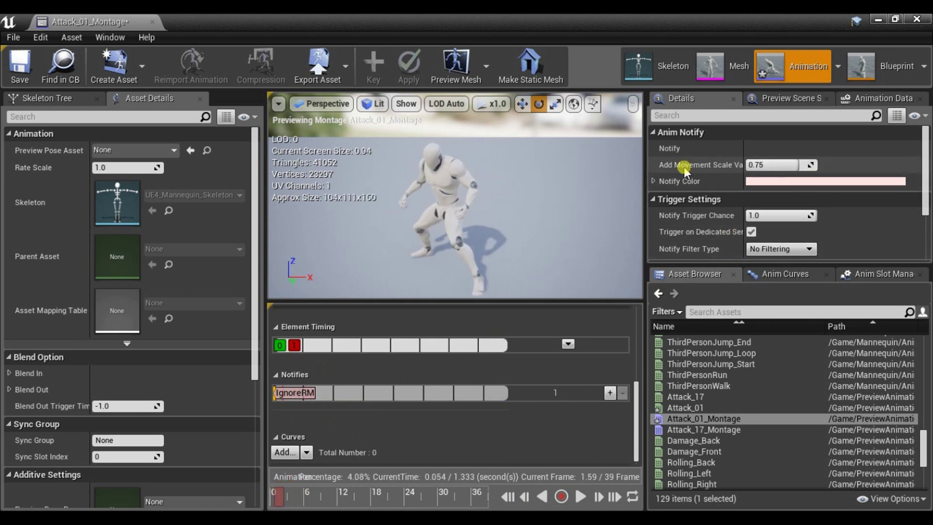
left_click_drag(791, 165, 807, 165)
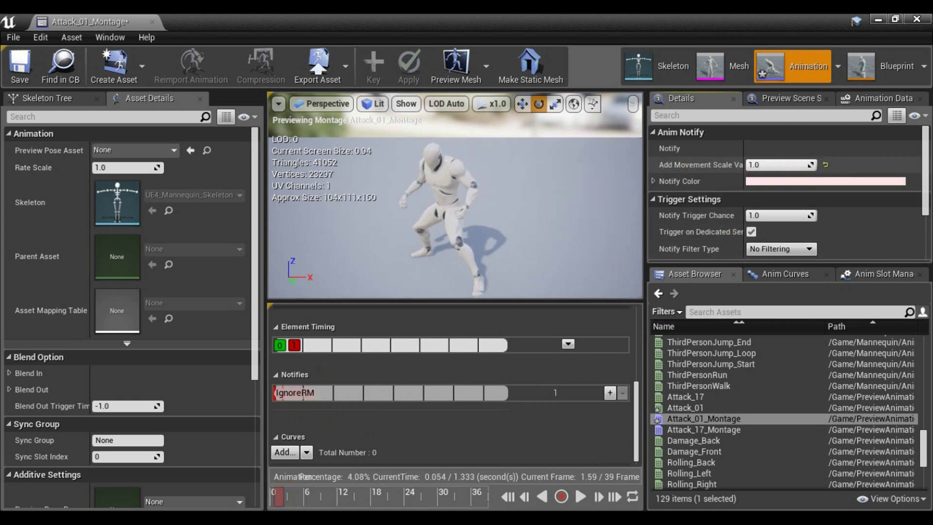
Step: Add an ANS_IgnoreRootMotion-Player notify state in the last part of the notify track
left_click_drag(414, 496, 426, 496)
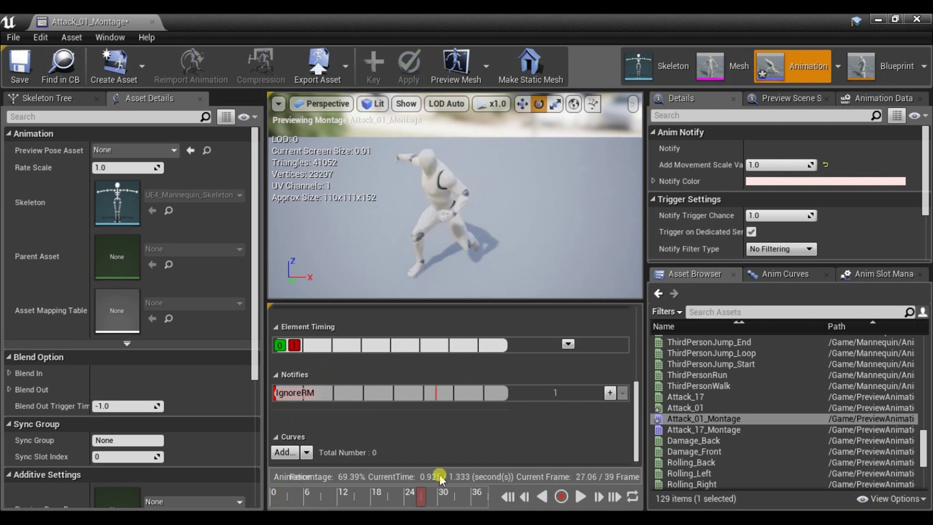
right_click(473, 399)
mouse_move(516, 430)
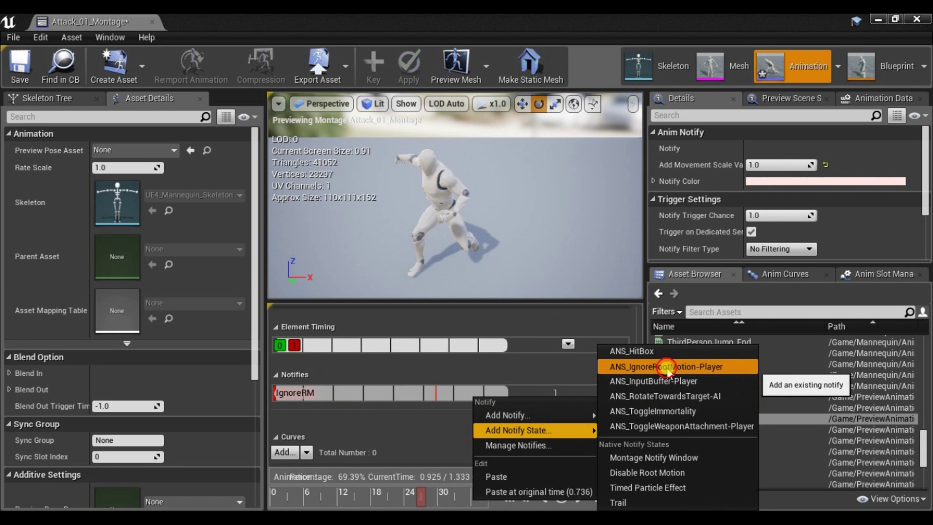
left_click(664, 368)
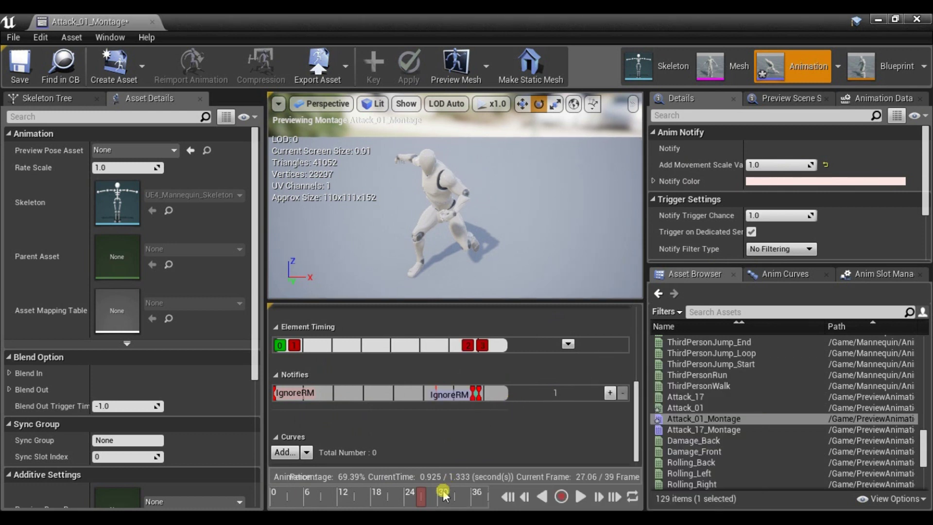
Step: Extend the IgnoreRM notify state to the end of the montage and move its start to about frame 36
left_click_drag(420, 497, 455, 495)
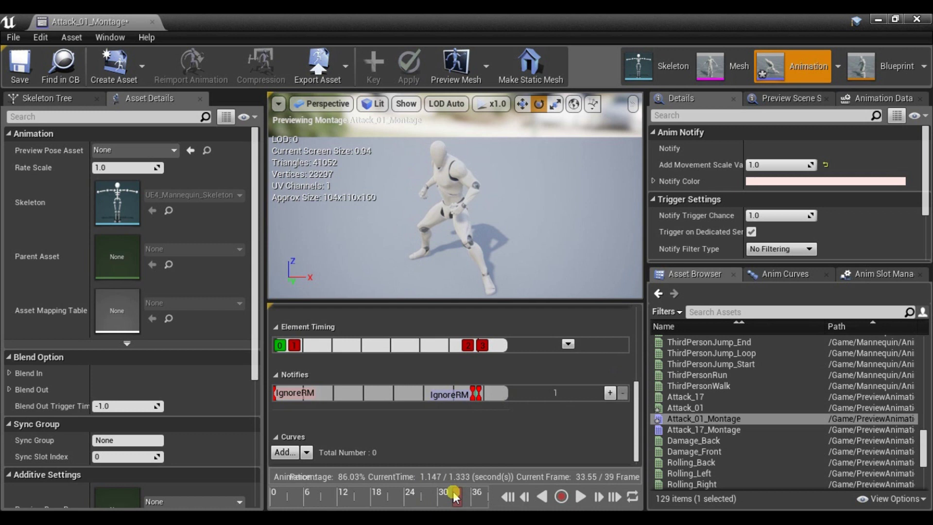
left_click_drag(458, 495, 461, 494)
left_click_drag(478, 393, 511, 393)
left_click_drag(464, 490, 467, 493)
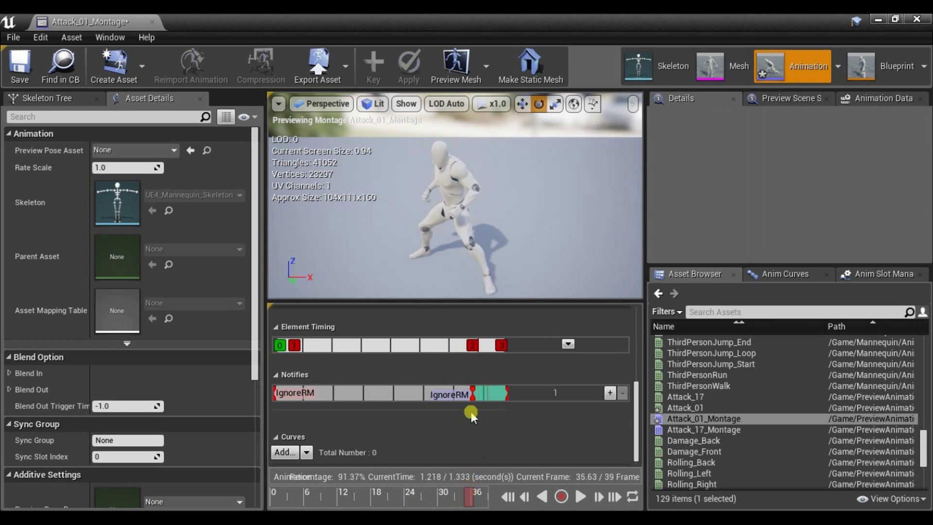
left_click_drag(473, 394, 483, 398)
Step: Add an ANS_InputBuffer-Player notify state at about frame 15 of the notify track
left_click(357, 497)
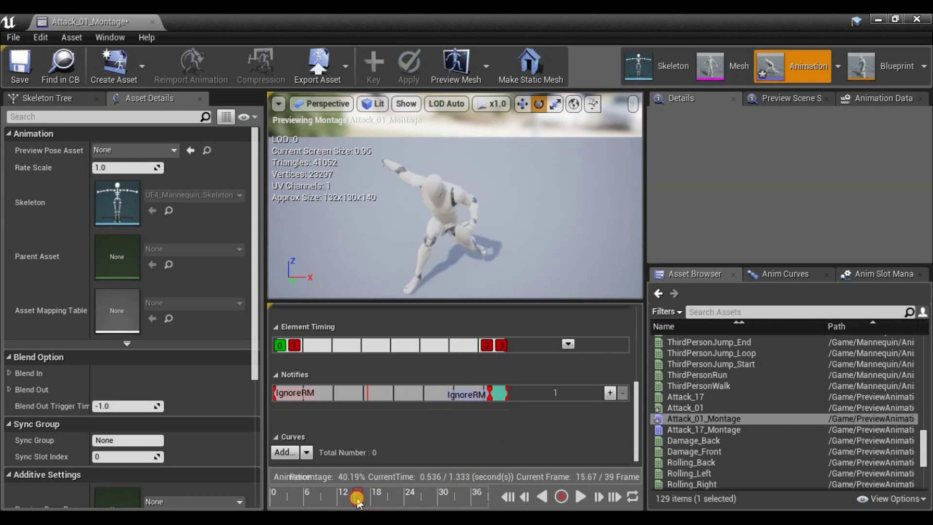
right_click(369, 398)
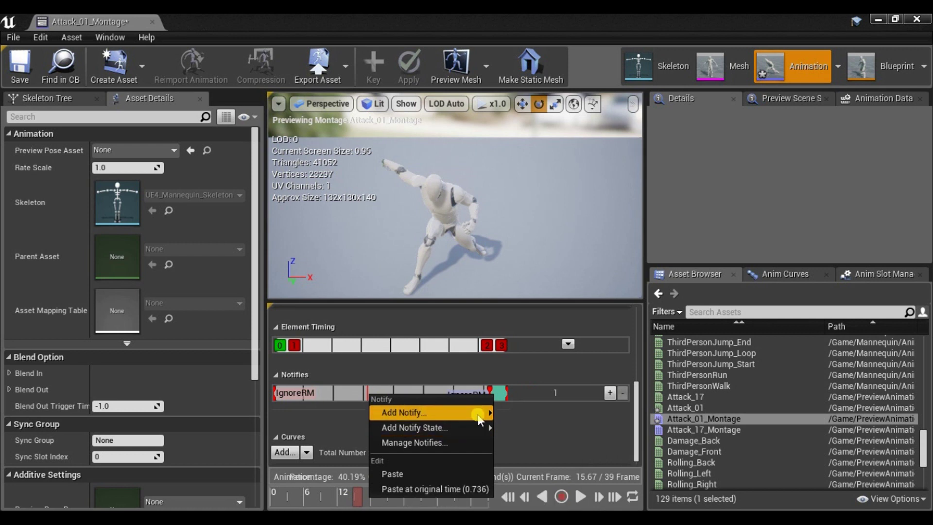
left_click(367, 393)
right_click(366, 393)
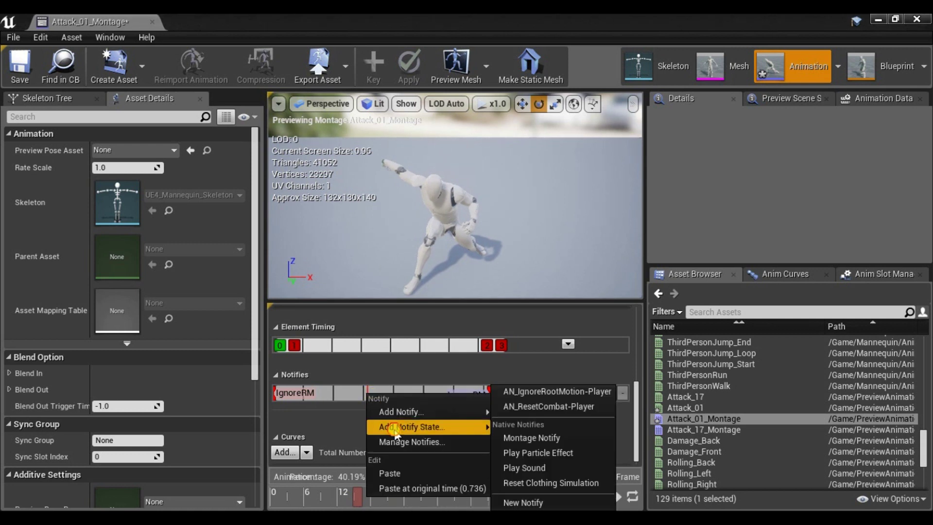
mouse_move(416, 425)
left_click(532, 379)
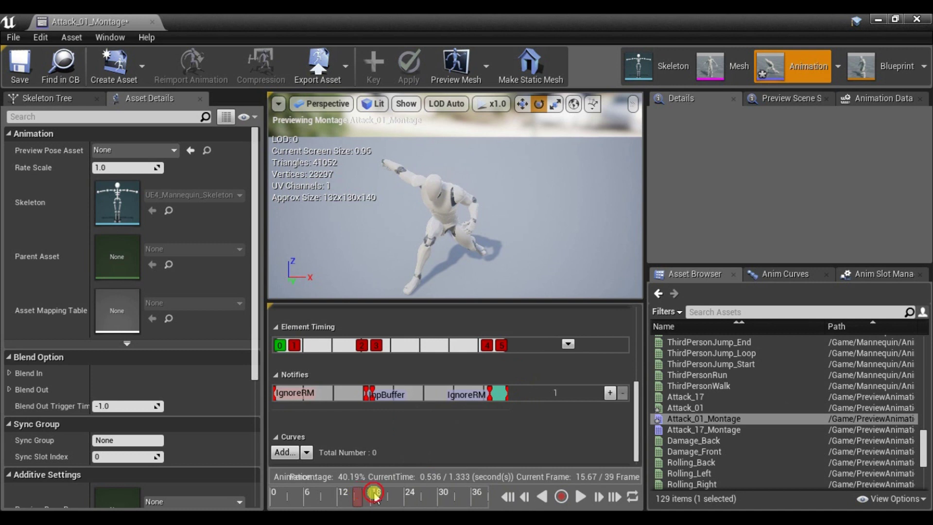
Step: Stretch the InpBuffer notify state to end at about frame 23 and check its start and end against the animation poses
left_click_drag(363, 490, 400, 490)
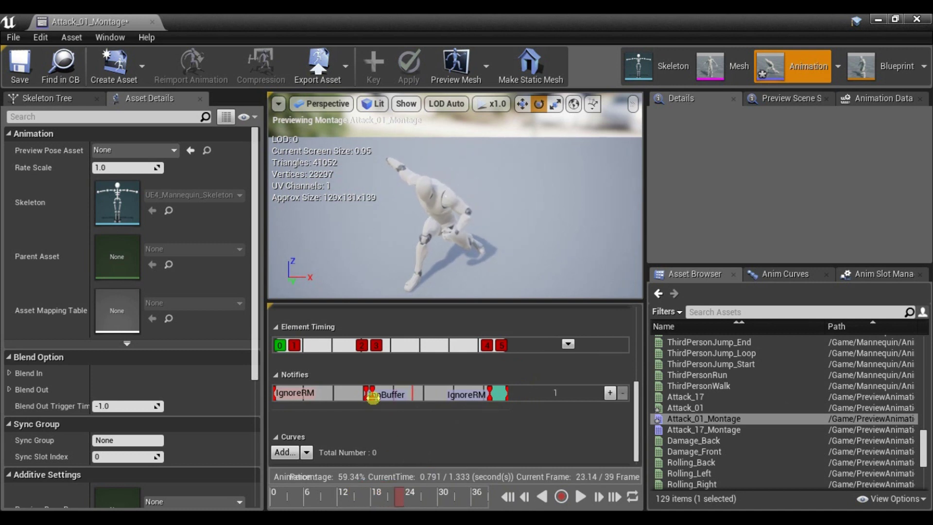
left_click_drag(372, 393, 403, 395)
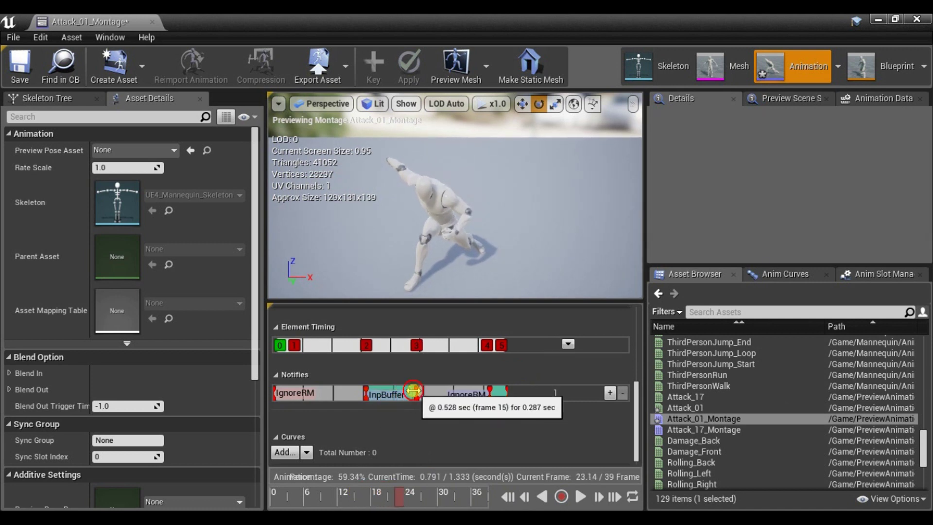
left_click_drag(409, 392, 407, 392)
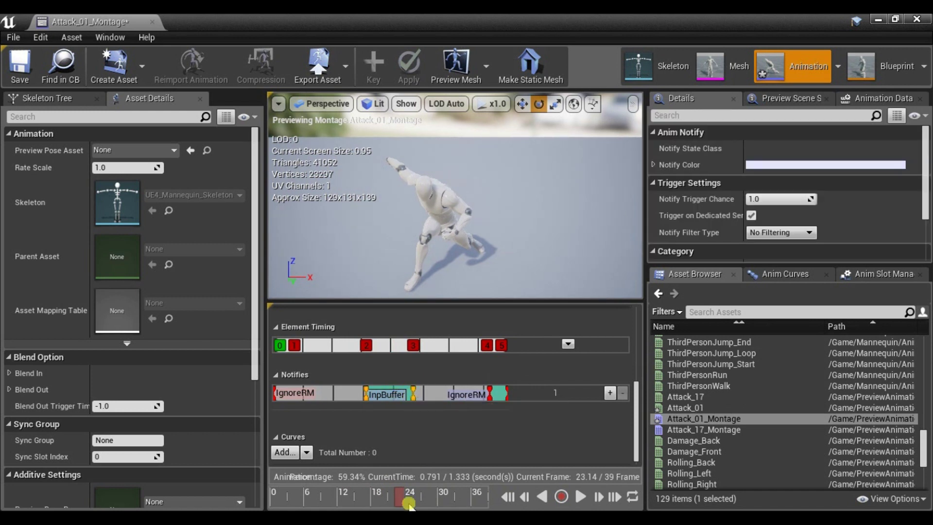
mouse_move(404, 495)
left_mouse_down()
mouse_move(372, 496)
mouse_move(400, 493)
left_mouse_up()
left_click_drag(399, 493, 364, 492)
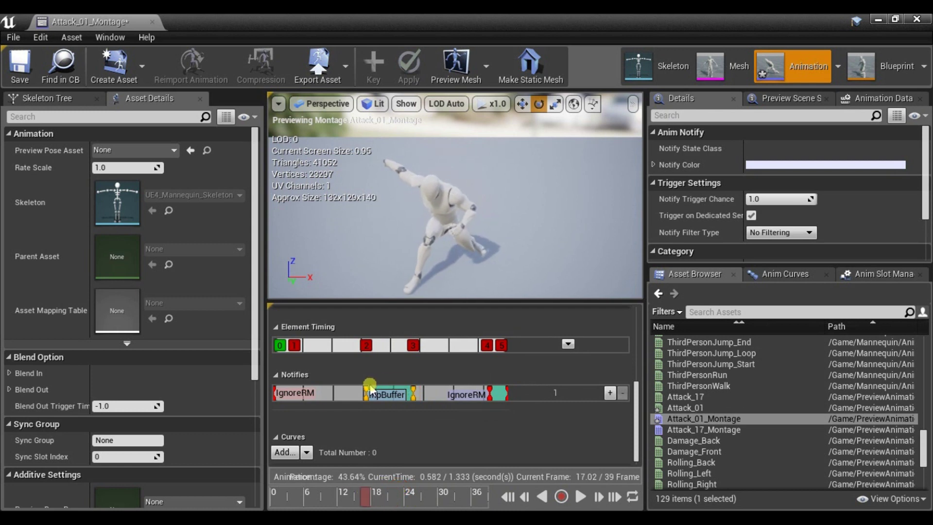
left_click(390, 396)
left_click_drag(388, 501, 403, 500)
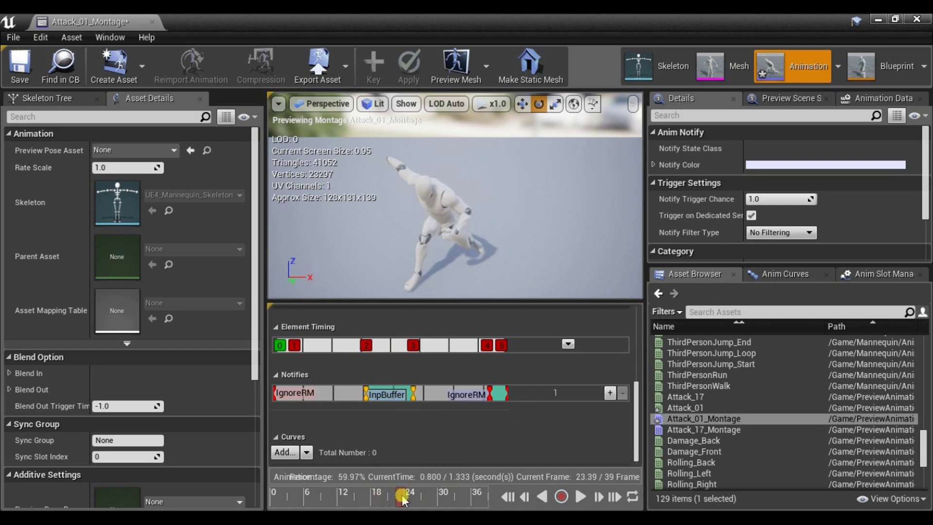
left_click(412, 393)
mouse_move(404, 494)
left_mouse_down()
mouse_move(357, 495)
mouse_move(401, 502)
left_mouse_up()
Step: Add a second notify track and place an ANS_HitBox notify state on it at about frame 13
left_click(609, 393)
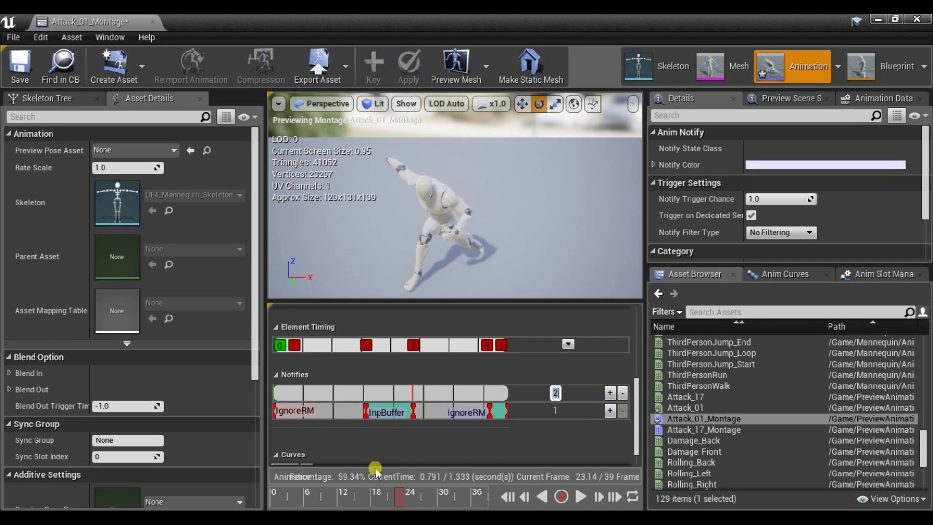
left_click_drag(390, 501, 347, 495)
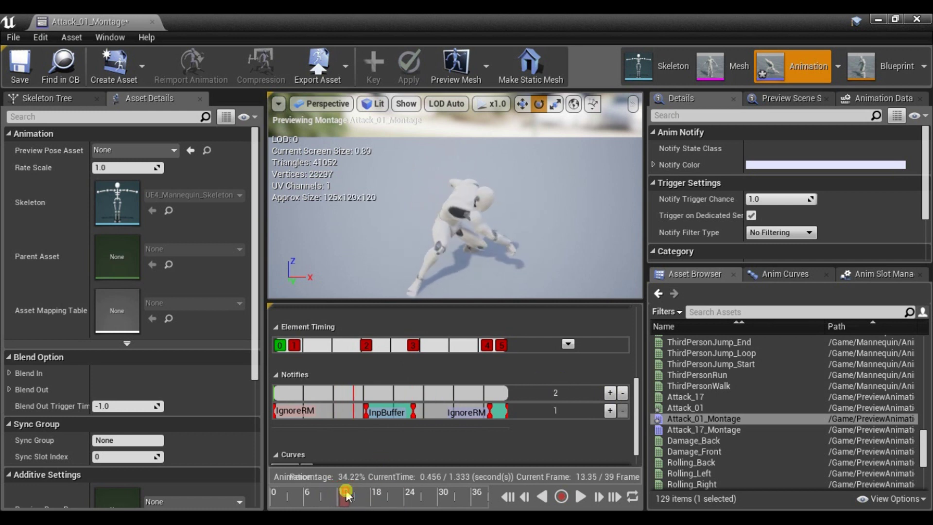
right_click(354, 392)
mouse_move(389, 425)
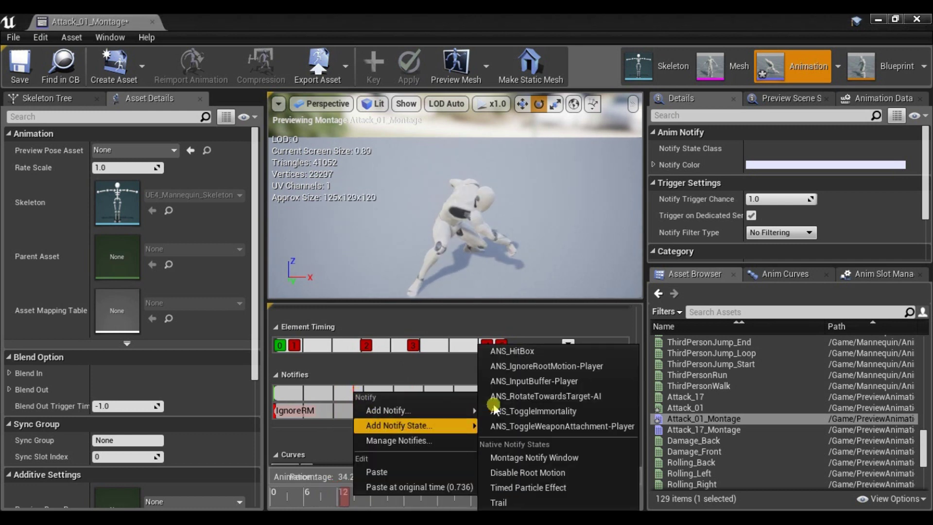
left_click(529, 357)
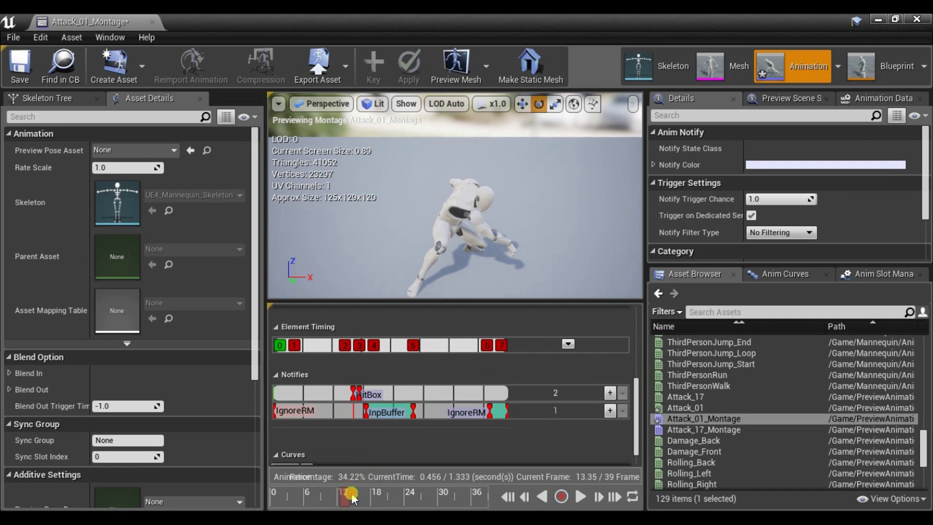
Step: Stretch the HitBox notify state to end at about frame 17, and save the Attack_01 montage
left_click_drag(352, 492, 365, 497)
left_click_drag(360, 393, 372, 392)
left_click(343, 365)
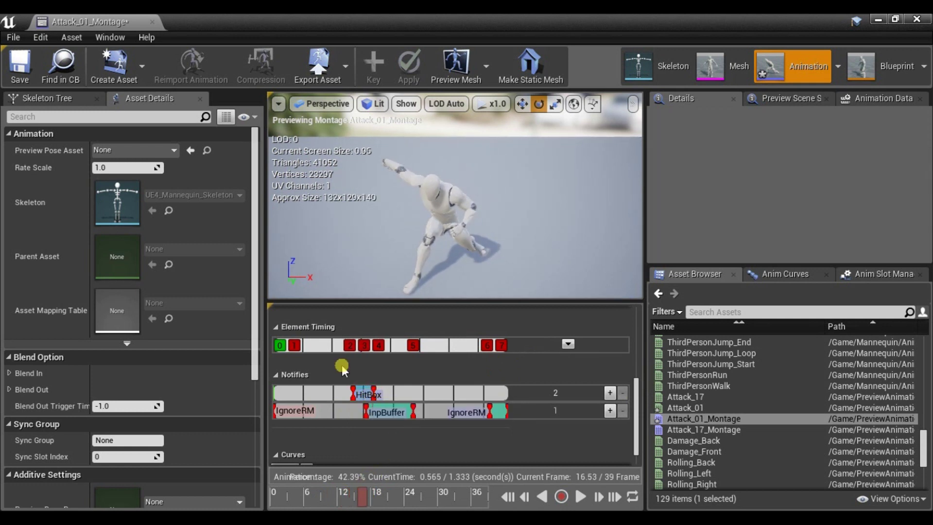
left_click(21, 68)
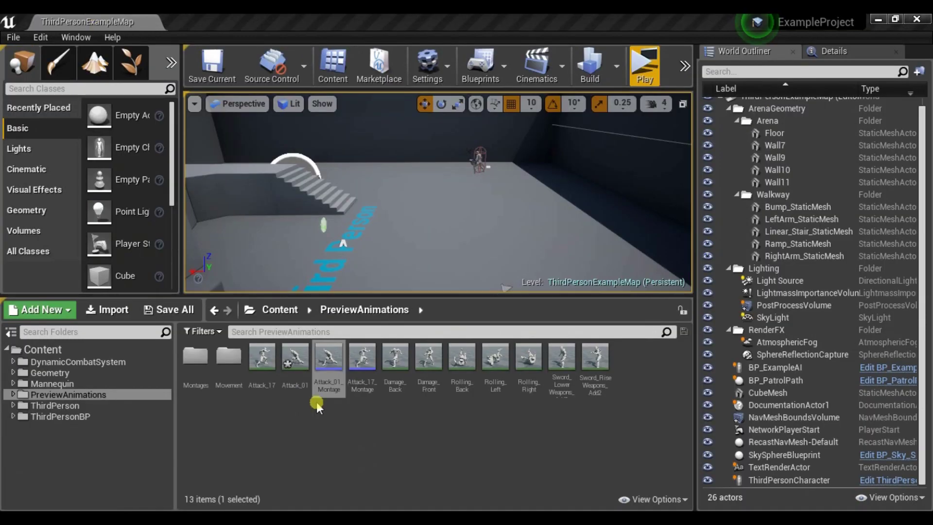
Step: Open Attack_17_Montage to examine its notify setup, and close it to return to the level editor
left_click(363, 360)
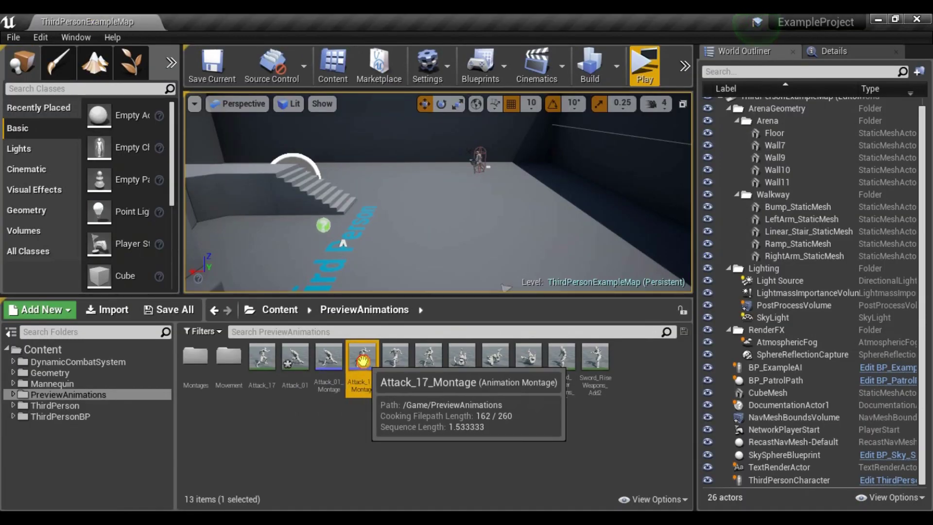
double_click(364, 360)
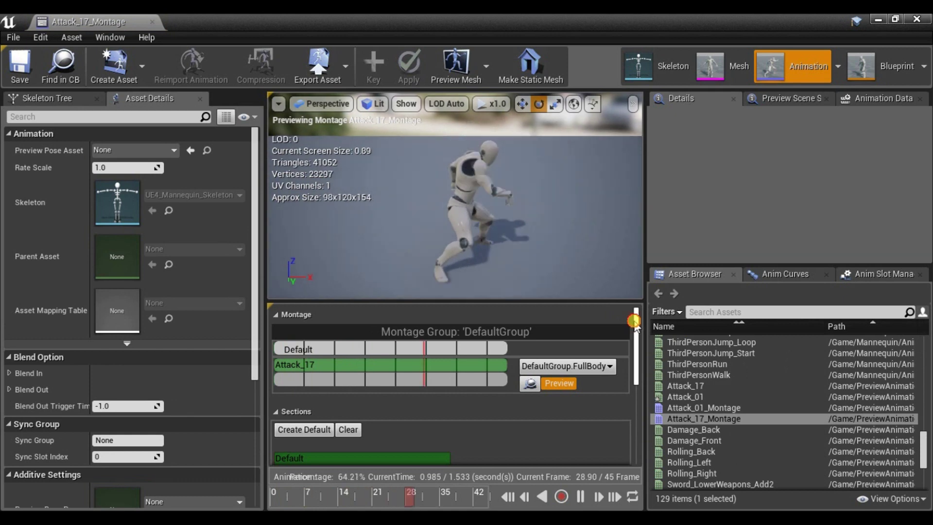
left_click_drag(635, 322, 635, 410)
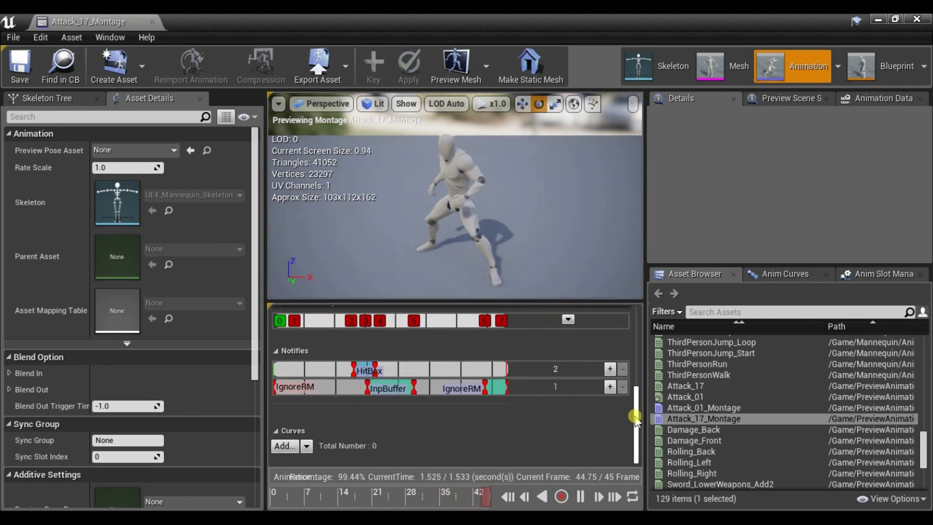
left_click(120, 21)
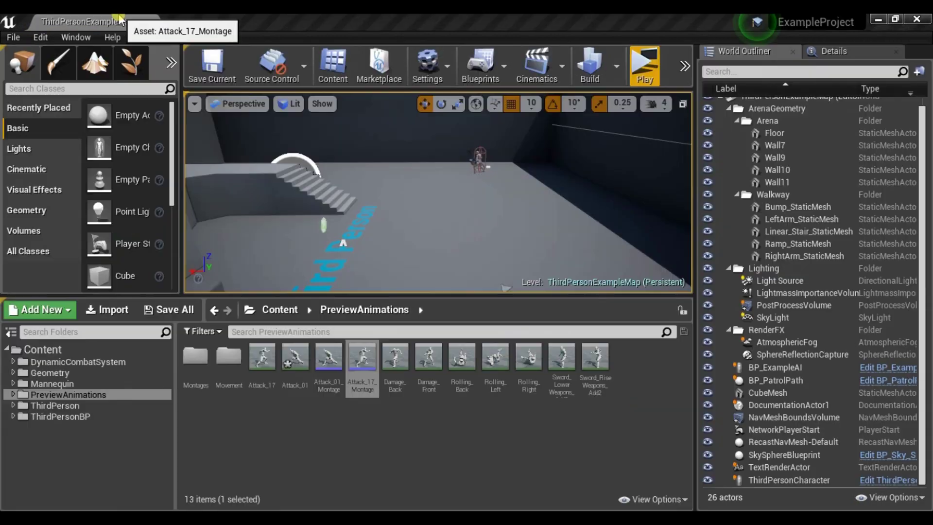
Step: Open the DT_CombatCharacter data table in DynamicCombatSystem/General/DataTables and select its HeavyAttack row
left_click(113, 365)
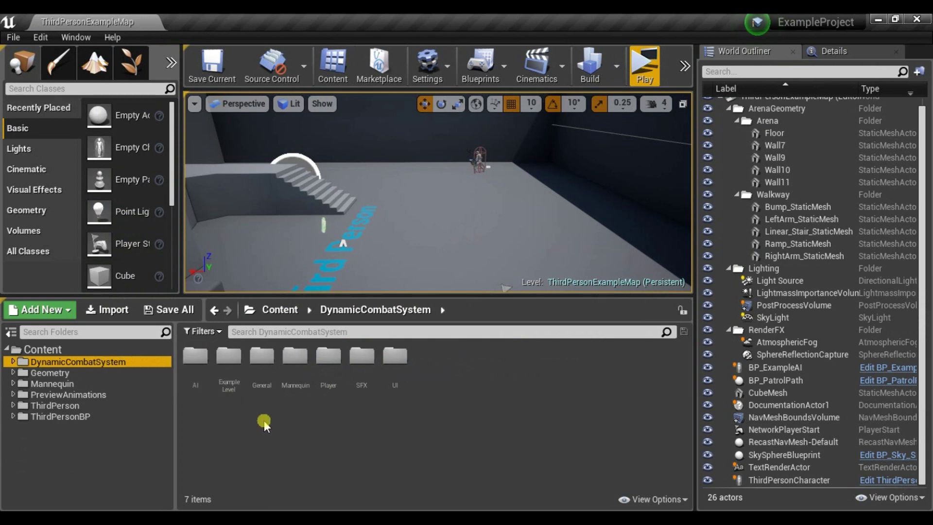
double_click(261, 359)
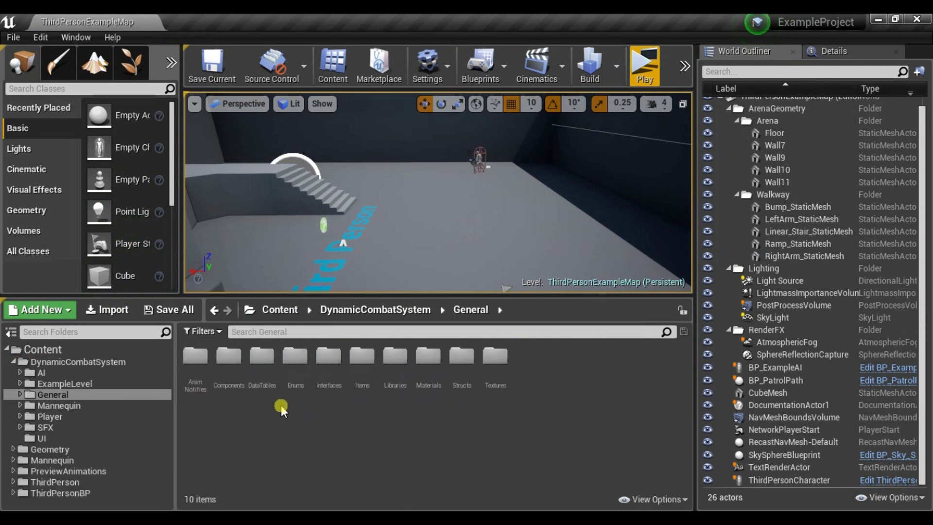
double_click(262, 357)
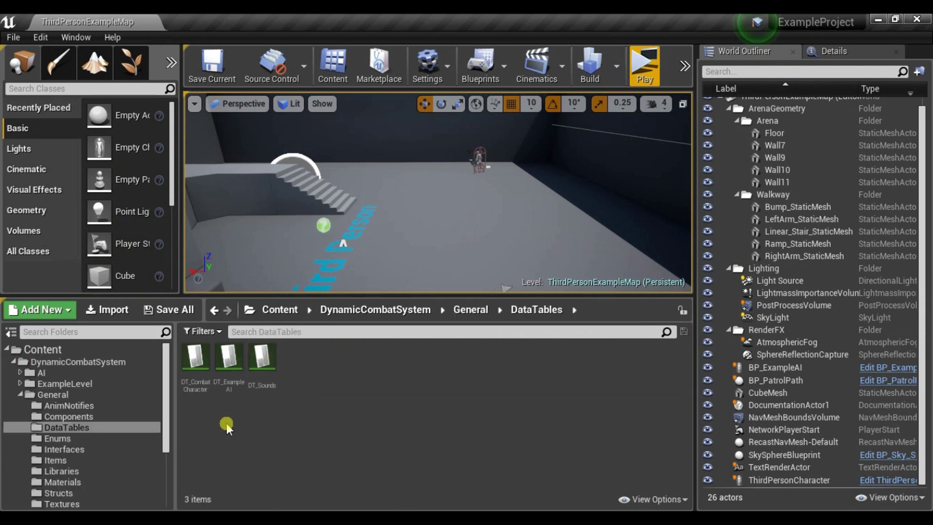
double_click(191, 382)
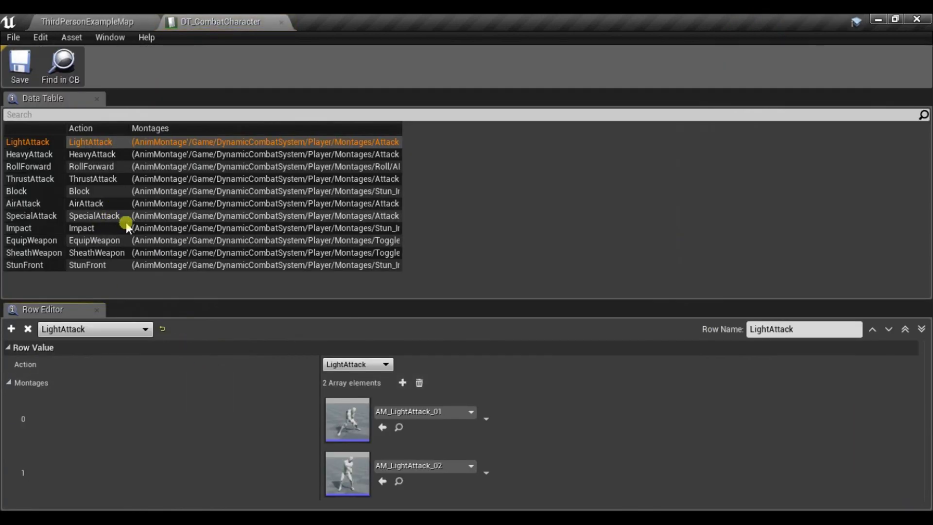
left_click(108, 157)
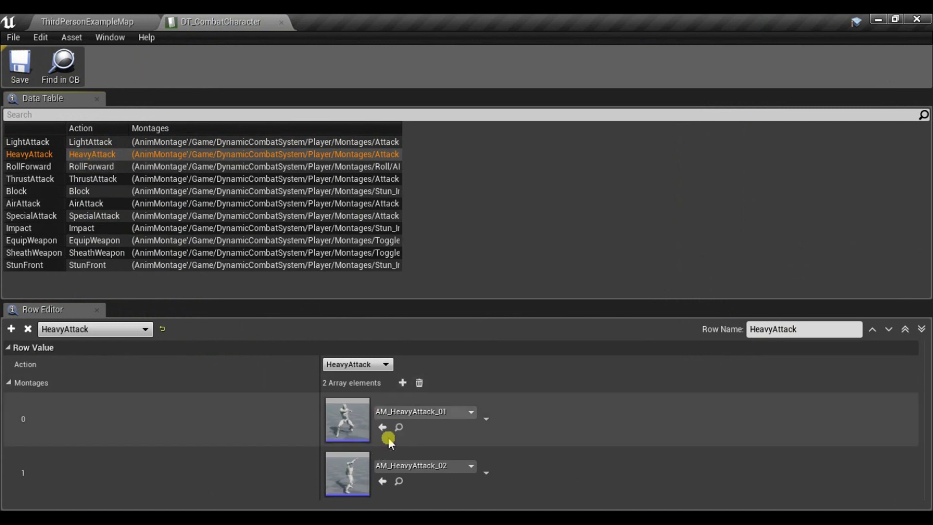
Step: Replace the two HeavyAttack montages with Attack_01_Montage and Attack_17_Montage from the PreviewAnimations folder
left_click(127, 21)
scroll(77, 457, "down", 3)
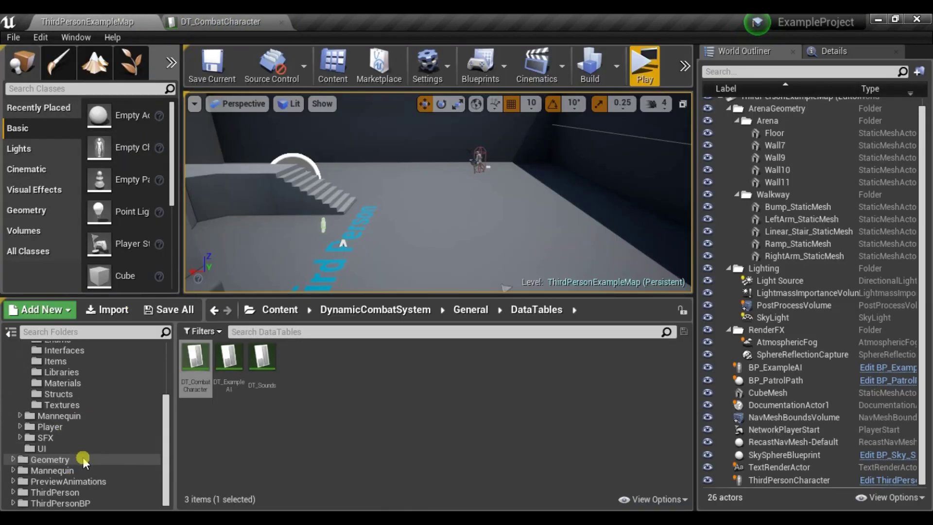
left_click(90, 482)
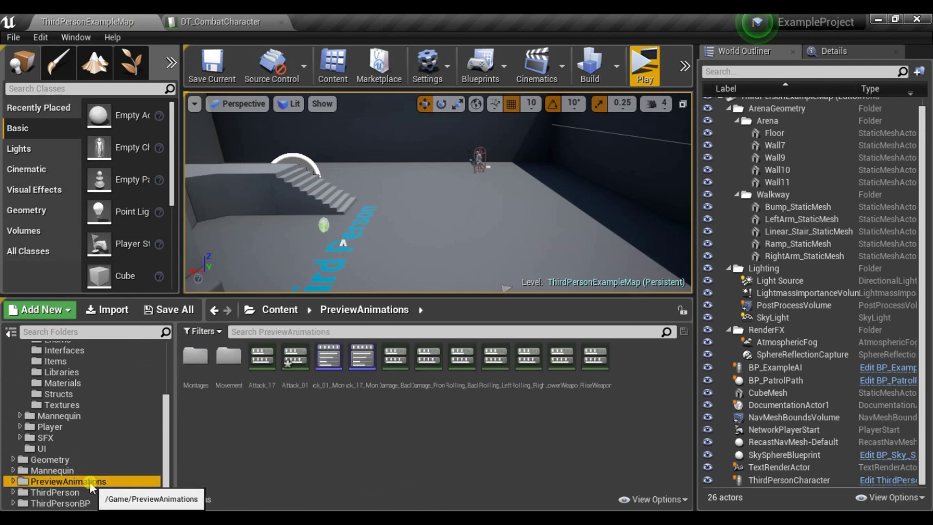
left_click(329, 358)
left_click(221, 21)
left_click(384, 427)
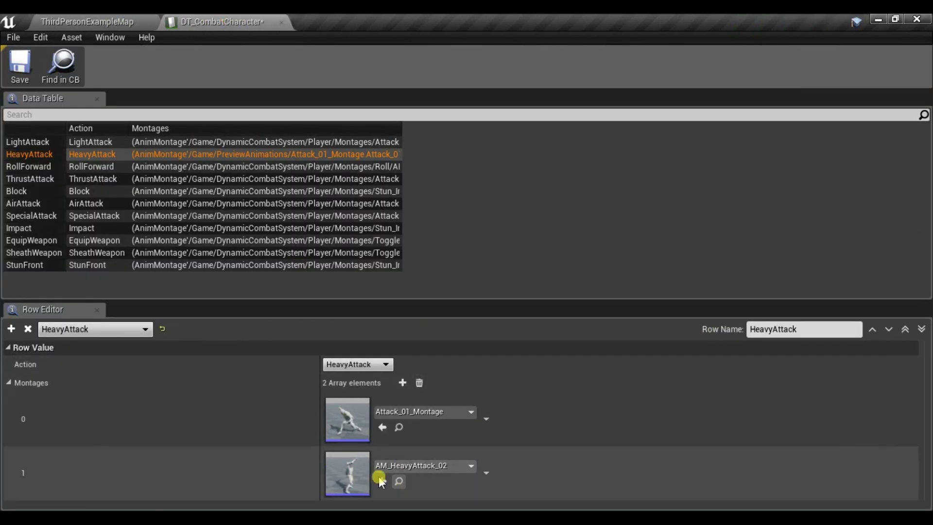
left_click(383, 480)
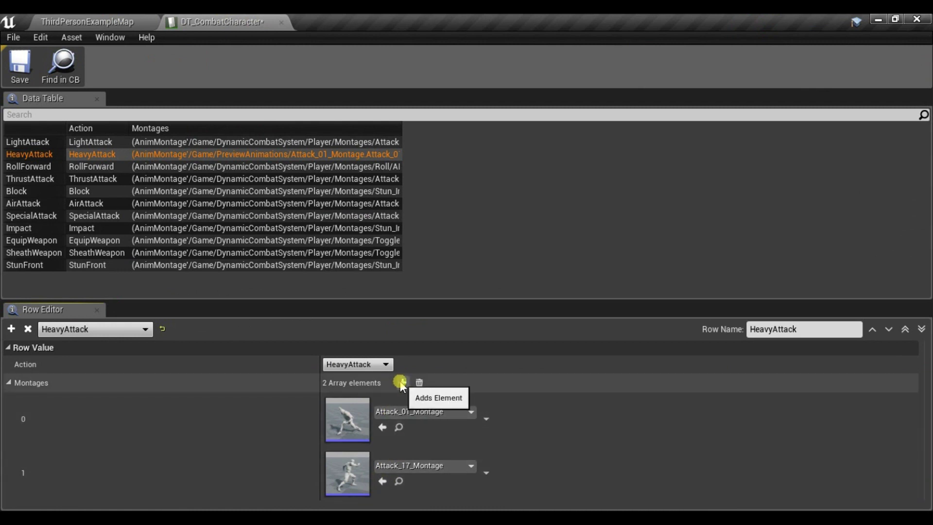
left_click(401, 383)
scroll(413, 452, "down", 2)
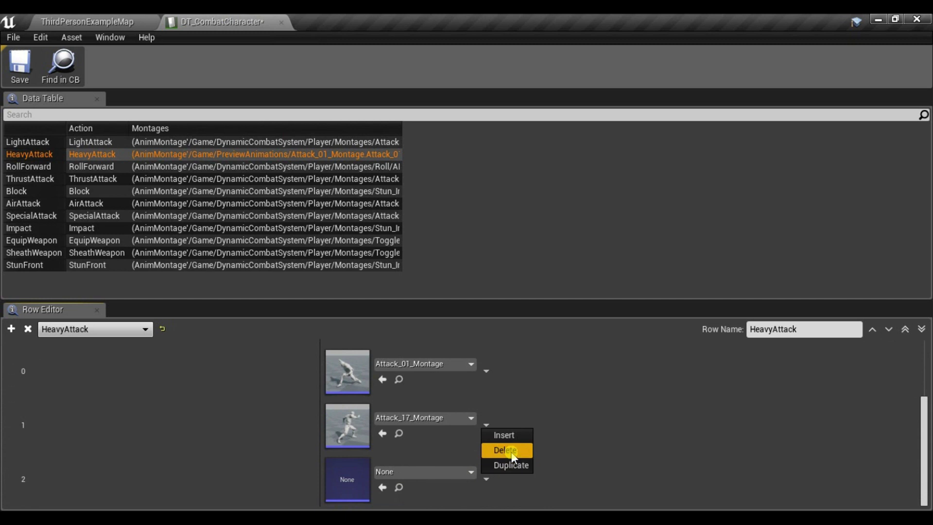
left_click(503, 449)
Step: Save the DT_CombatCharacter data table and start a standalone play session of ThirdPersonExampleMap
left_click(20, 65)
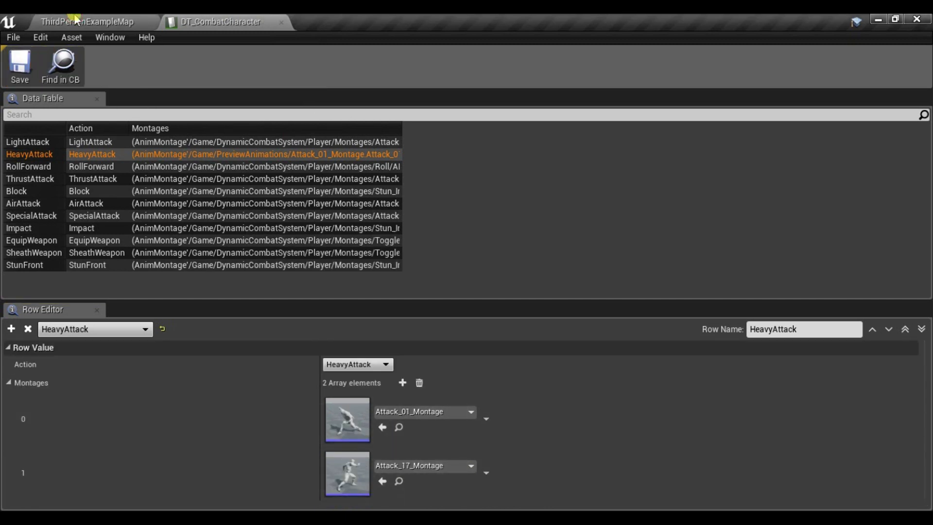
left_click(62, 22)
left_click(636, 68)
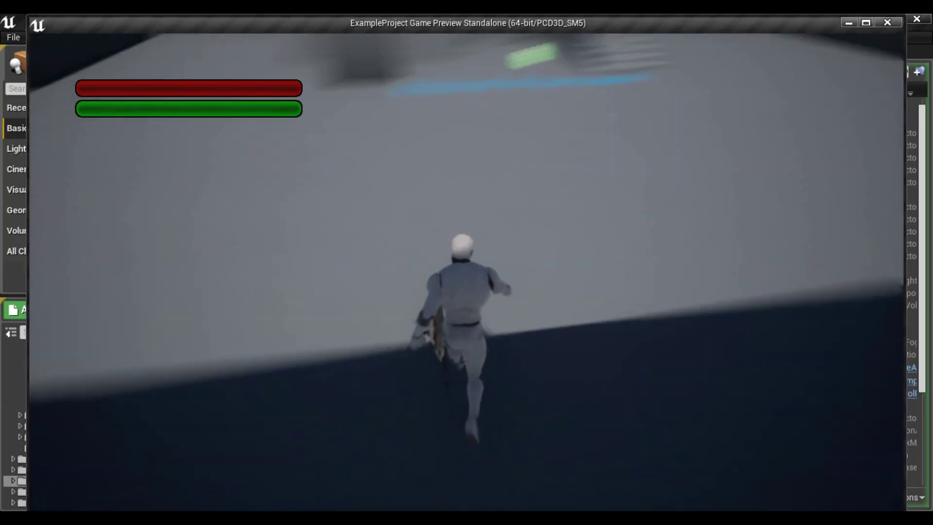
Step: Playtest the character's attacks and rolls against the enemy AI, and end the play session
key("w")
key("Tab")
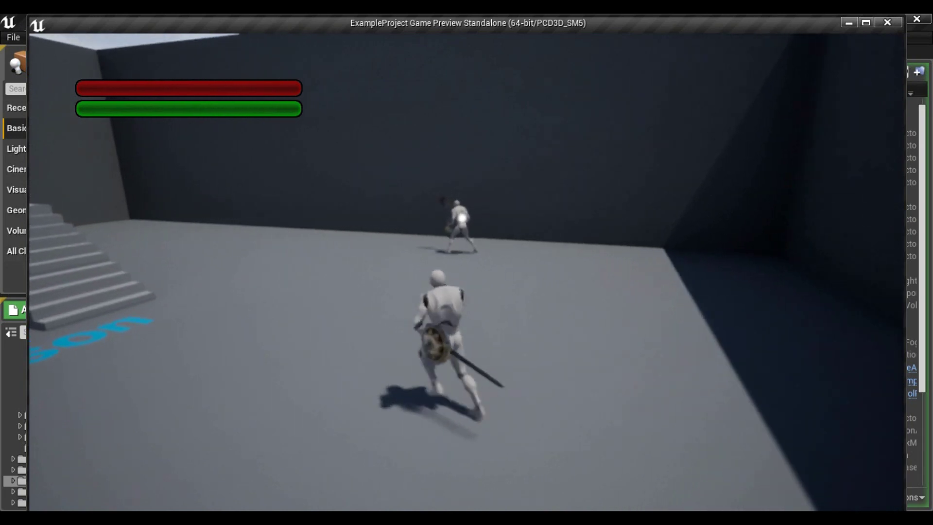
key("space")
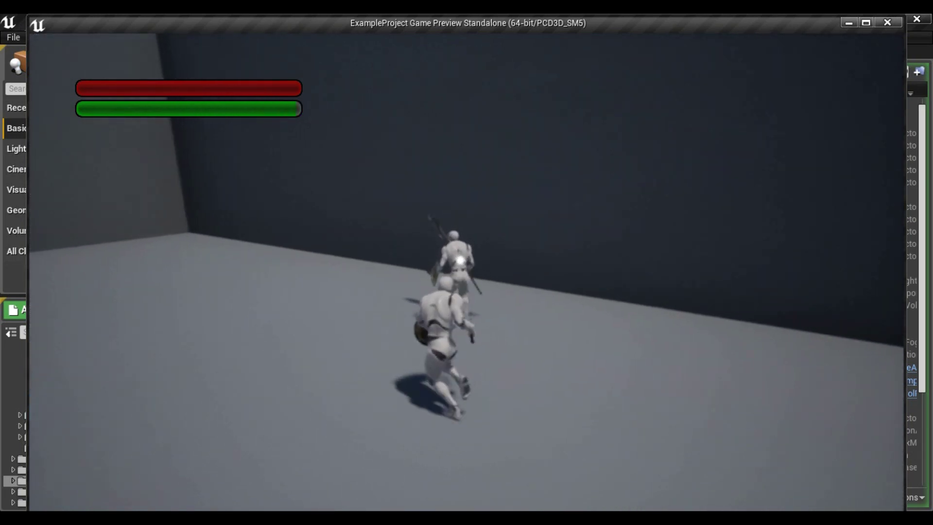
key("space")
key("w")
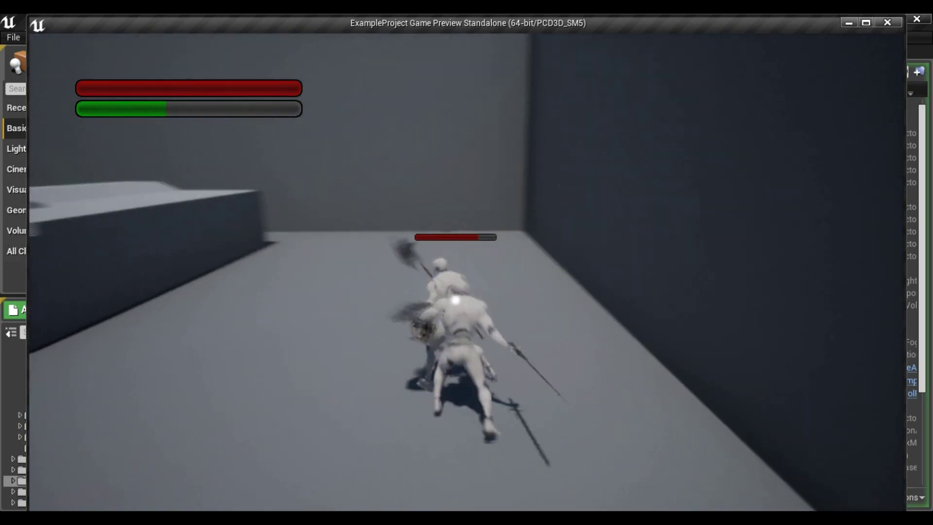
key("space")
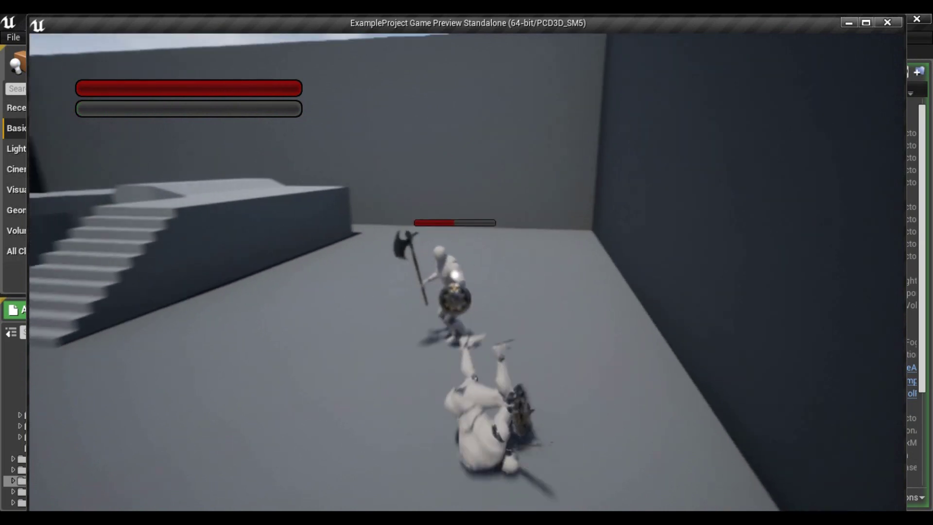
key("w")
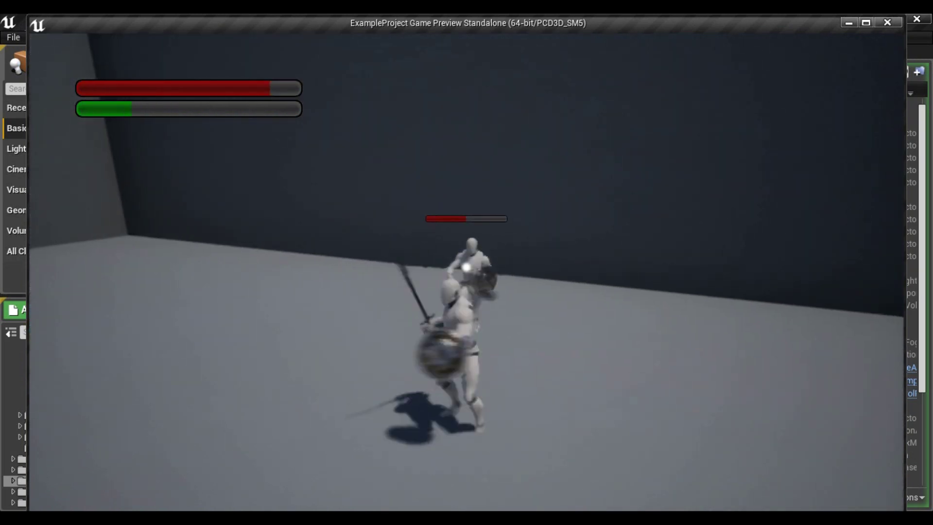
key("s")
key("space")
key("w")
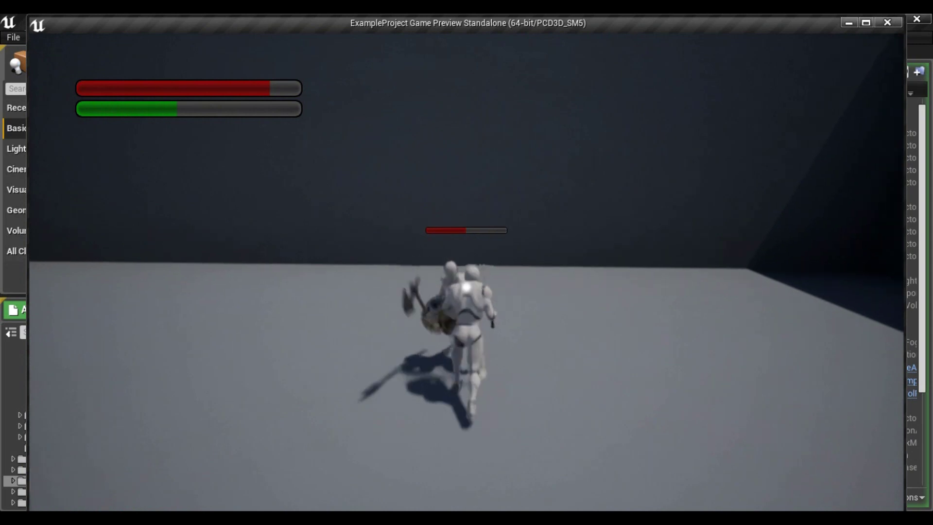
key("Escape")
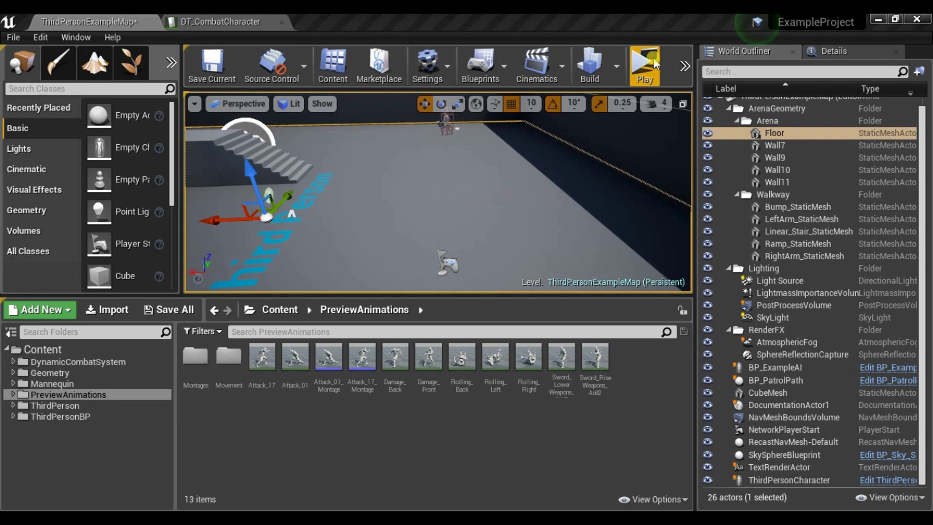
Step: Play the level again to test the character's rolls, and end the play session
left_click(653, 57)
key("w")
key("space")
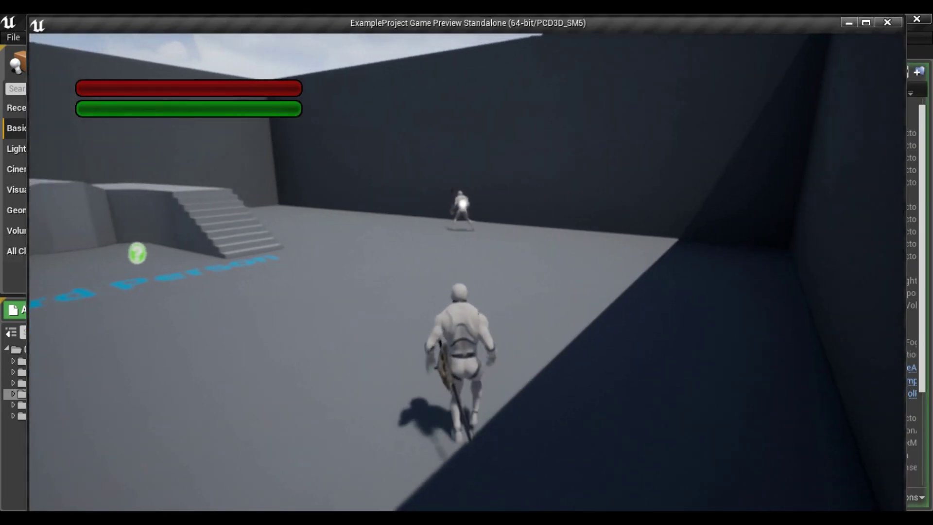
key("a")
key("space")
key("space")
key("space")
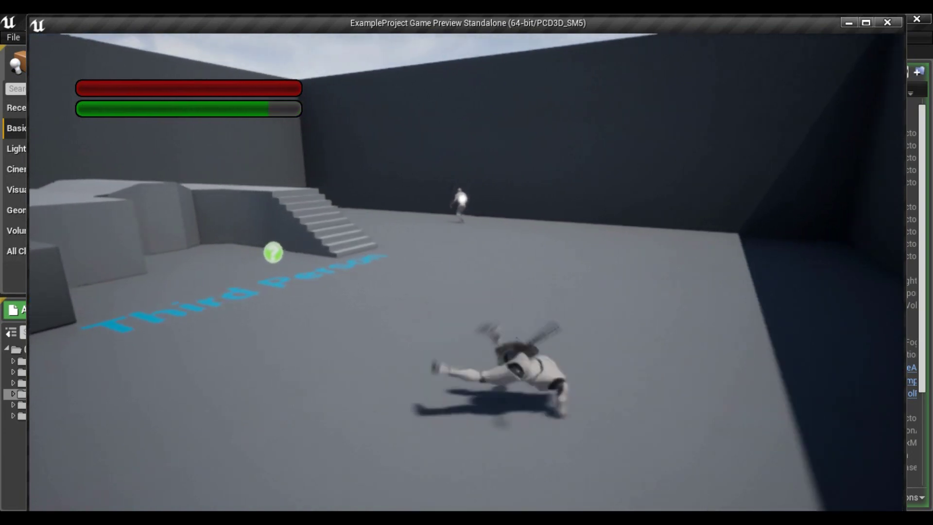
key("space")
key("space")
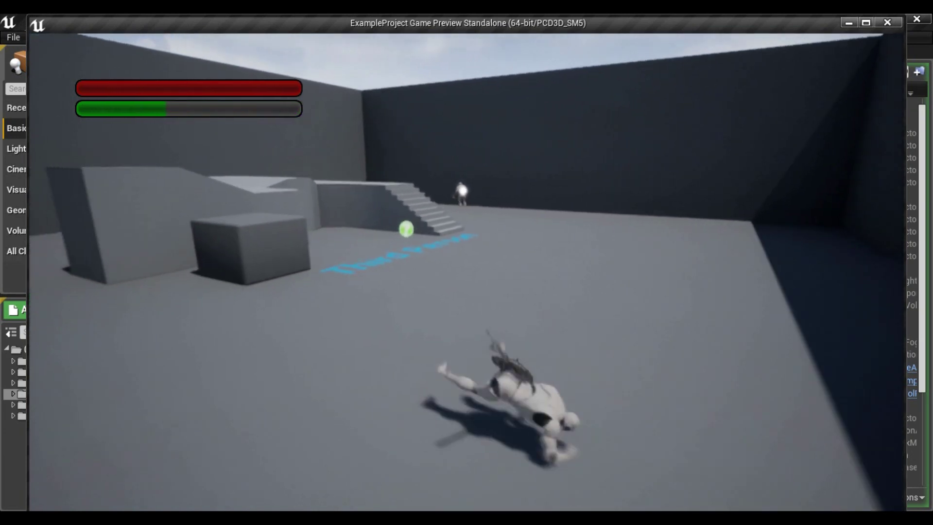
key("Escape")
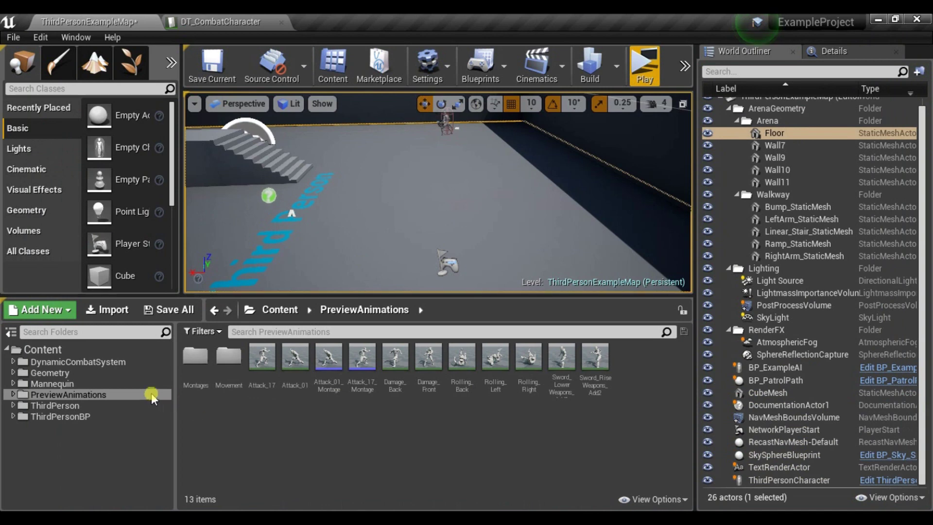
Step: Check the EnableRootMotion setting of the Rolling_Back, Rolling_Left and Rolling_Right animations, and return to the level editor
left_click(468, 378)
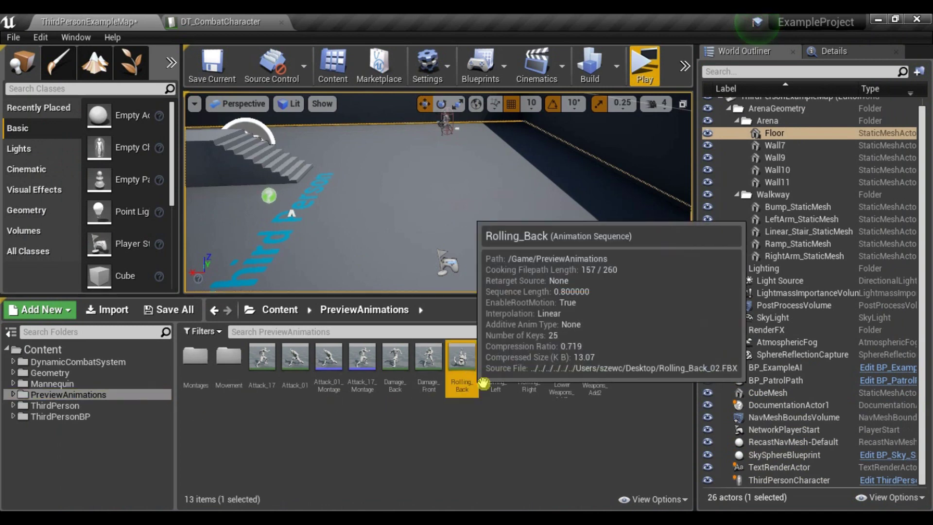
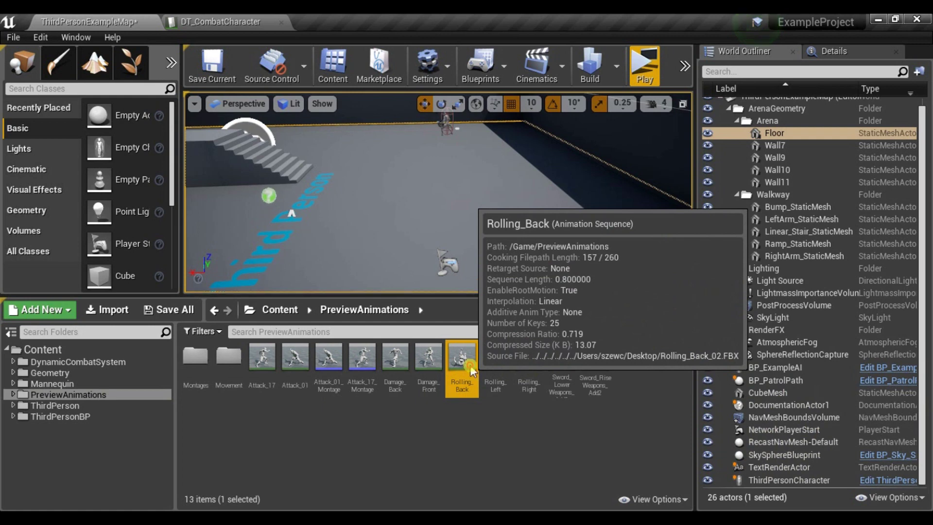
double_click(471, 368)
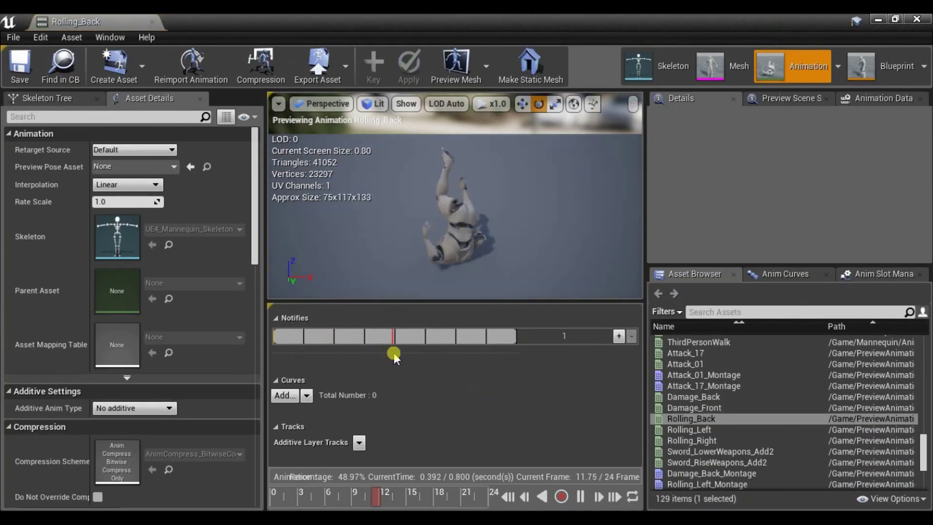
scroll(131, 341, "down", 5)
left_click(97, 375)
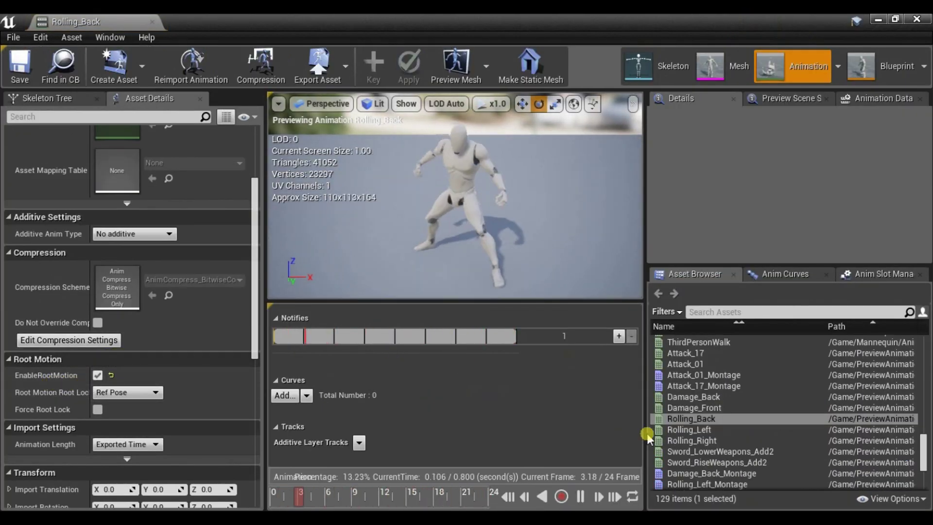
double_click(680, 430)
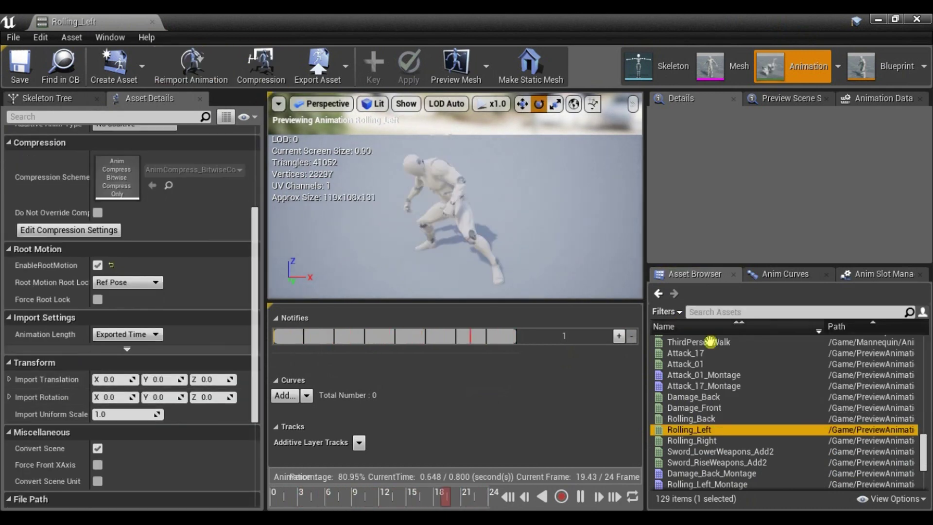
double_click(686, 441)
middle_click(124, 20)
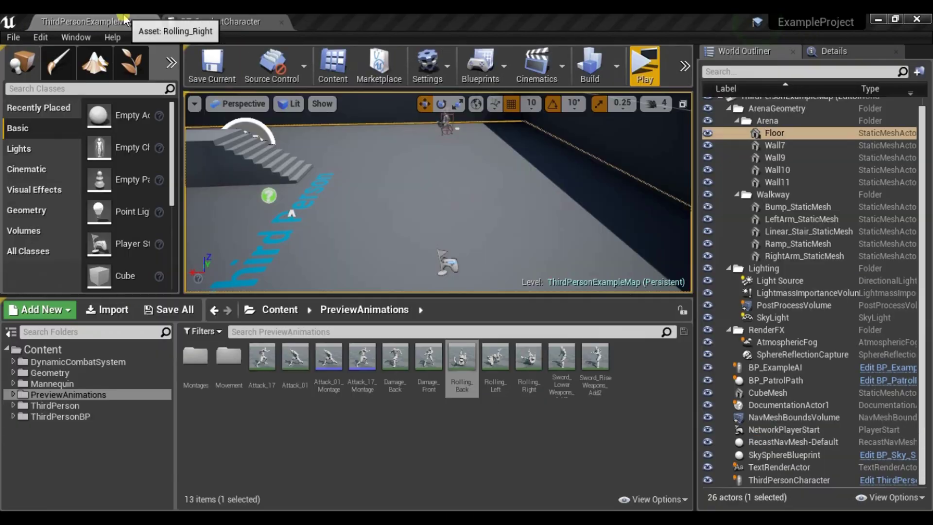
Step: Create an AnimMontage from Rolling_Back, open it and set its slot to DefaultGroup.FullBody
right_click(461, 362)
mouse_move(508, 132)
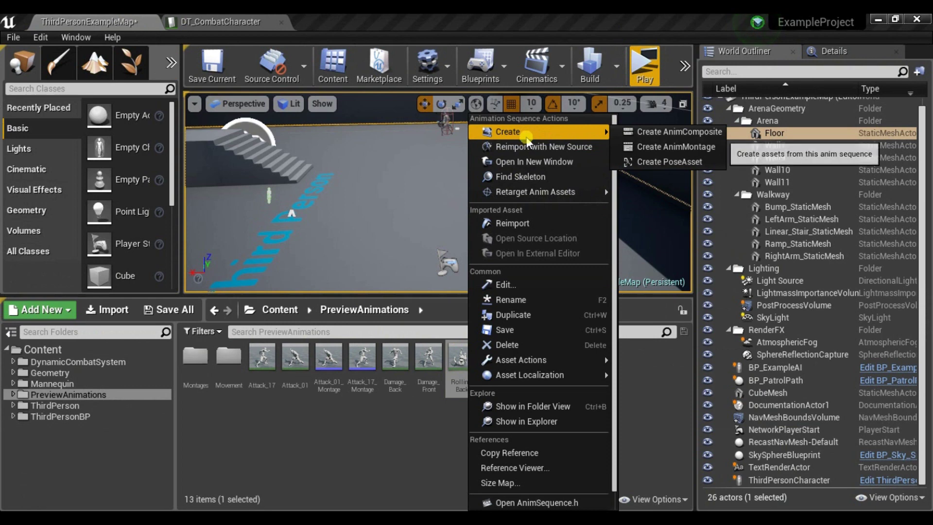
left_click(654, 147)
double_click(495, 360)
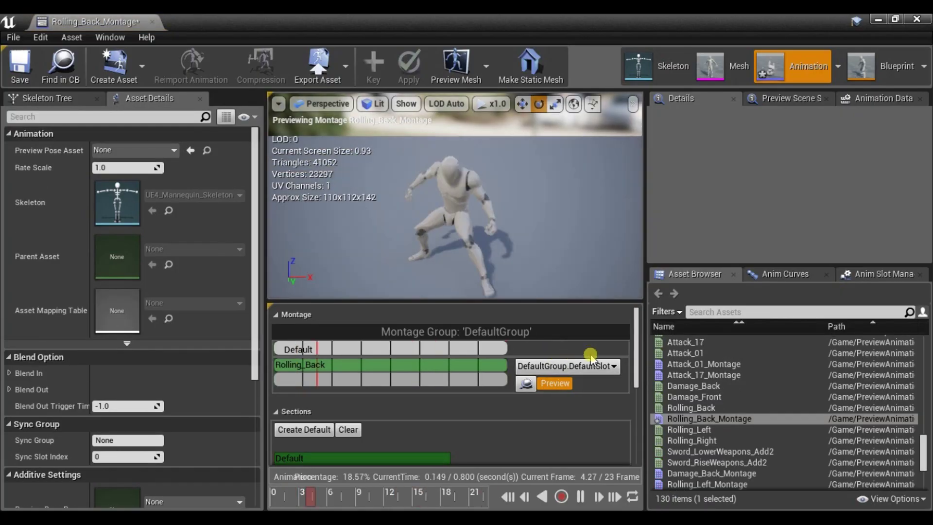
left_click(579, 367)
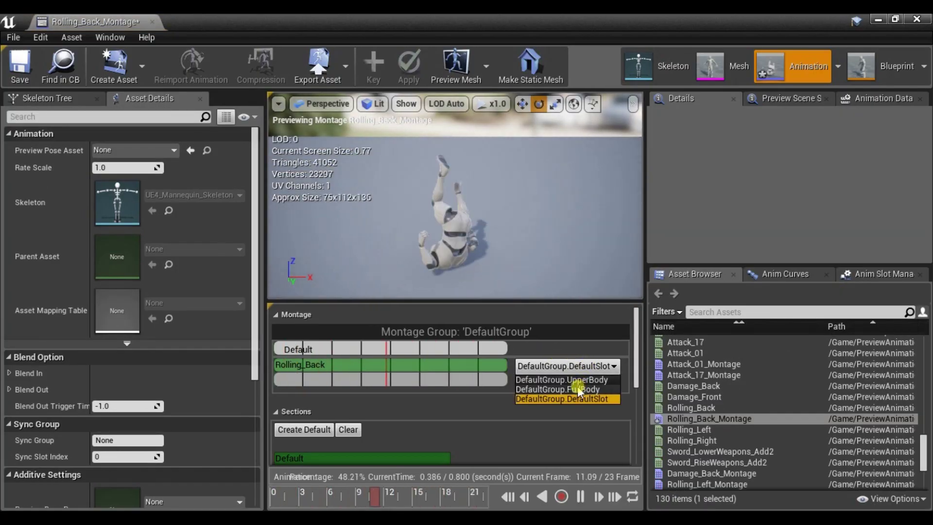
left_click(578, 387)
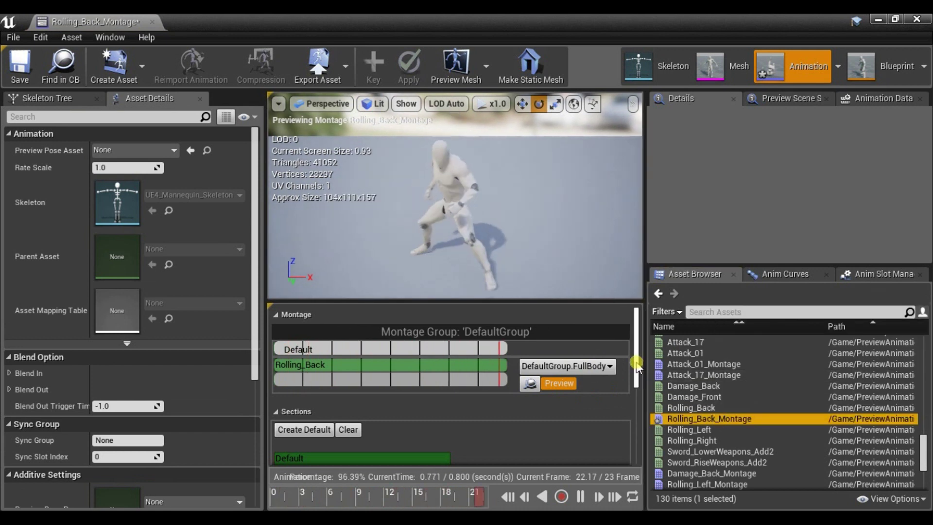
Step: Add an IgnoreRM notify at about frame 3 on the notify track of the Rolling_Back montage
scroll(562, 444, "down", 5)
right_click(298, 389)
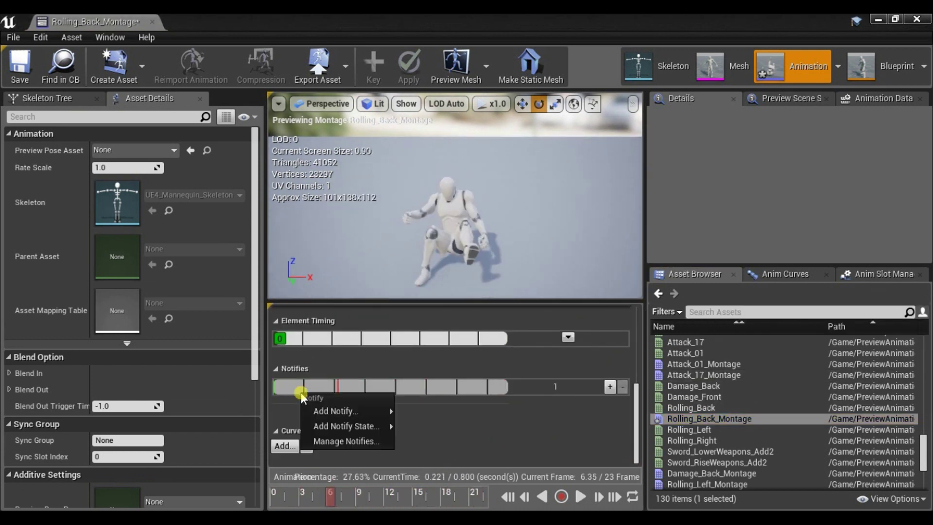
mouse_move(335, 411)
left_click(506, 391)
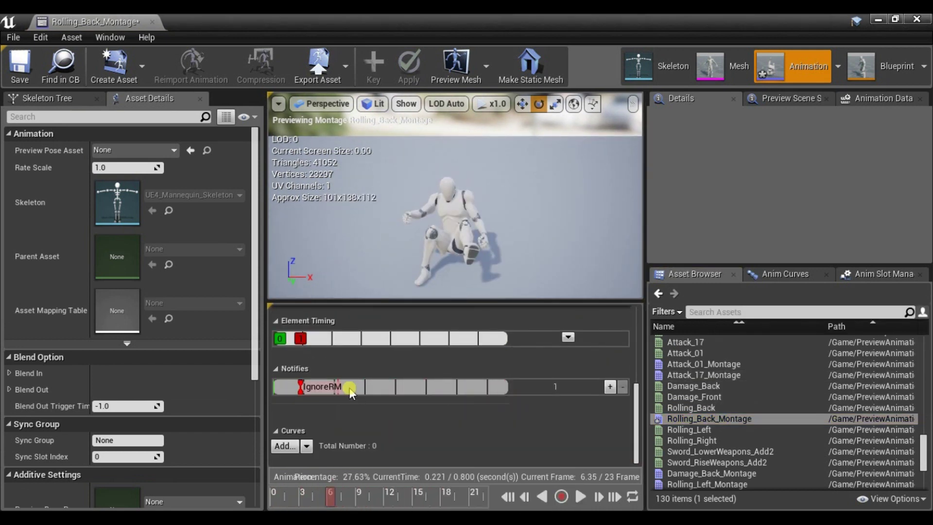
Step: Move the IgnoreRM notify to the start of the Rolling_Back montage and set its Add Movement Scale Value to 1.0
left_click_drag(340, 387, 279, 384)
left_click(278, 384)
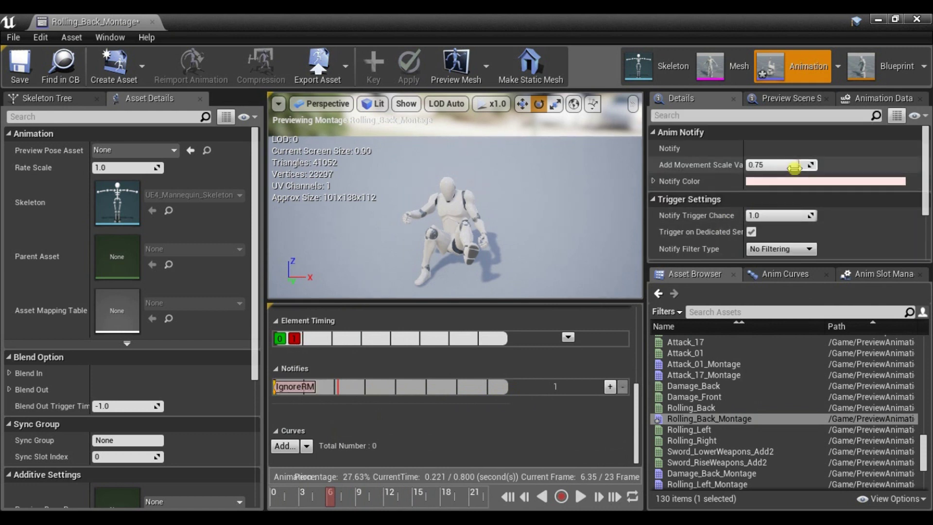
left_click_drag(787, 167, 799, 166)
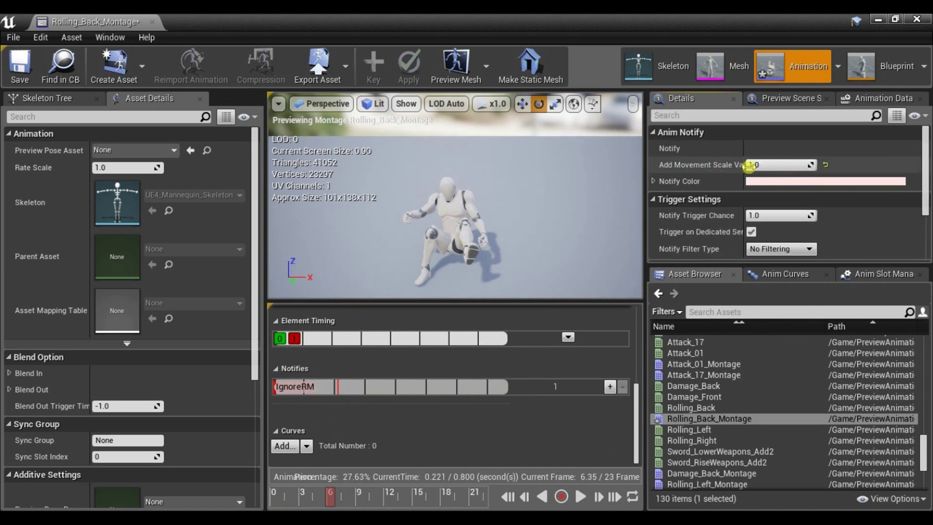
Step: Add a second ANS_IgnoreRootMotion-Player notify state running from about frame 21 to the end of the montage
right_click(476, 383)
mouse_move(504, 414)
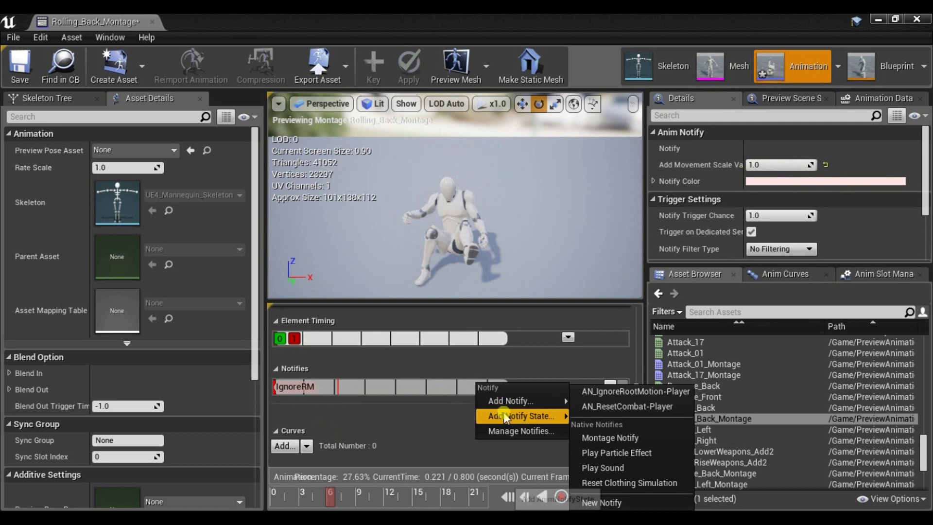
left_click(632, 366)
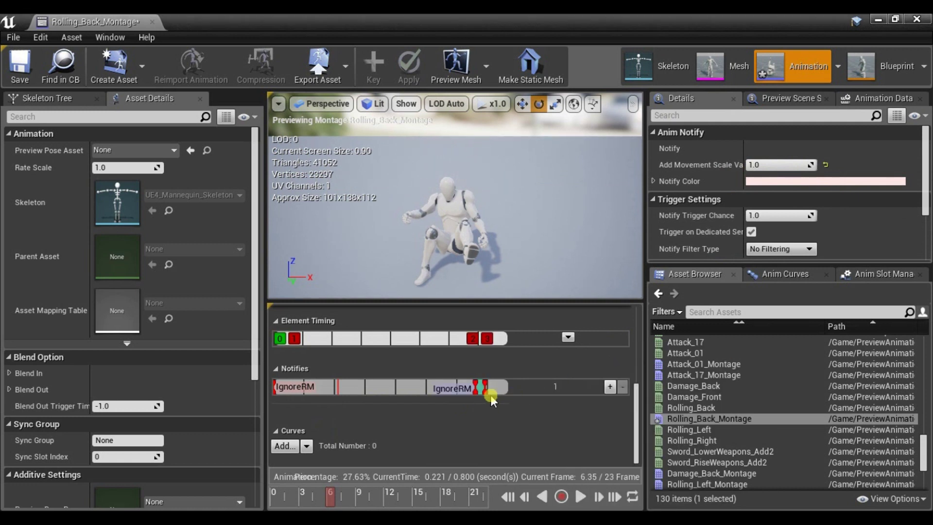
left_click_drag(487, 391, 507, 387)
left_click_drag(446, 503, 461, 505)
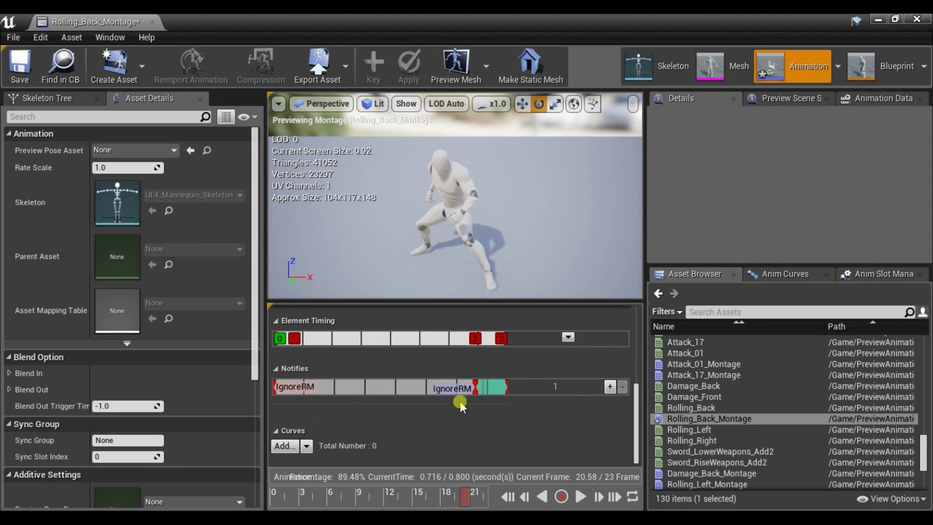
left_click_drag(477, 387, 484, 387)
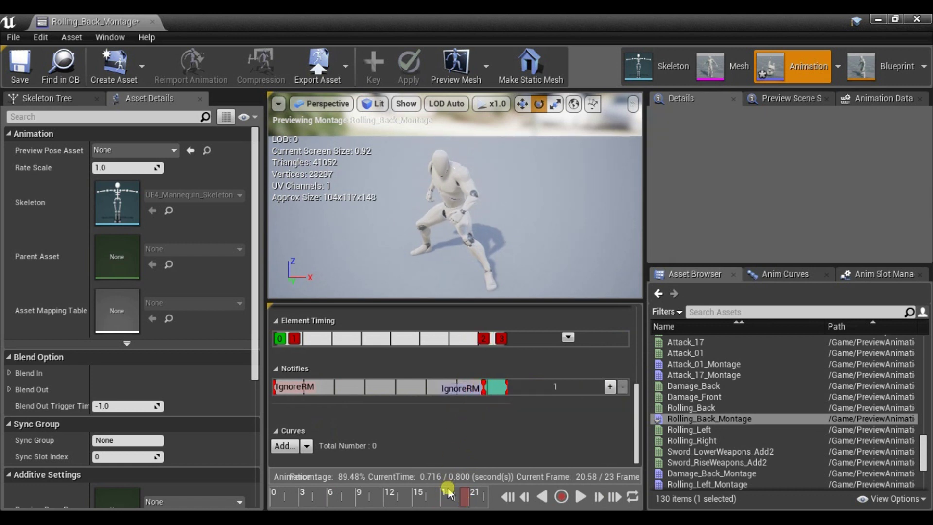
Step: Add an ANS_InputBuffer-Player notify state from about frame 11 to about frame 16 on the same notify track
left_click_drag(448, 493, 378, 506)
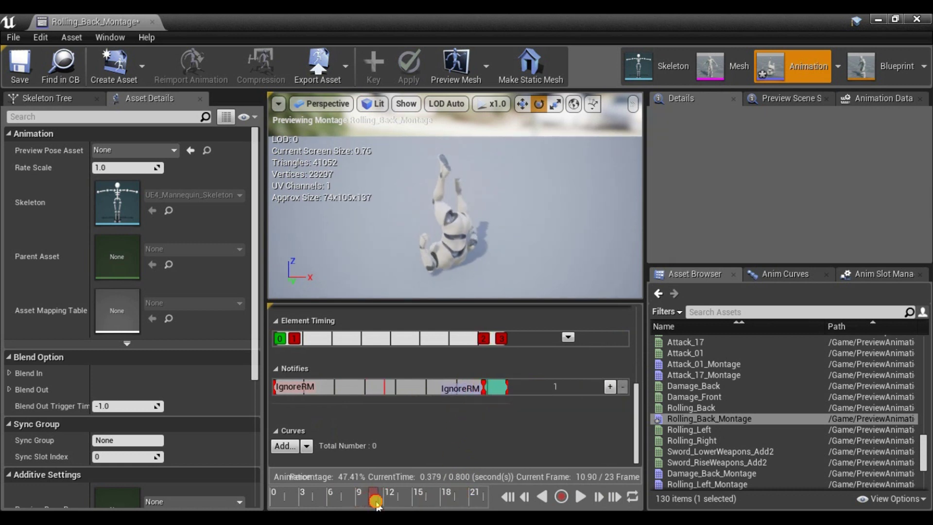
right_click(389, 384)
mouse_move(428, 417)
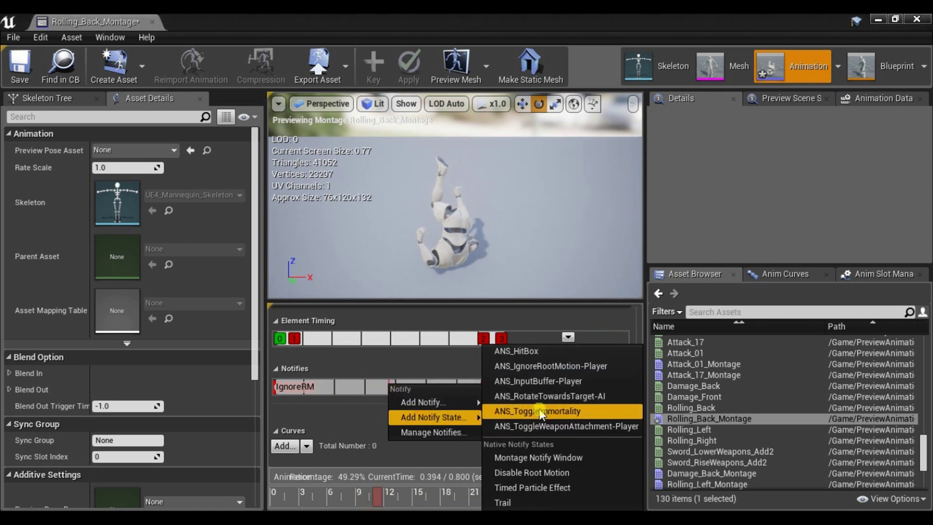
left_click(547, 383)
left_click_drag(384, 501, 427, 501)
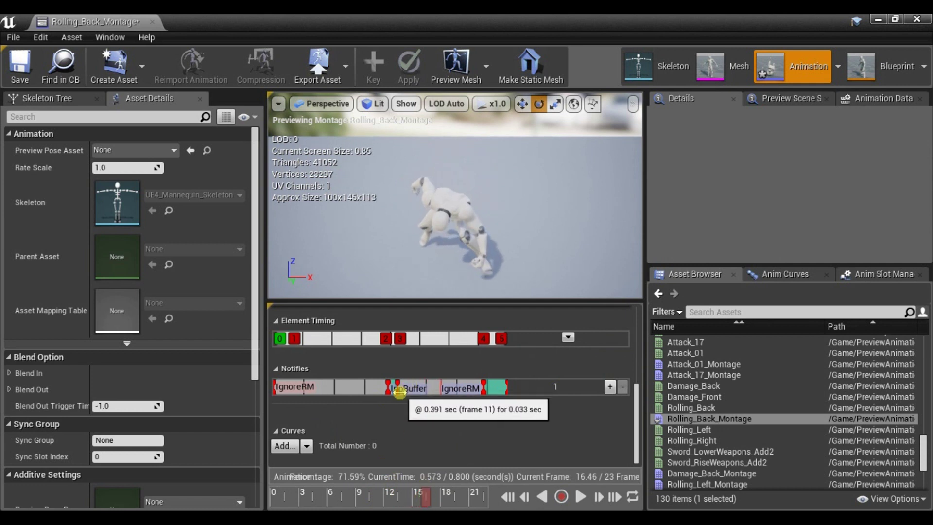
left_click_drag(411, 389, 426, 391)
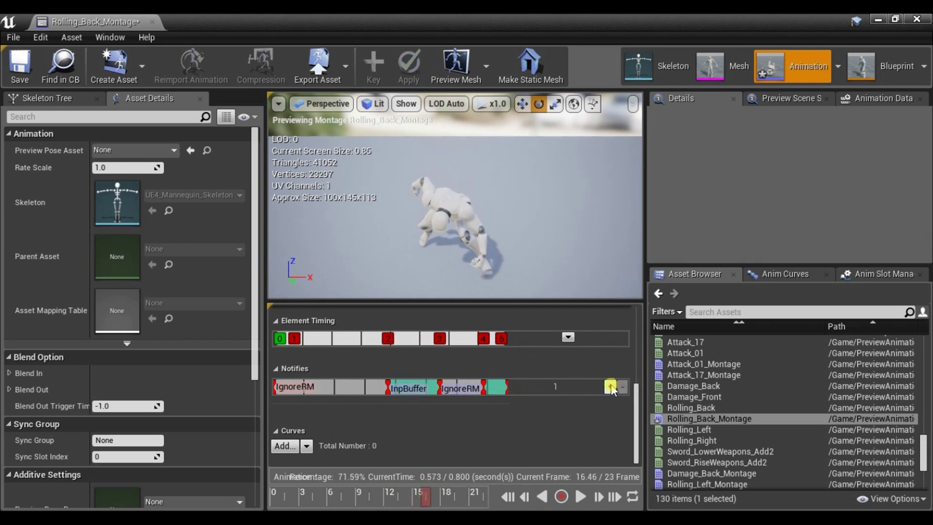
Step: Add a second notify track and place an ANS_ToggleImmortality notify state on it from about frame 3 to about frame 11
left_click(610, 387)
left_click_drag(359, 501, 296, 500)
right_click(301, 386)
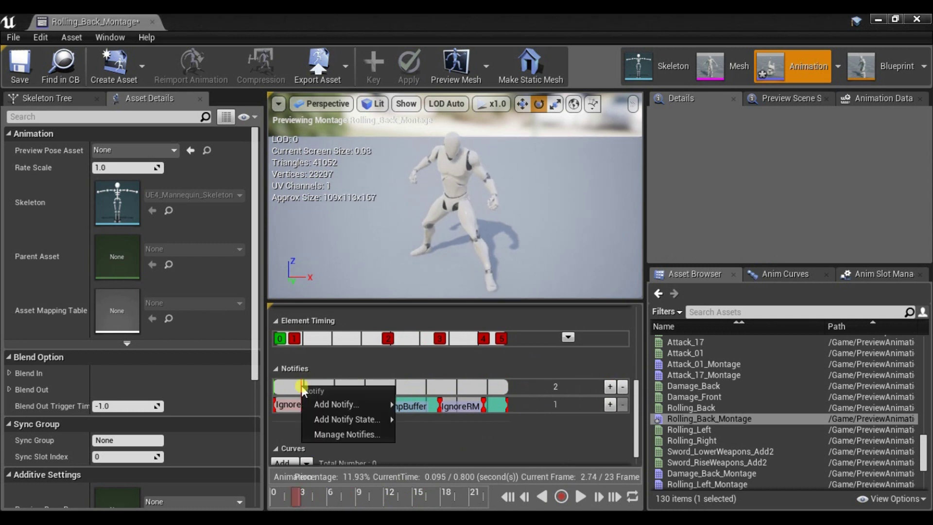
mouse_move(331, 418)
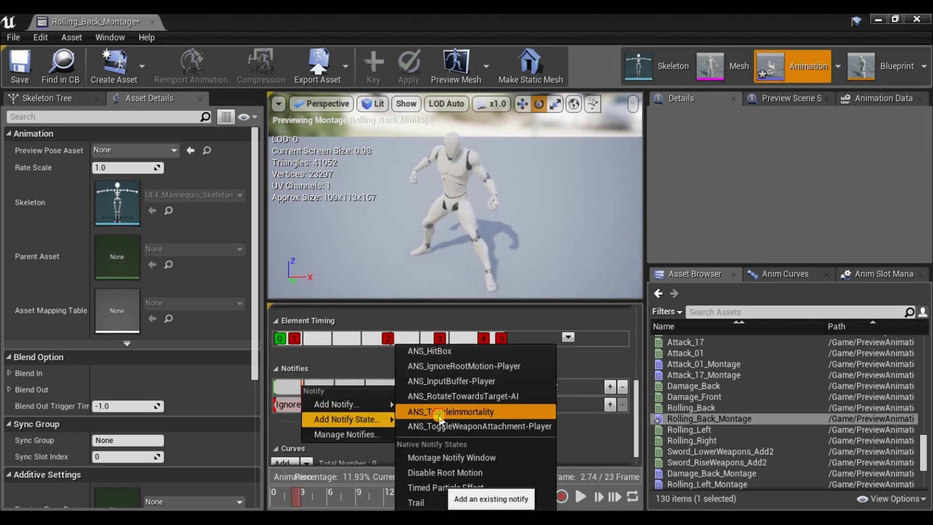
left_click(417, 412)
left_click_drag(297, 495, 379, 492)
left_click_drag(312, 387, 379, 386)
left_click(387, 386)
left_click(325, 498)
Step: Save and close the Rolling_Back montage, and show the RollForward row of the DT_CombatCharacter data table
left_click(18, 68)
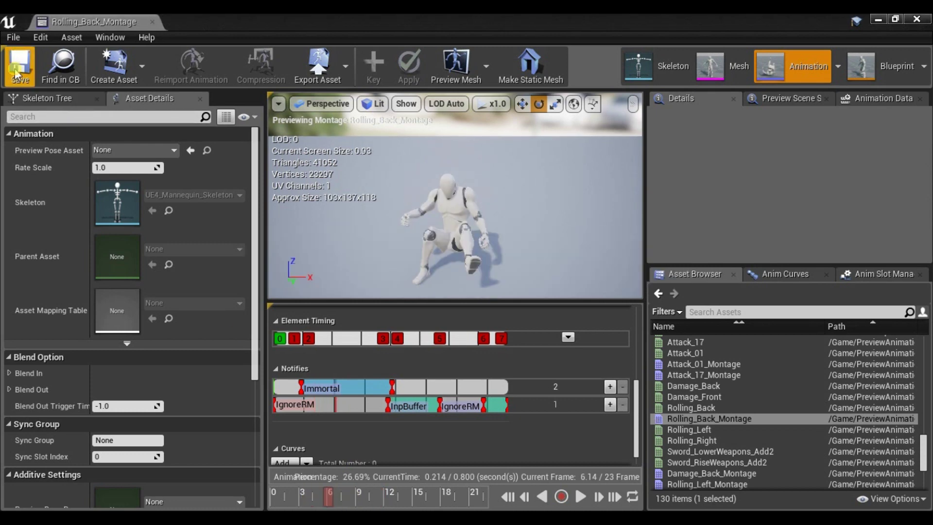
left_click(152, 21)
left_click(214, 22)
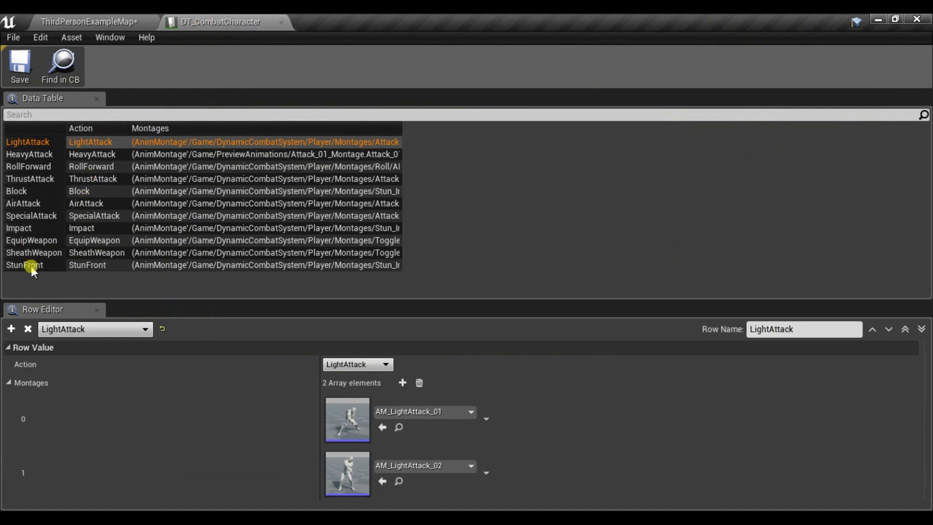
left_click(30, 166)
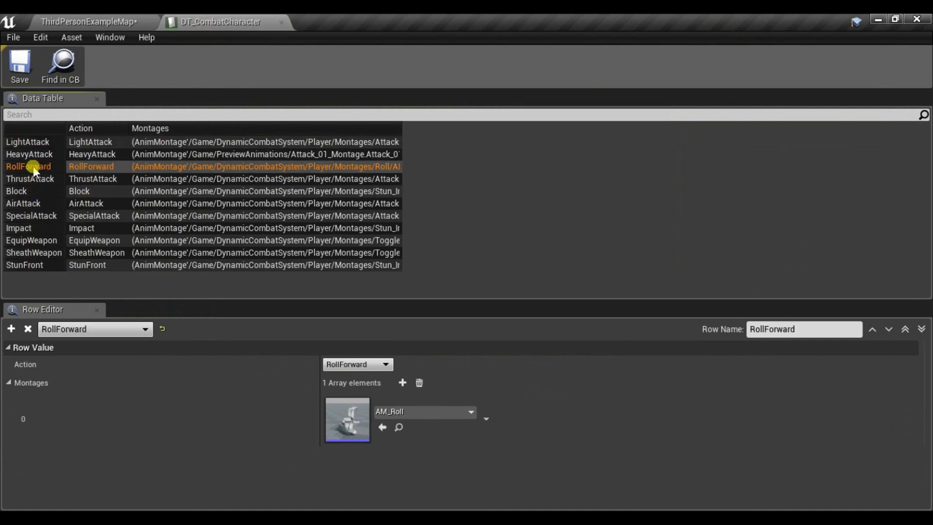
Step: Add three new rows to the data table and set the first one's action to RollLeft
left_click(12, 329)
left_click(12, 329)
left_click(12, 329)
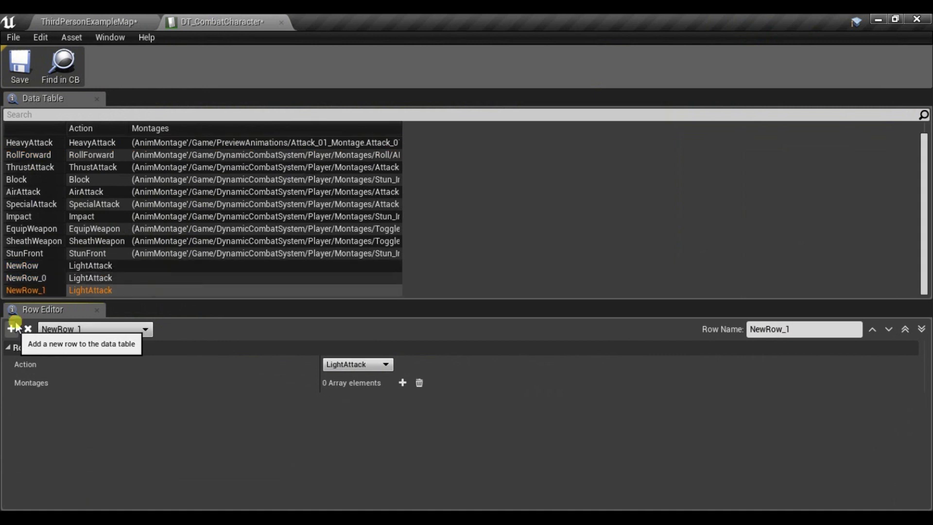
left_click(56, 257)
left_click(53, 264)
left_click(363, 366)
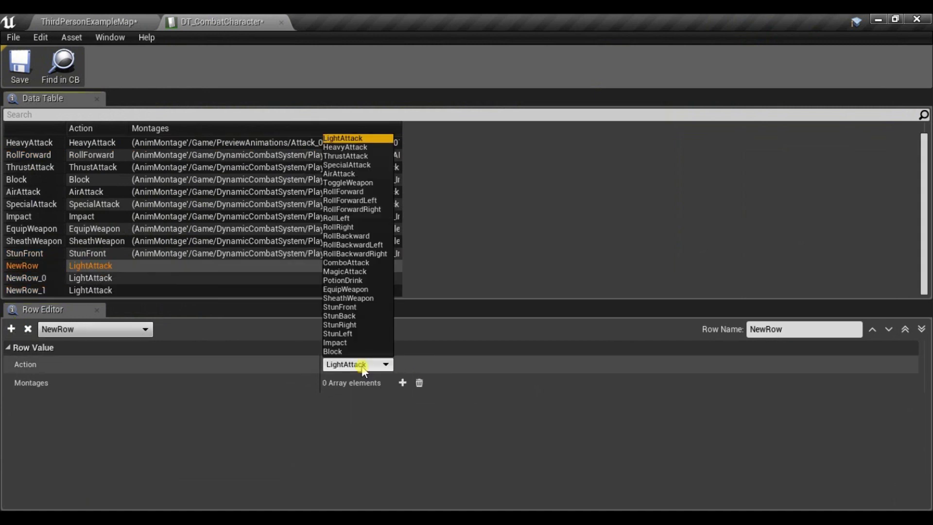
left_click(362, 217)
Step: Set the second new row's action to RollRight and the third new row's action to RollBackward
left_click(108, 278)
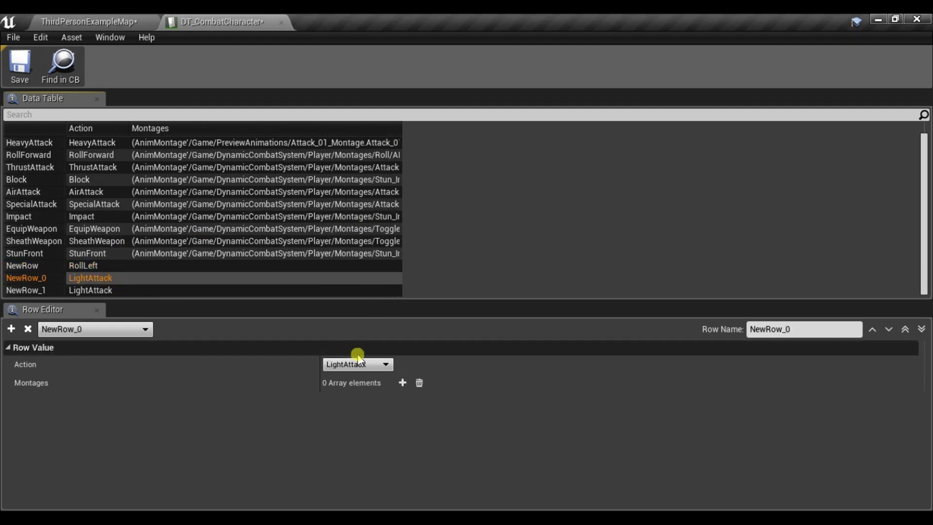
left_click(359, 365)
left_click(352, 229)
left_click(195, 291)
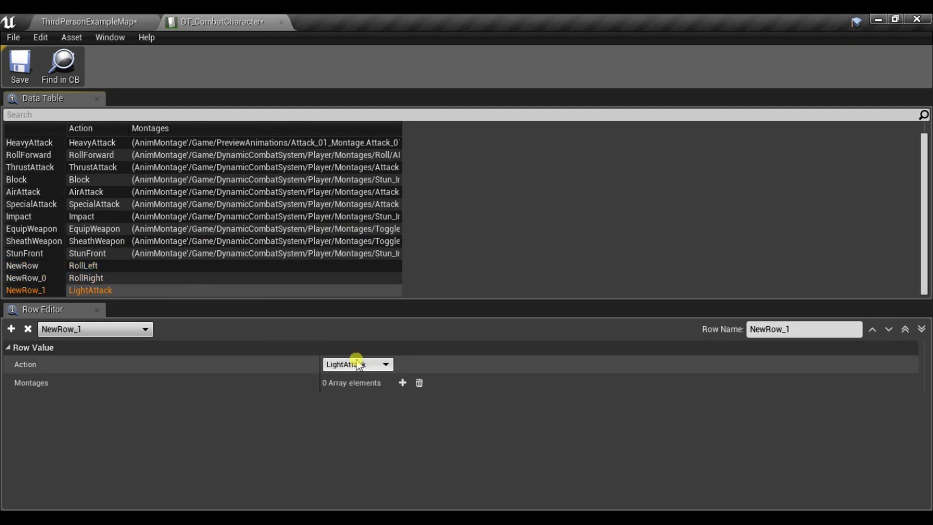
left_click(358, 363)
left_click(350, 237)
left_click(357, 365)
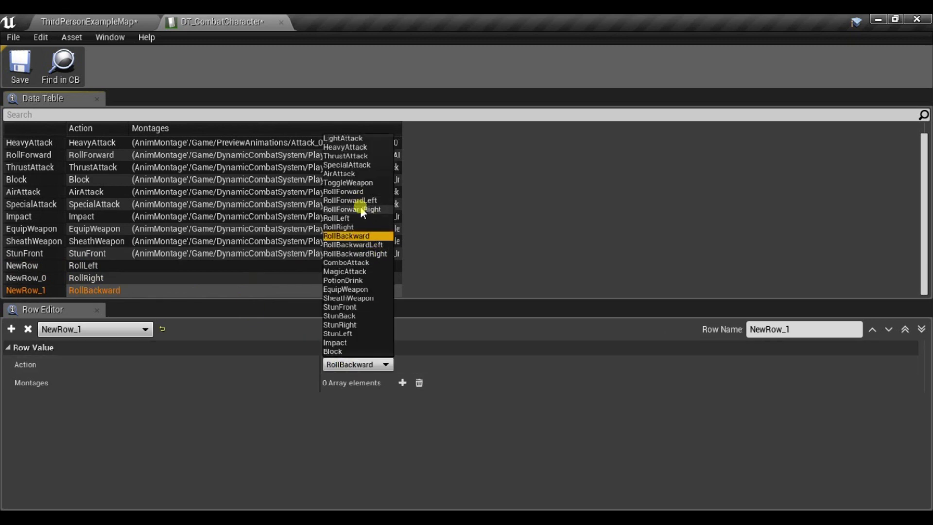
key("Escape")
Step: Rename the three new rows RollLeft, RollRight and RollBackward to match their actions
left_click(98, 253)
left_click(109, 266)
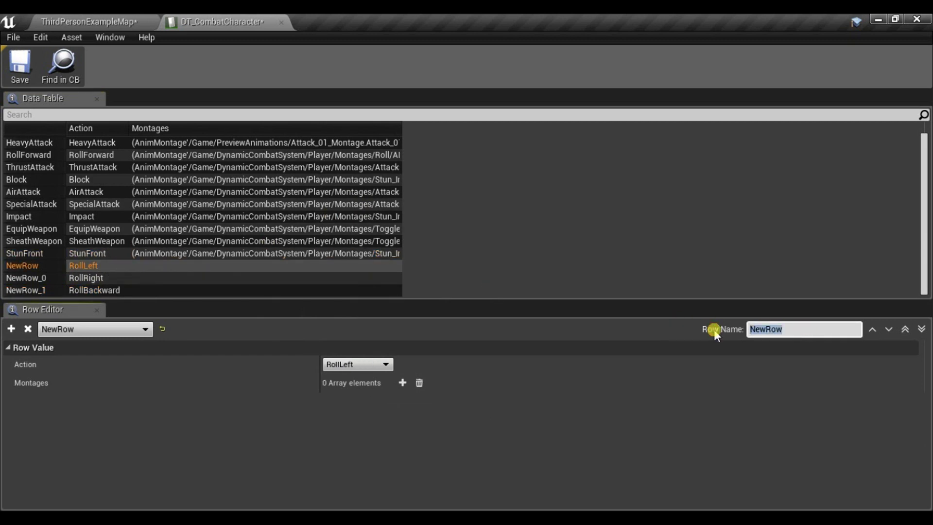
type("RollLeft")
key("Return")
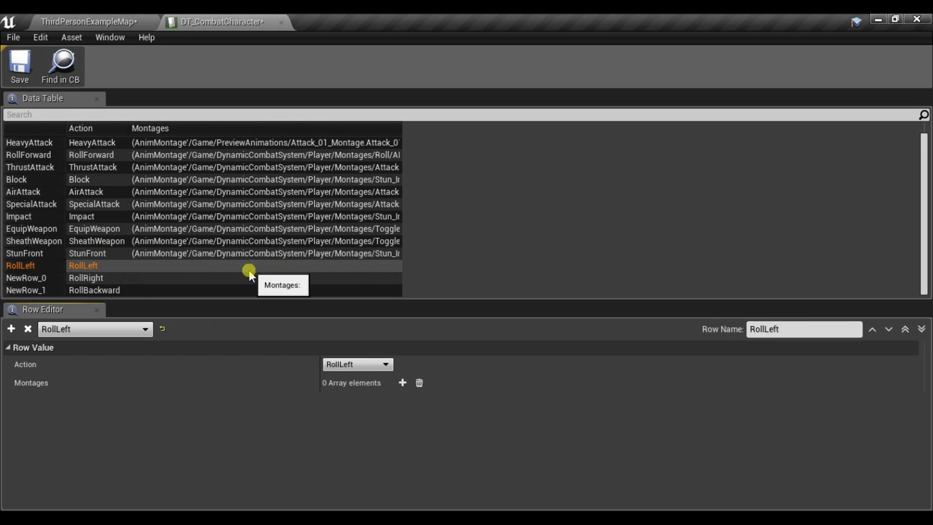
left_click(372, 281)
type("RollRight")
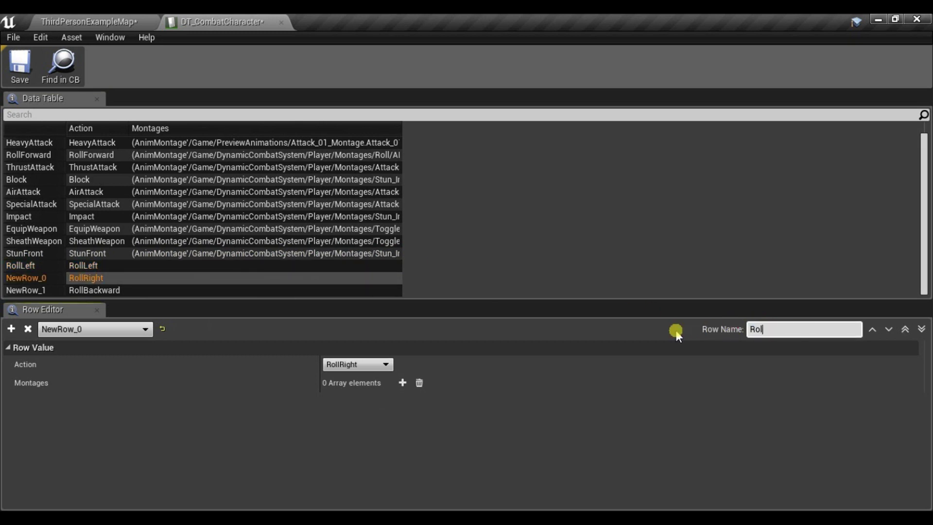
key("Return")
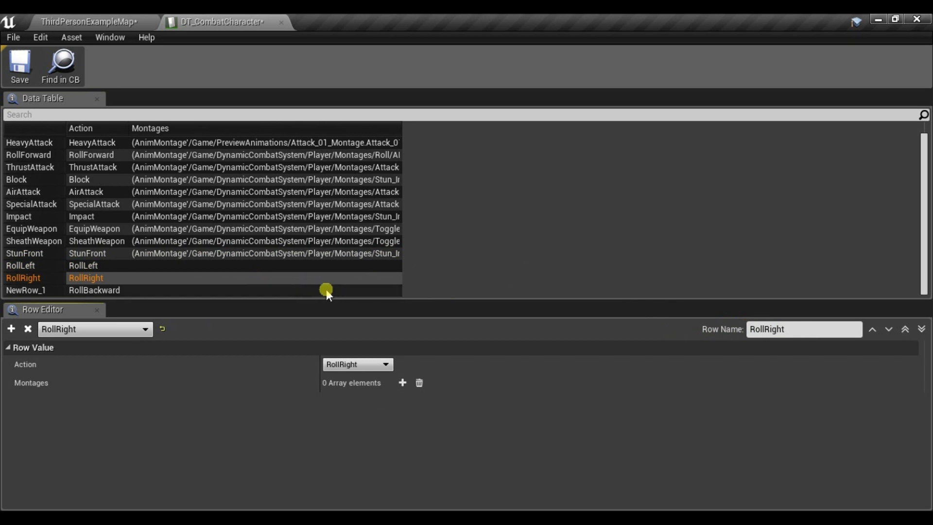
left_click(326, 290)
type("Roll")
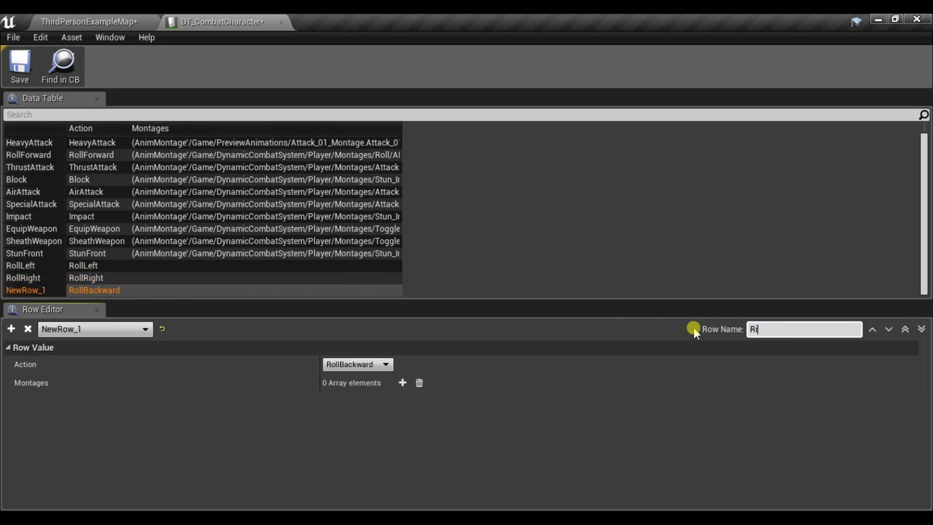
type("Backward")
key("Return")
Step: Add an empty montage element to the RollLeft row and check which montage is selected in the level editor's content folder
left_click(156, 267)
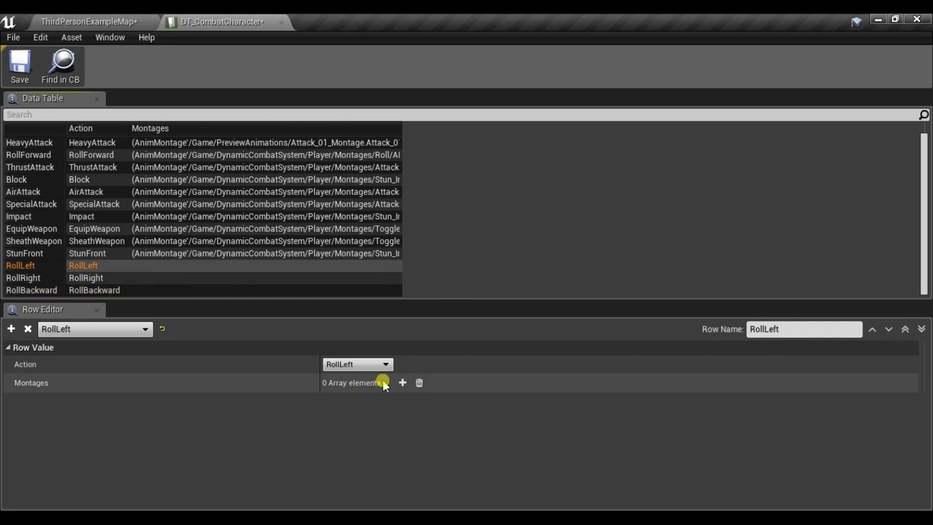
left_click(402, 383)
left_click(129, 21)
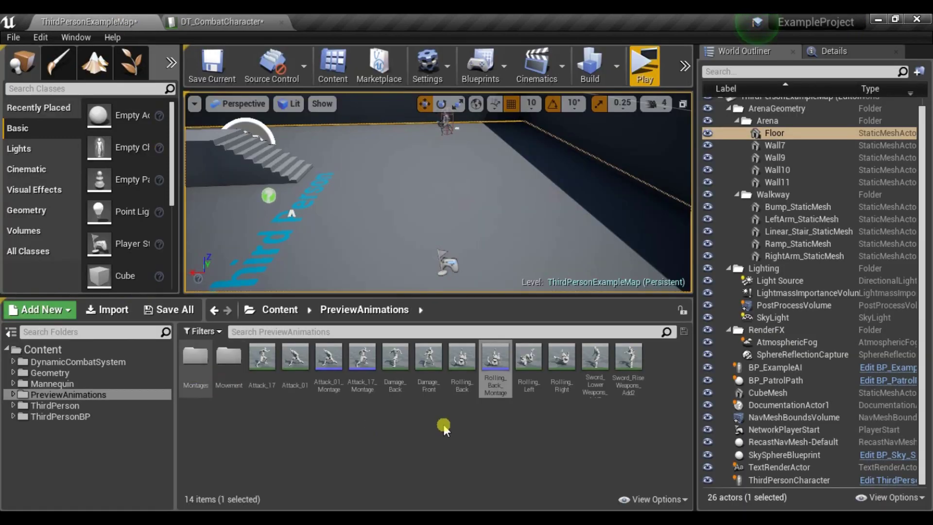
left_click(224, 21)
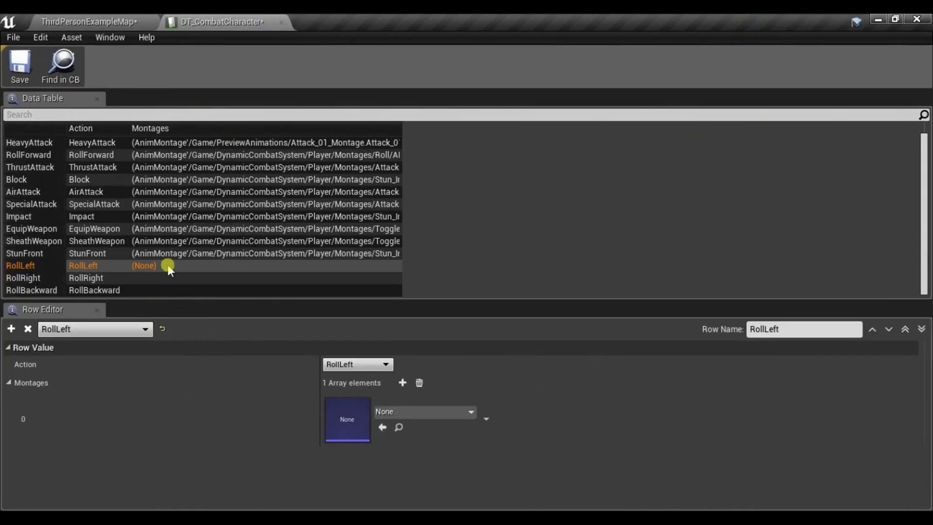
Step: Add a montage element to the RollBackward row and assign Rolling_Back_Montage to it
left_click(108, 291)
left_click(402, 383)
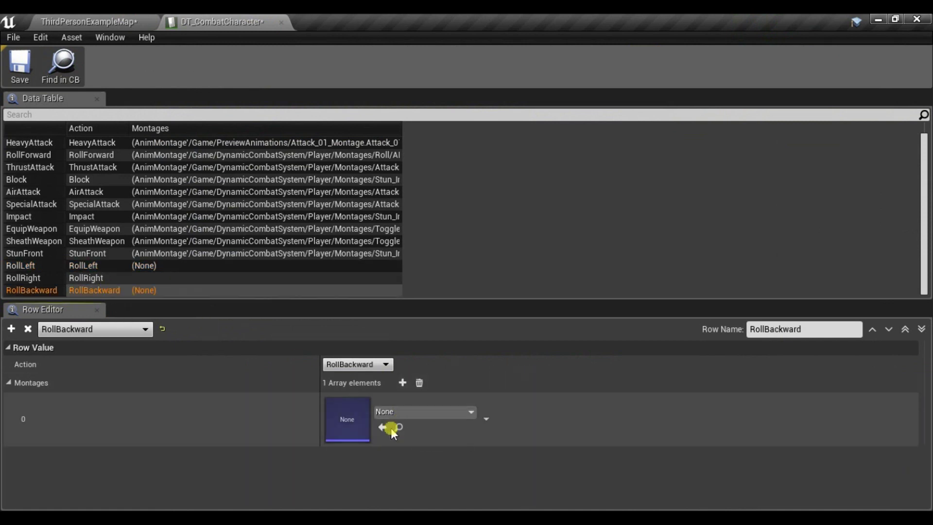
left_click(387, 428)
Step: Open Rolling_Left_Montage from the PreviewAnimations Montages folder, review its slot and notify setup, and close it
left_click(115, 20)
double_click(195, 385)
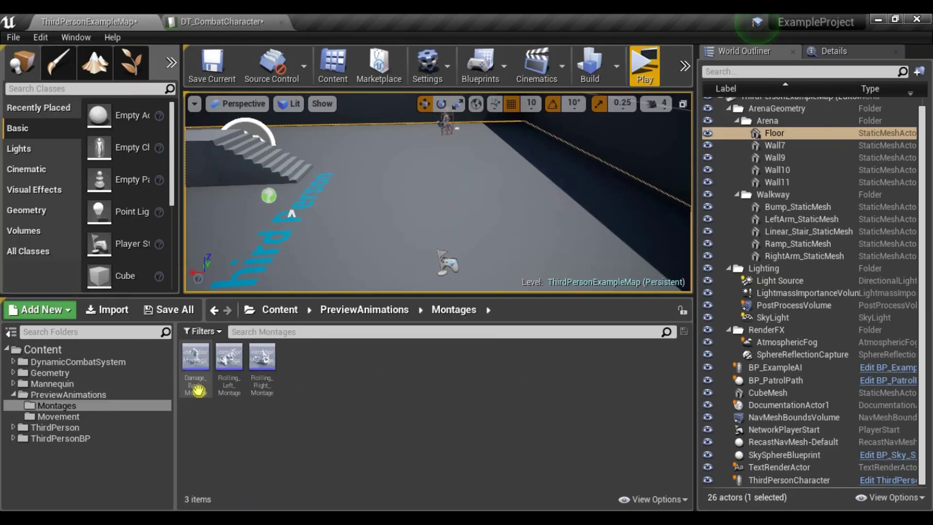
double_click(228, 370)
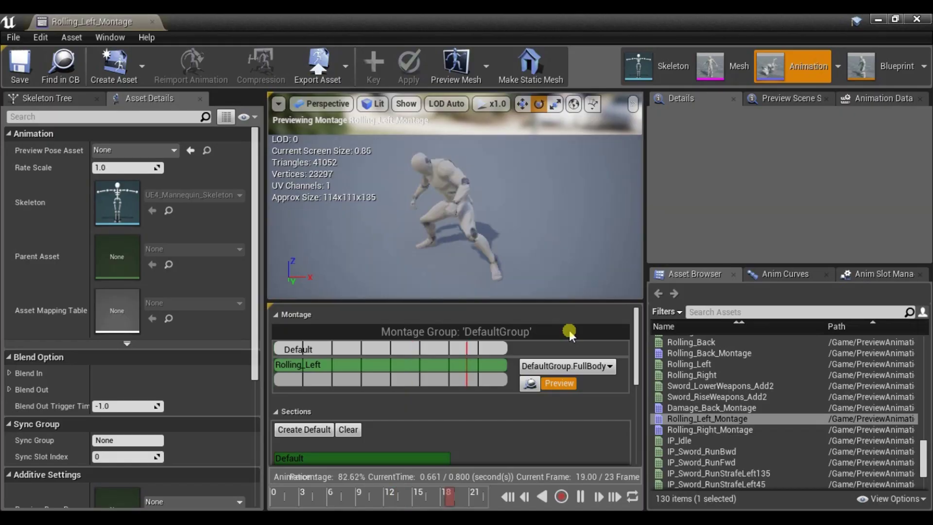
left_click_drag(635, 342, 635, 423)
middle_click(97, 20)
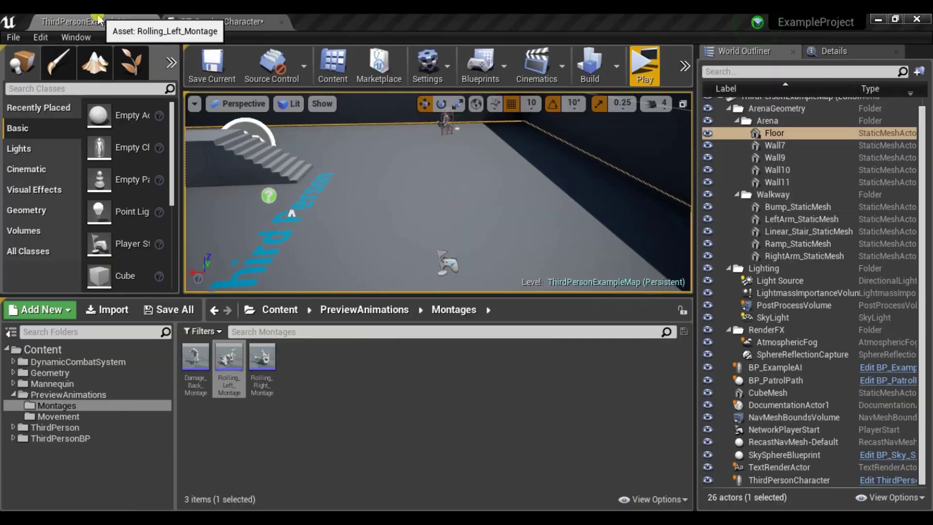
Step: Assign Rolling_Left_Montage to the empty montage element of the RollLeft row in DT_CombatCharacter
left_click(239, 371)
left_click(225, 20)
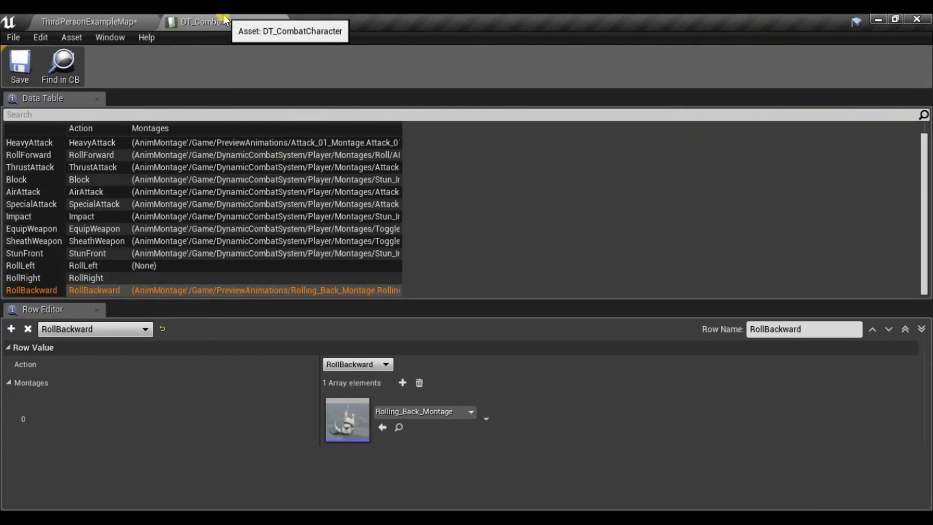
left_click(64, 265)
left_click(382, 428)
Step: Add a montage element to the RollRight row of DT_CombatCharacter and assign Rolling_Right_Montage to it
left_click(257, 278)
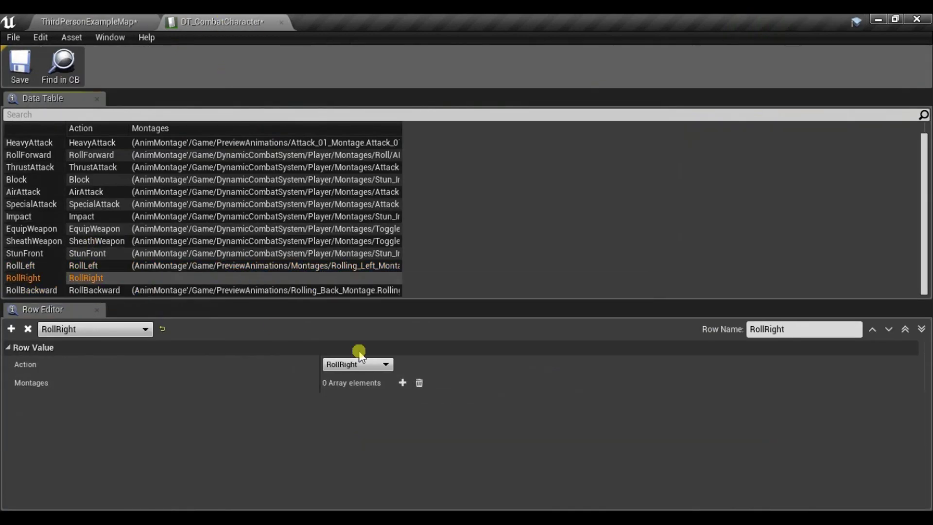
left_click(403, 382)
left_click(90, 21)
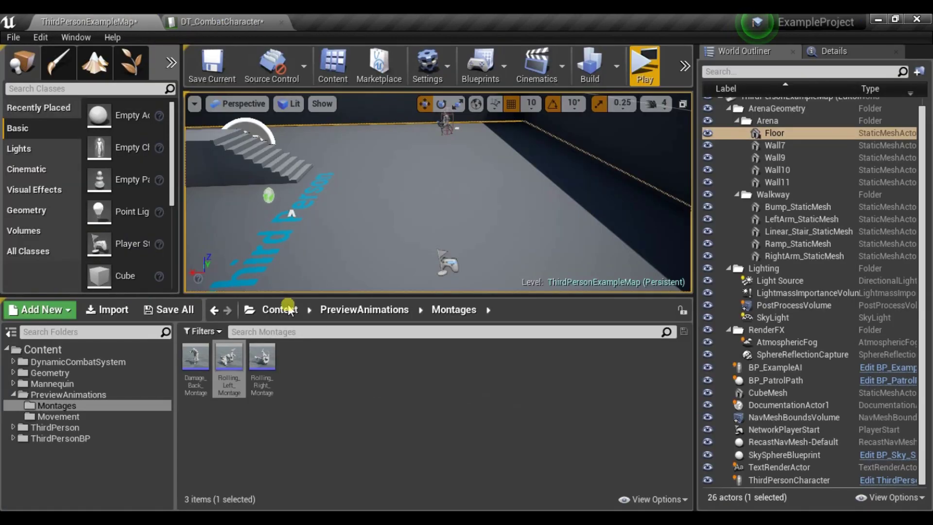
left_click(259, 349)
left_click(225, 21)
left_click(386, 425)
Step: Play the level and test the character's rolls in different directions around the enemy, and end the preview
left_click(90, 22)
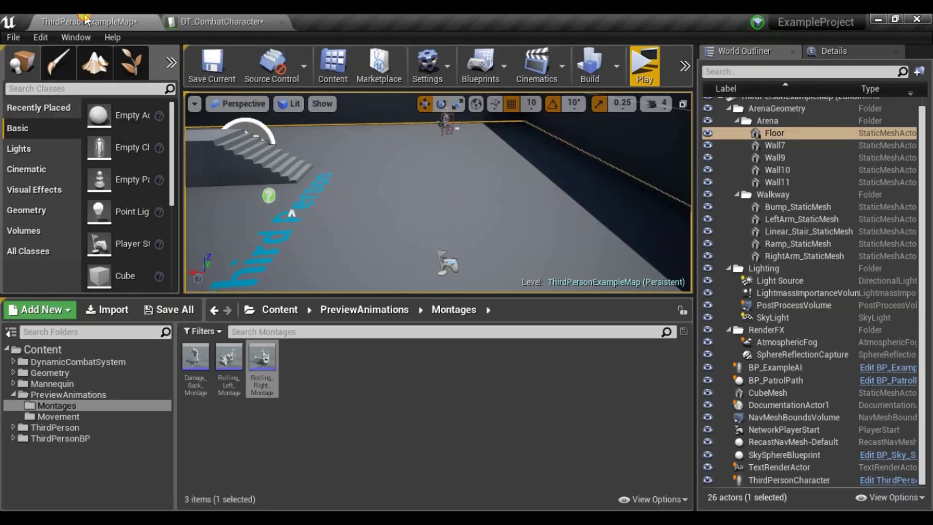
left_click(644, 66)
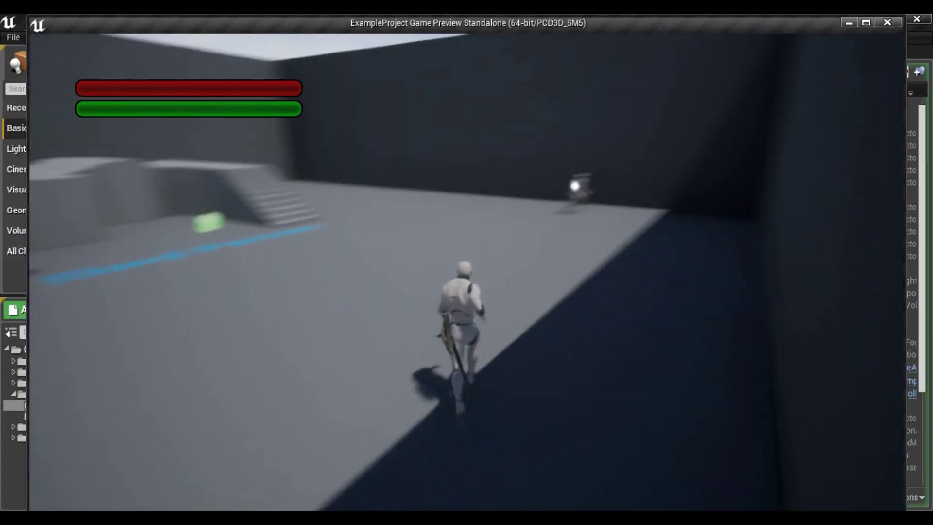
key("w")
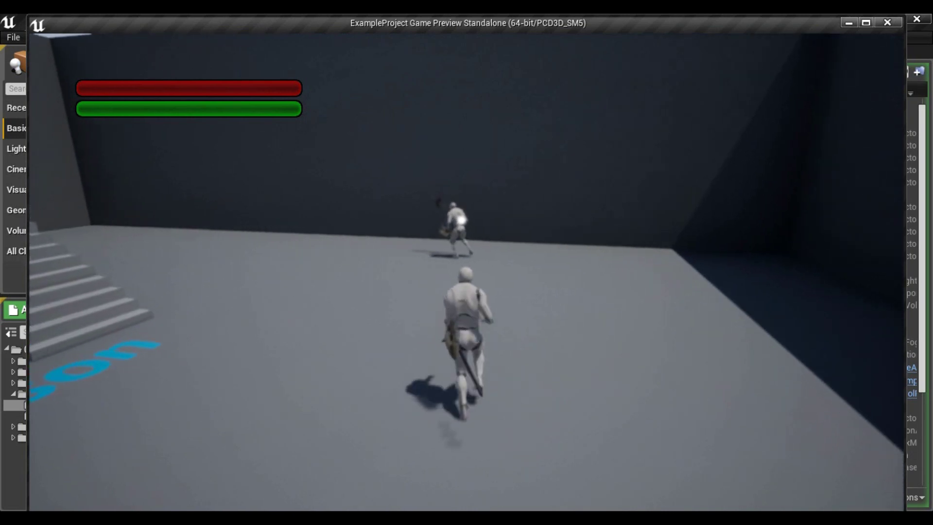
key("s")
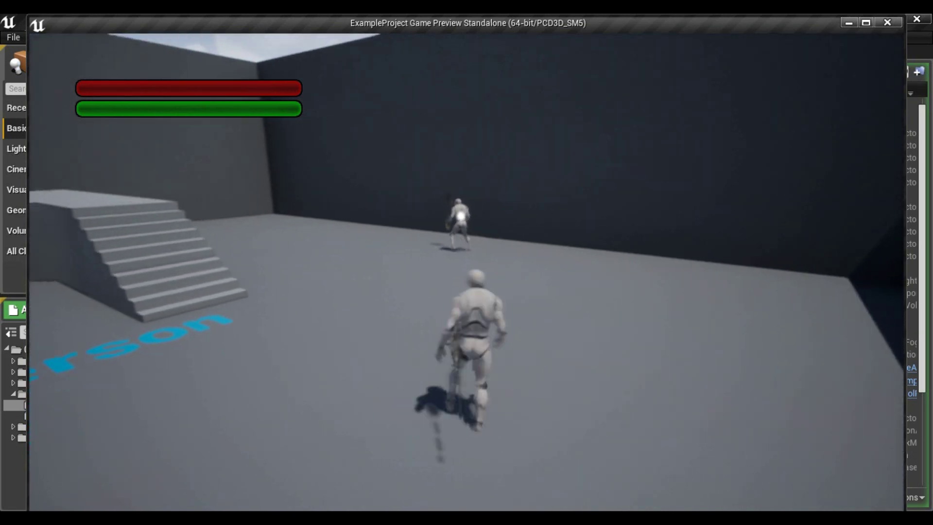
key("space")
key("space")
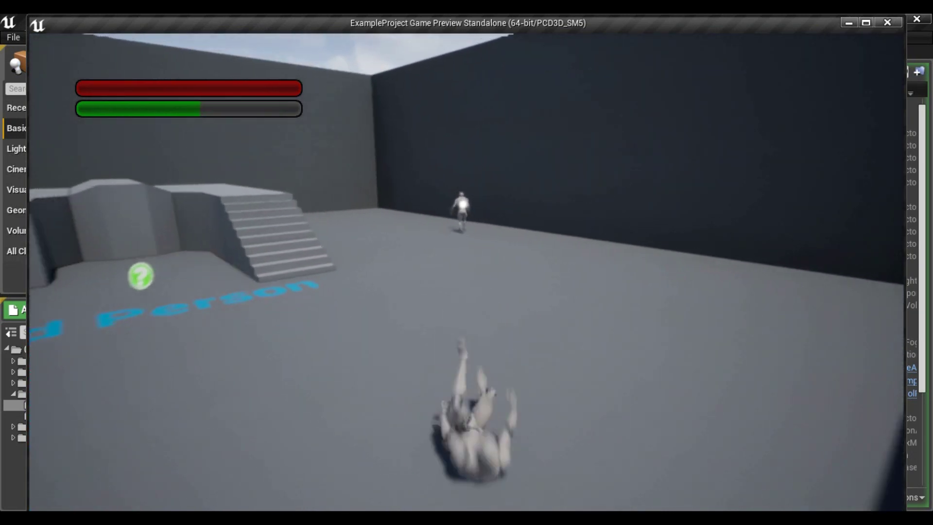
key("w")
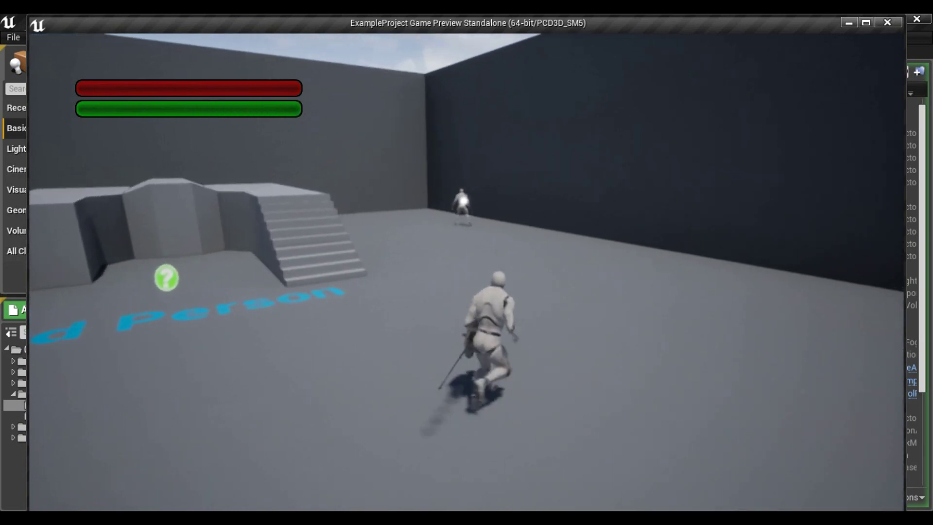
key("space")
key("space")
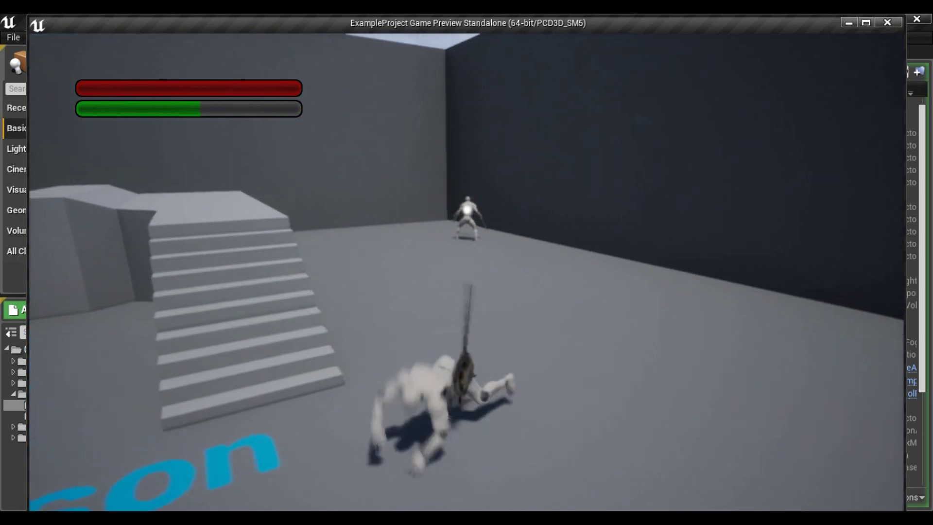
key("space")
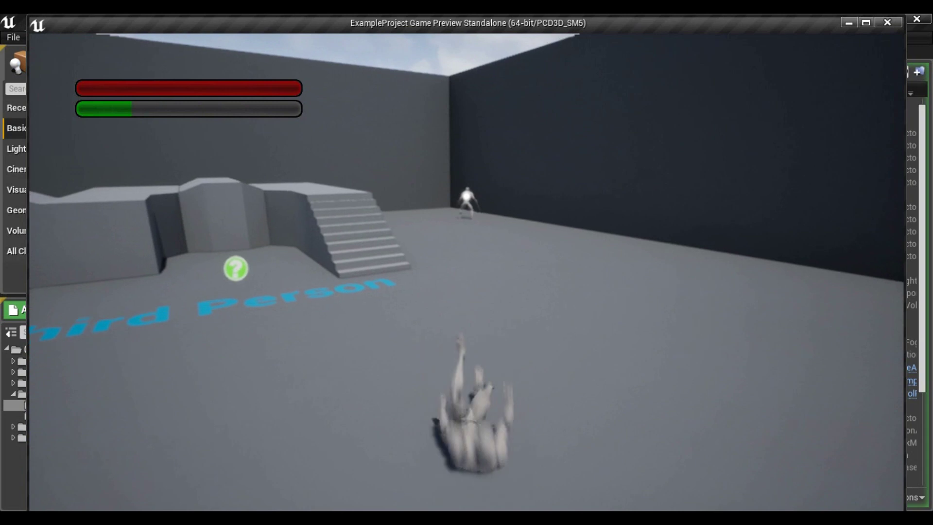
key("space")
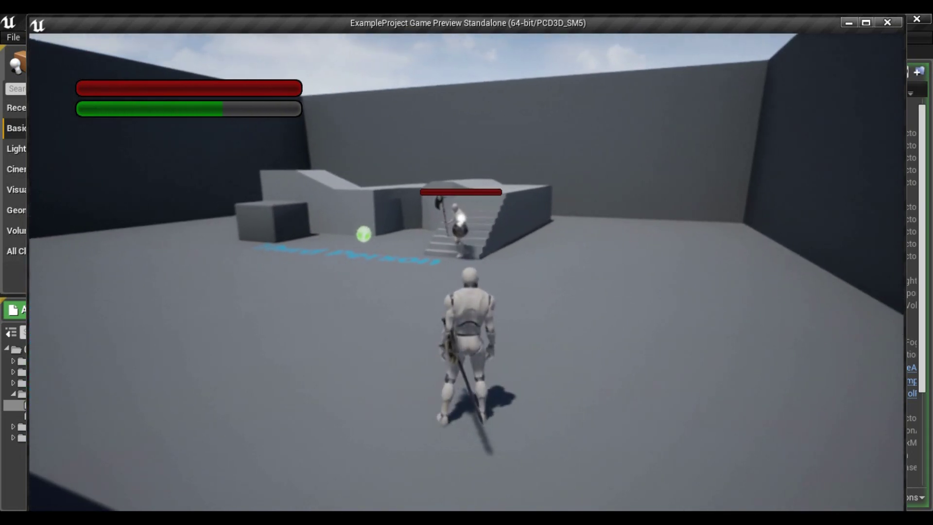
key("Escape")
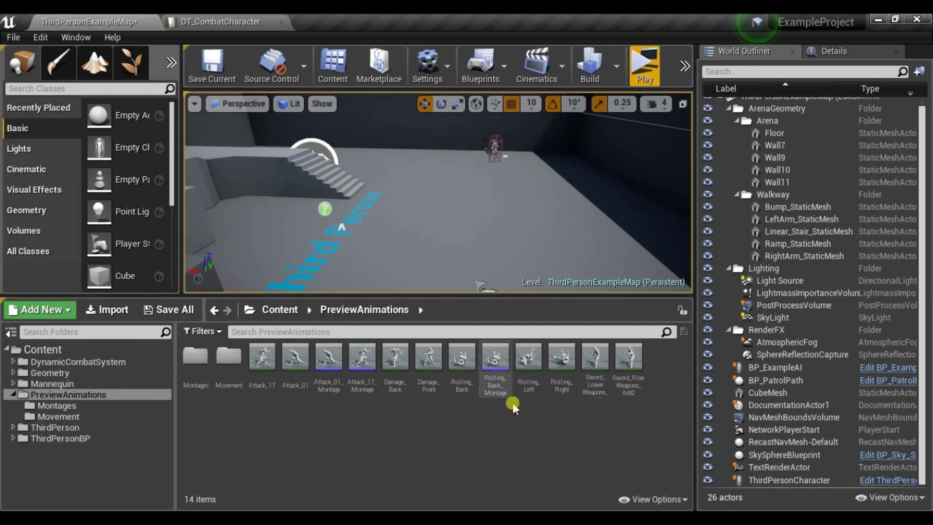
Step: Preview the Damage_Front and Damage_Back animations, and enable root motion on Damage_Front
double_click(427, 377)
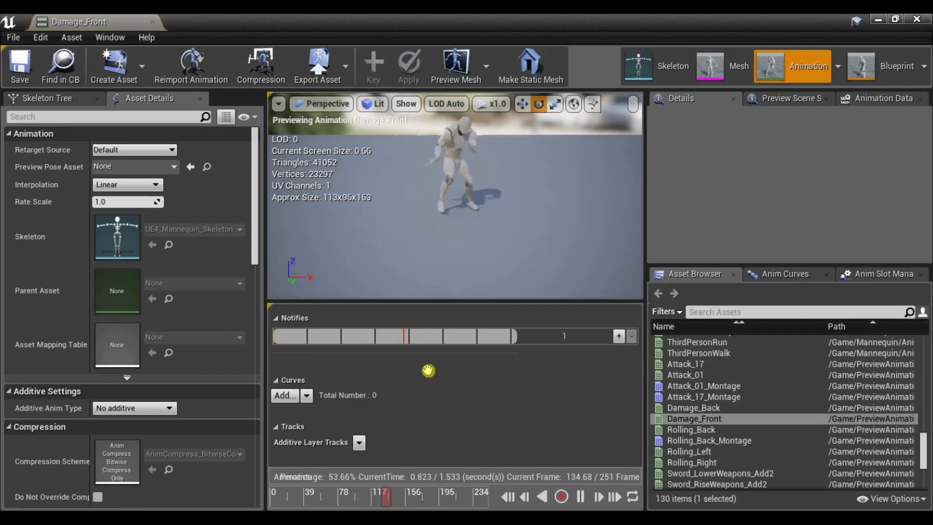
left_click(725, 408)
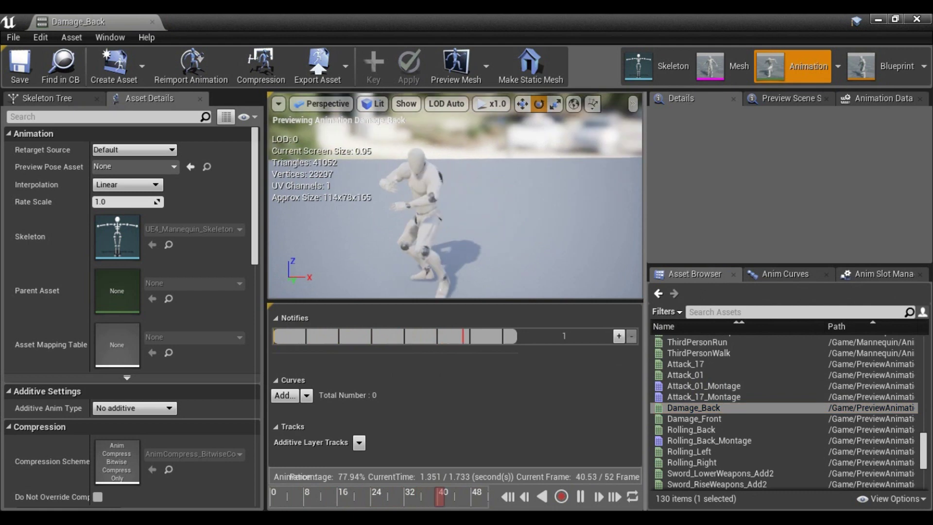
left_click(740, 419)
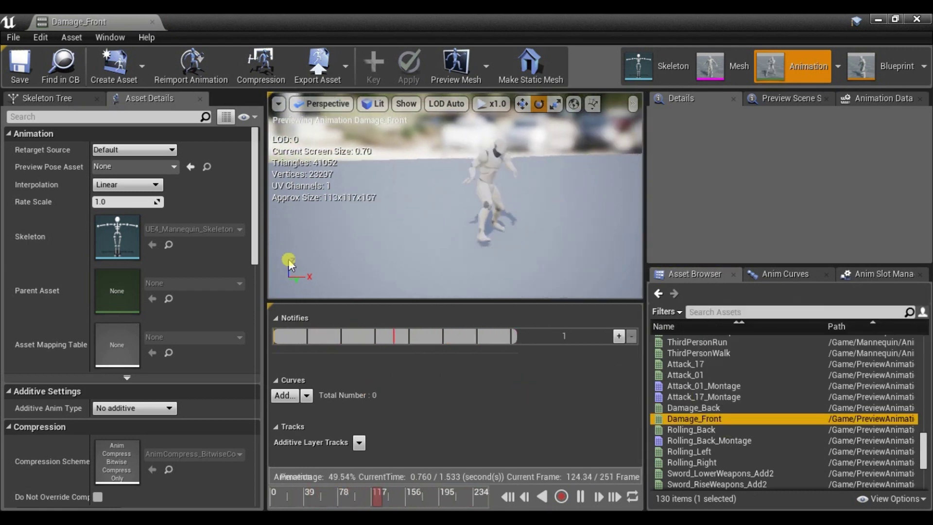
scroll(103, 466, "down", 3)
scroll(102, 466, "down", 2)
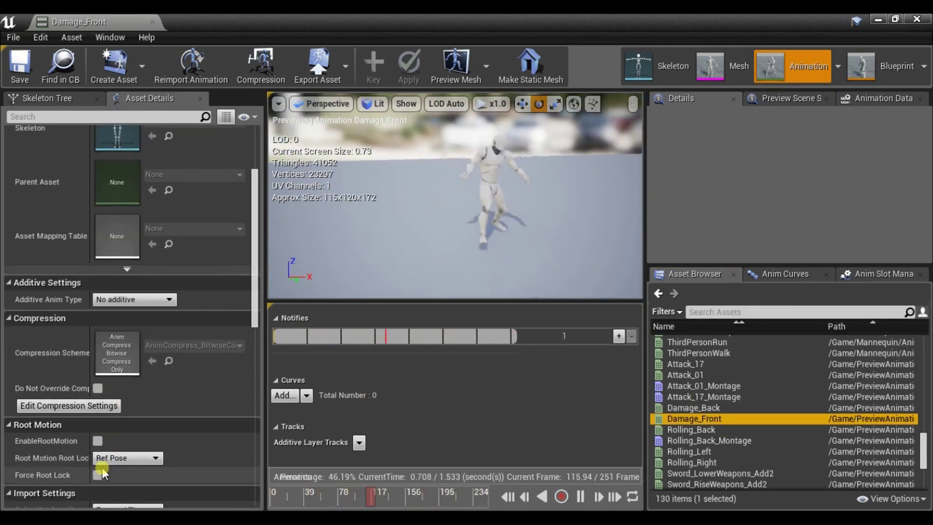
left_click(98, 441)
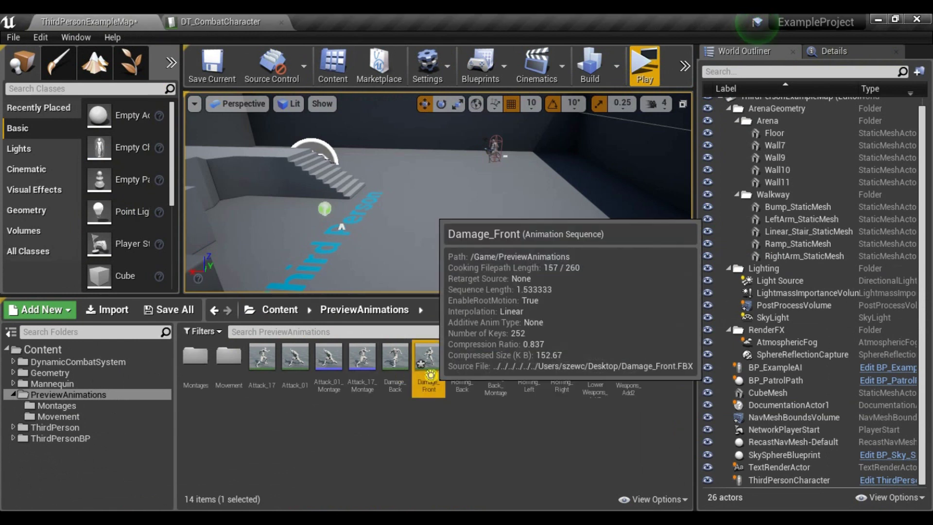
Step: Create Damage_Front_Montage from the Damage_Front animation and set its slot to DefaultGroup.FullBody
right_click(426, 377)
mouse_move(497, 142)
left_click(632, 146)
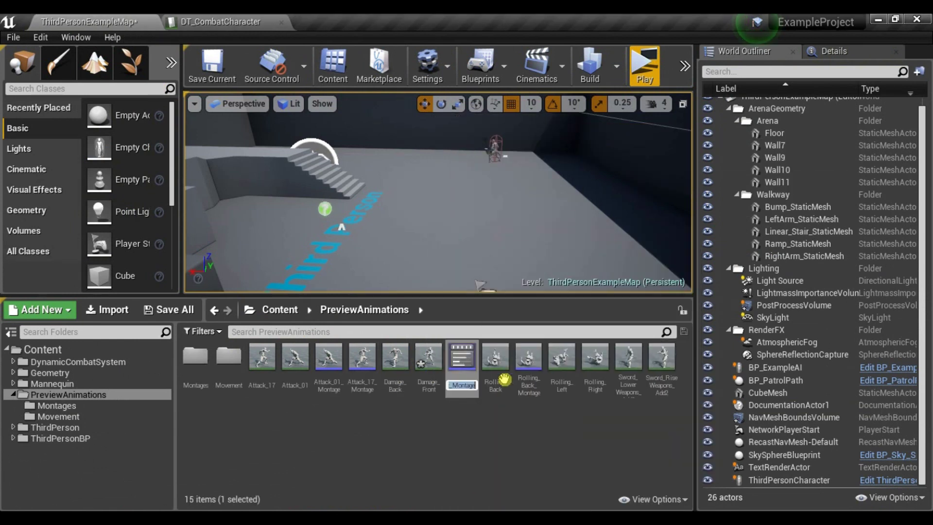
double_click(467, 361)
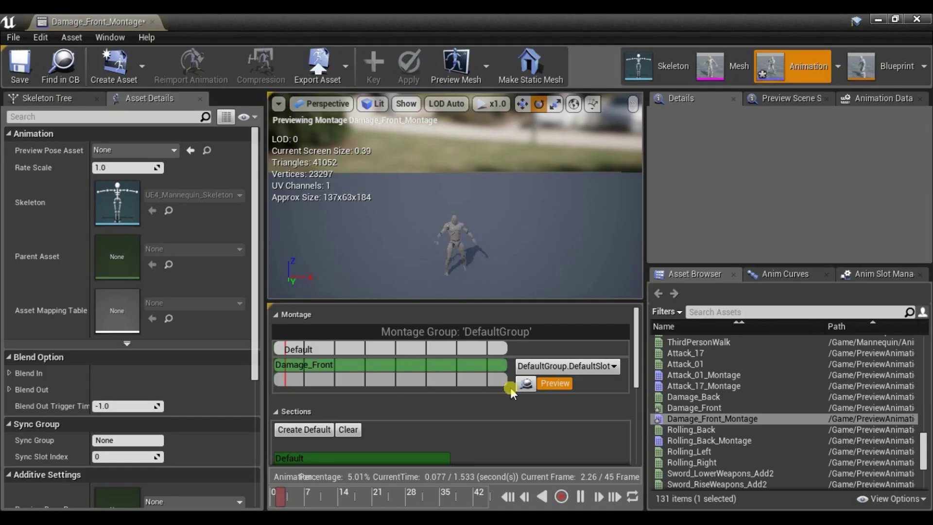
left_click(551, 368)
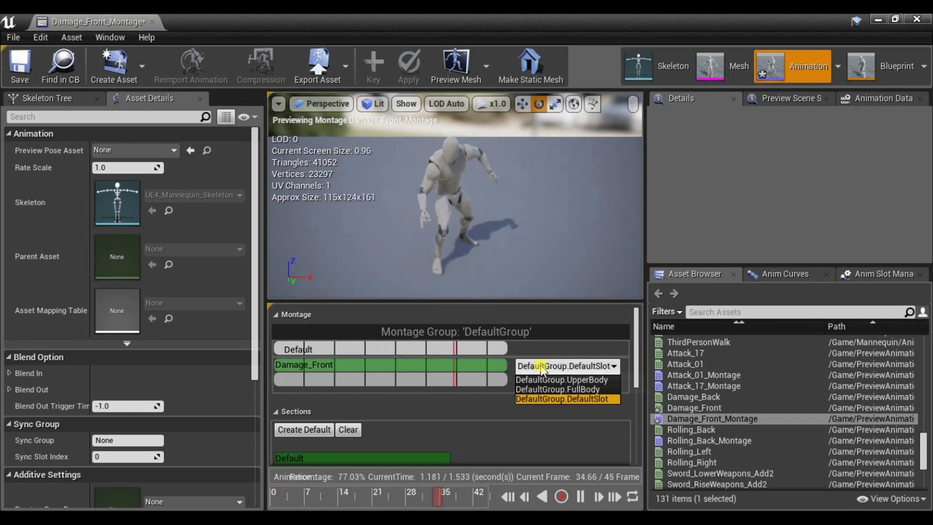
left_click(564, 390)
Step: Scrub through Damage_Front_Montage to find its cut-off point and set the Damage_Front segment's End Time to 1.0
scroll(609, 452, "down", 5)
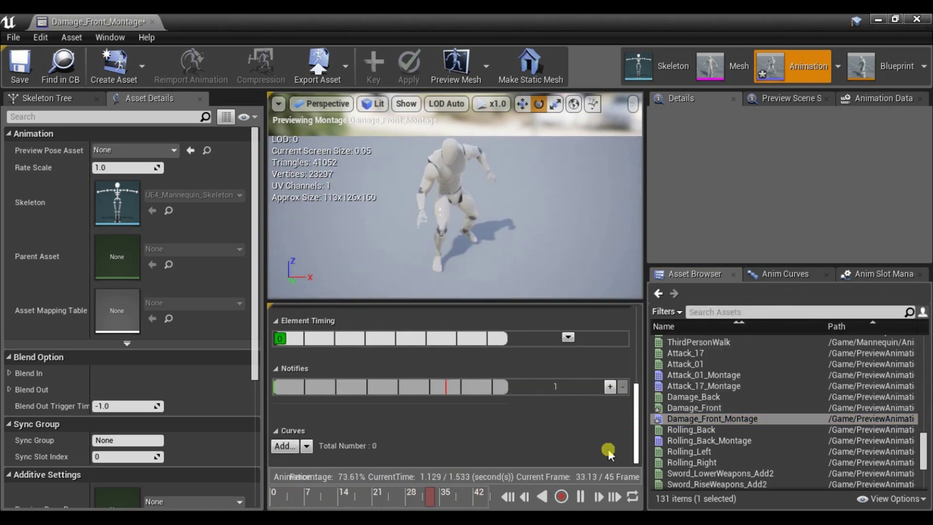
left_click_drag(302, 497, 396, 504)
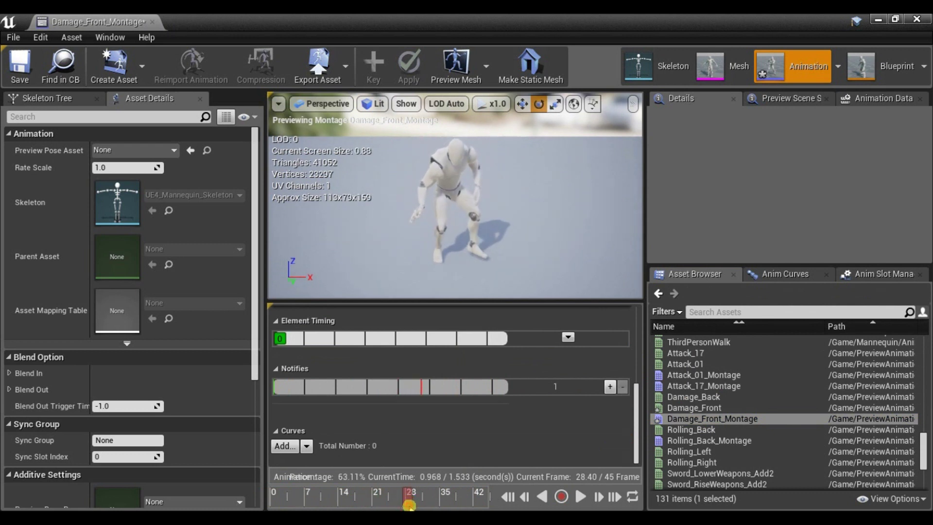
left_click_drag(635, 419, 547, 341)
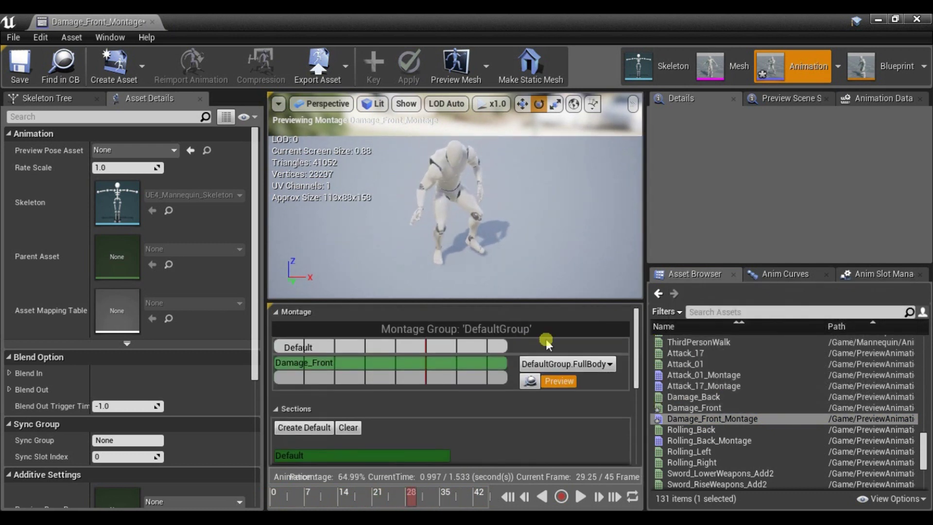
left_click(508, 364)
left_click(782, 187)
type("1")
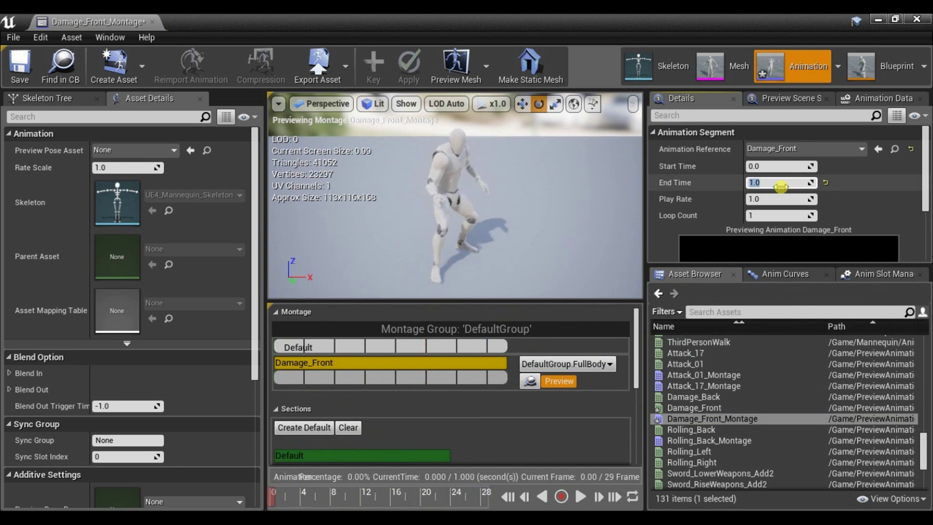
key("Return")
Step: Add an AN_ResetCombat-Player notify at about 0.71 seconds in Damage_Front_Montage, and save and close the montage
left_click_drag(637, 332, 482, 445)
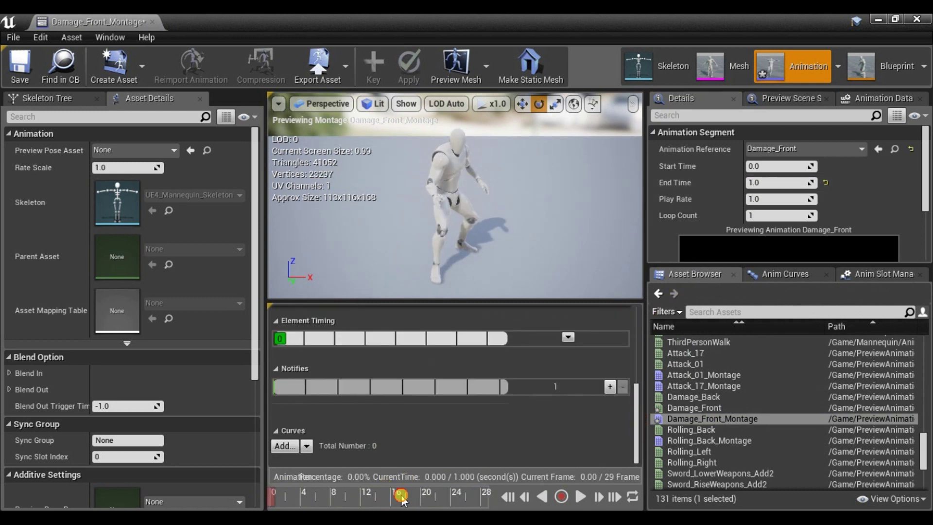
mouse_move(402, 501)
left_mouse_down()
mouse_move(324, 501)
mouse_move(392, 505)
left_mouse_up()
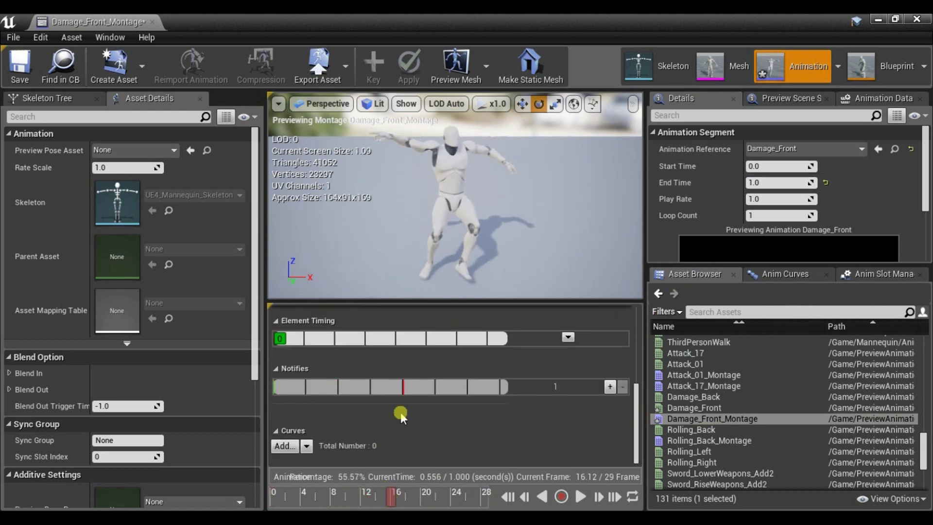
left_click_drag(398, 500, 422, 502)
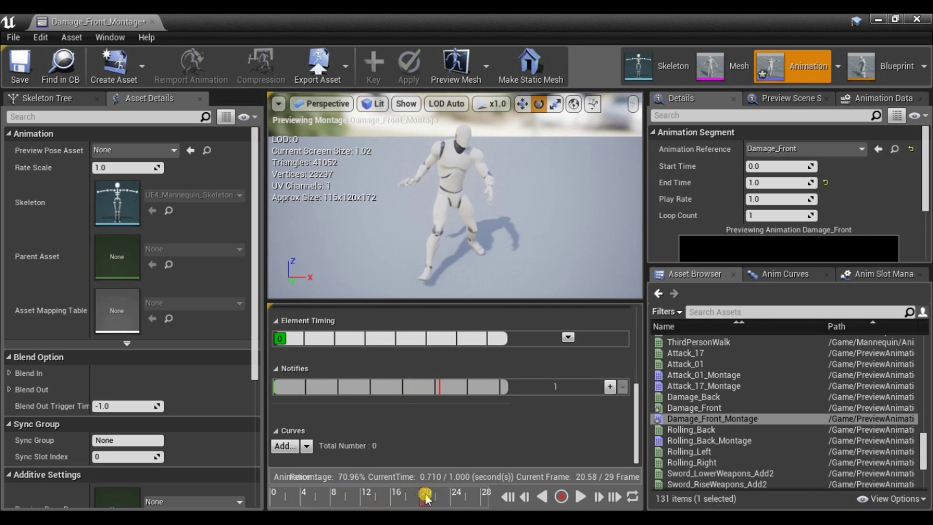
right_click(440, 388)
mouse_move(474, 400)
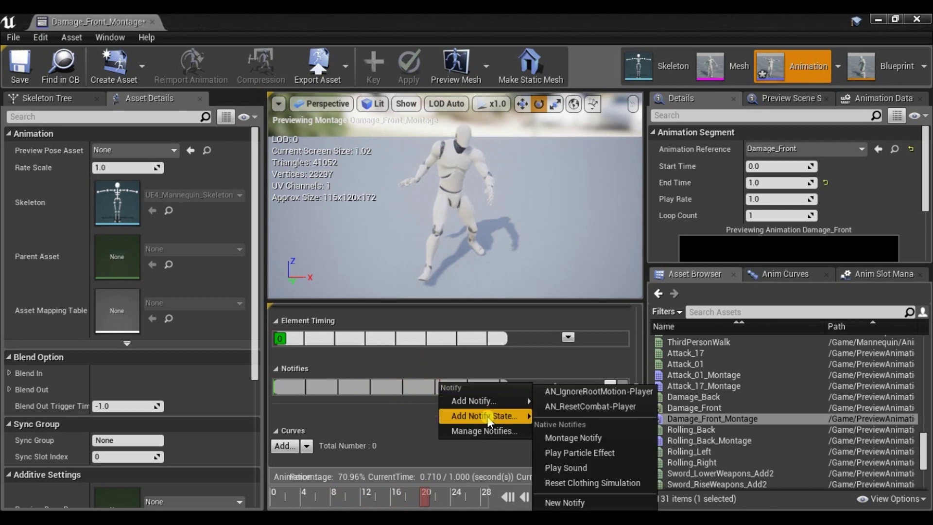
left_click(580, 408)
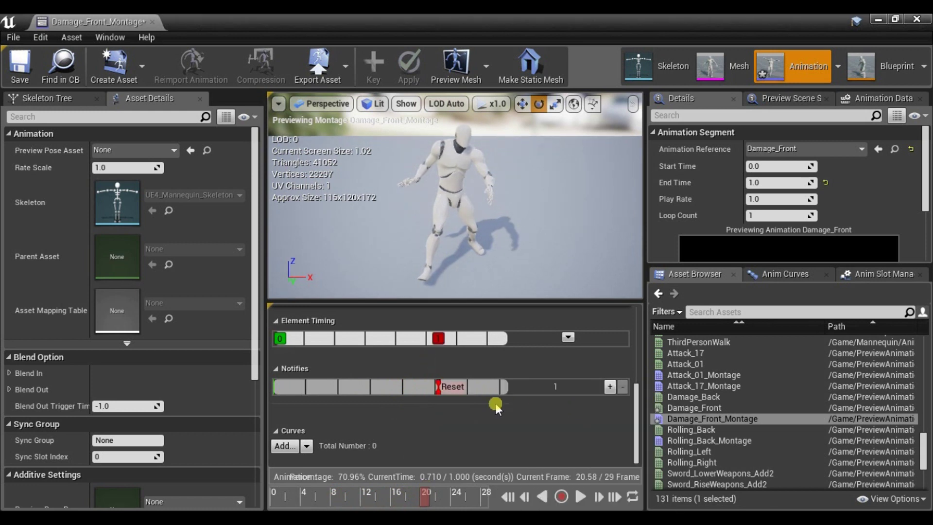
left_click(457, 393)
left_click(19, 65)
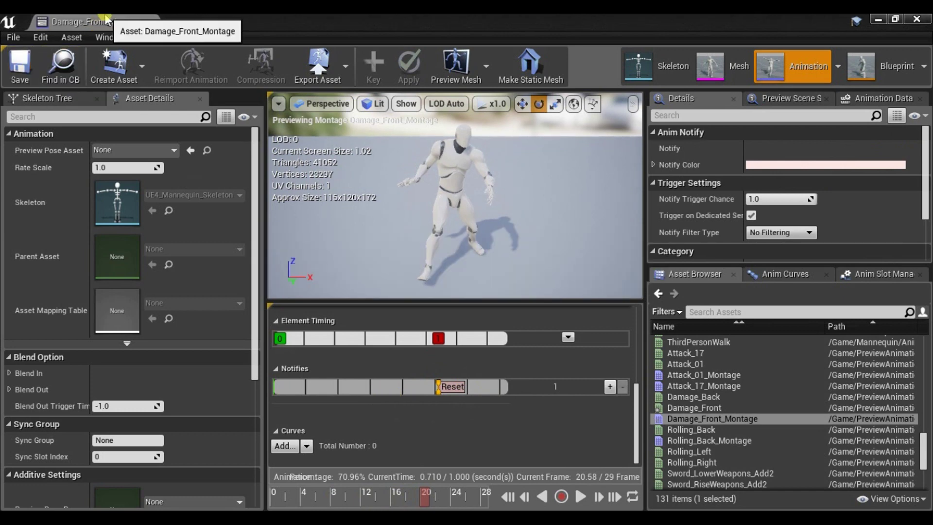
middle_click(105, 21)
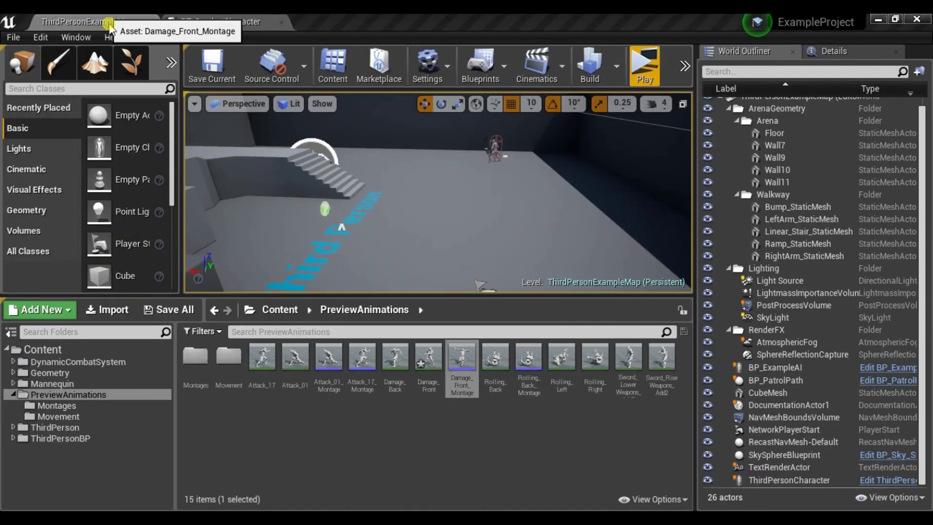
Step: Open Damage_Back_Montage from the PreviewAnimations Montages folder, review its slot and reset notify timing, and close it
double_click(207, 370)
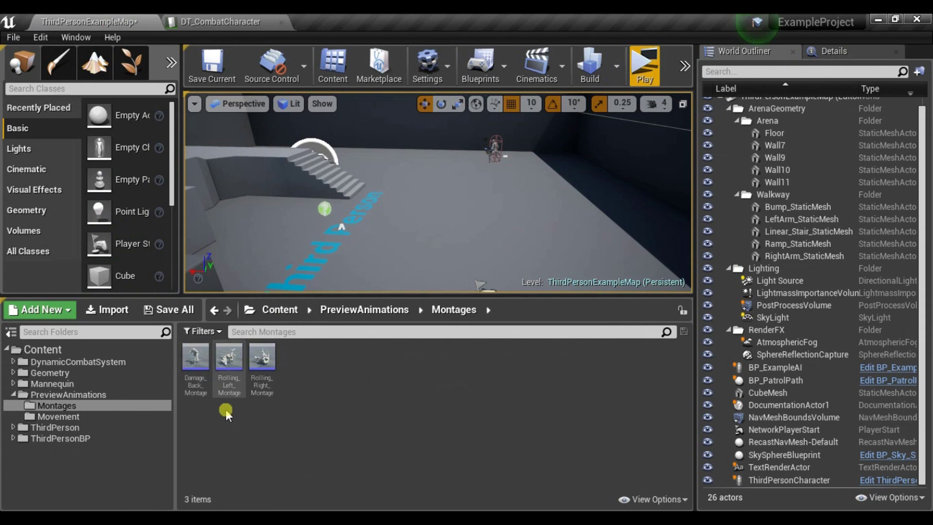
double_click(197, 372)
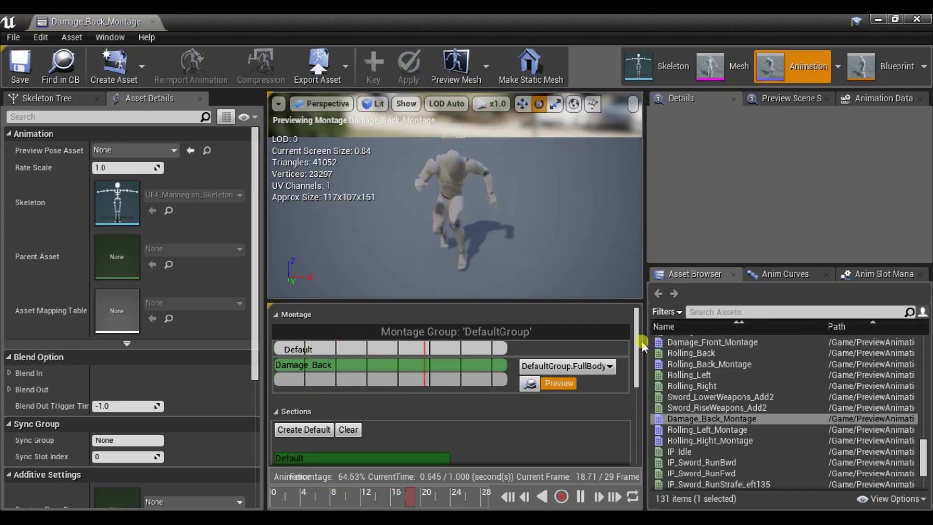
left_click_drag(638, 346, 648, 424)
left_click(422, 497)
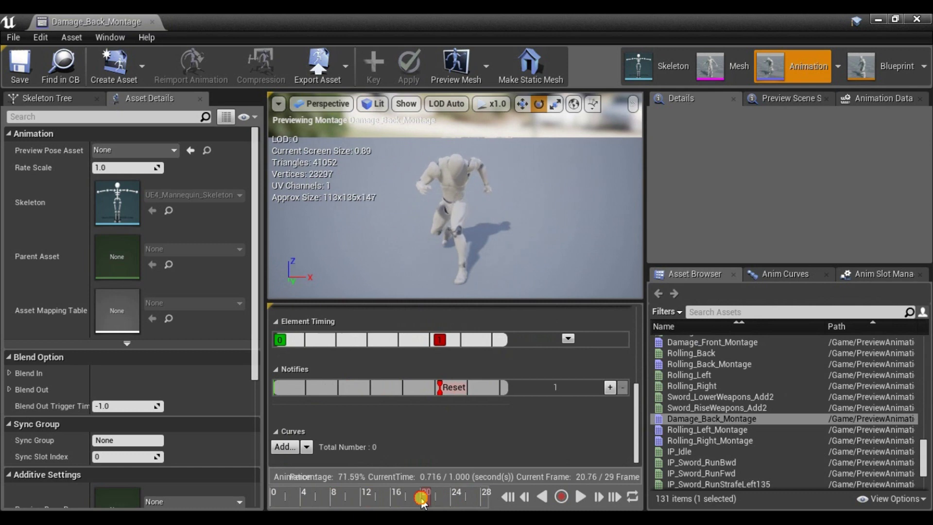
middle_click(98, 19)
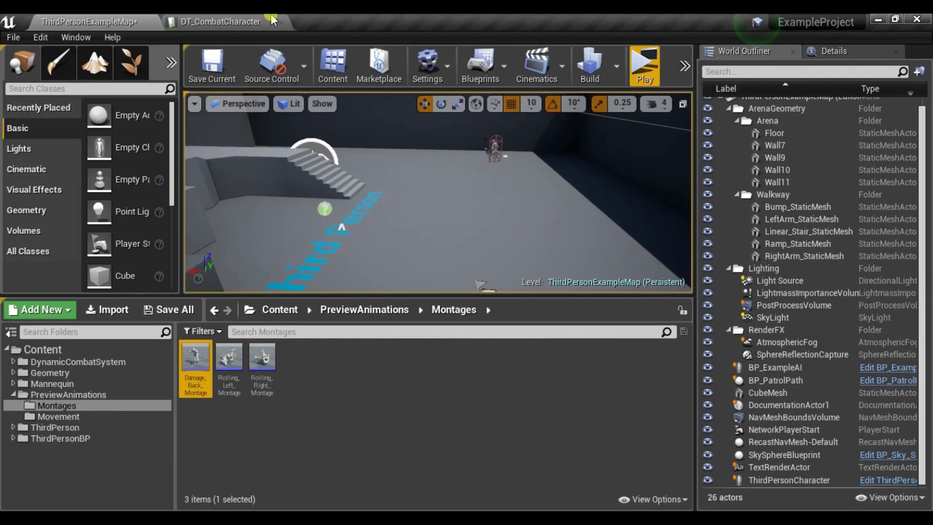
Step: Add a row named StunBack to DT_CombatCharacter and set its action to StunBack
left_click(229, 21)
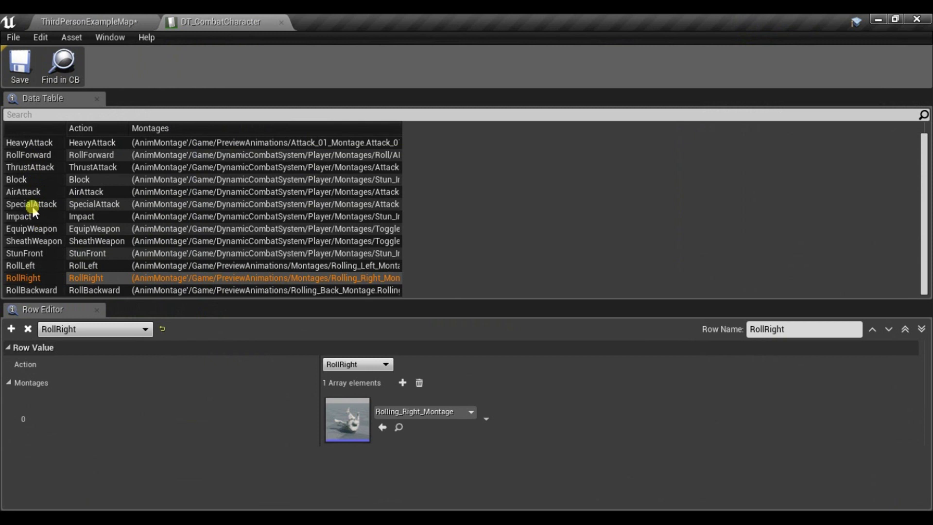
left_click(11, 328)
left_click(382, 365)
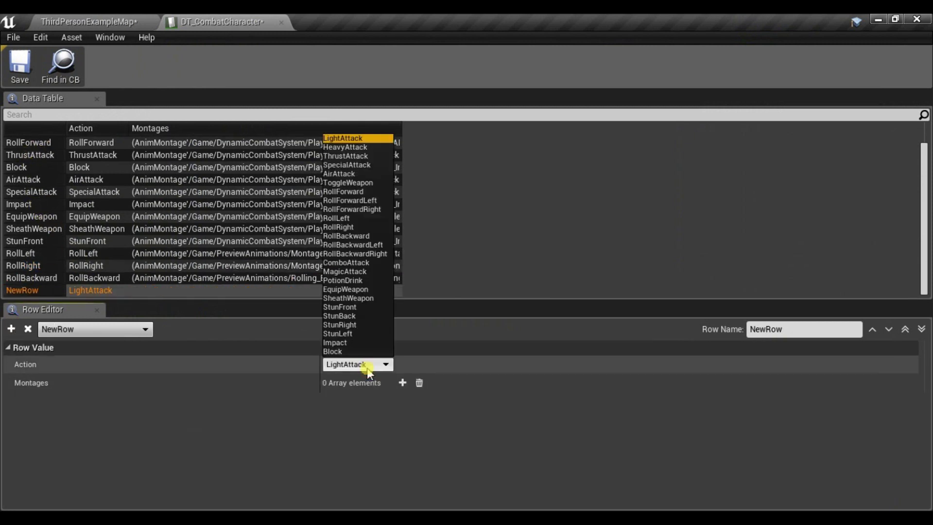
left_click(354, 318)
left_click(753, 333)
type("St")
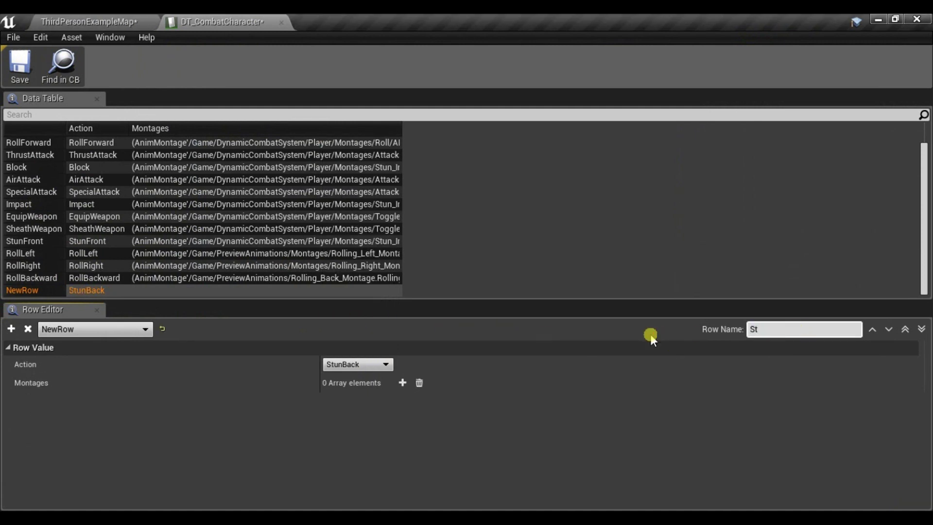
type("unBack")
key("Return")
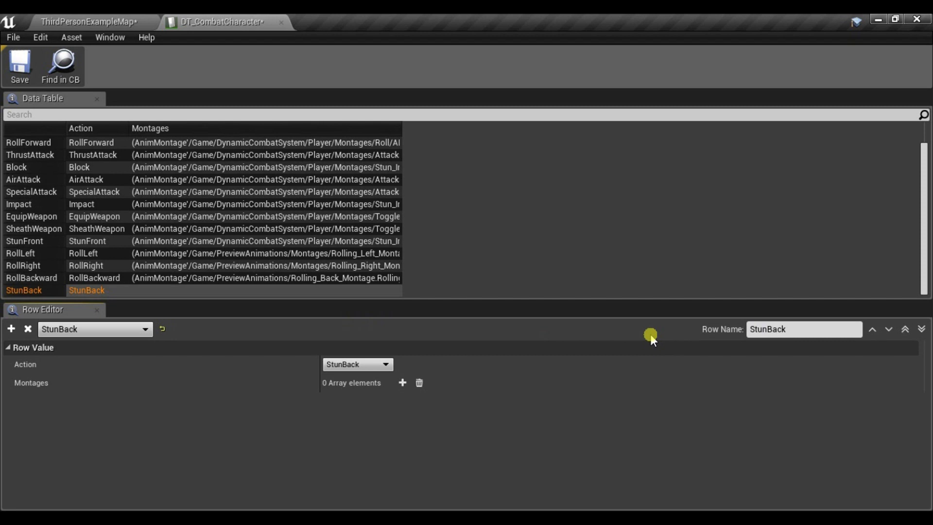
Step: Add one montage element to the StunBack row and assign Damage_Back_Montage to it
left_click(402, 383)
left_click(113, 22)
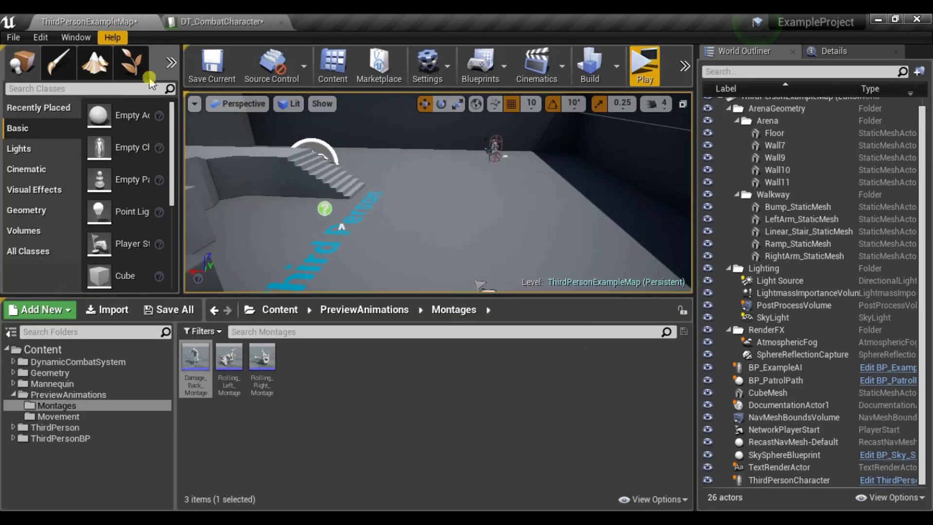
left_click(193, 22)
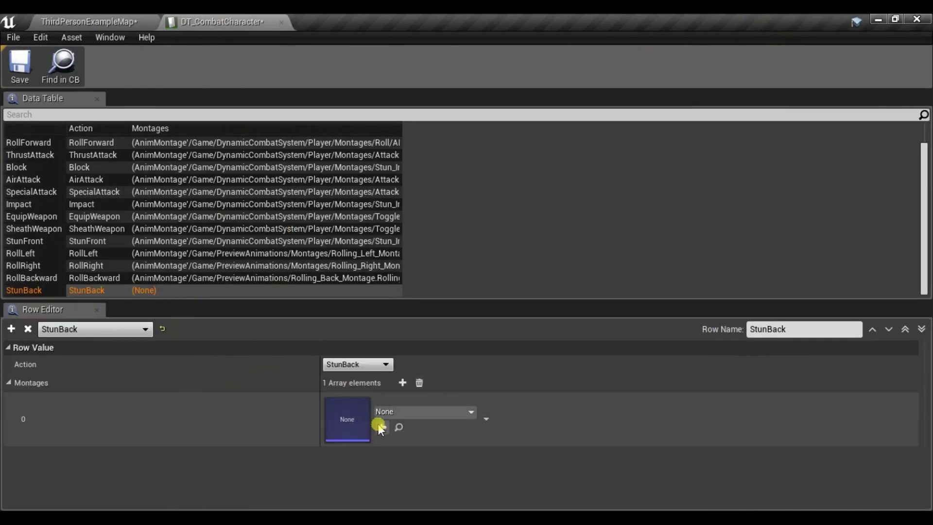
left_click(383, 427)
Step: Replace the StunFront row's montage with Damage_Front_Montage from the PreviewAnimations folder and save the data table
left_click(122, 22)
left_click(89, 395)
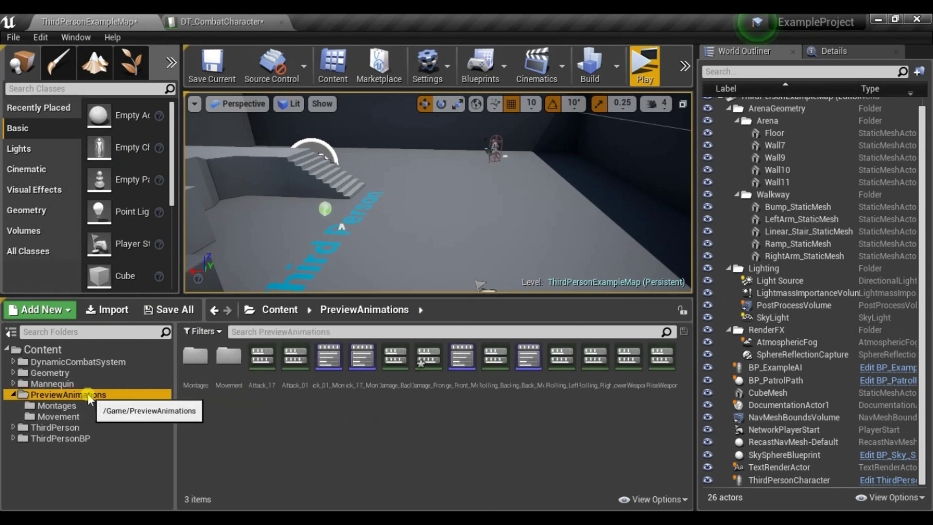
left_click(198, 20)
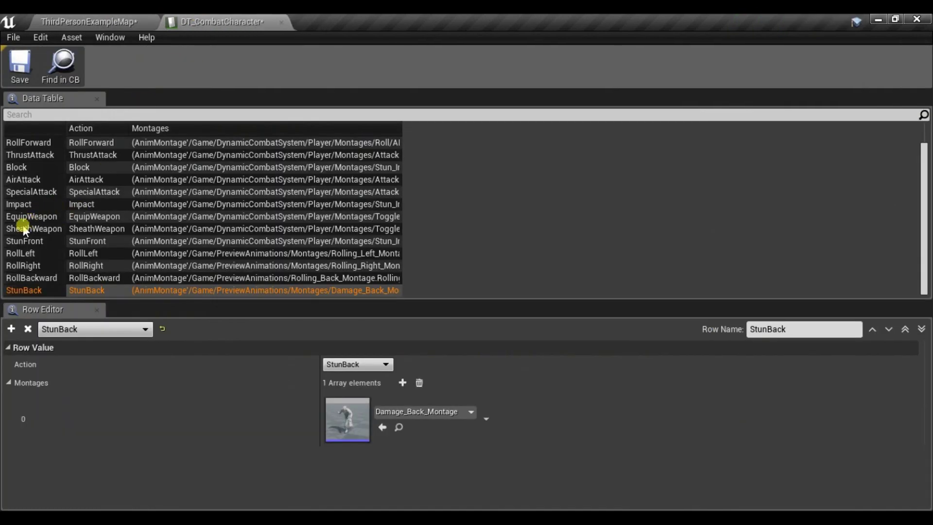
left_click(29, 242)
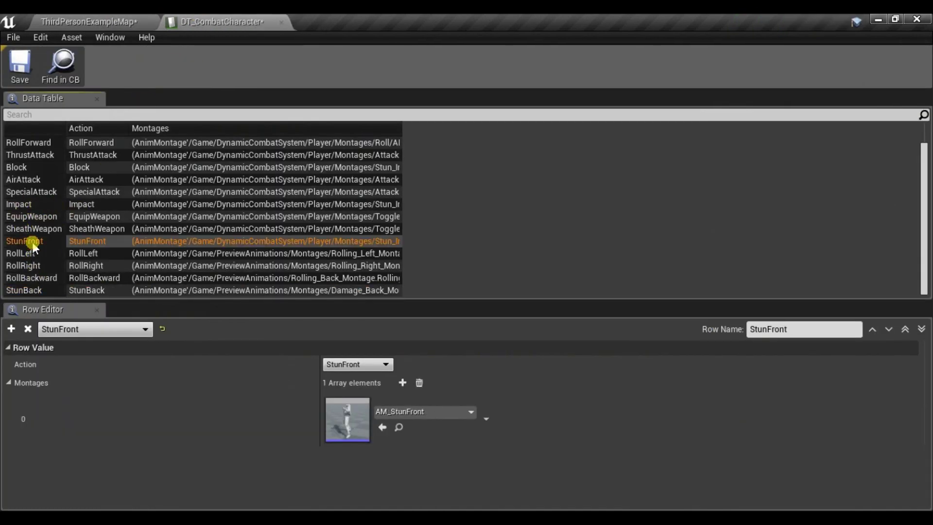
left_click(117, 21)
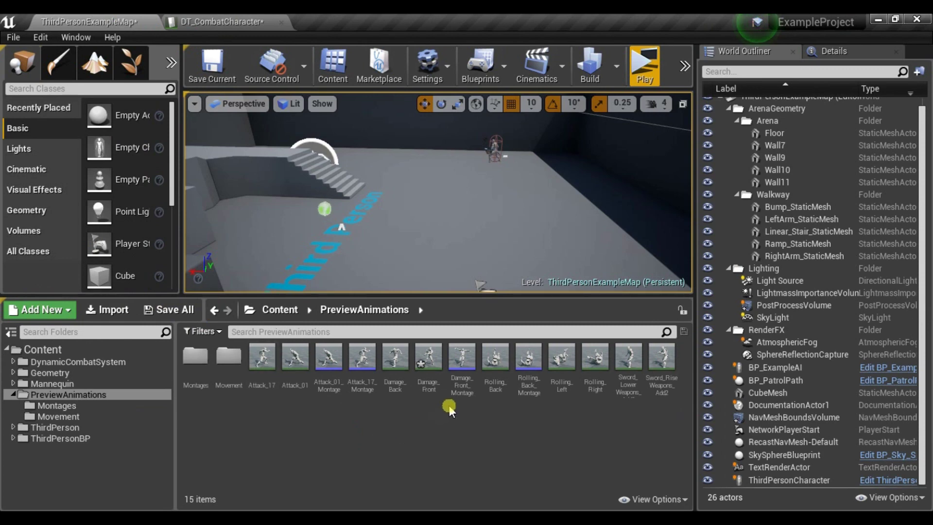
left_click(463, 383)
left_click(223, 22)
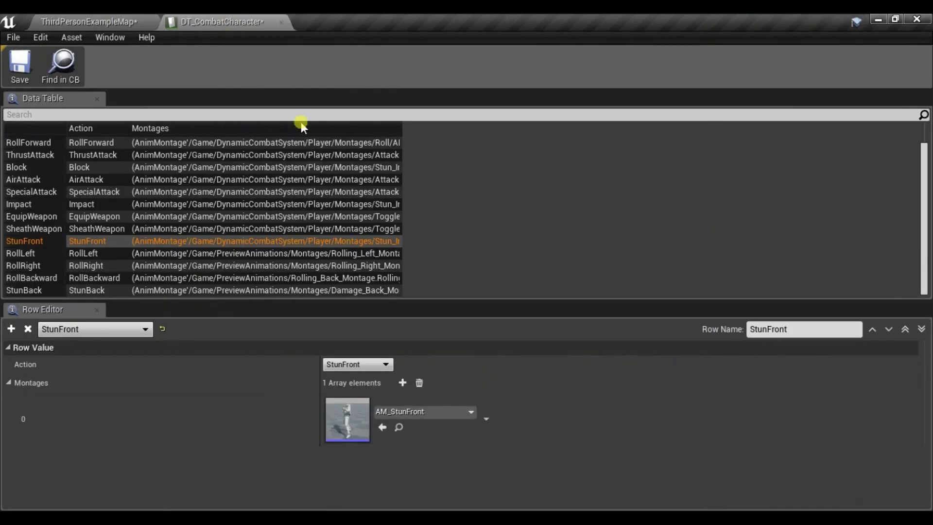
left_click(383, 428)
left_click(20, 66)
Step: Play the level, let the enemy hit the character from behind and in front to test the damage animations, and stop the preview
left_click(89, 22)
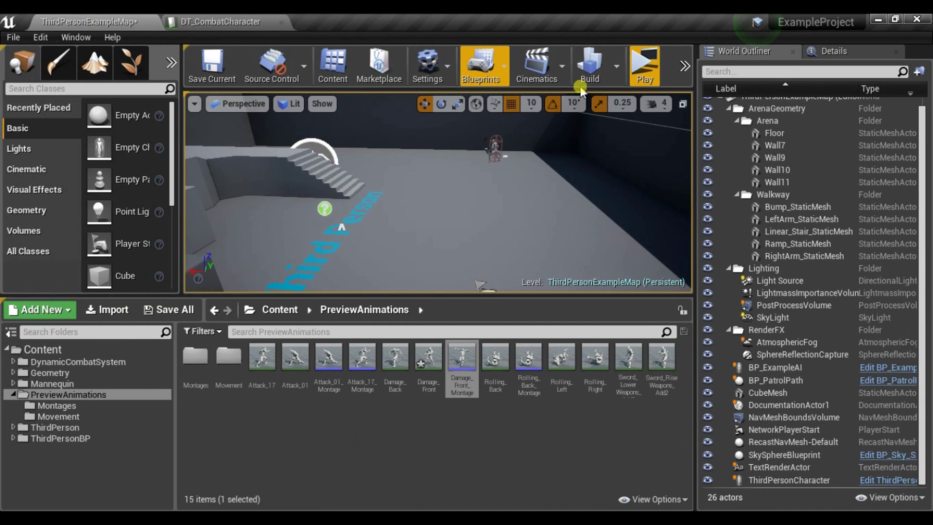
left_click(650, 68)
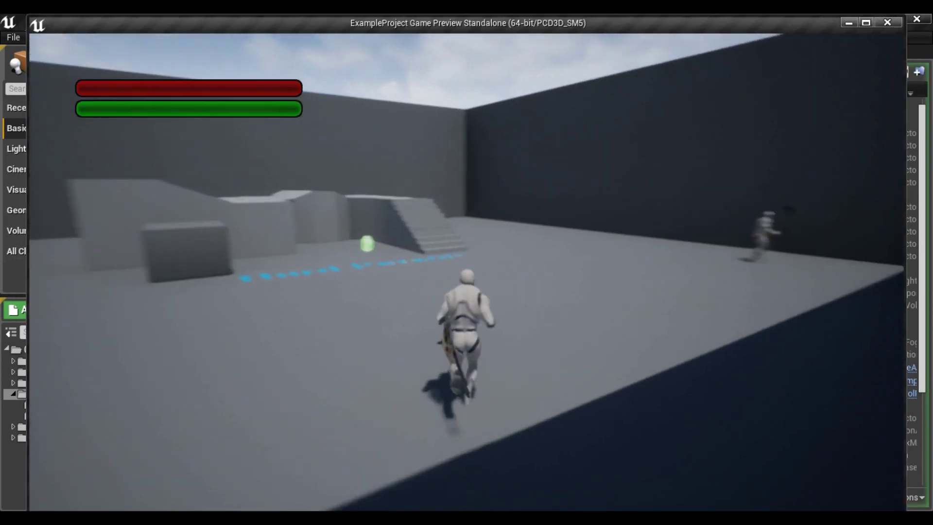
key("w")
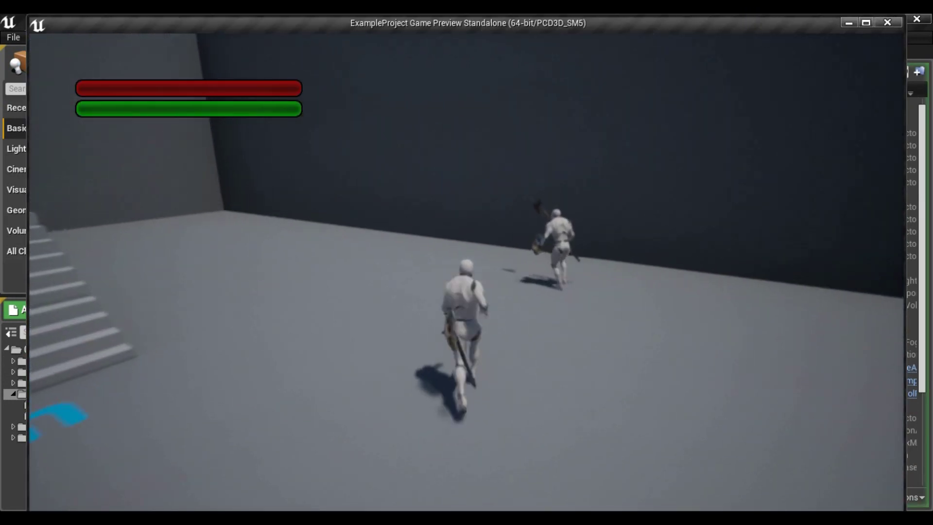
key("w")
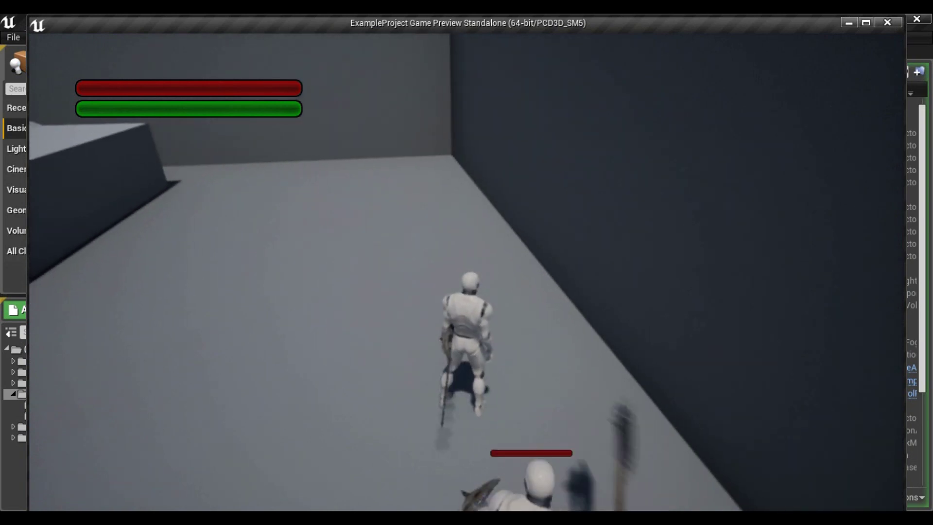
key("w")
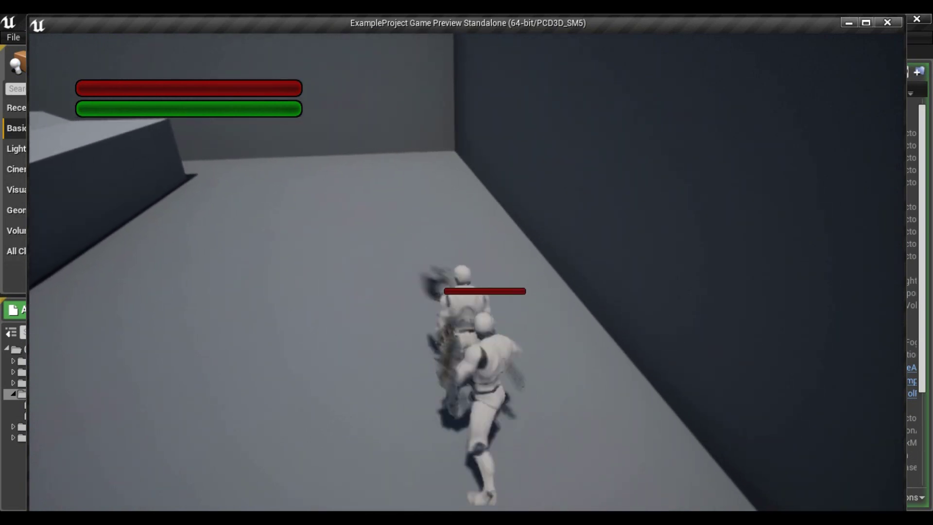
key("d")
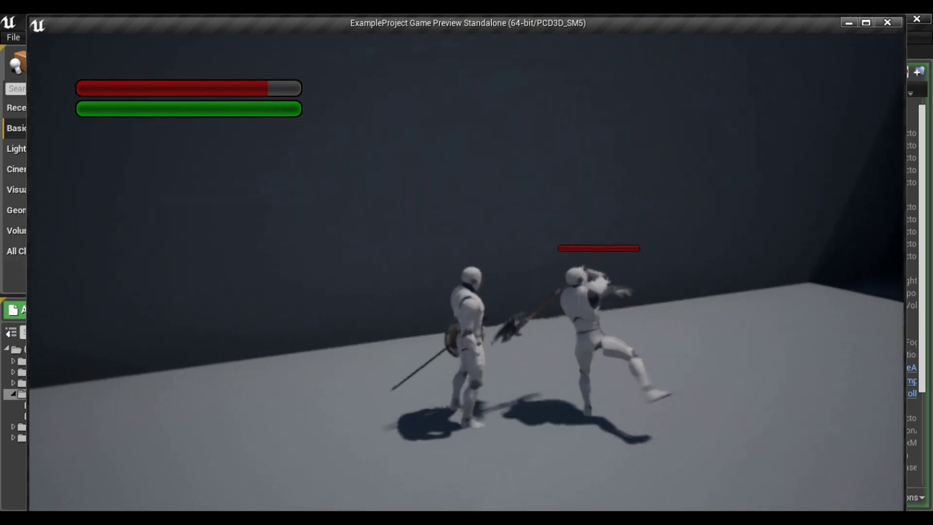
key("w")
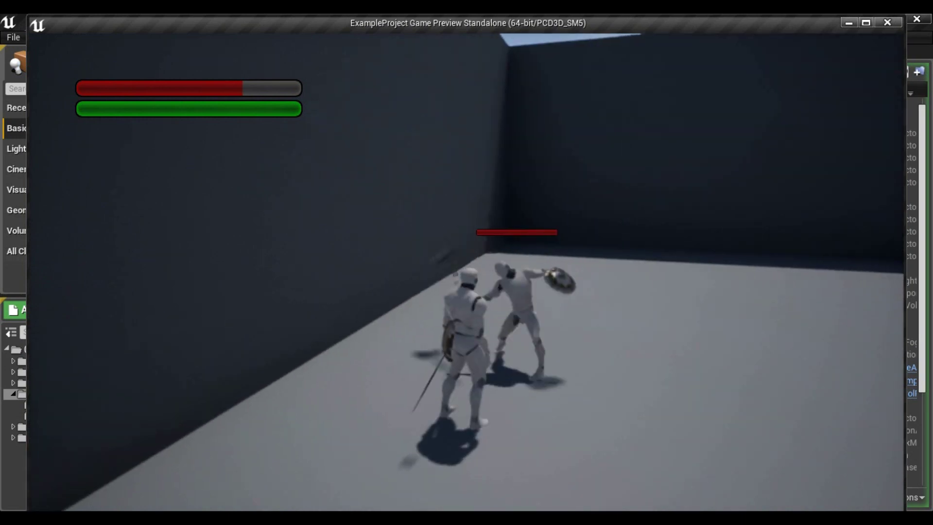
key("w")
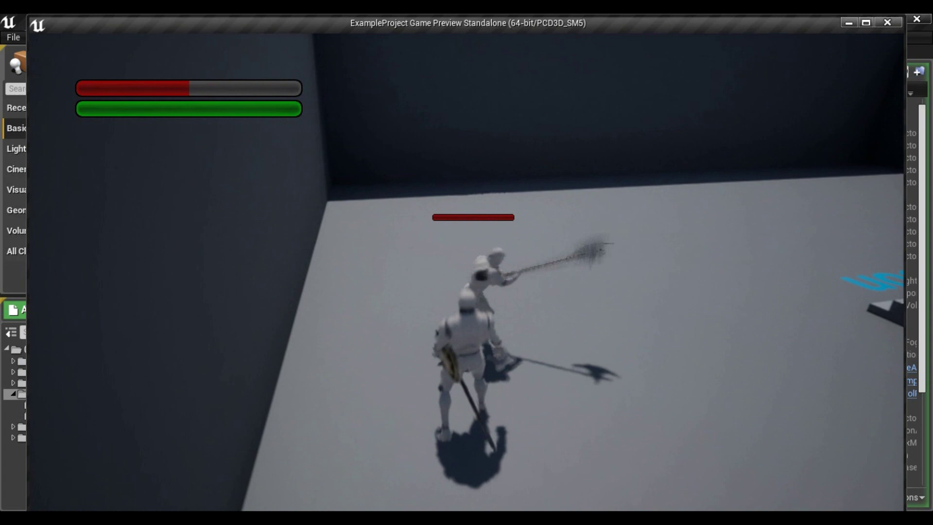
key("Escape")
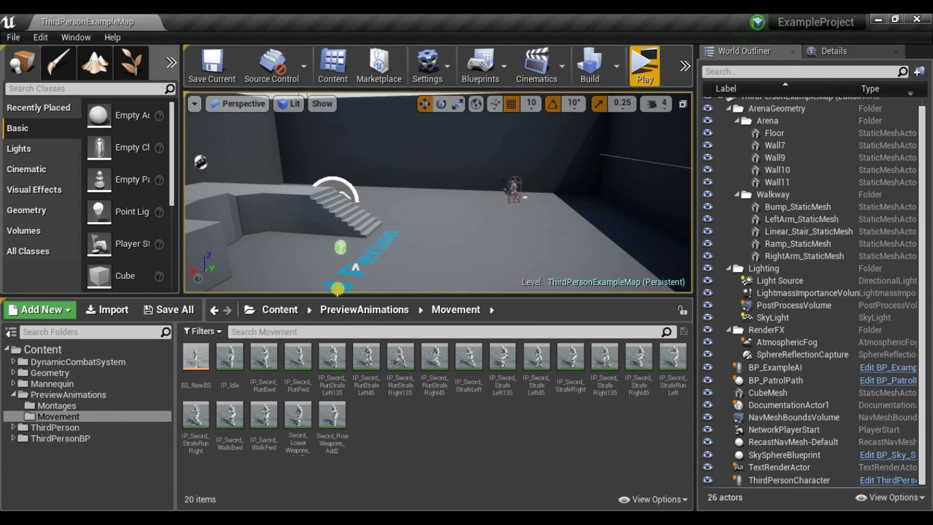
Step: Open the BS_NewBS blend space in the Movement folder, review its Direction and Speed axis settings, and close it
mouse_move(227, 372)
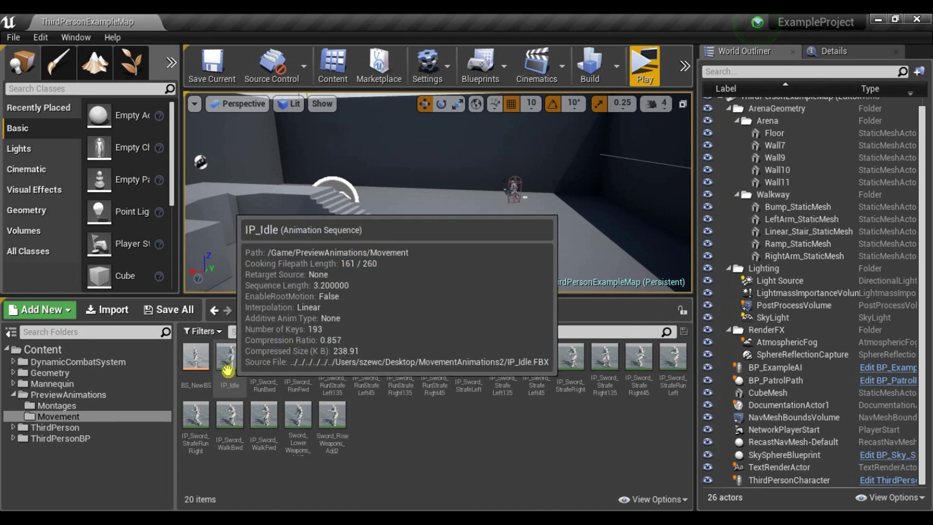
double_click(201, 360)
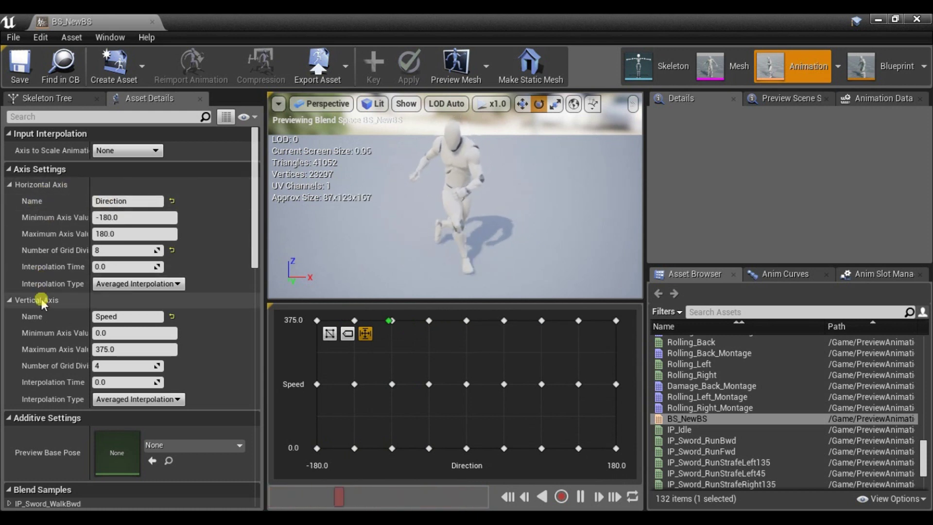
middle_click(128, 19)
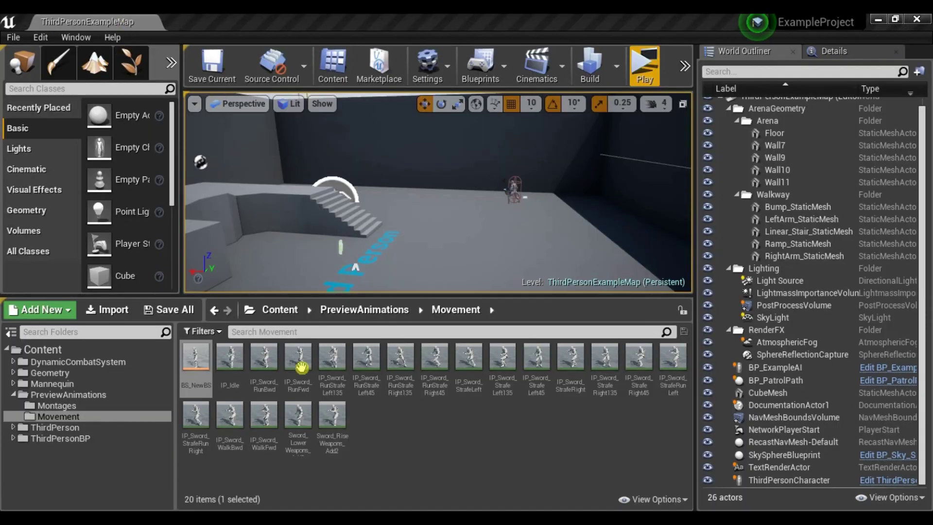
Step: Create a one-dimensional Aim Offset for the mannequin skeleton in the Movement folder and name it BS_NewGuard
left_click(364, 422)
right_click(360, 422)
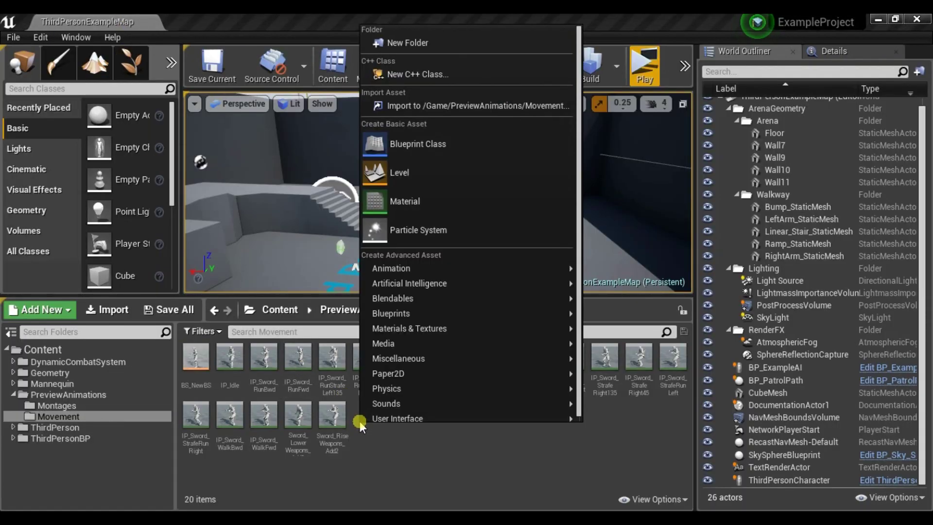
mouse_move(466, 268)
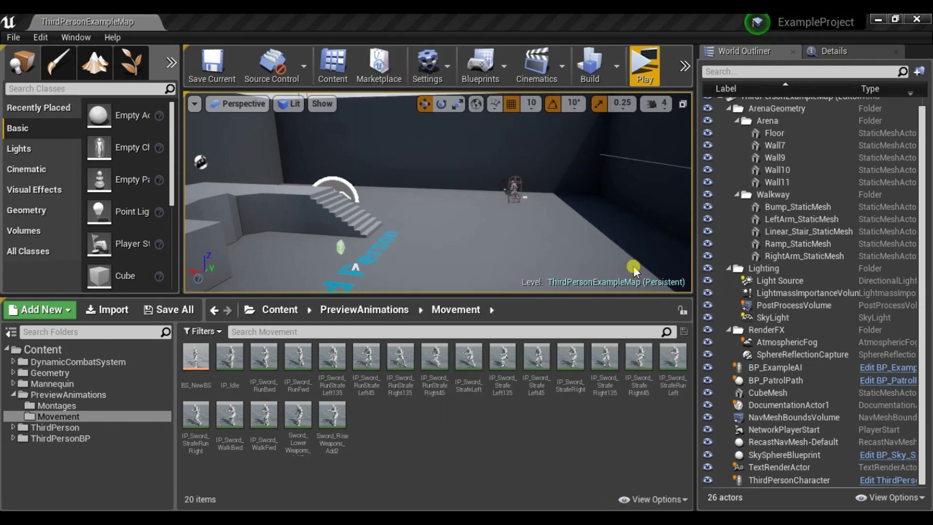
left_click(634, 266)
left_click(360, 153)
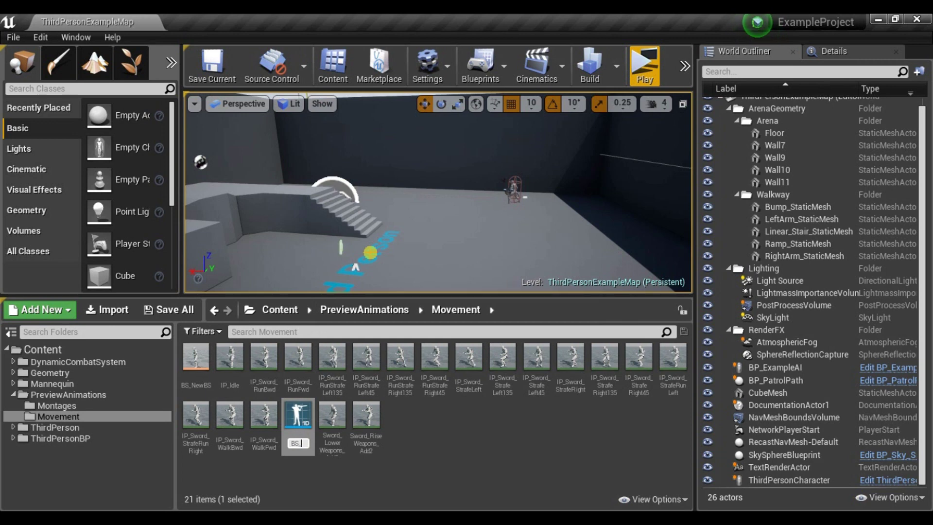
key("Return")
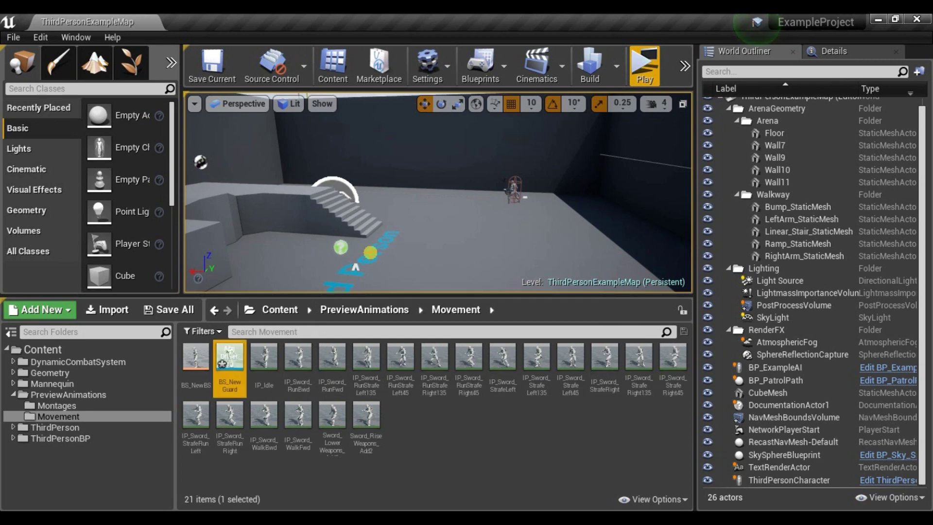
Step: Open Sword_RiseWeapons_Add2 and set its Additive Anim Type to Mesh Space and Base Pose Type to Selected animation frame
left_click(333, 421)
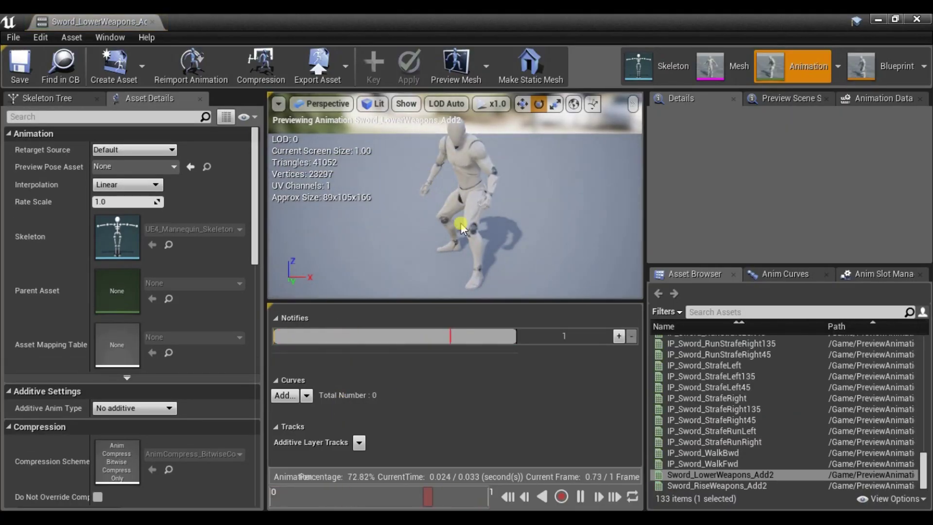
double_click(715, 485)
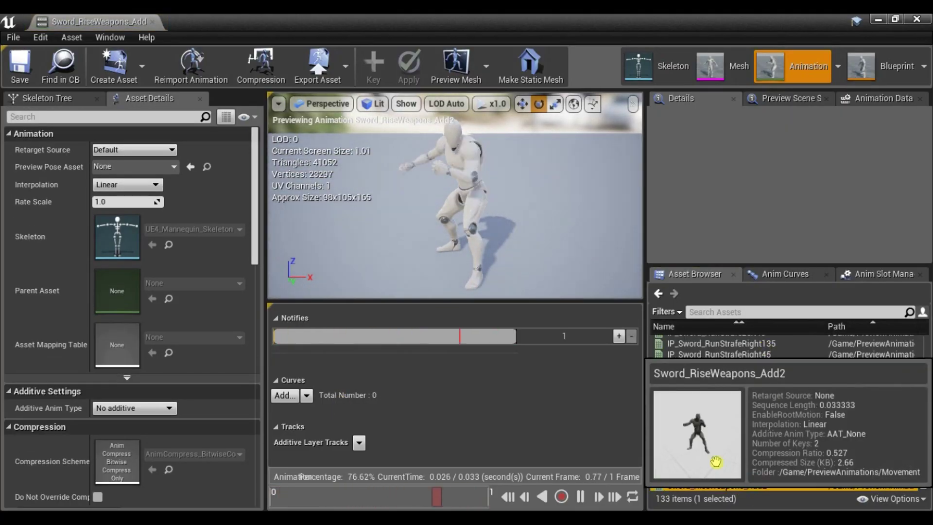
left_click(126, 413)
left_click(124, 438)
left_click(138, 428)
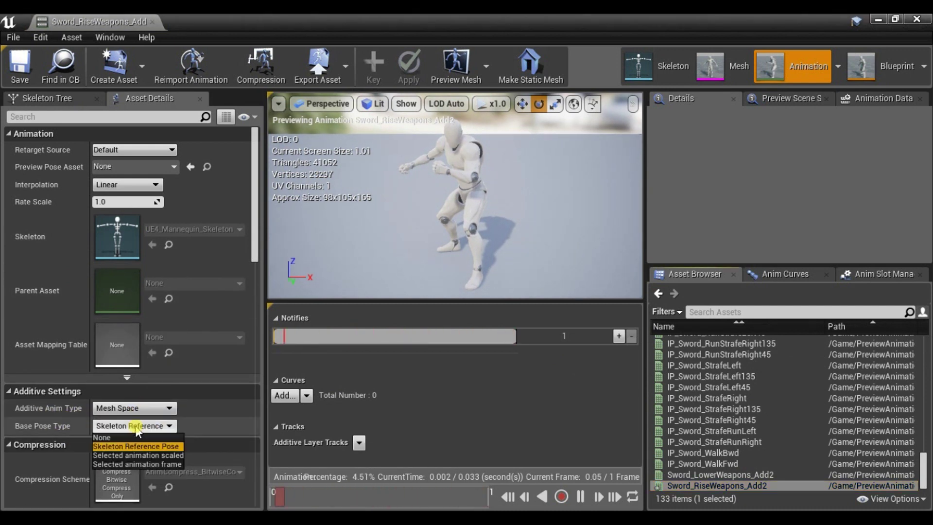
left_click(139, 464)
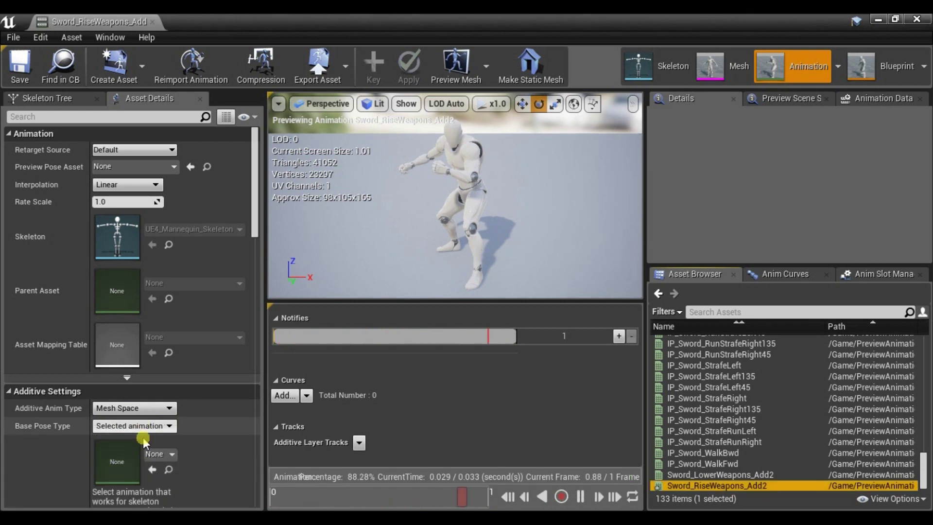
Step: Dock the animation editor beside the level and assign IP_Idle as the additive base pose of Sword_RiseWeapons_Add2
scroll(142, 445, "down", 2)
left_click_drag(100, 21, 272, 18)
left_click(127, 20)
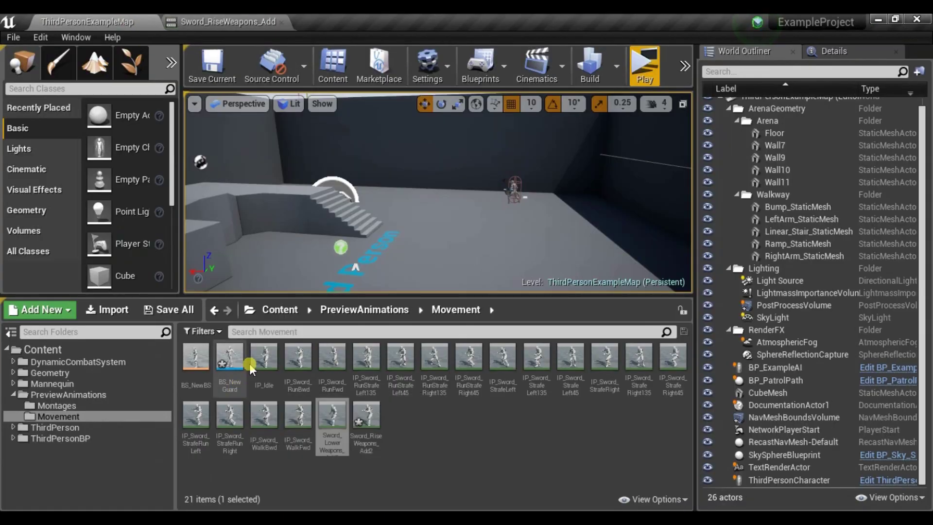
left_click(228, 21)
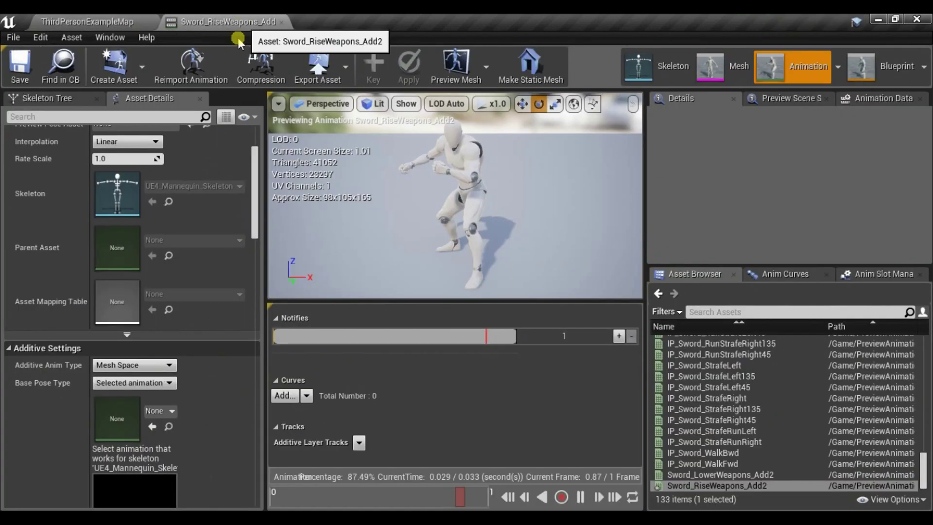
left_click(155, 428)
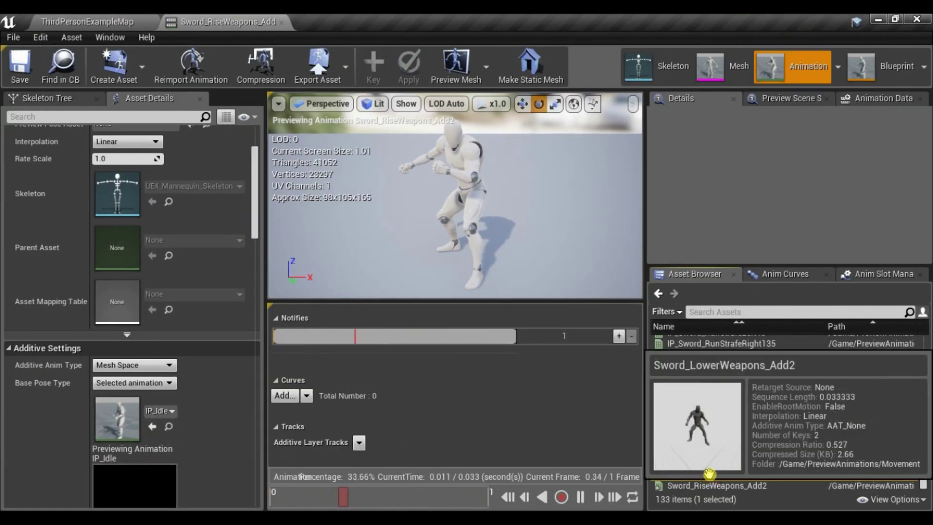
Step: Set Sword_LowerWeapons_Add2 to the Mesh Space additive type with a selected animation frame of IP_Idle as its base pose
double_click(710, 475)
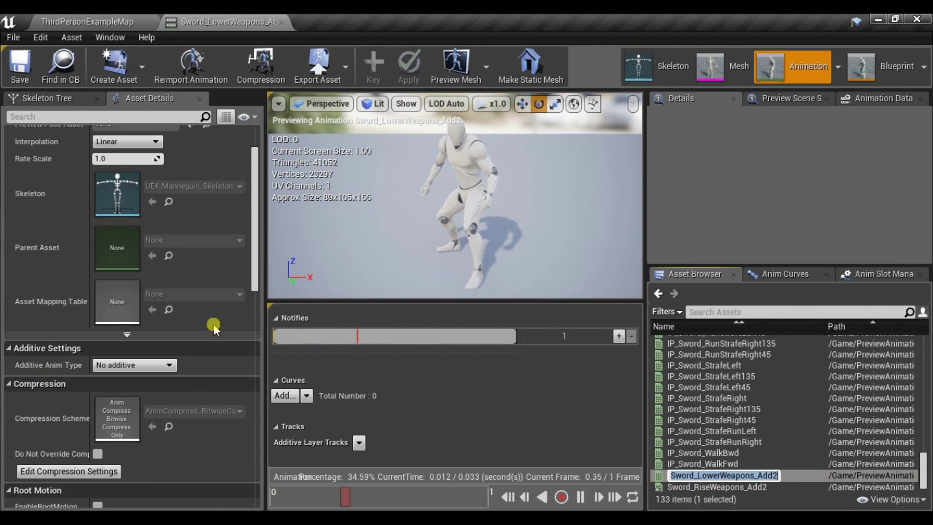
left_click(156, 365)
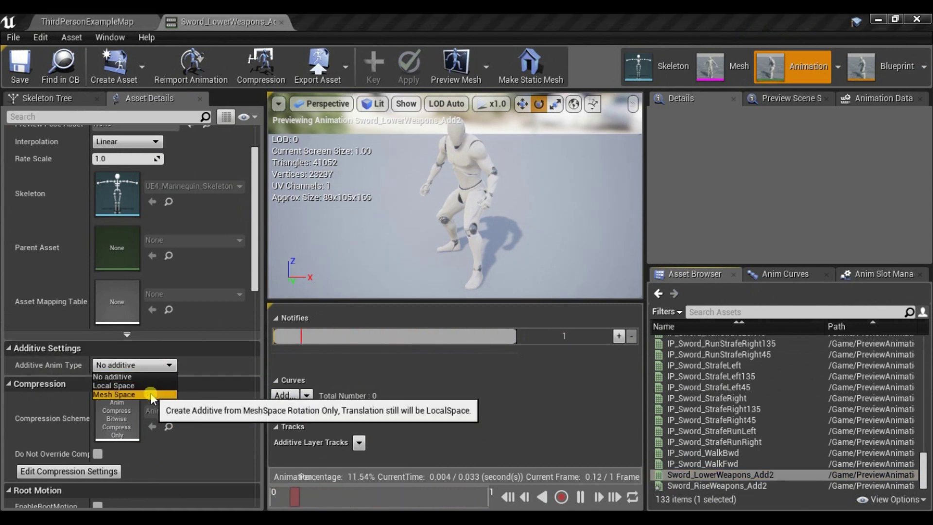
left_click(117, 394)
left_click(146, 383)
left_click(145, 412)
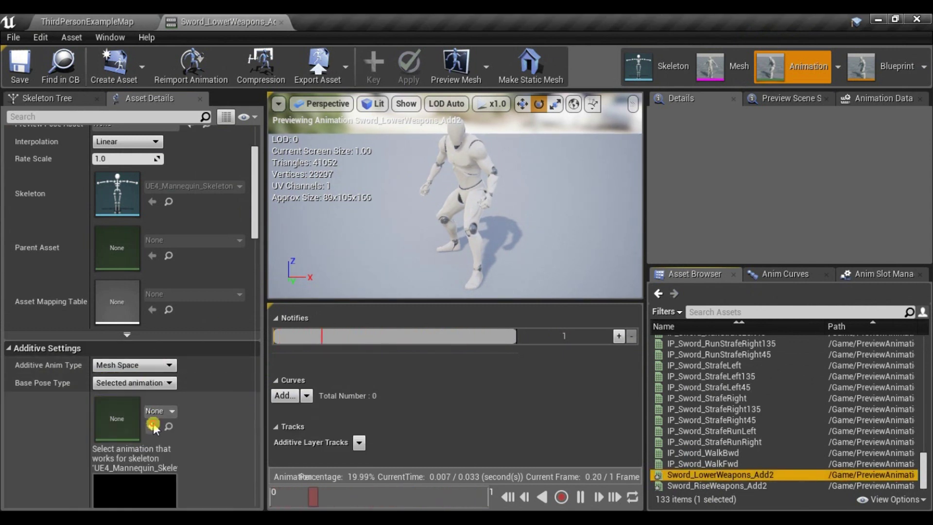
left_click(152, 427)
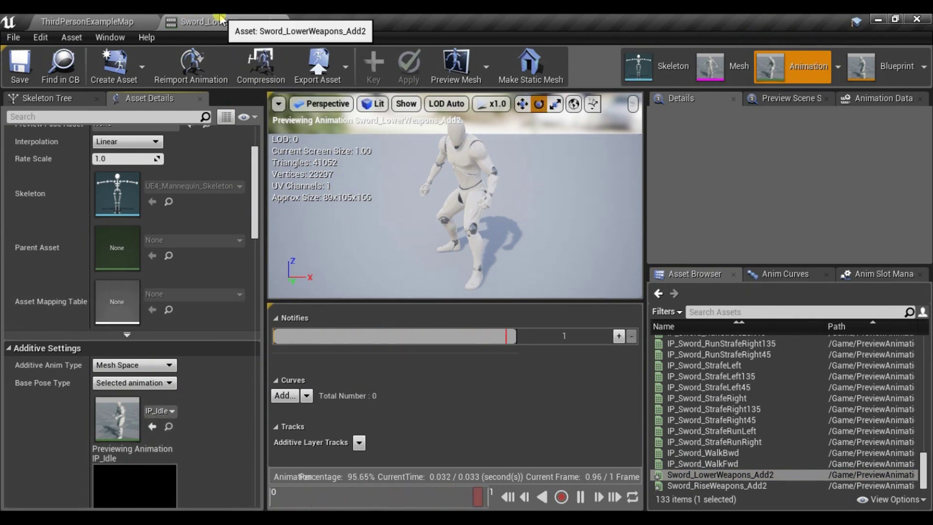
Step: Open BS_NewGuard and place Sword_LowerWeapons_Add2 at the axis minimum and Sword_RiseWeapons_Add2 at the axis maximum
left_click(106, 20)
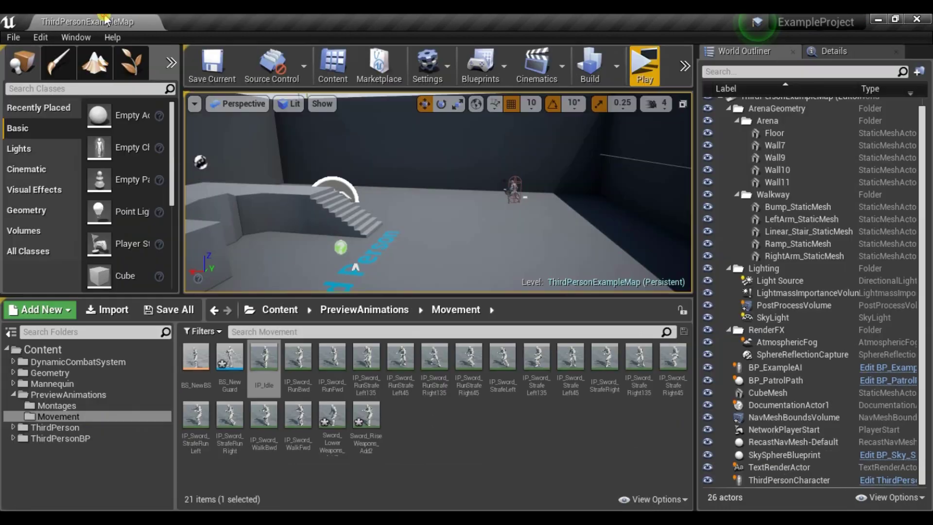
double_click(231, 362)
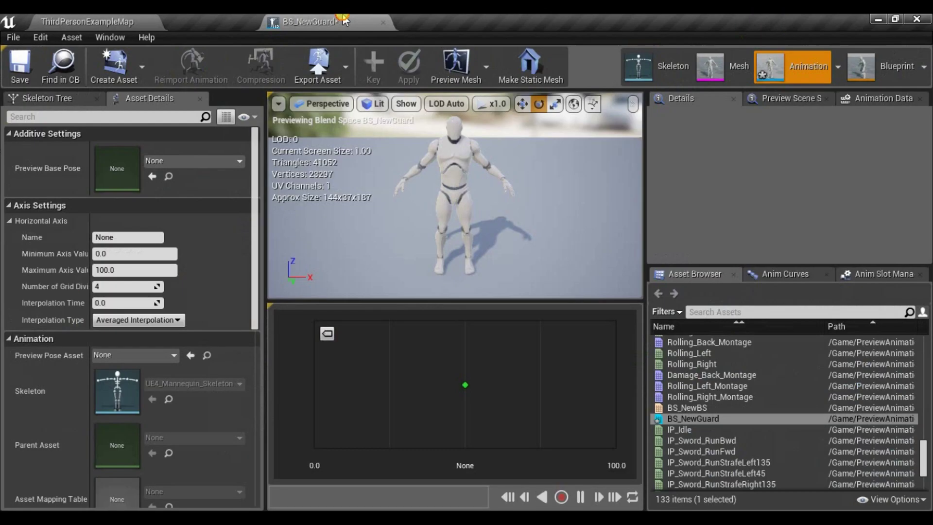
left_click(140, 22)
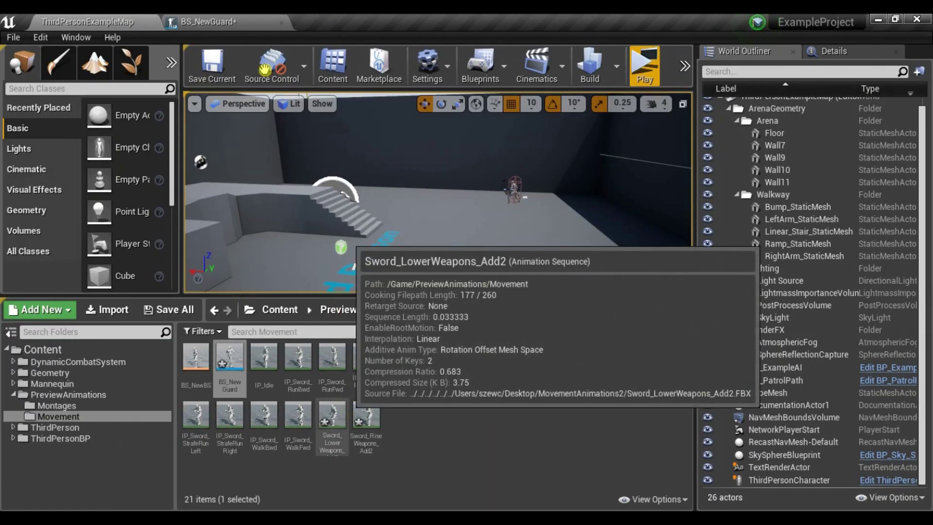
left_click(237, 22)
left_click(714, 313)
type("add2")
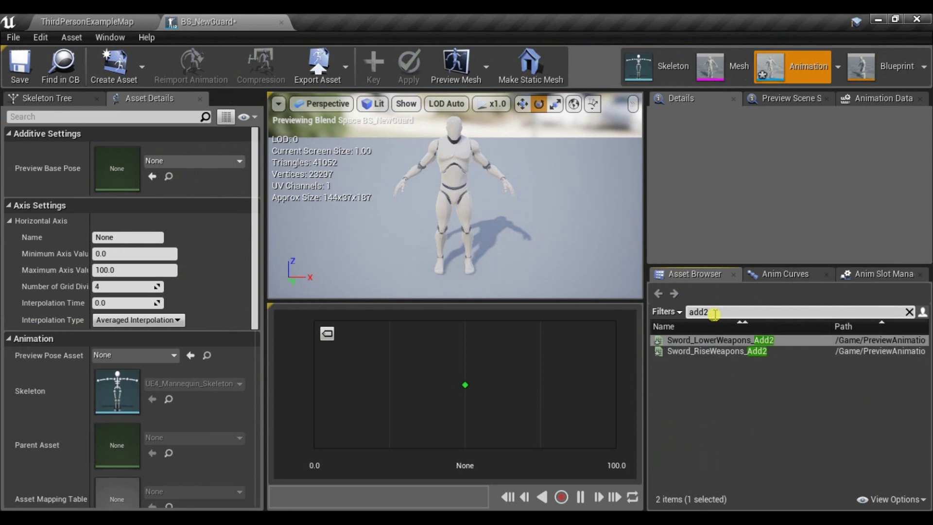
left_click_drag(720, 341, 330, 390)
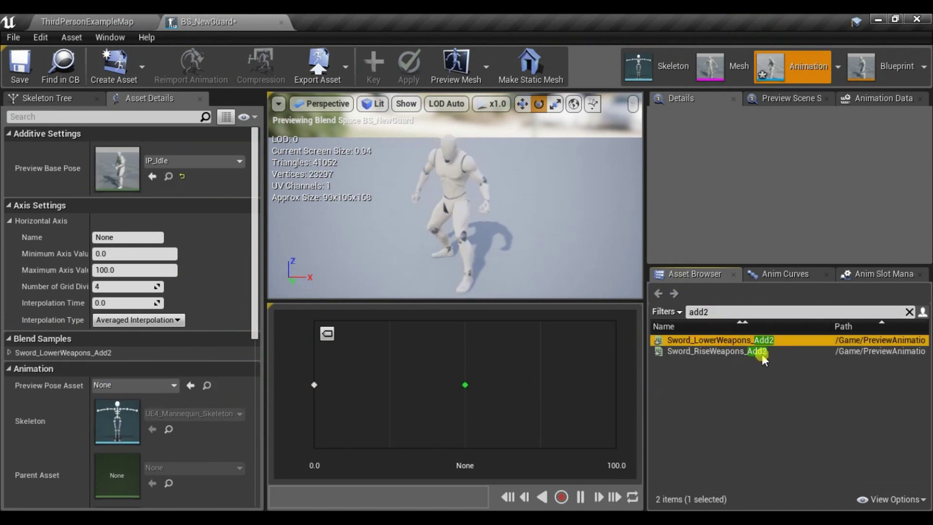
left_click_drag(764, 358, 616, 385)
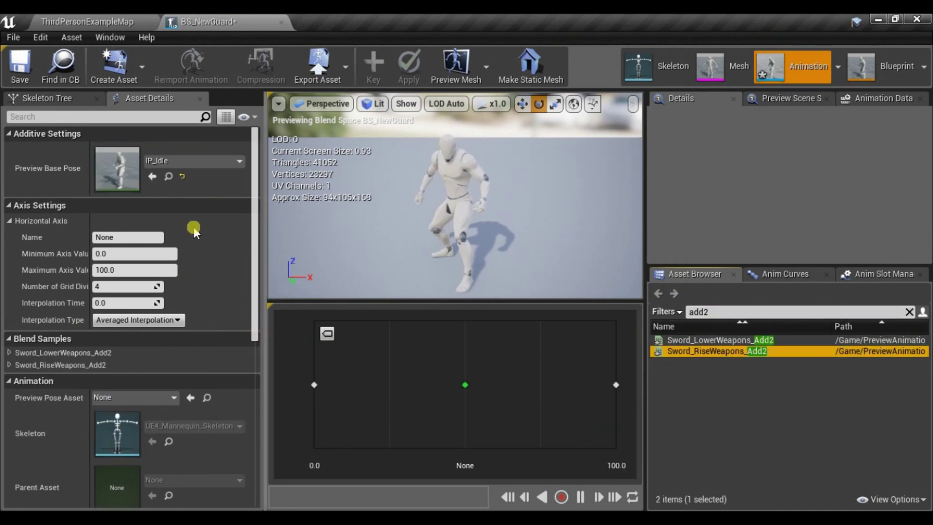
Step: Name BS_NewGuard's horizontal axis Guard with a maximum value of 1.0 and 1 grid division, and save and close the asset
left_click(127, 238)
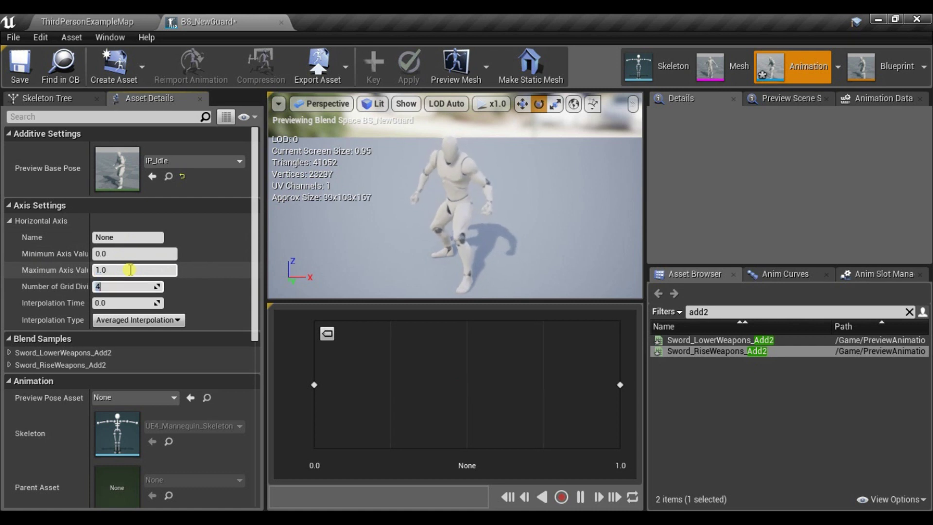
left_click(138, 238)
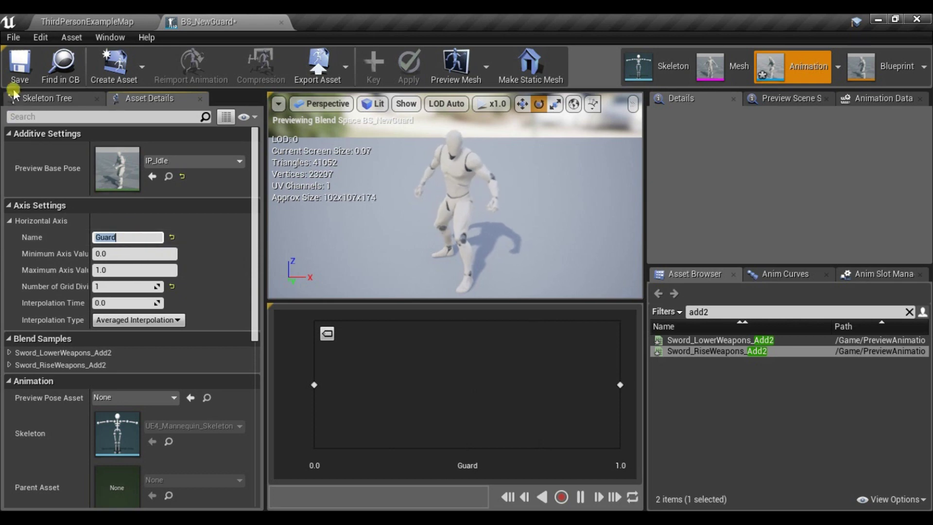
left_click(20, 66)
middle_click(187, 16)
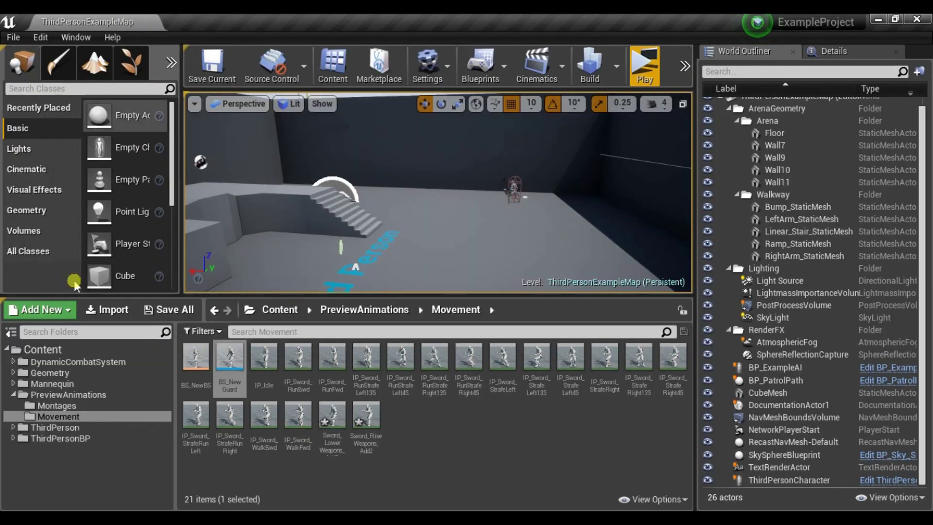
Step: Open the ABP_CombatCharacter animation blueprint from the DynamicCombatSystem/Player folder
left_click(75, 362)
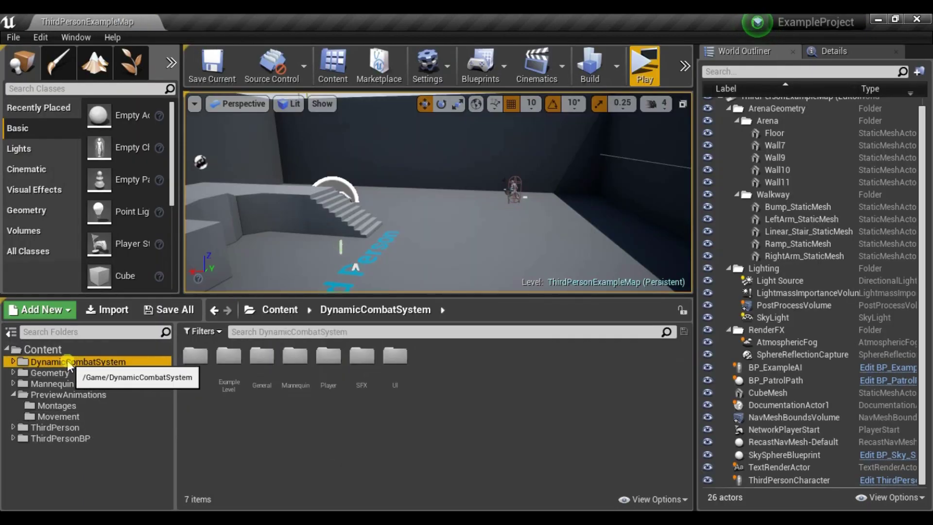
double_click(334, 366)
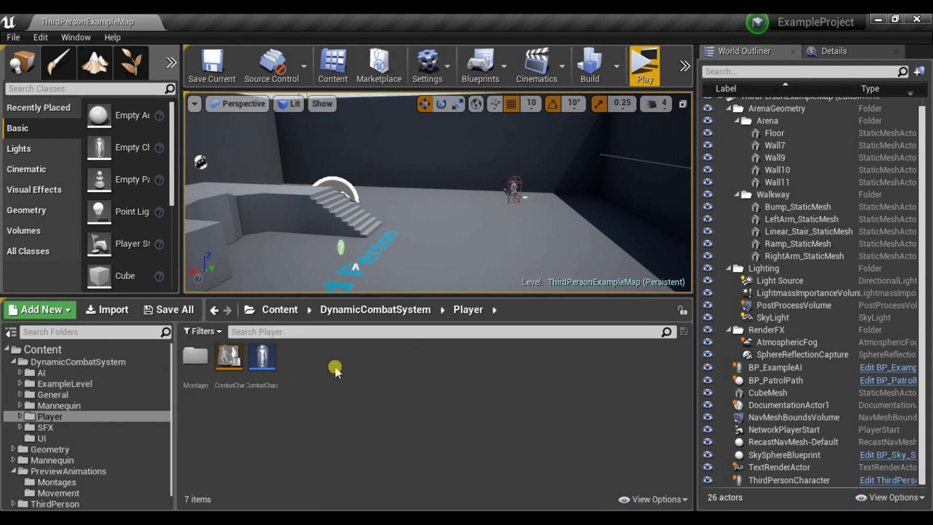
double_click(232, 360)
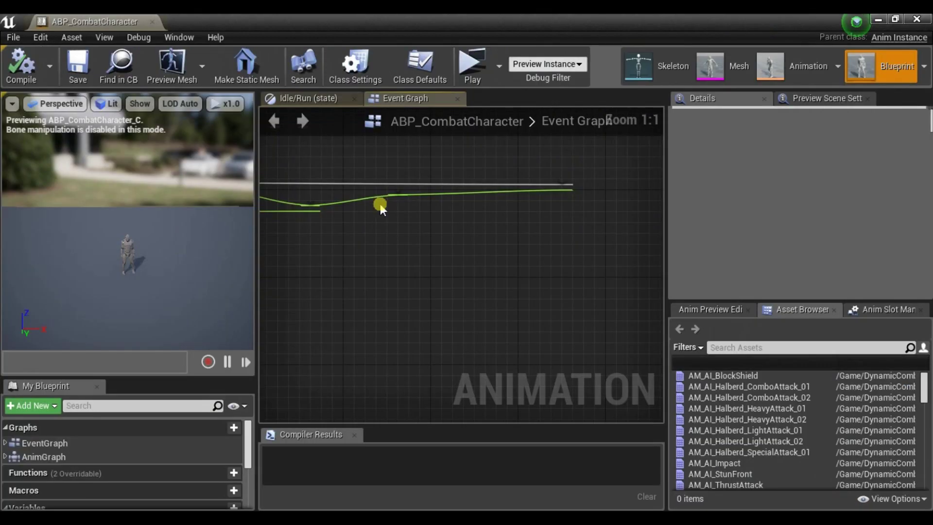
Step: Open the Idle/Run state inside the Anim Graph's Default state machine
right_click_drag(380, 205, 439, 236)
scroll(440, 235, "down", 9)
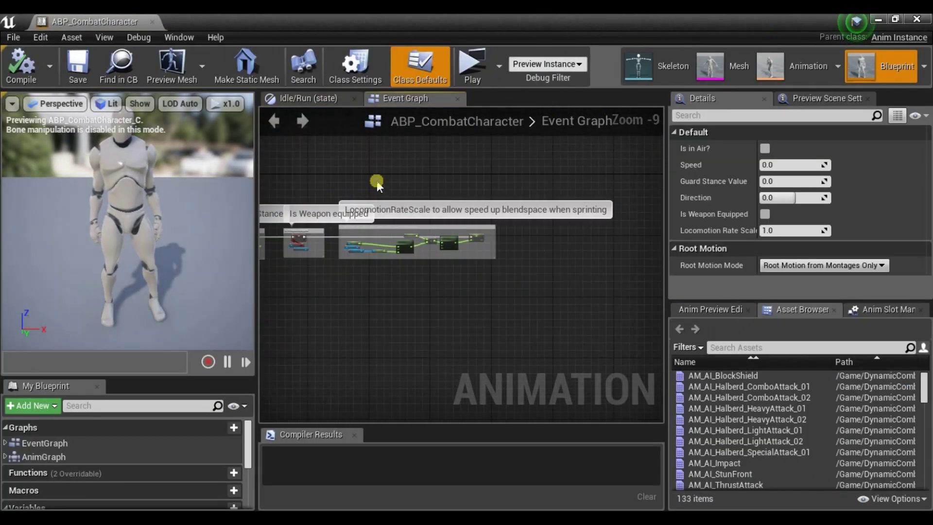
right_click_drag(378, 180, 433, 209)
left_click(320, 100)
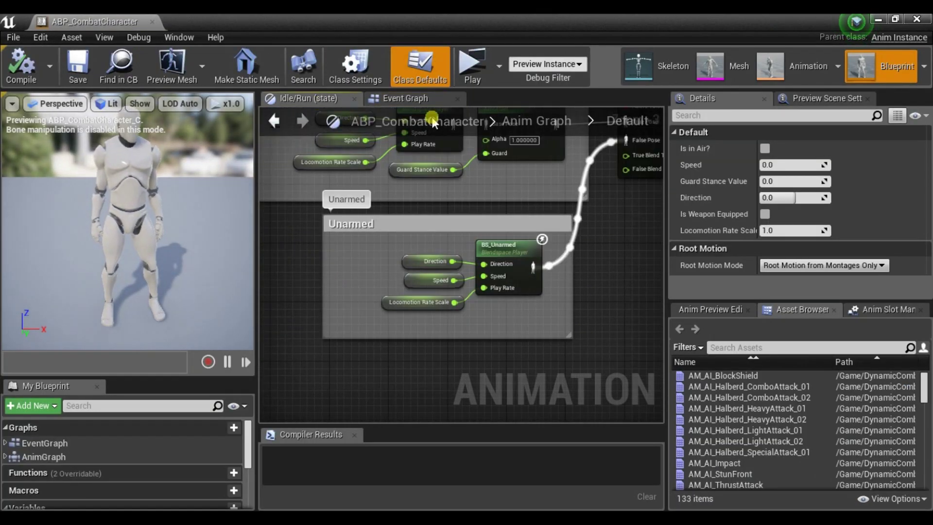
left_click(508, 119)
scroll(436, 235, "up", 4)
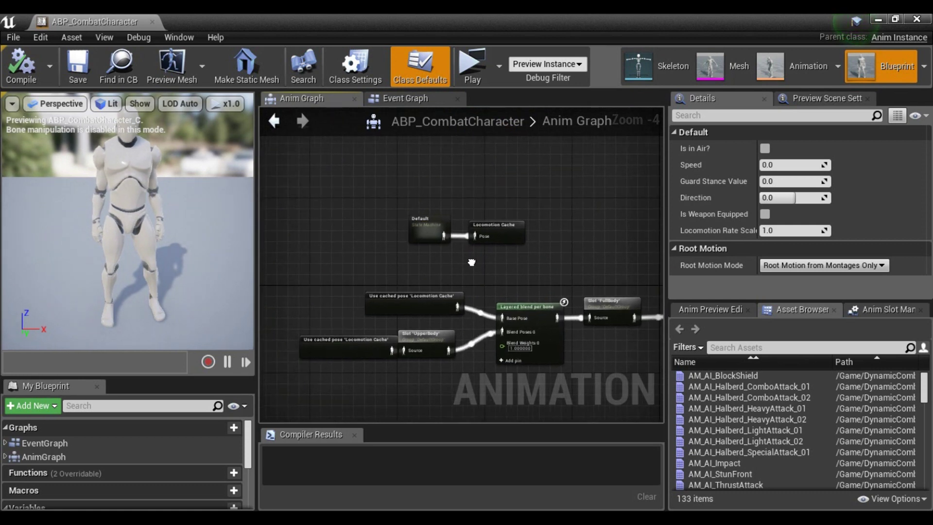
double_click(435, 235)
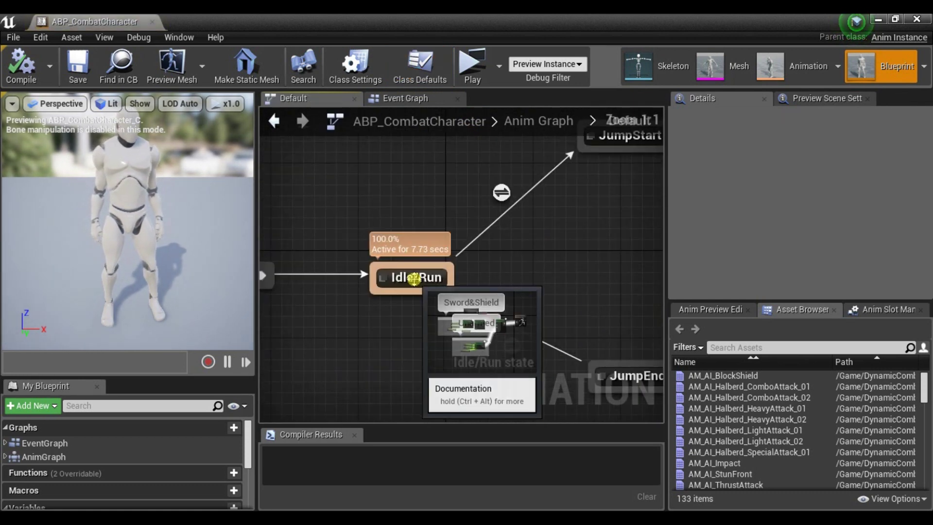
double_click(414, 278)
scroll(451, 264, "up", 5)
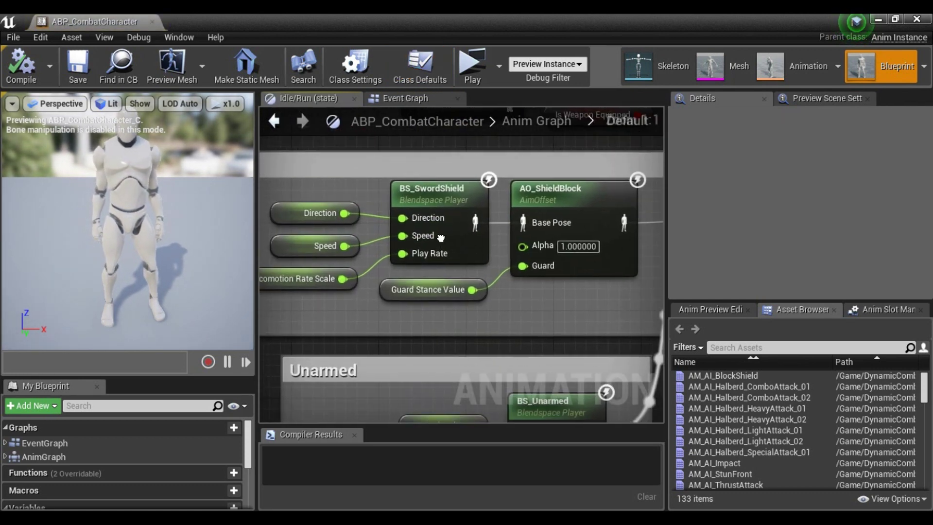
Step: Replace BS_SwordShield in the Sword&Shield group with BS_NewBS and wire Direction, Speed and Locomotion Rate Scale into it
scroll(440, 237, "down", 3)
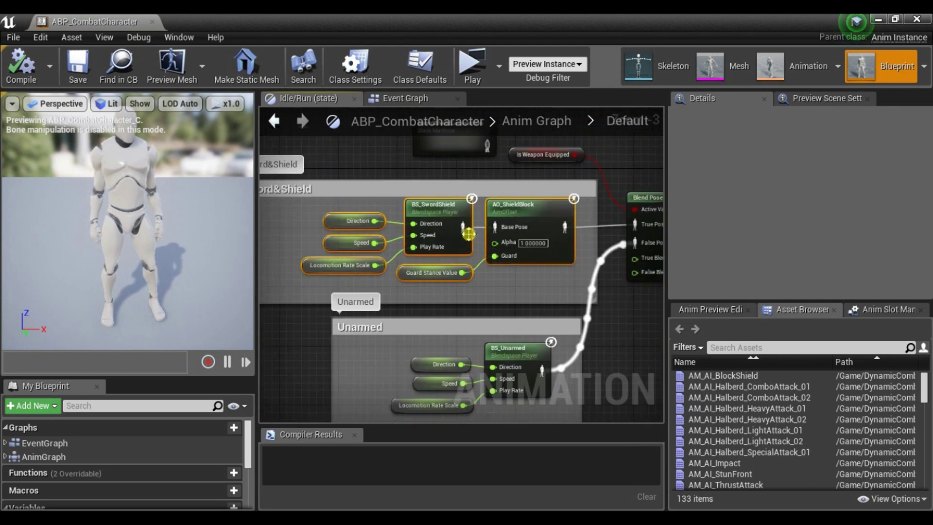
left_click_drag(517, 275, 318, 221)
left_click_drag(502, 278, 360, 225)
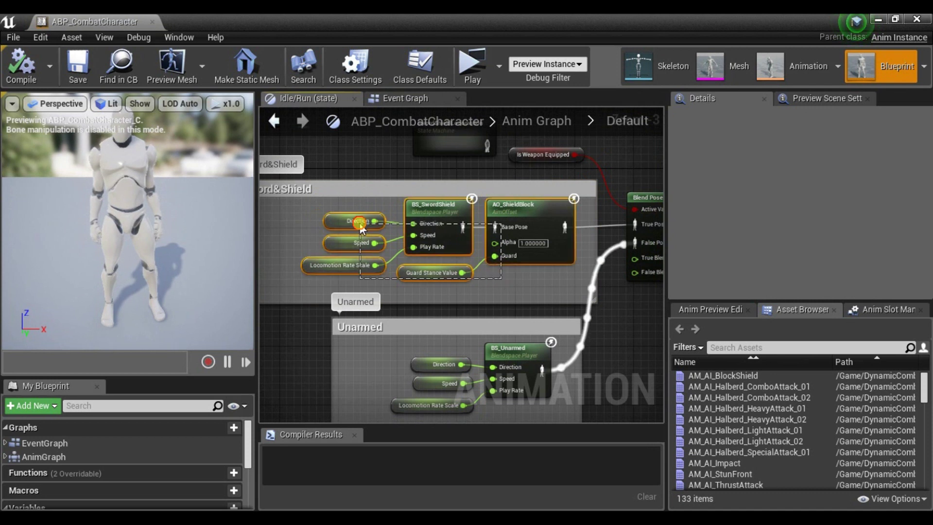
left_click(425, 227)
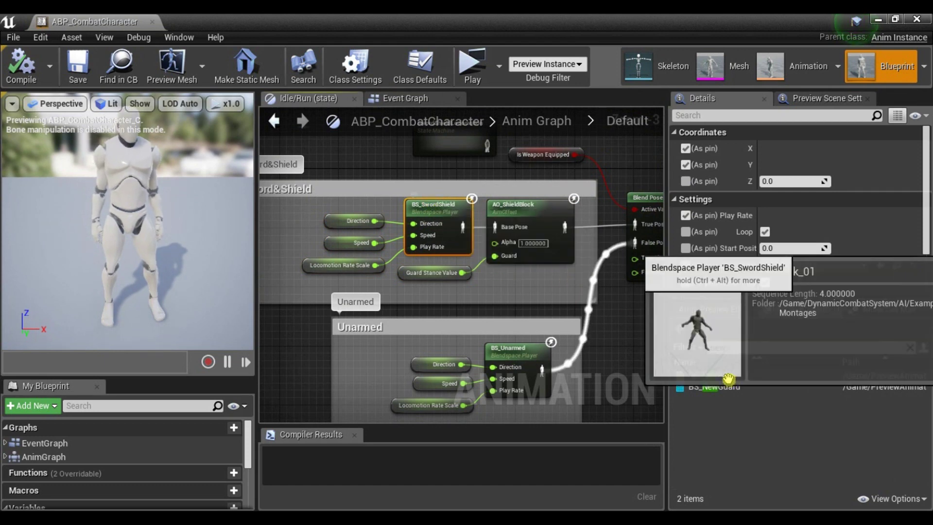
left_click_drag(732, 379, 408, 218)
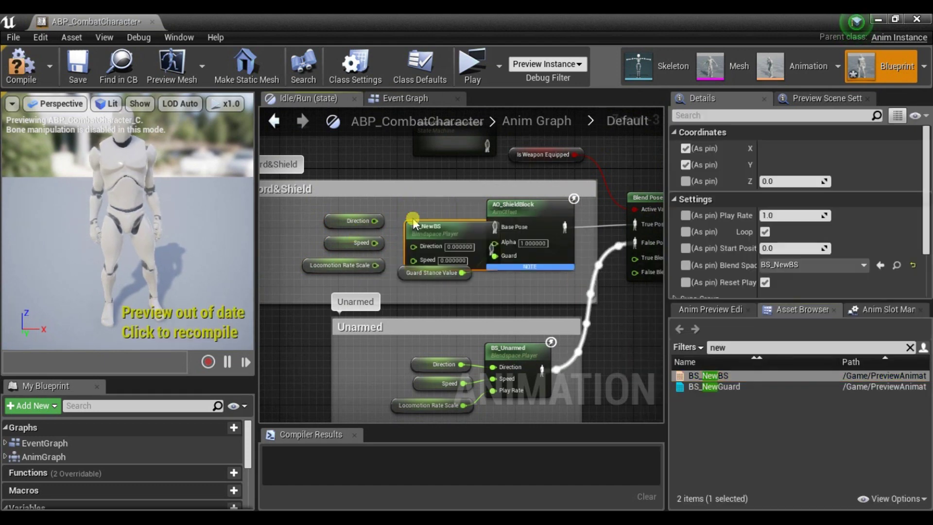
scroll(446, 227, "up", 2)
left_click_drag(462, 235, 449, 209)
left_click_drag(395, 224, 353, 220)
left_click_drag(394, 241, 352, 248)
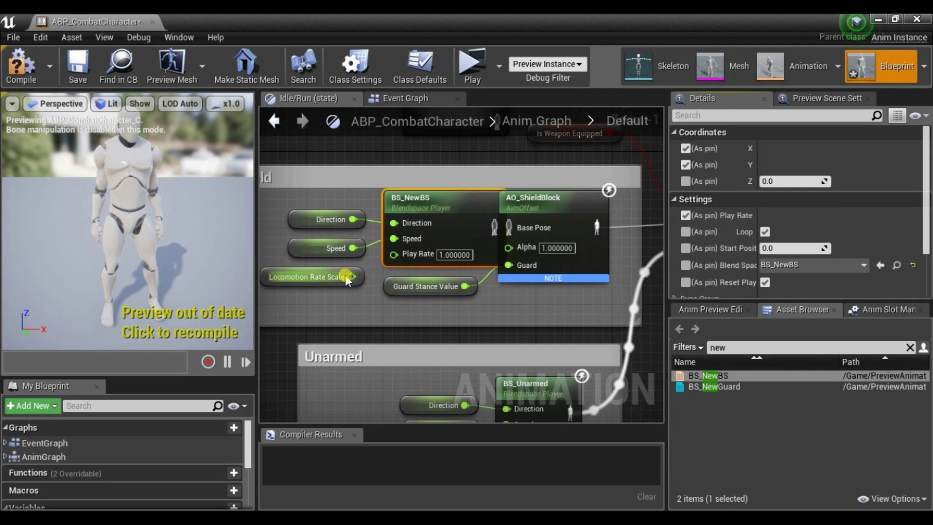
left_click_drag(350, 276, 394, 253)
Step: Replace AO_ShieldBlock with BS_NewGuard, feeding it Guard Stance Value and the BS_NewBS pose, and connect its output to True Pose
left_click(548, 197)
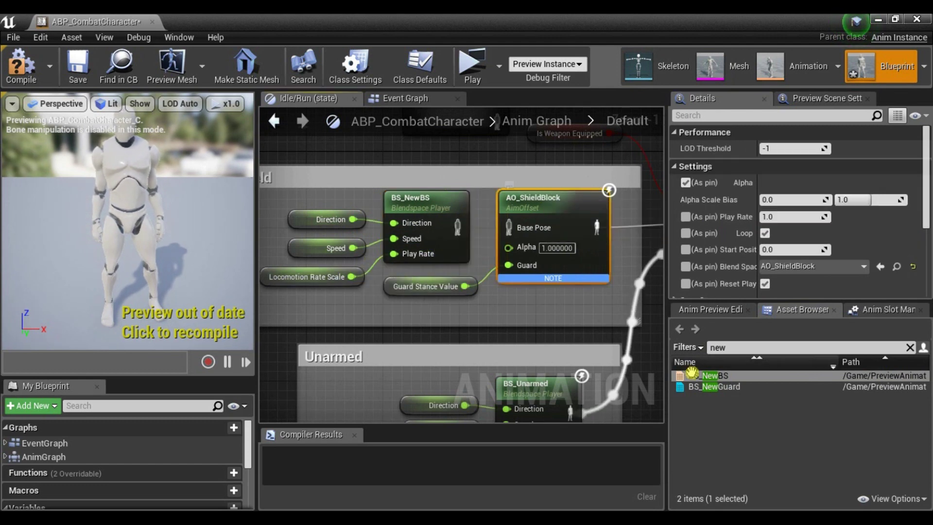
key("Delete")
left_click_drag(717, 388, 507, 237)
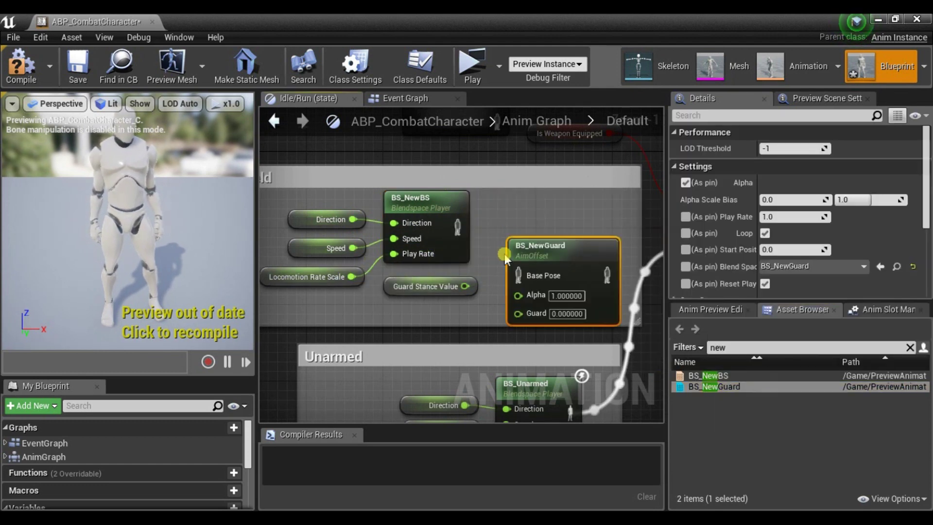
left_click_drag(465, 286, 529, 313)
left_click_drag(518, 275, 470, 229)
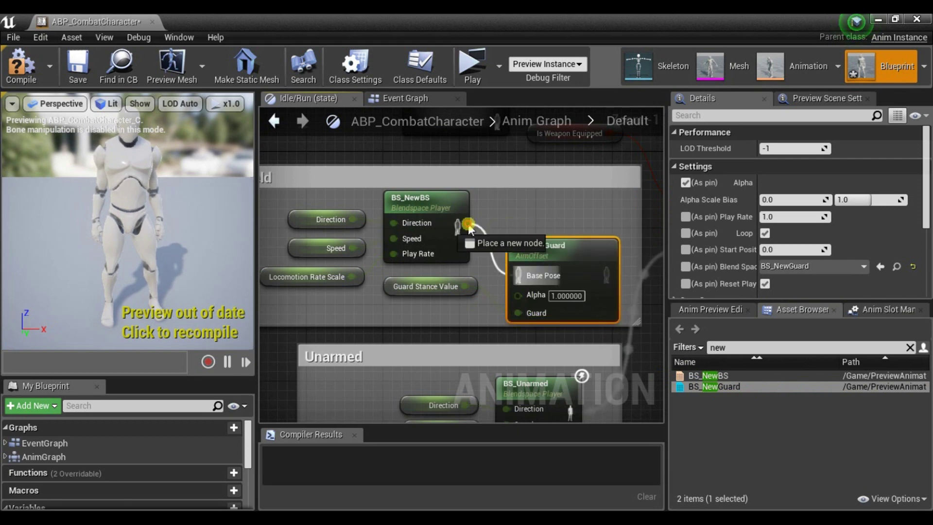
left_click_drag(570, 259, 571, 211)
right_click_drag(613, 228, 502, 215)
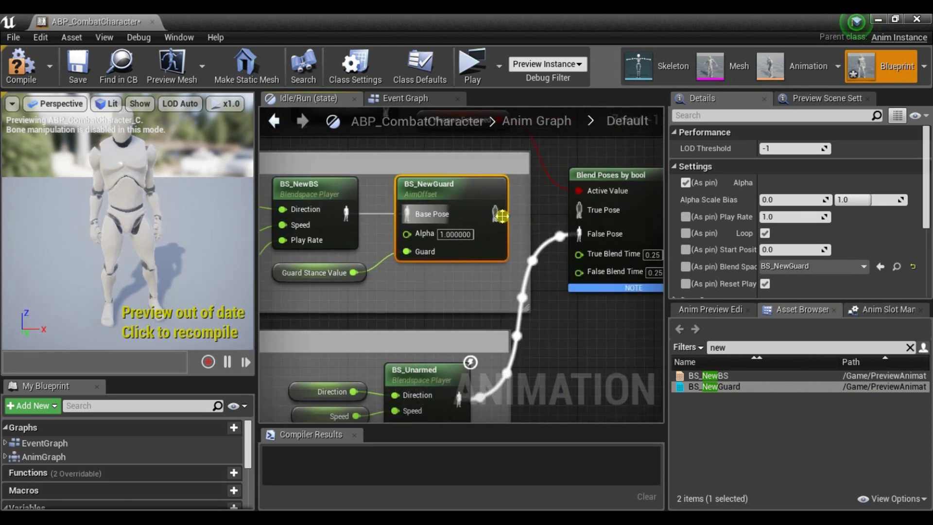
left_click_drag(499, 214, 579, 210)
scroll(559, 214, "down", 5)
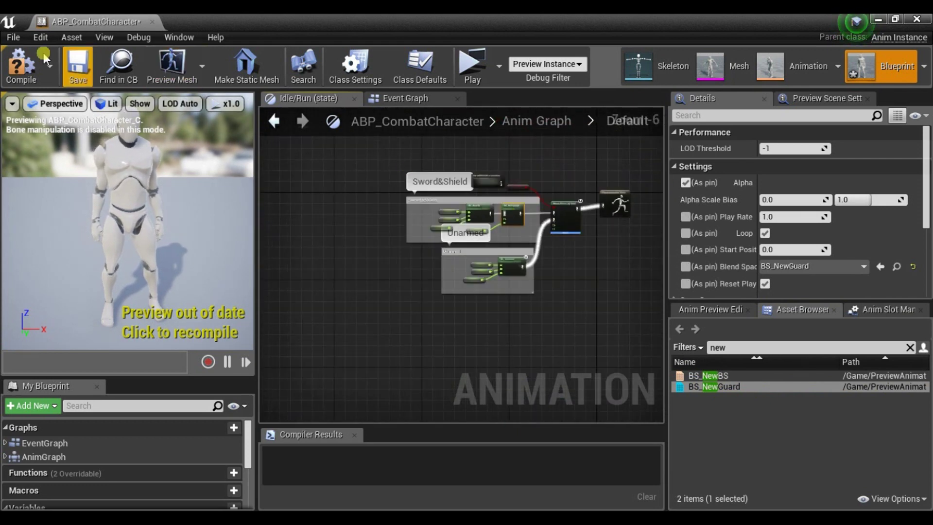
Step: Play the ThirdPersonExampleMap level and move the character forward and backward to test the new sword and shield movement
left_click(119, 66)
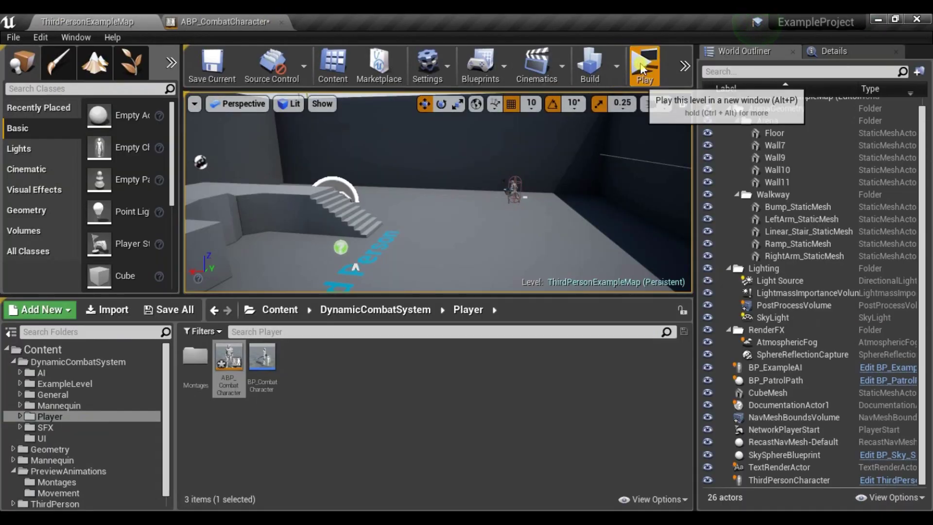
left_click(644, 68)
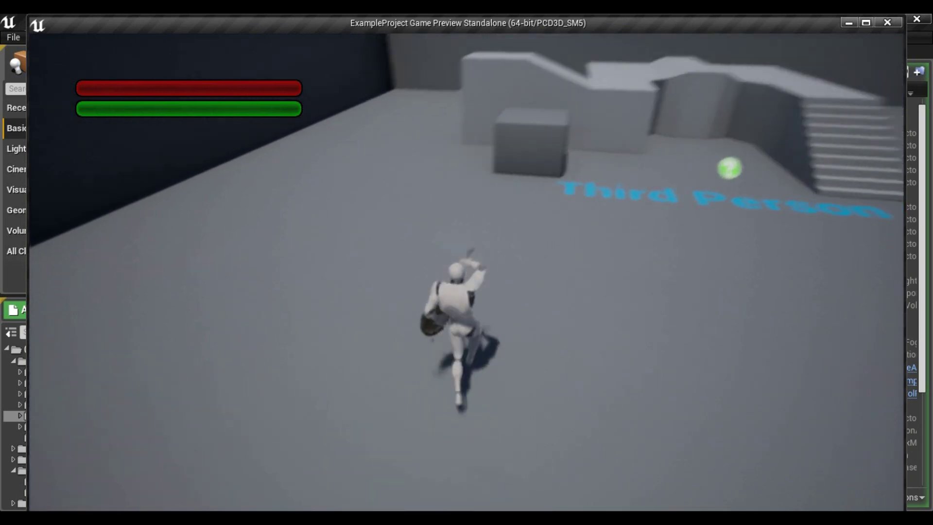
key("s")
key("w")
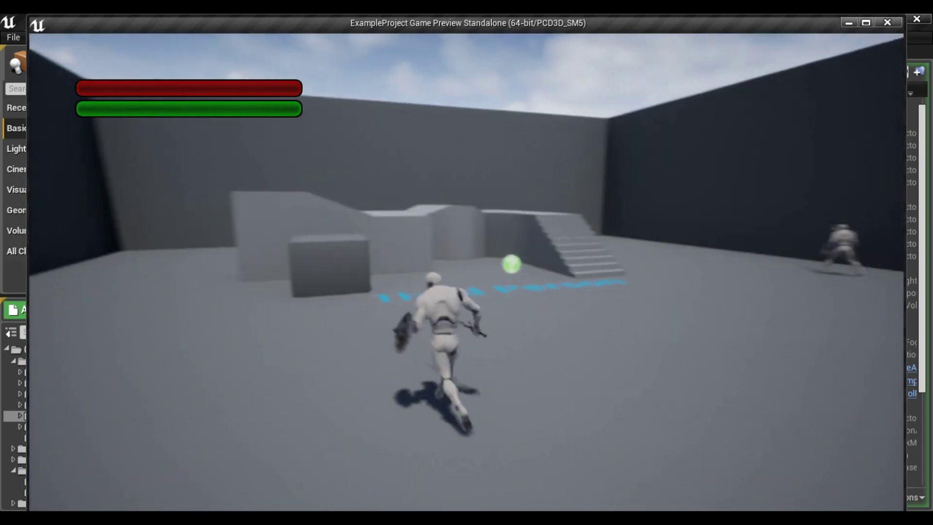
key("s")
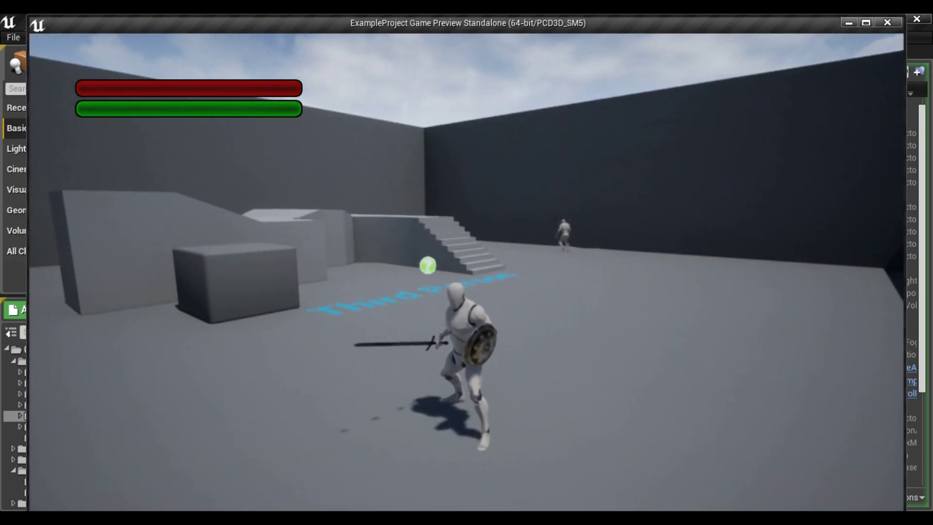
key("w")
key("s")
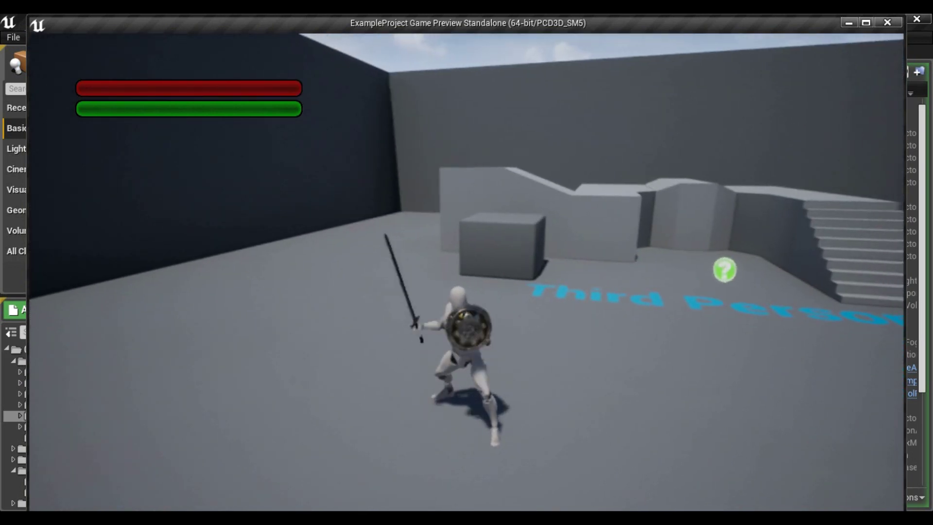
key("w")
Step: Lock onto the AI enemy to test targeted movement and combat against it, and end the play session
key("Tab")
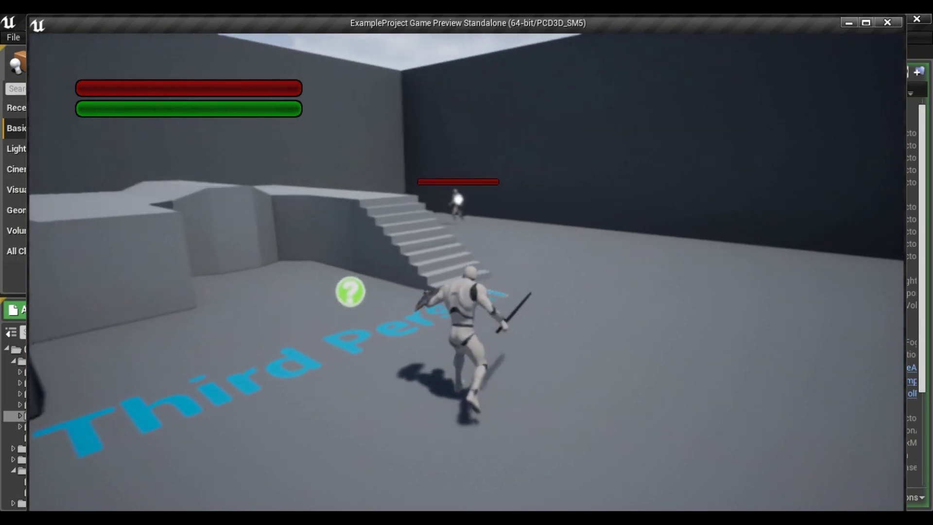
key("space")
key("space")
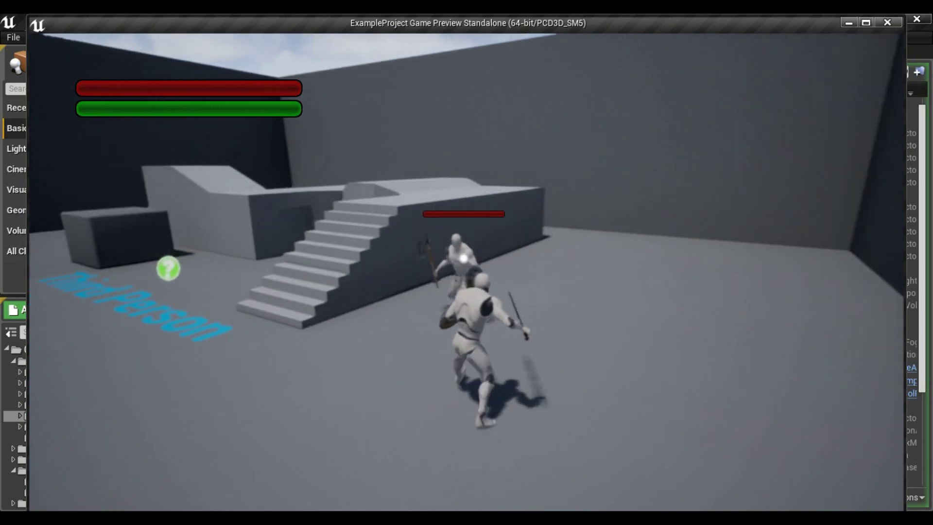
key("space")
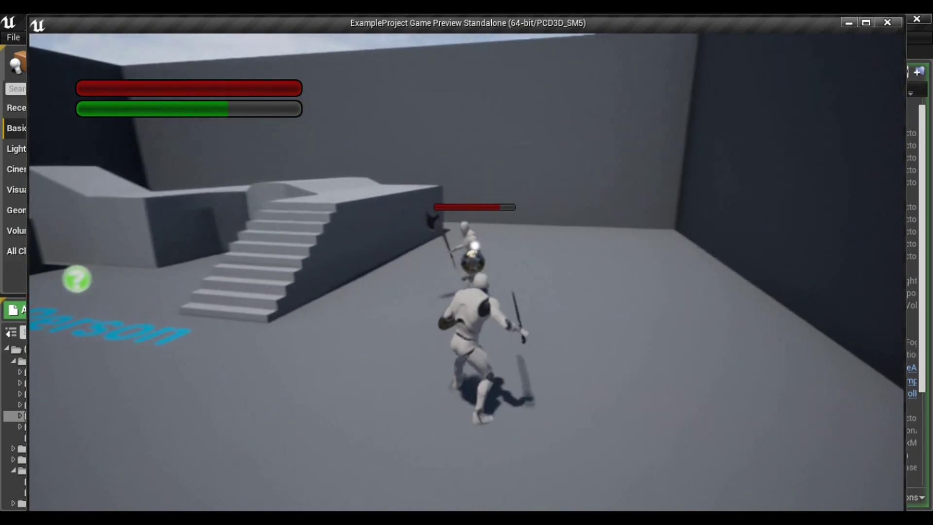
key("space")
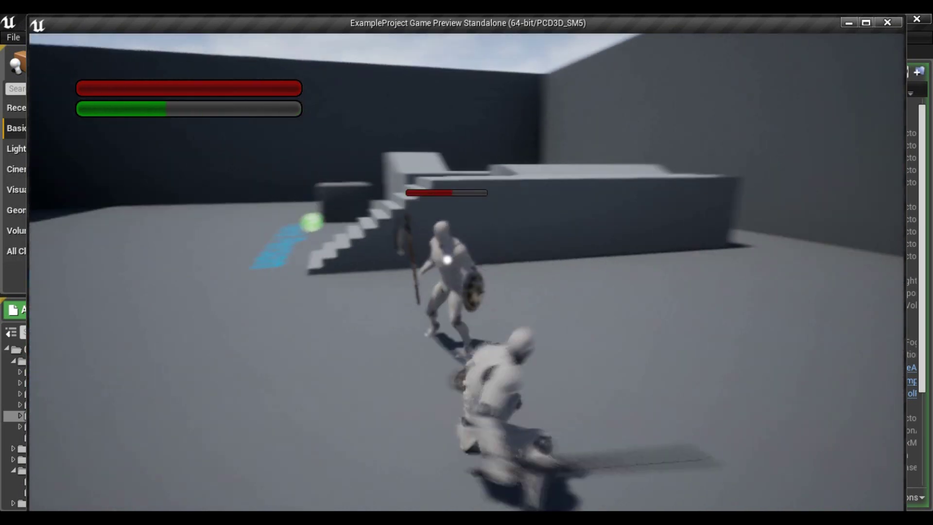
key("Escape")
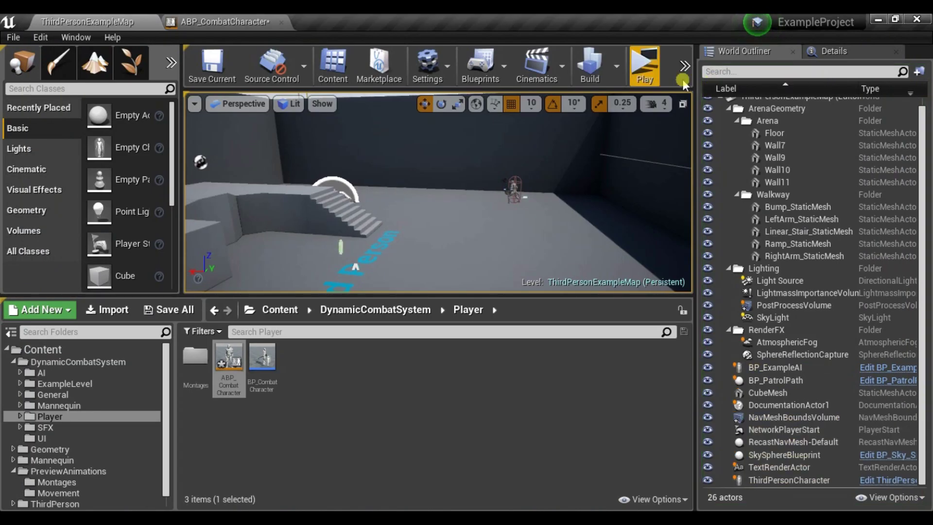